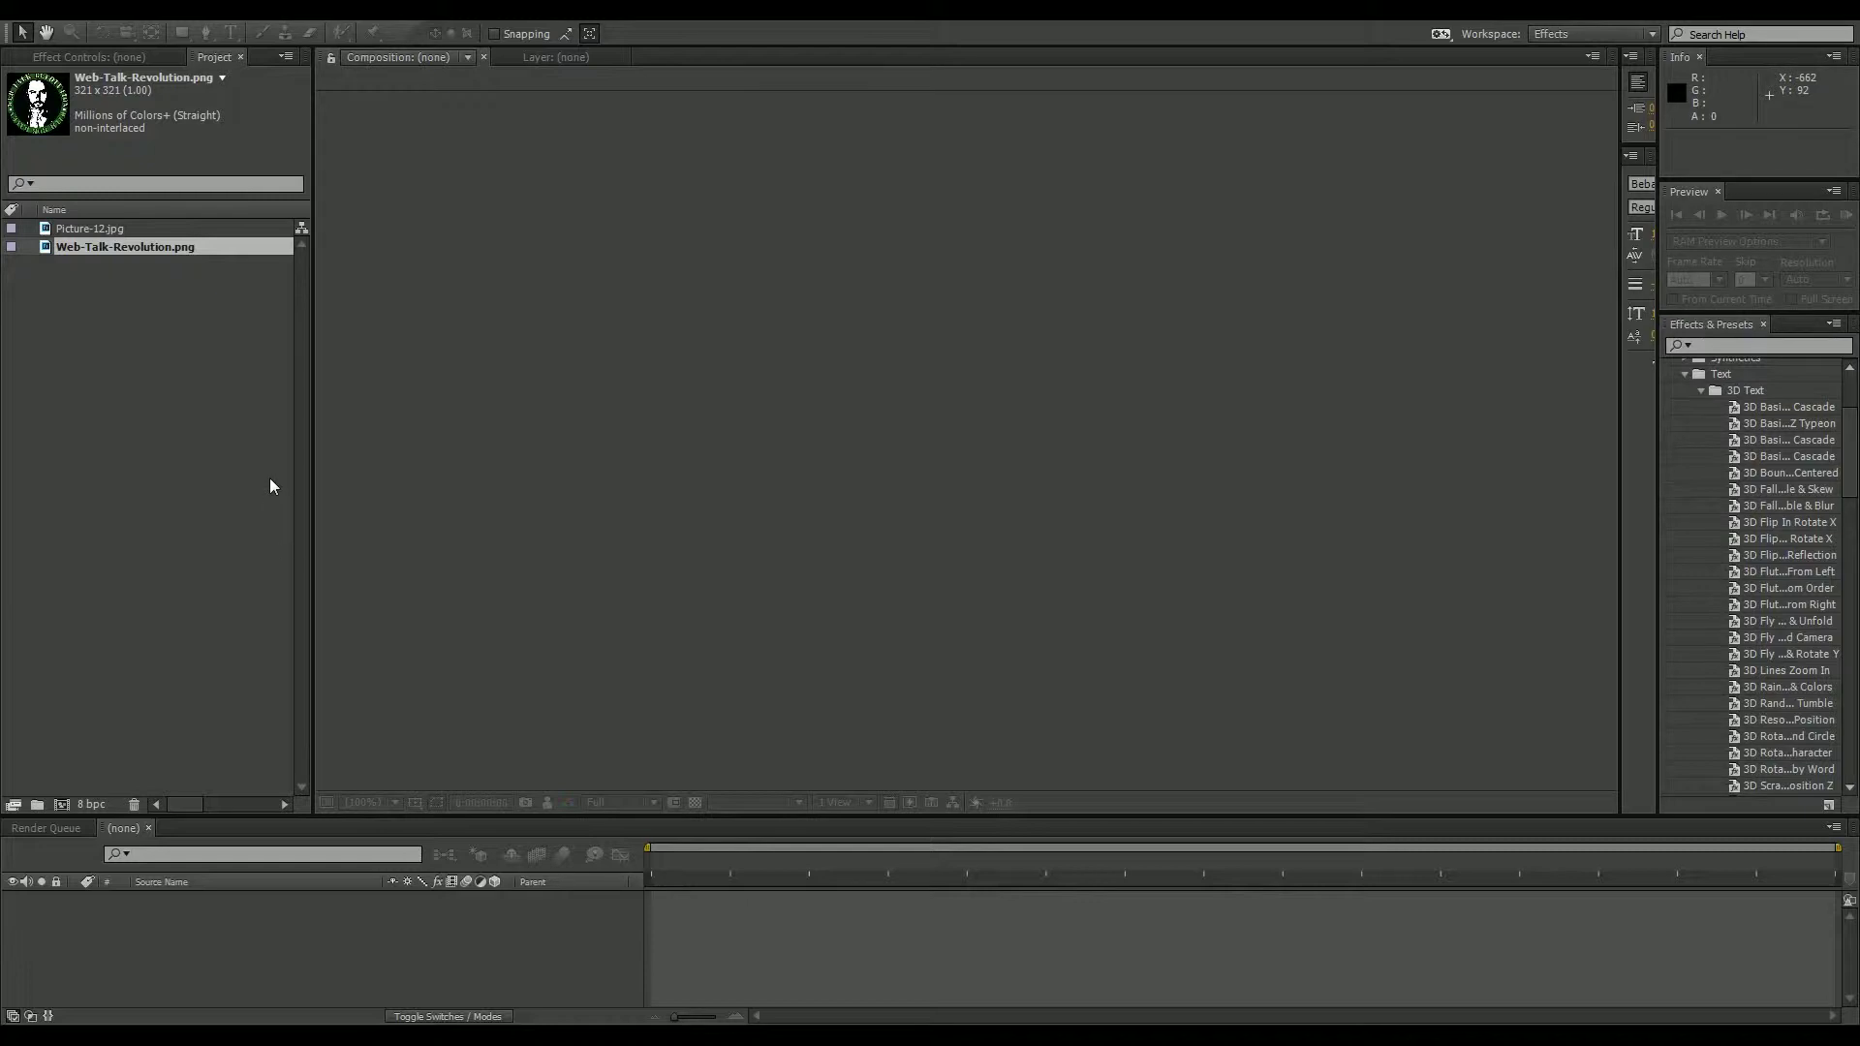
Create a composition named Forward Comp at 1920 x 1080, 29.97 fps, 15 seconds long.
{"action": "right_click", "coordinate": [138, 410]}
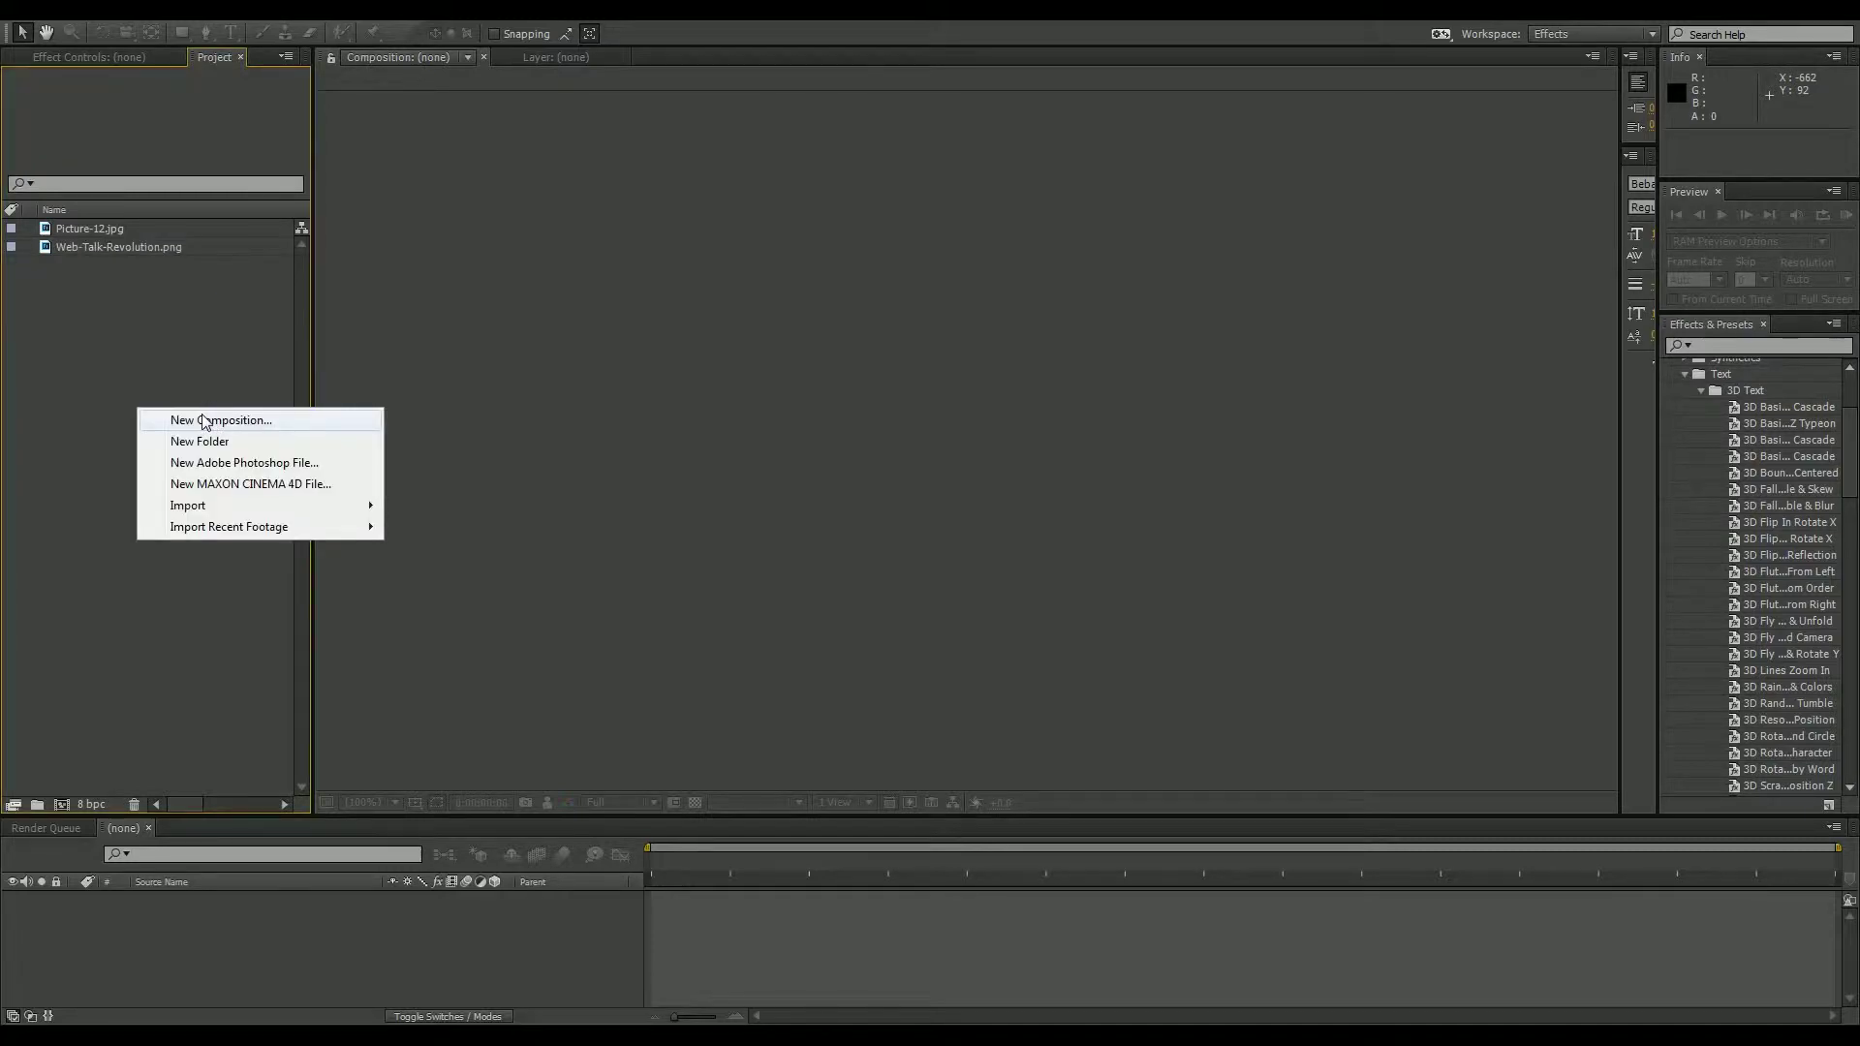
{"action": "left_click", "coordinate": [204, 421]}
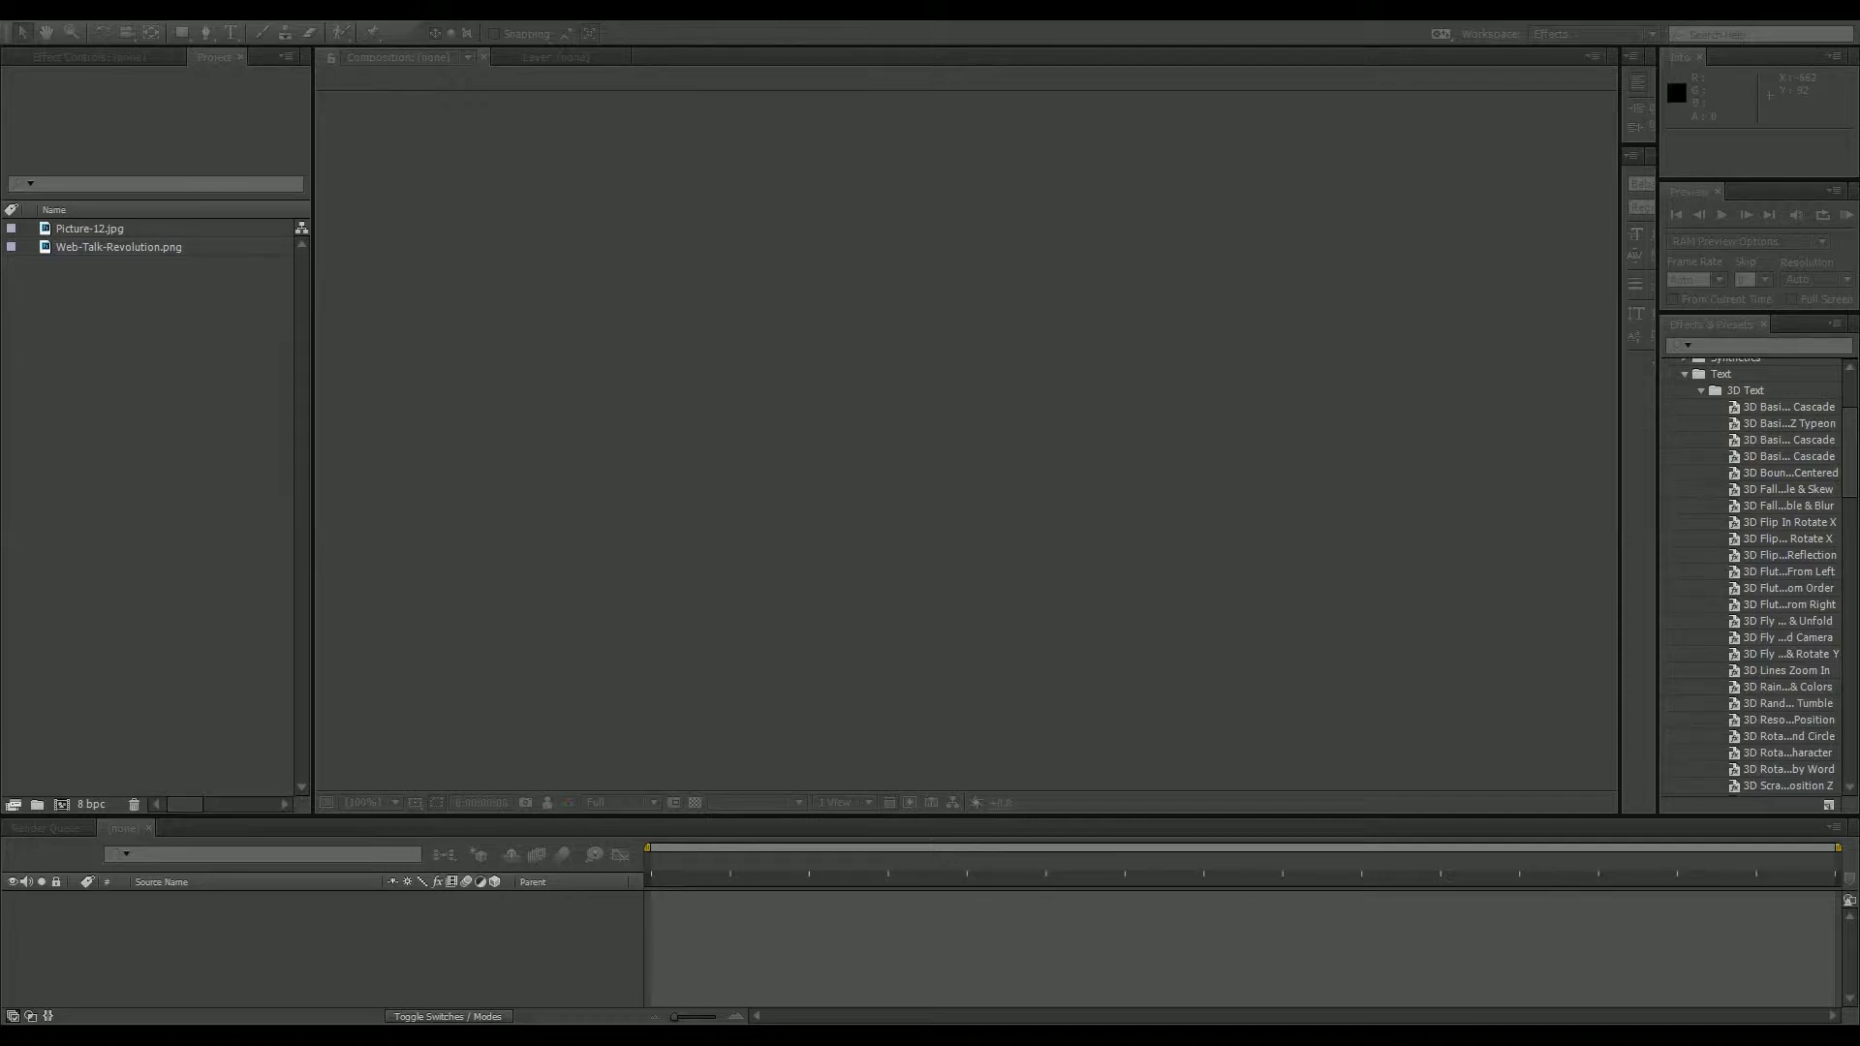
{"action": "key", "text": "Return"}
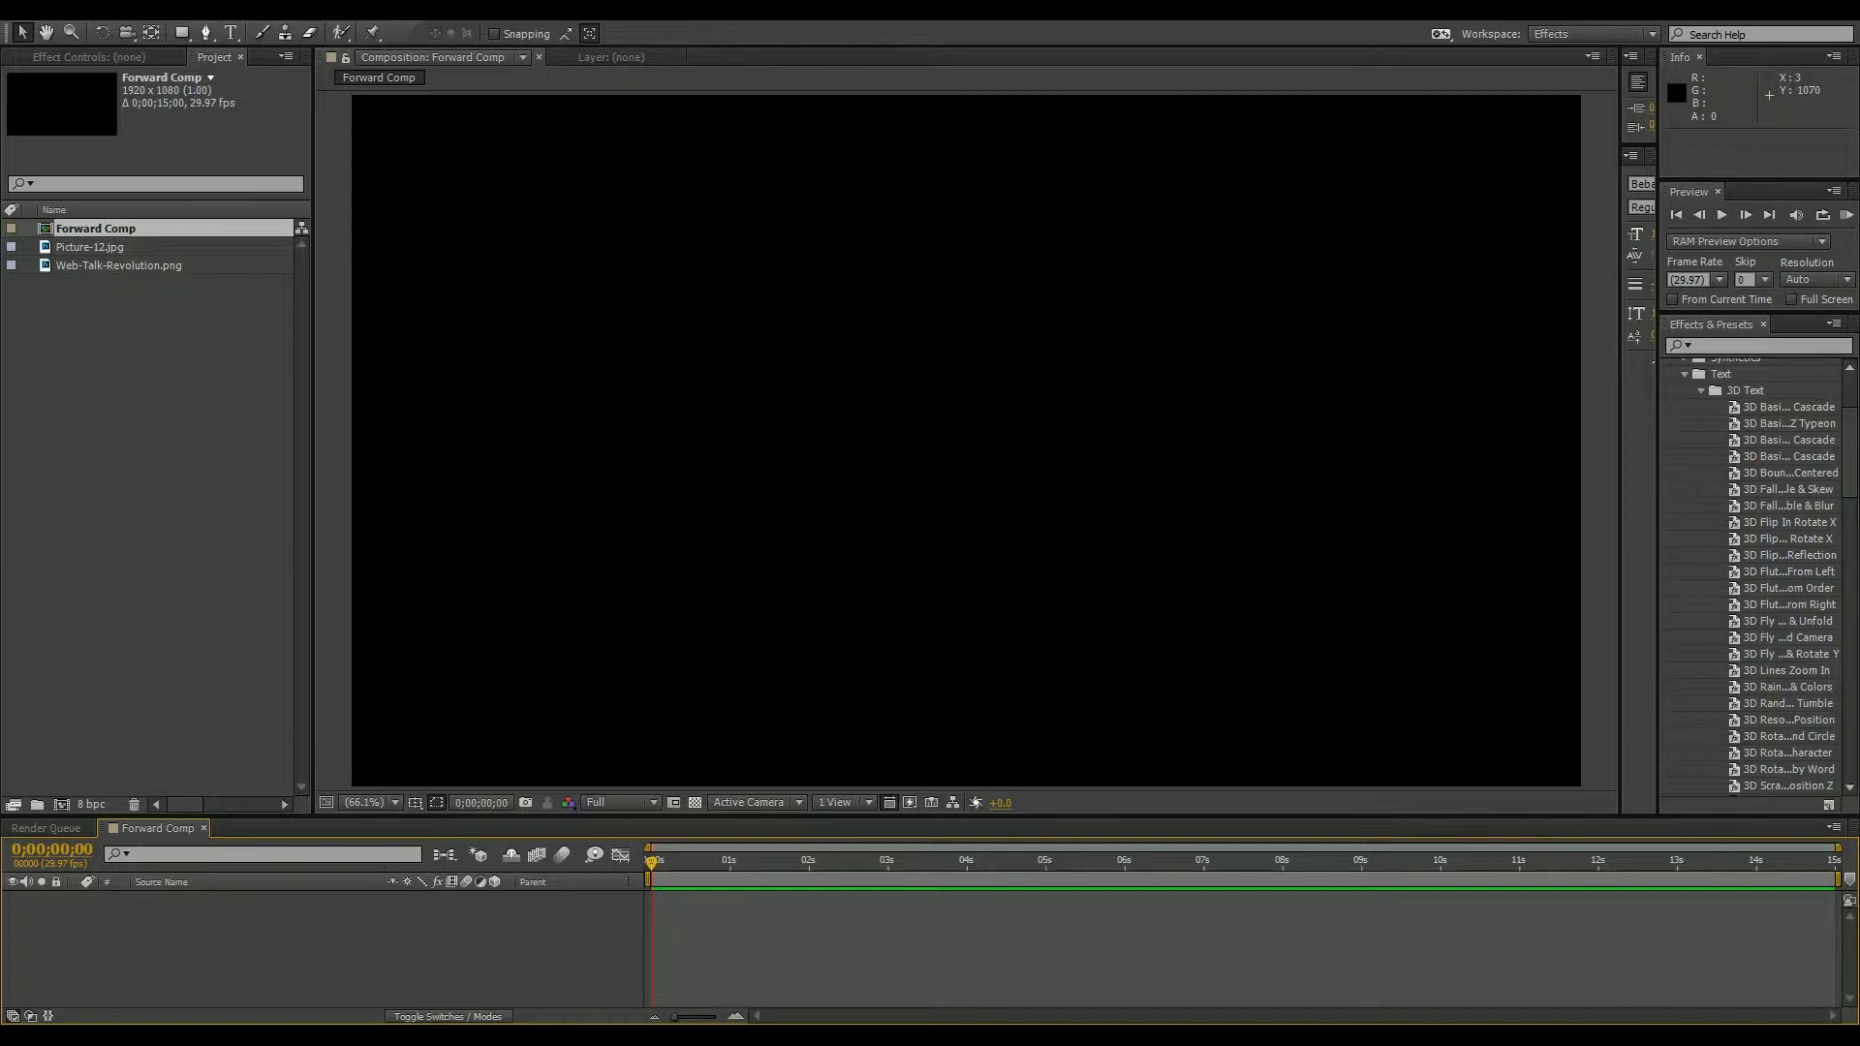
Add a 1920 x 1080 dark green solid (RGB 0, 56, 8) and flatten it into a full-width strip low in the frame, at about 960, 957.5.
{"action": "right_click", "coordinate": [296, 934]}
{"action": "mouse_move", "coordinate": [410, 723]}
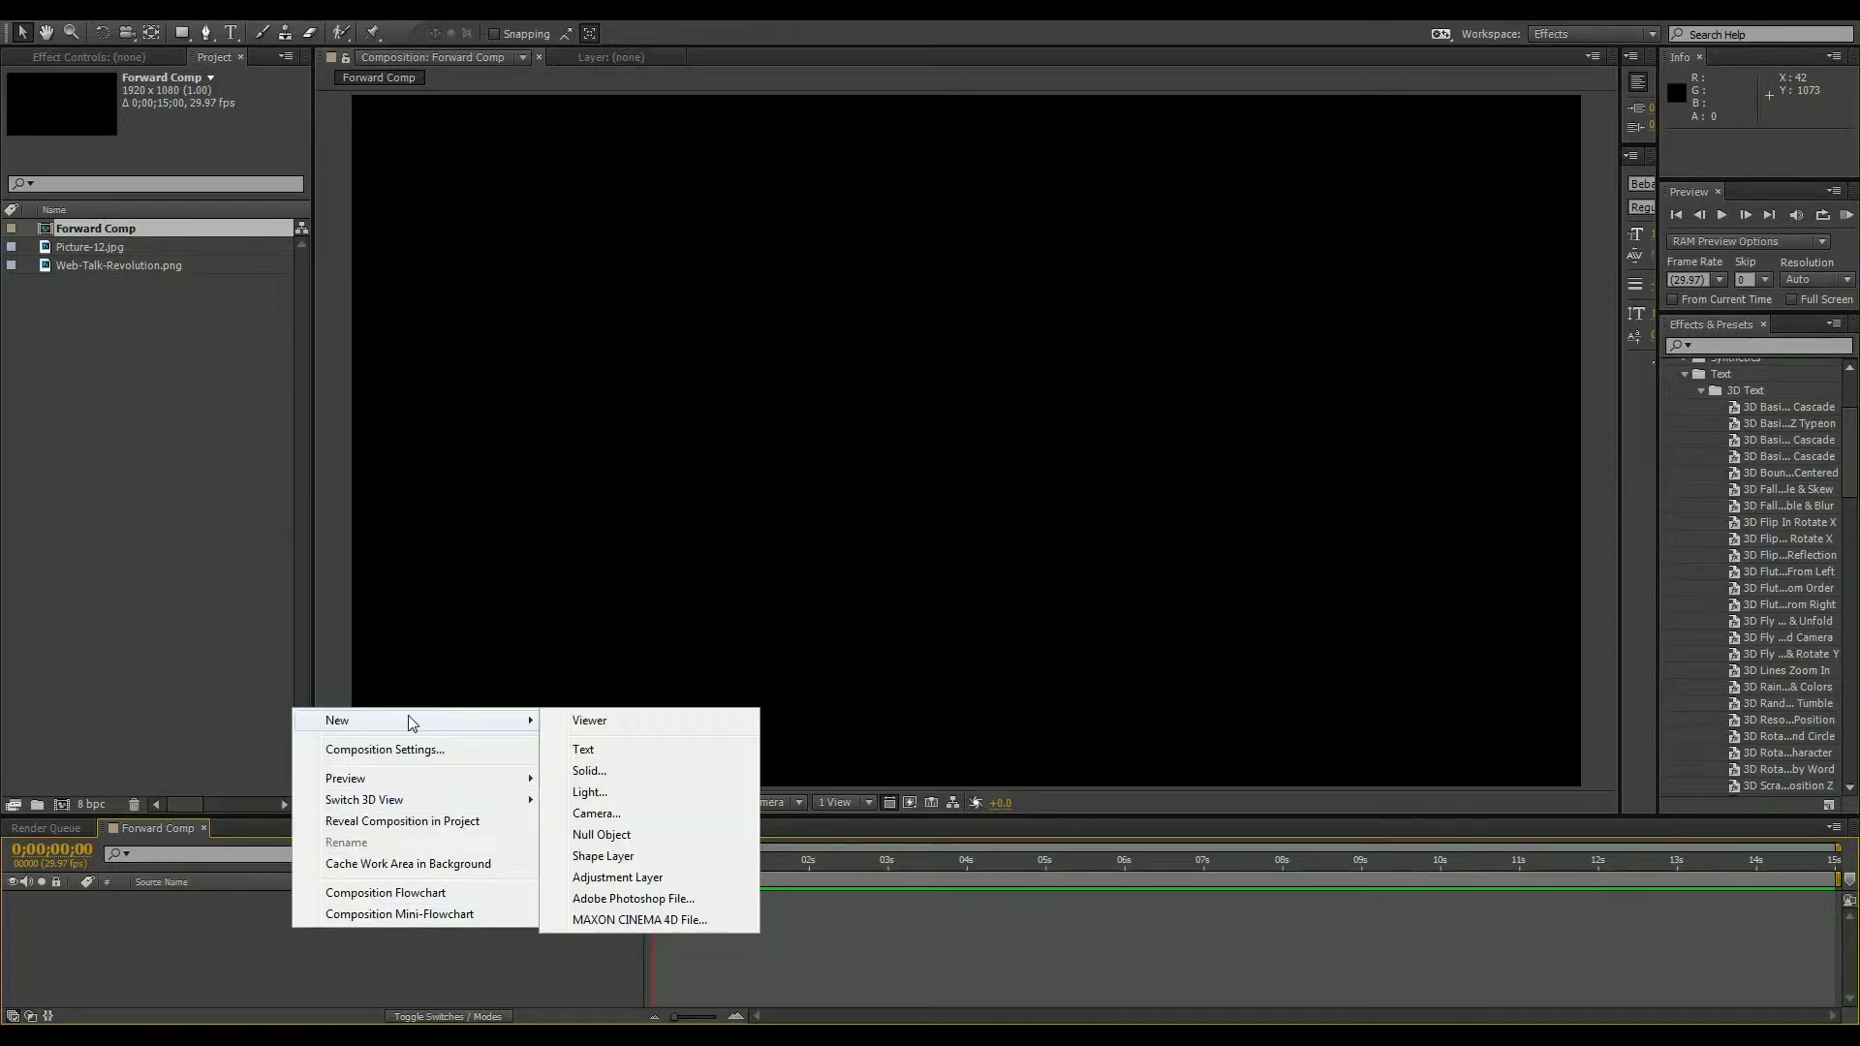
{"action": "left_click", "coordinate": [616, 772]}
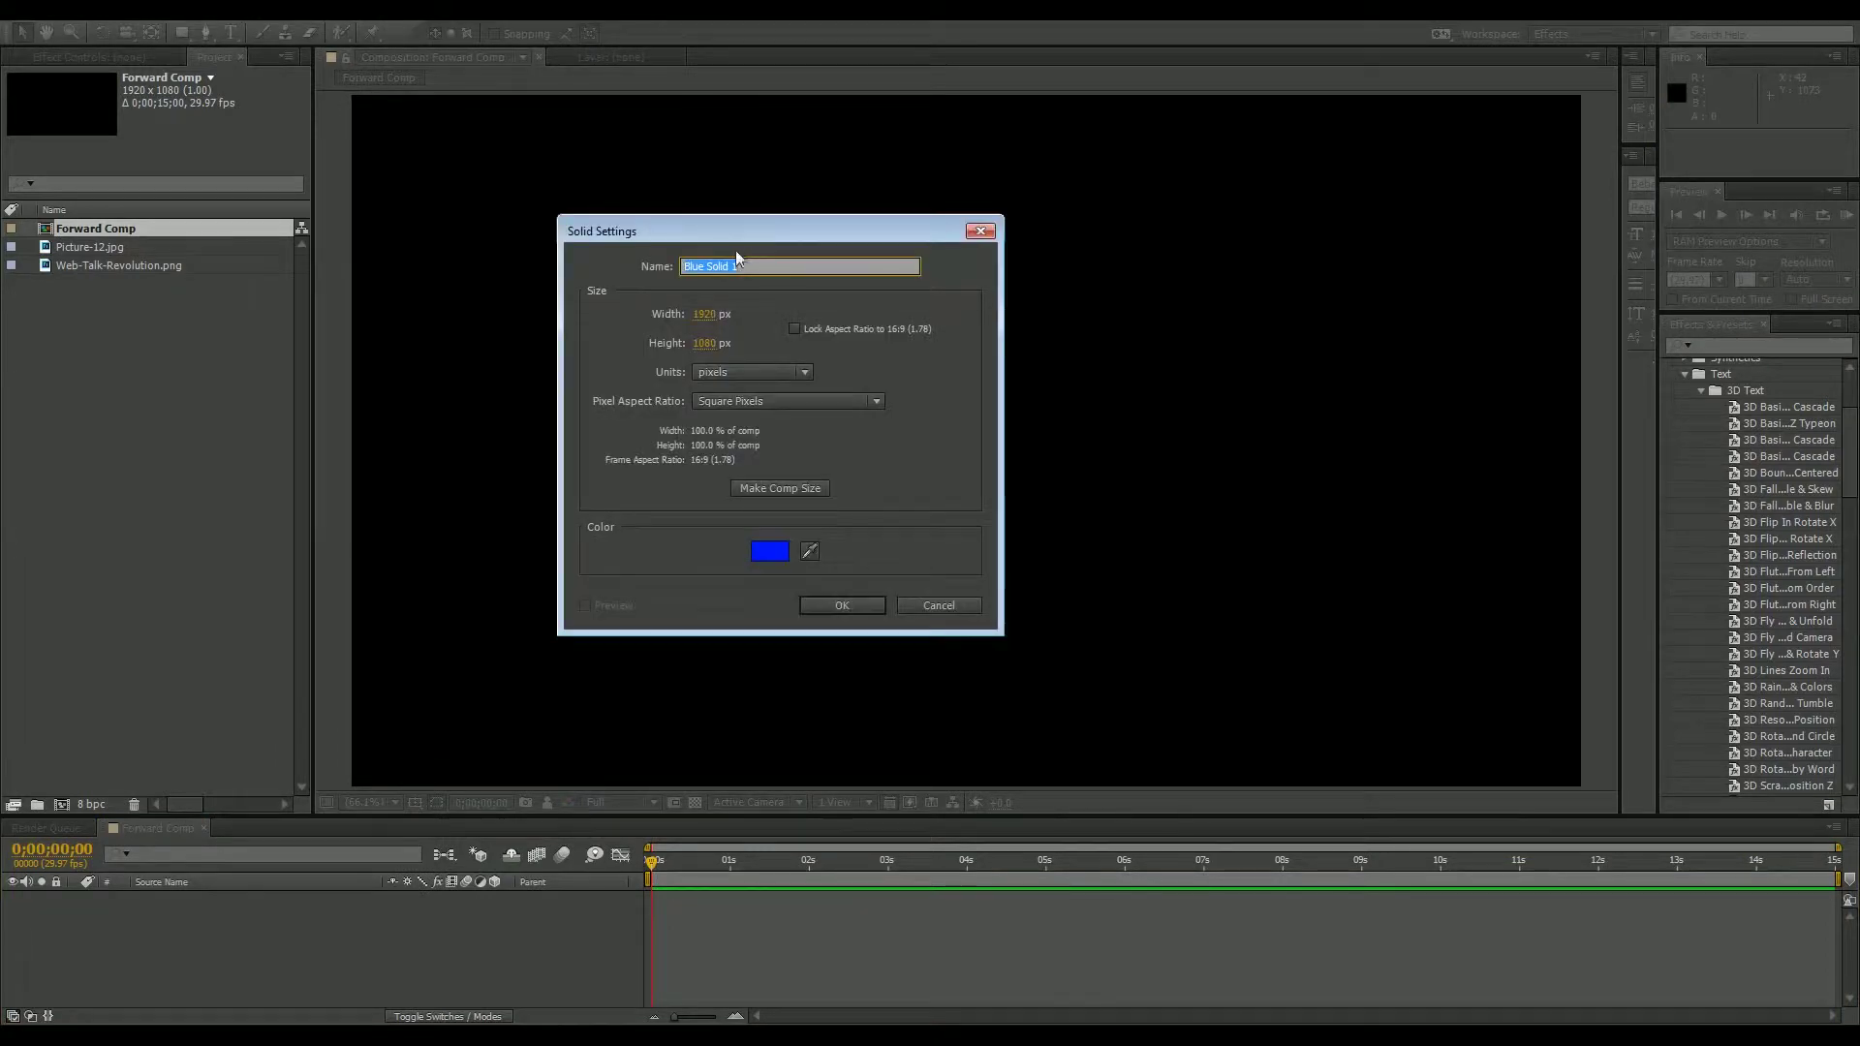
{"action": "left_click", "coordinate": [763, 556]}
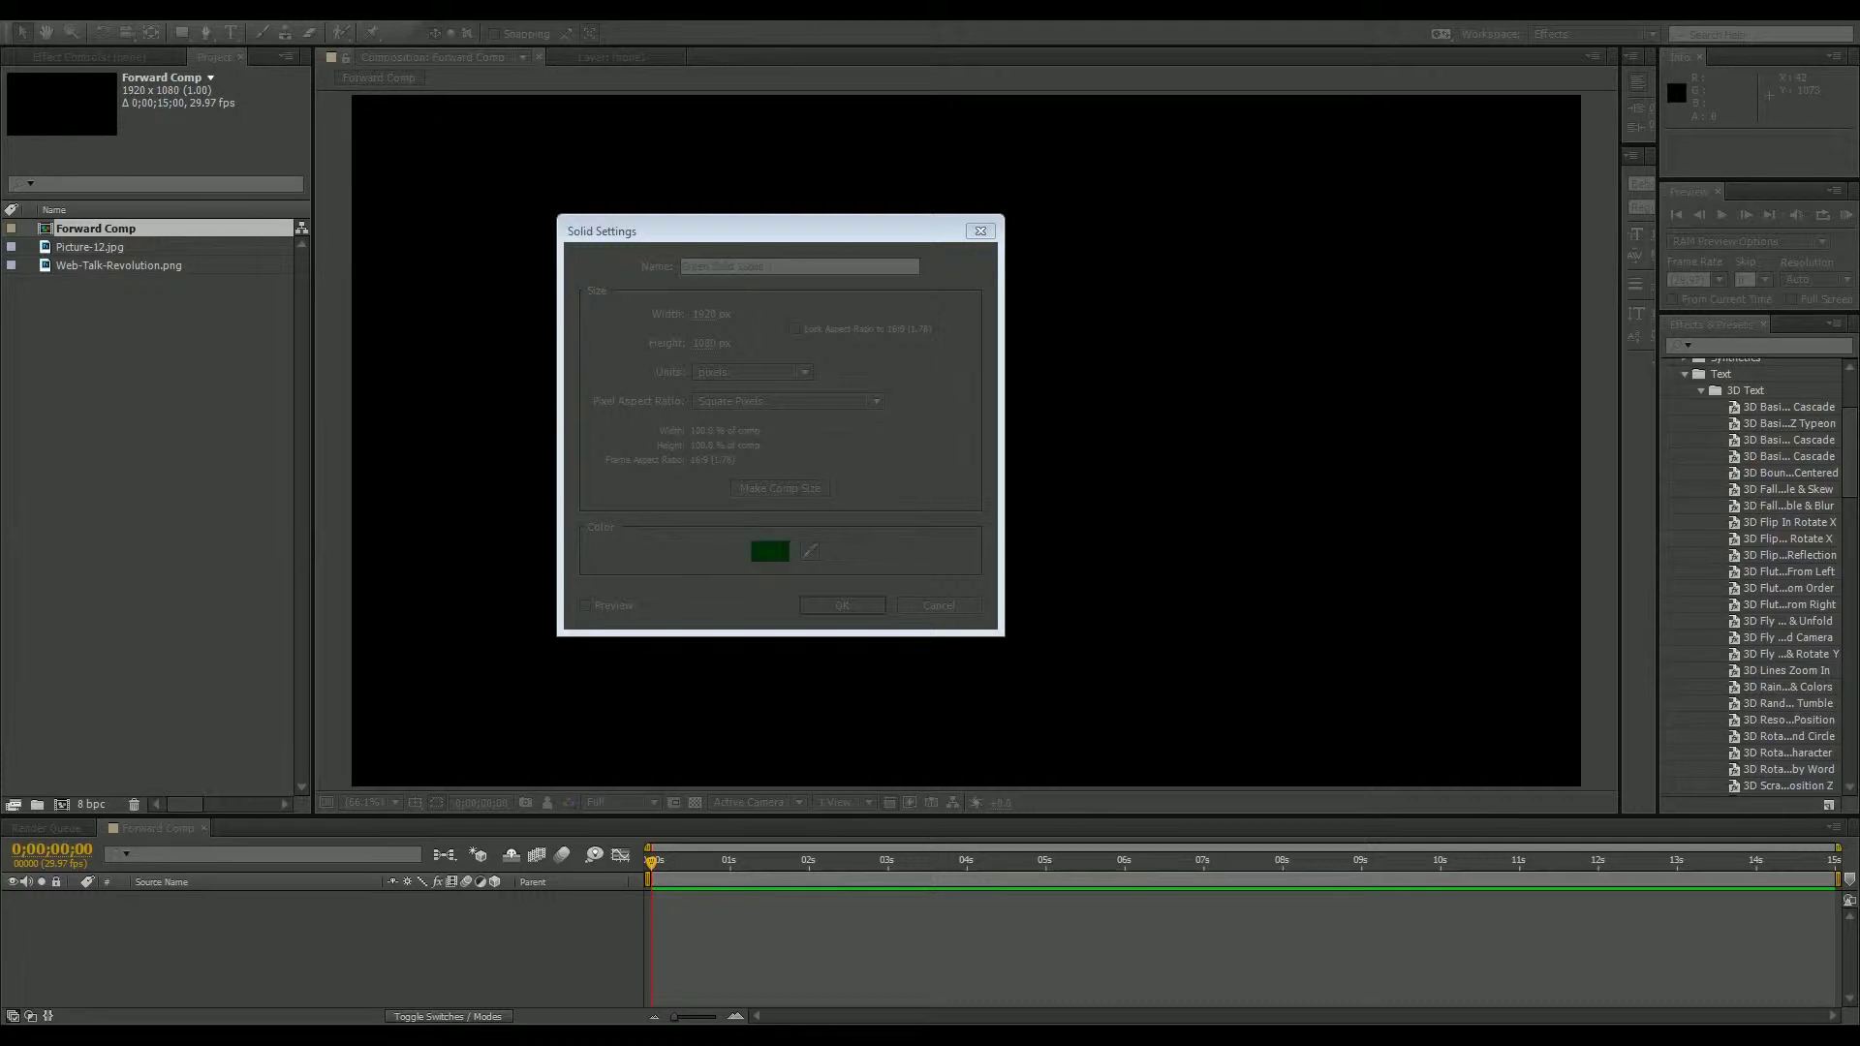
{"action": "key", "text": "Return"}
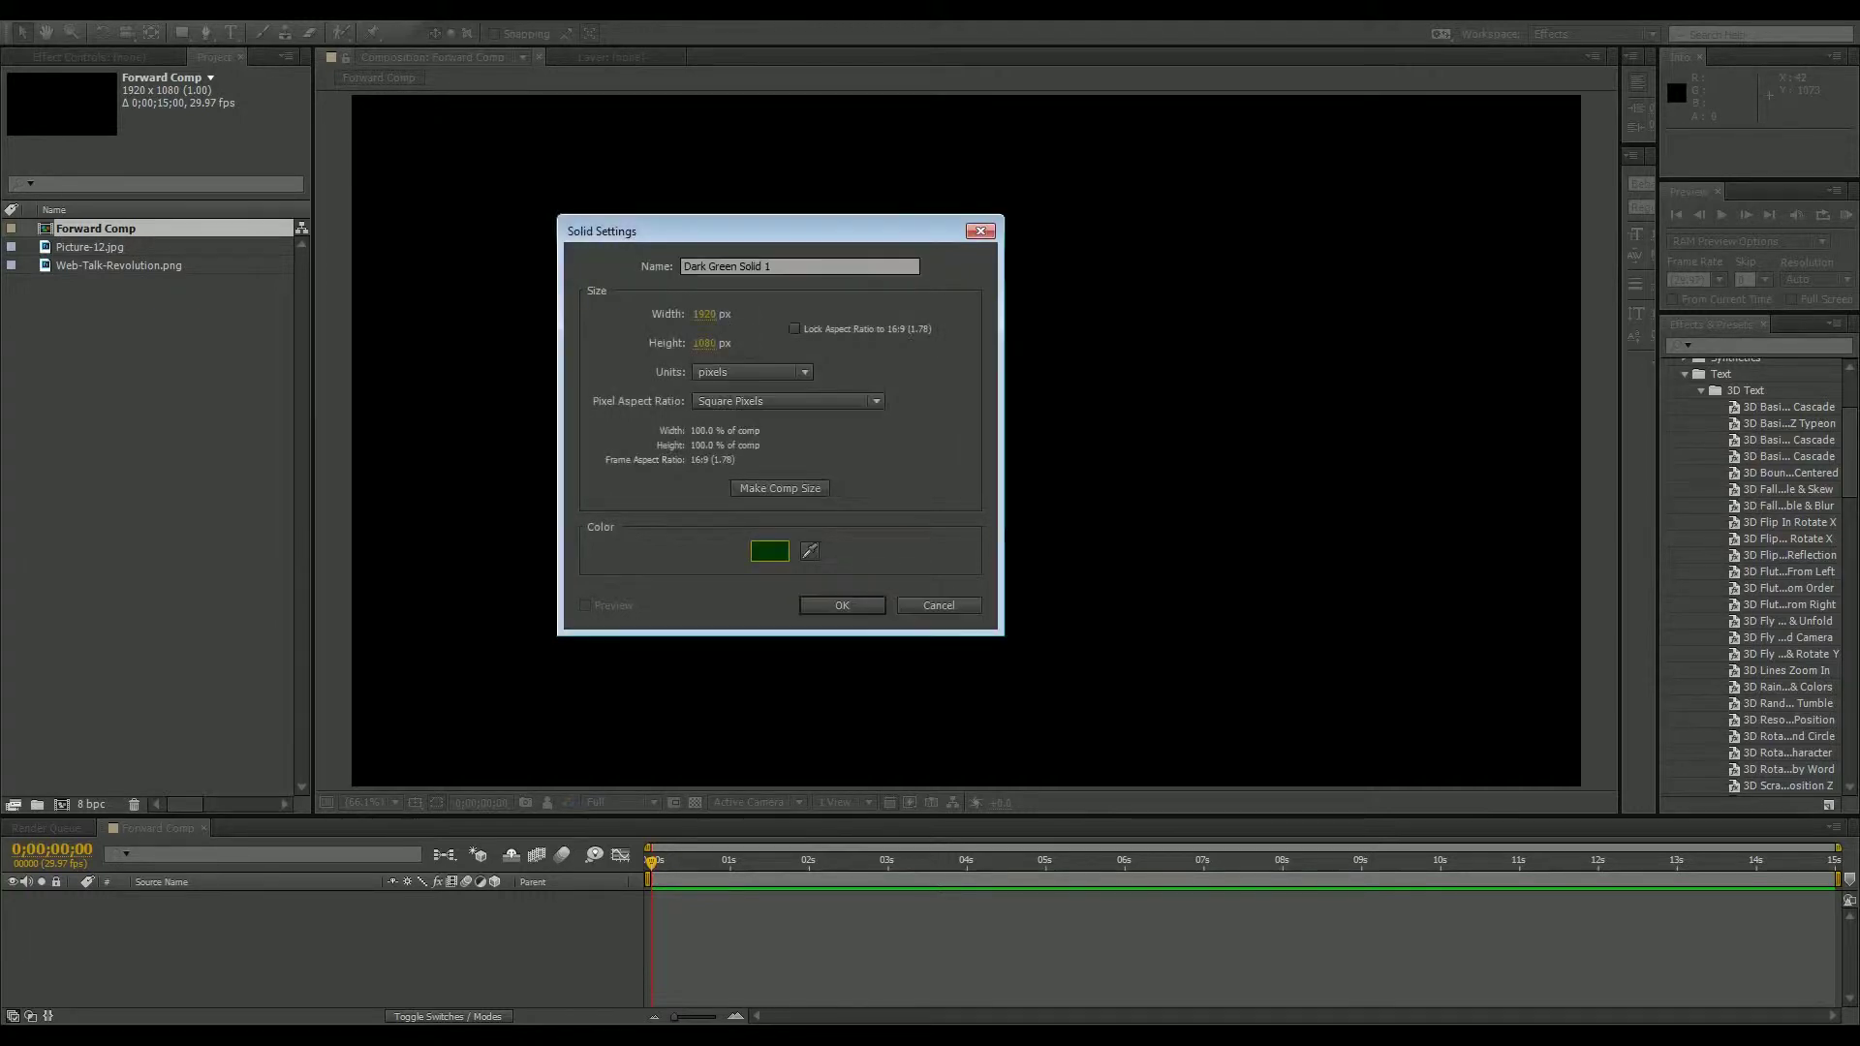
{"action": "left_click", "coordinate": [839, 605]}
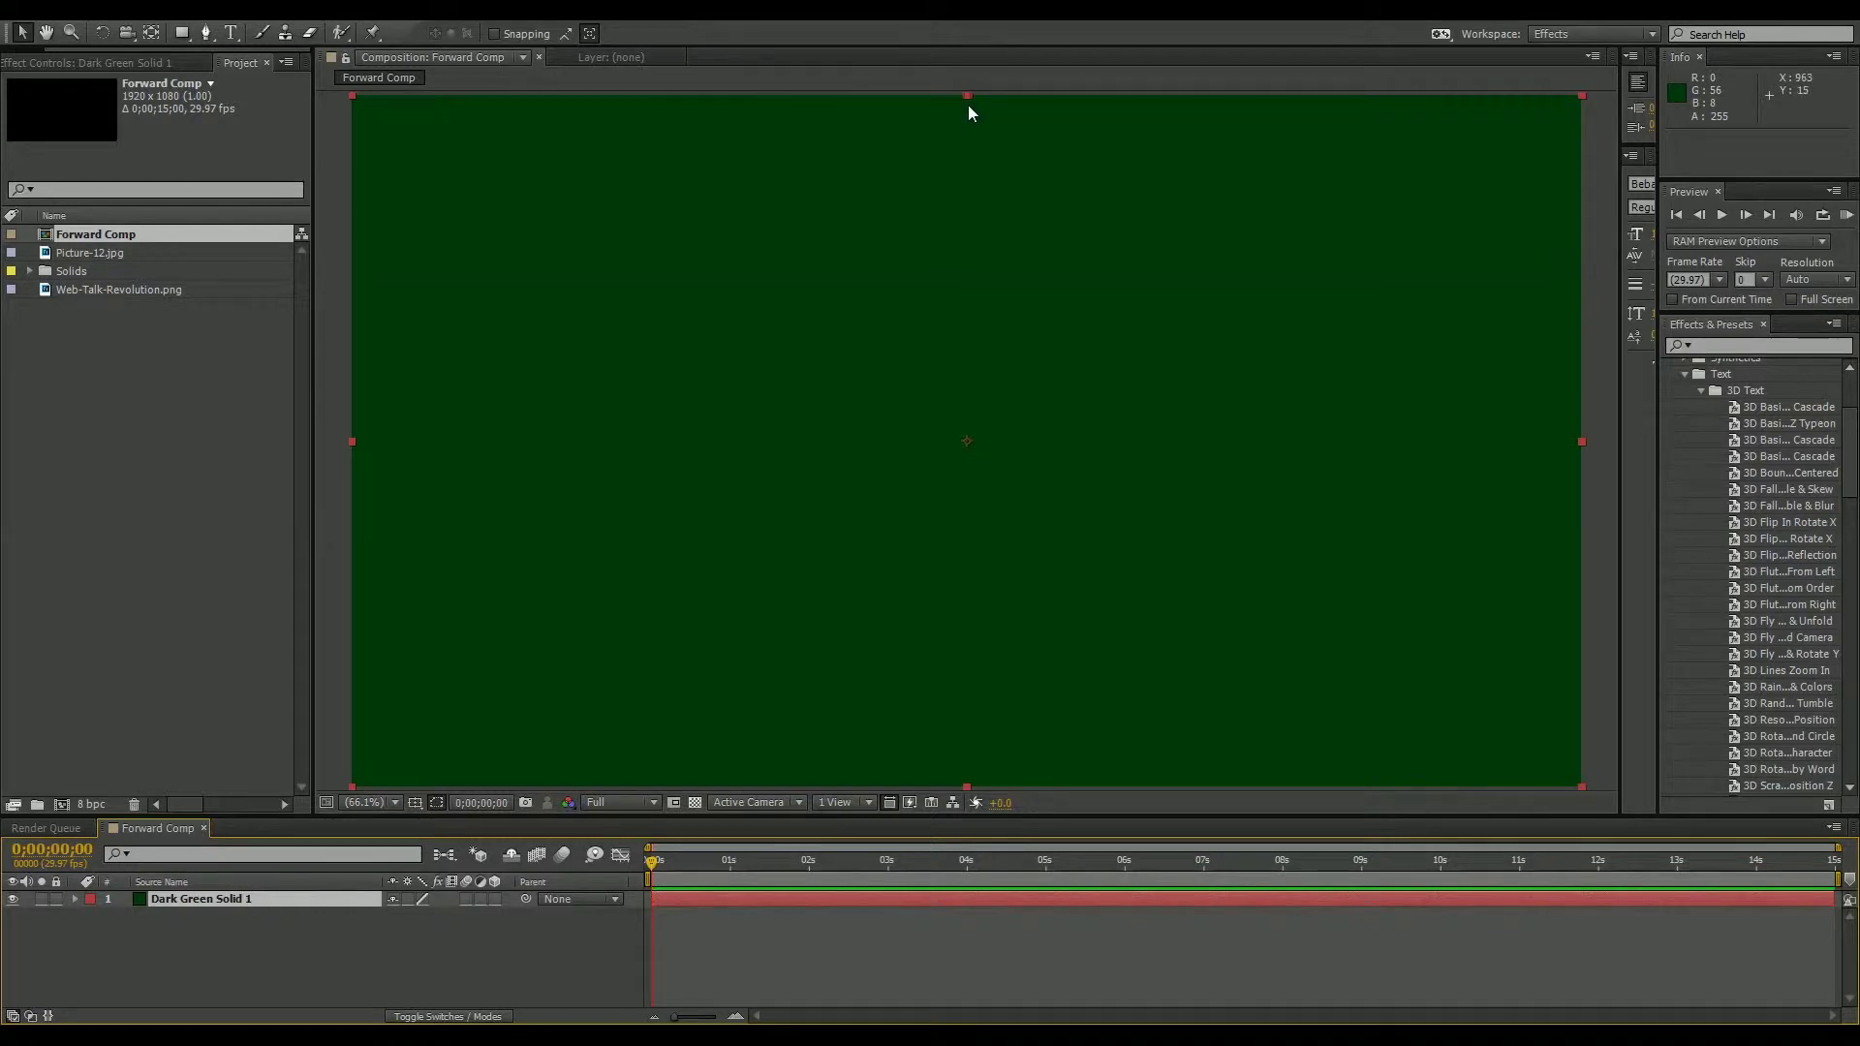
{"action": "left_click_drag", "start_coordinate": [968, 100], "coordinate": [871, 689]}
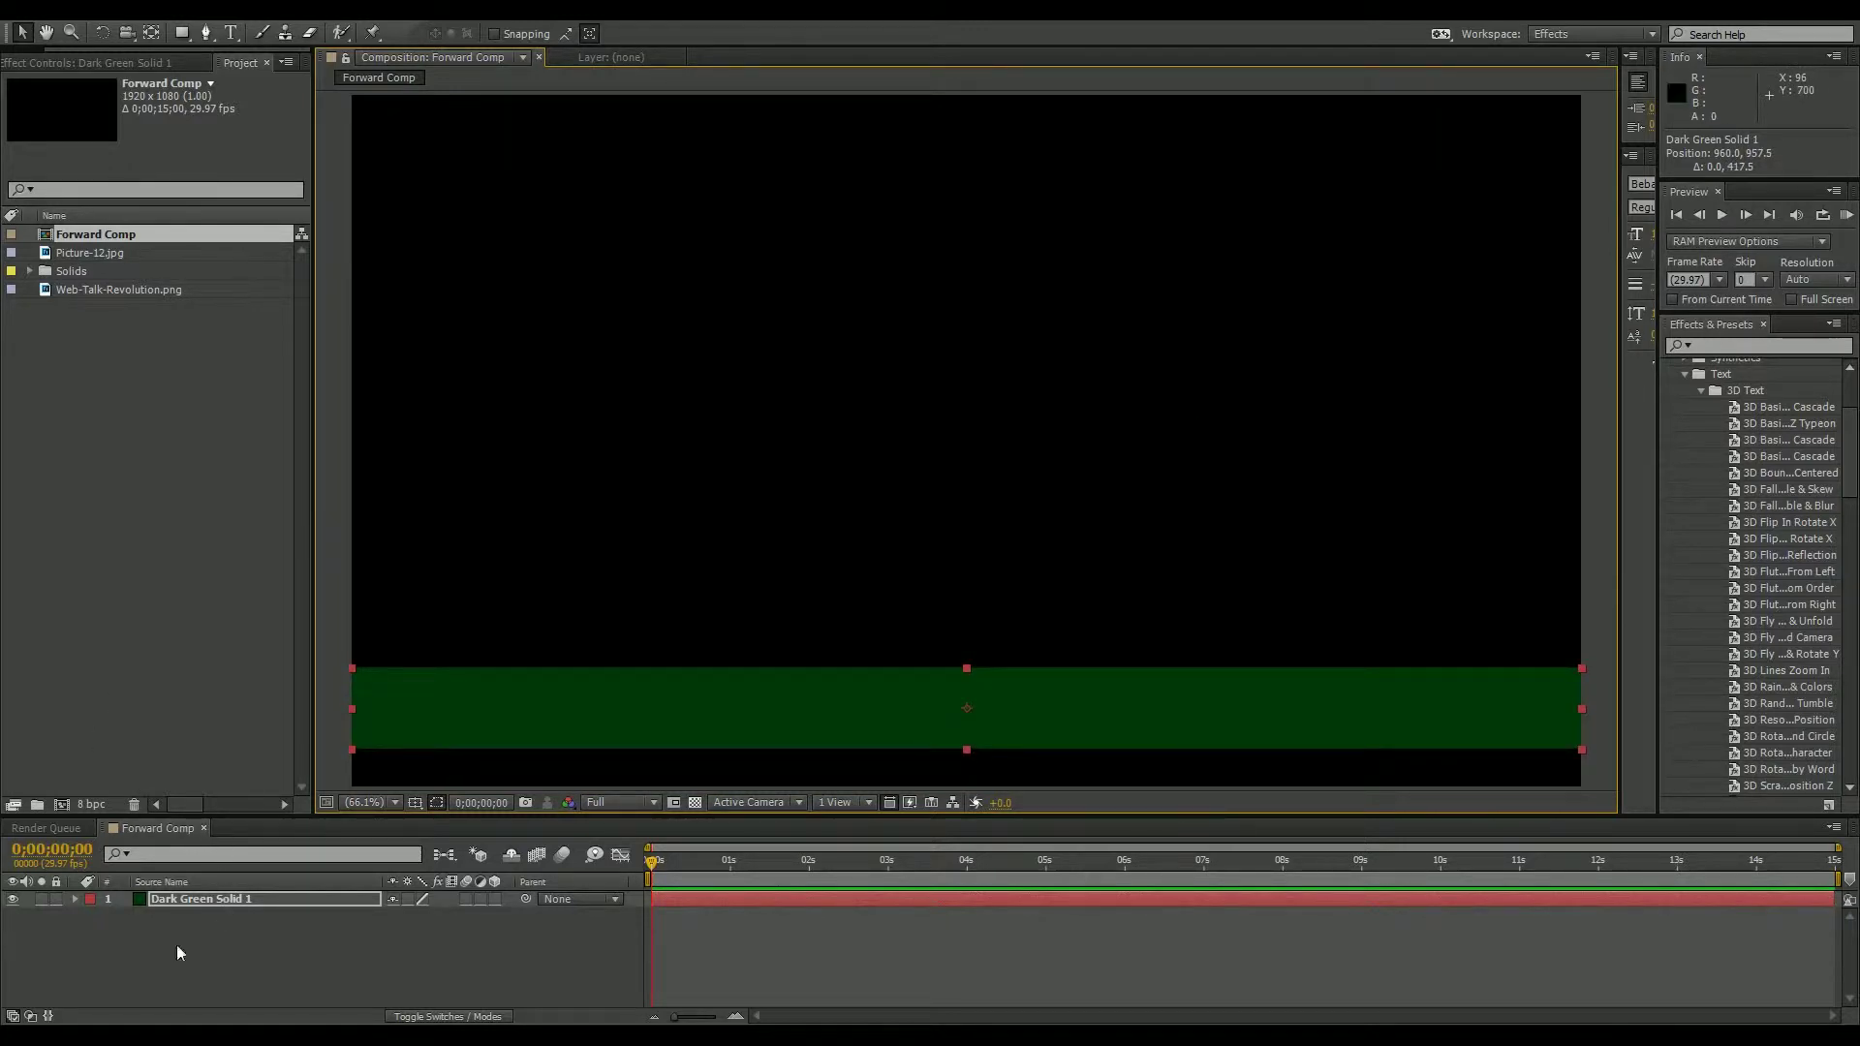
{"action": "left_click", "coordinate": [99, 962]}
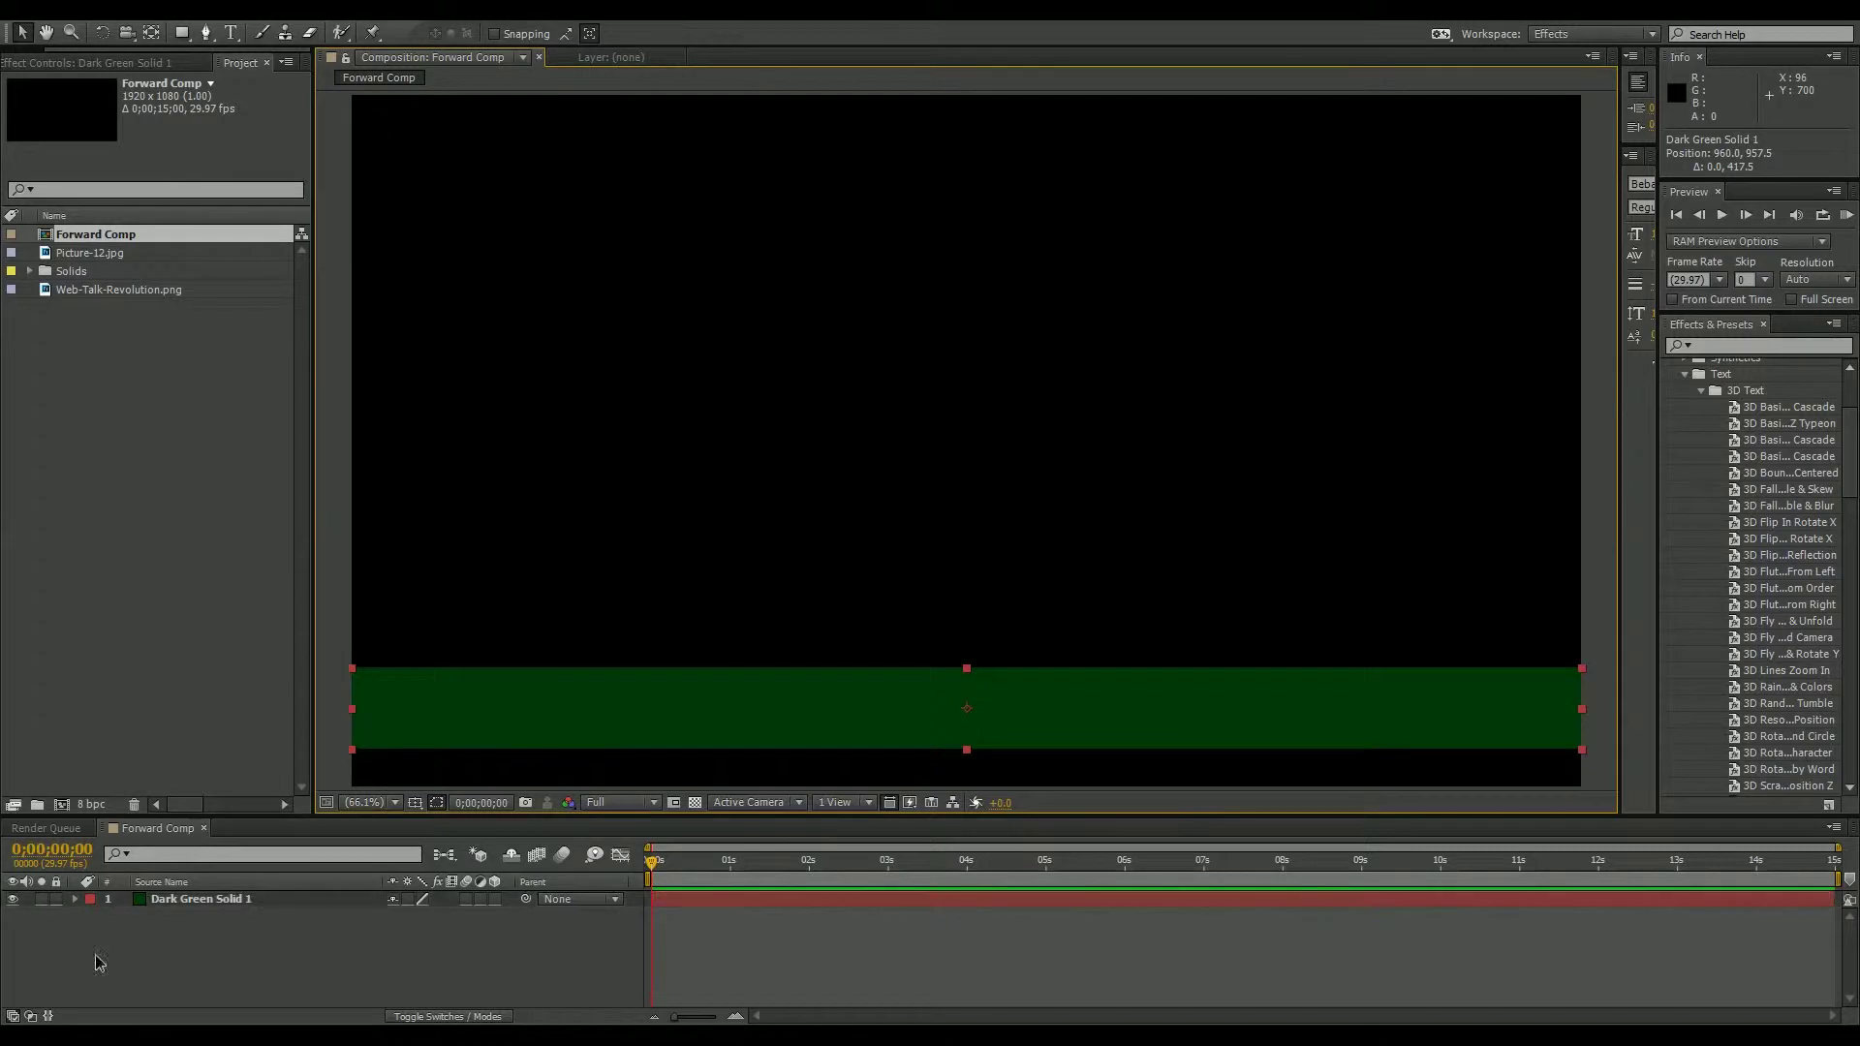
Add a second 1920 x 1080 solid in a brighter green, colour 0D7E1D.
{"action": "right_click", "coordinate": [250, 954]}
{"action": "mouse_move", "coordinate": [469, 742]}
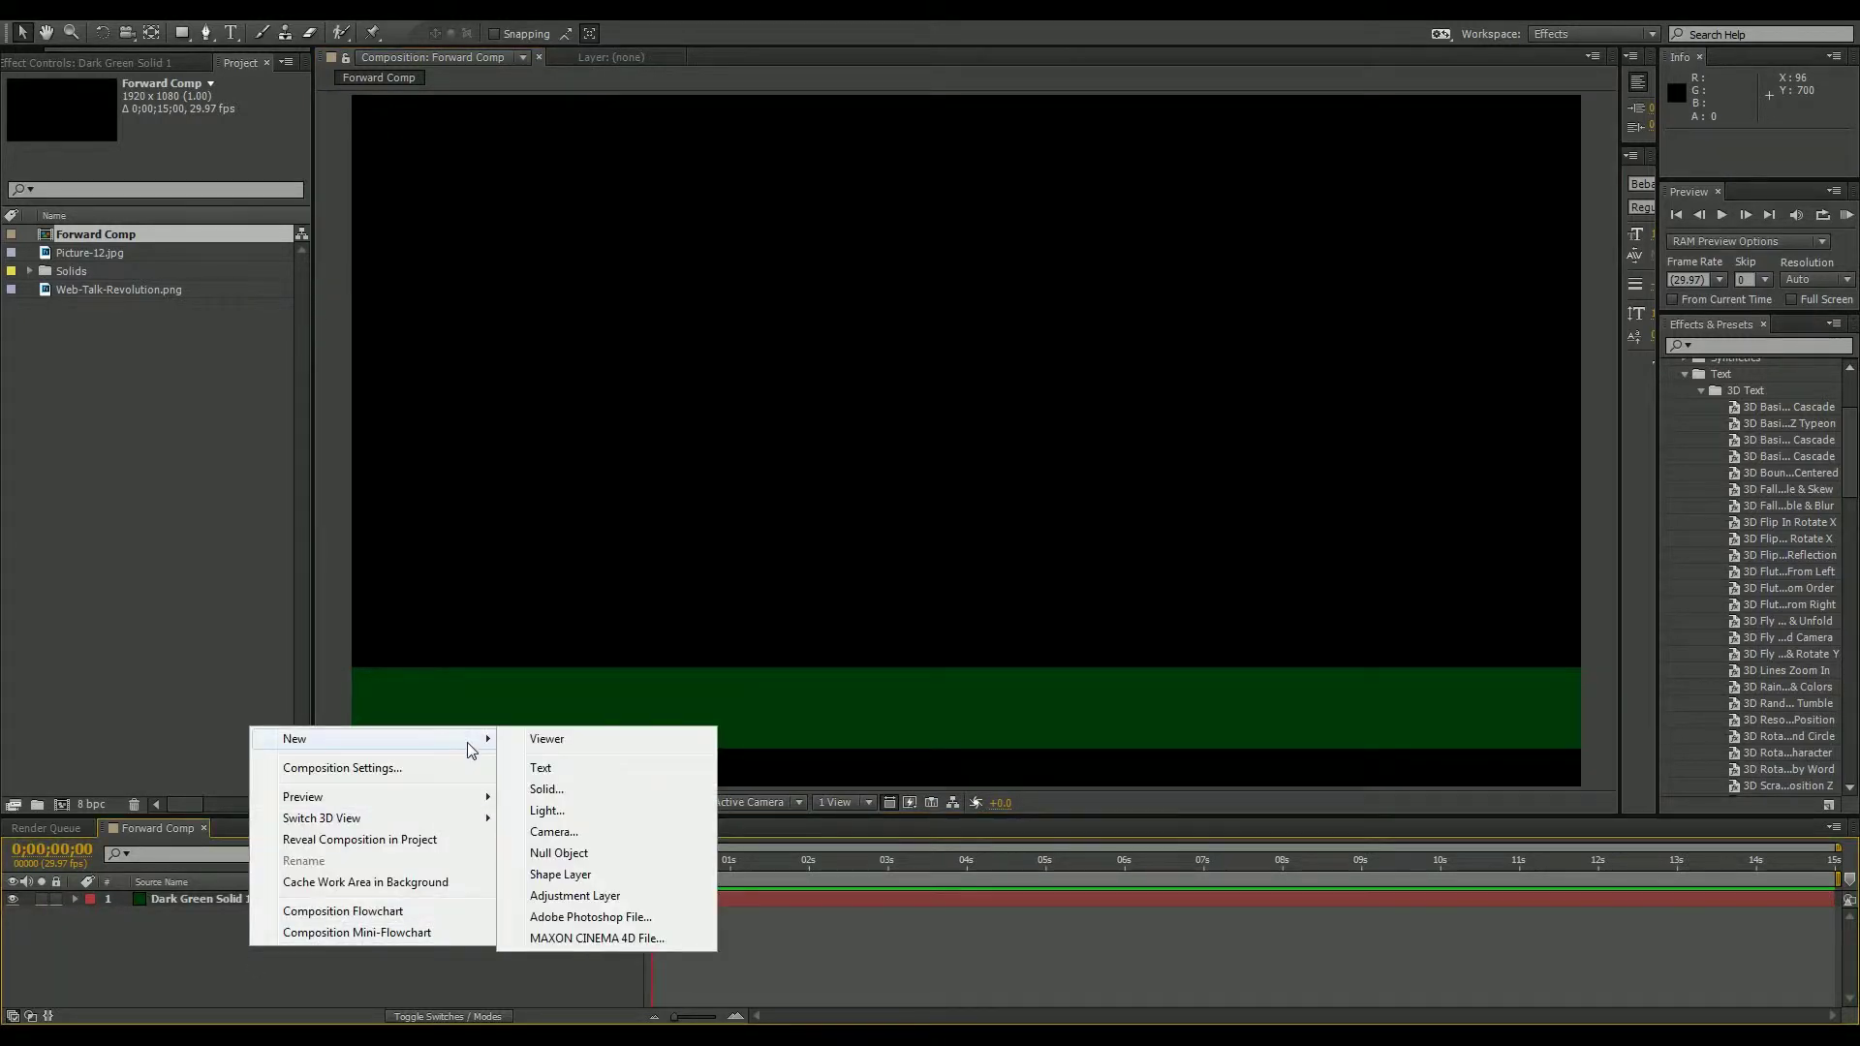
{"action": "left_click", "coordinate": [561, 788]}
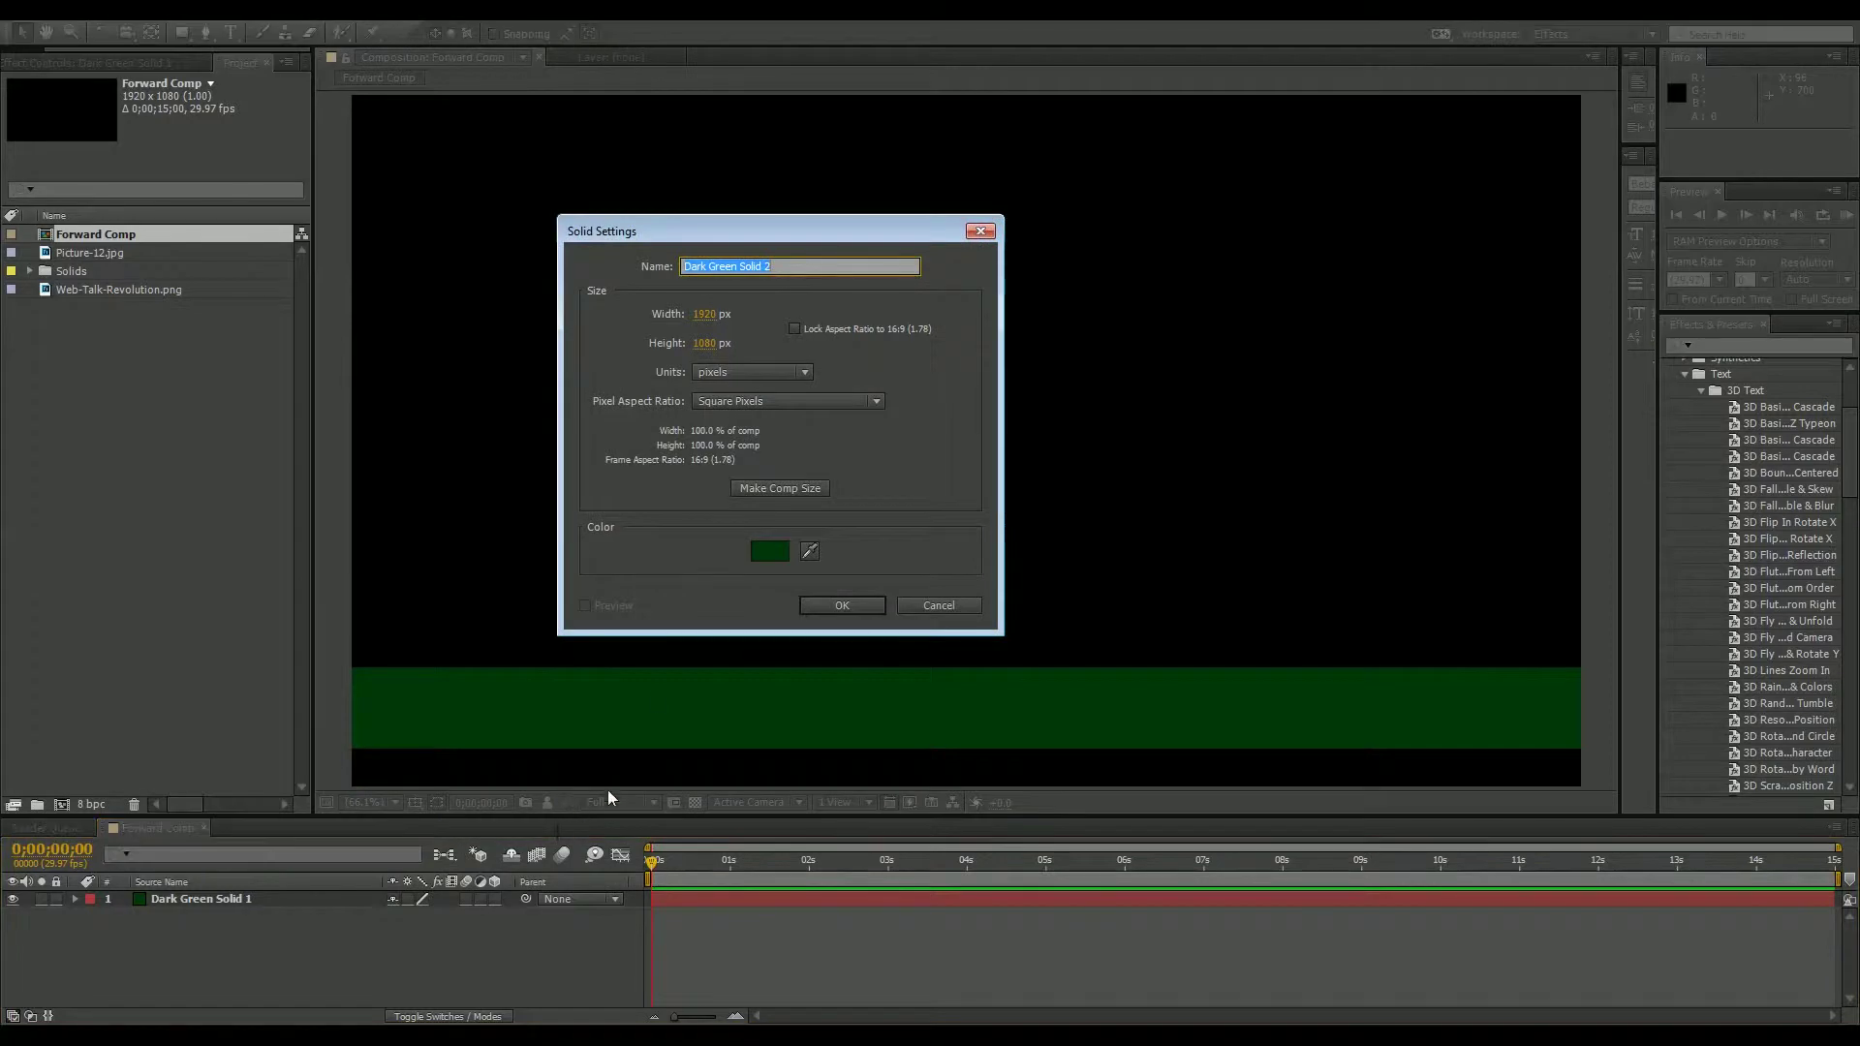
{"action": "left_click", "coordinate": [767, 552]}
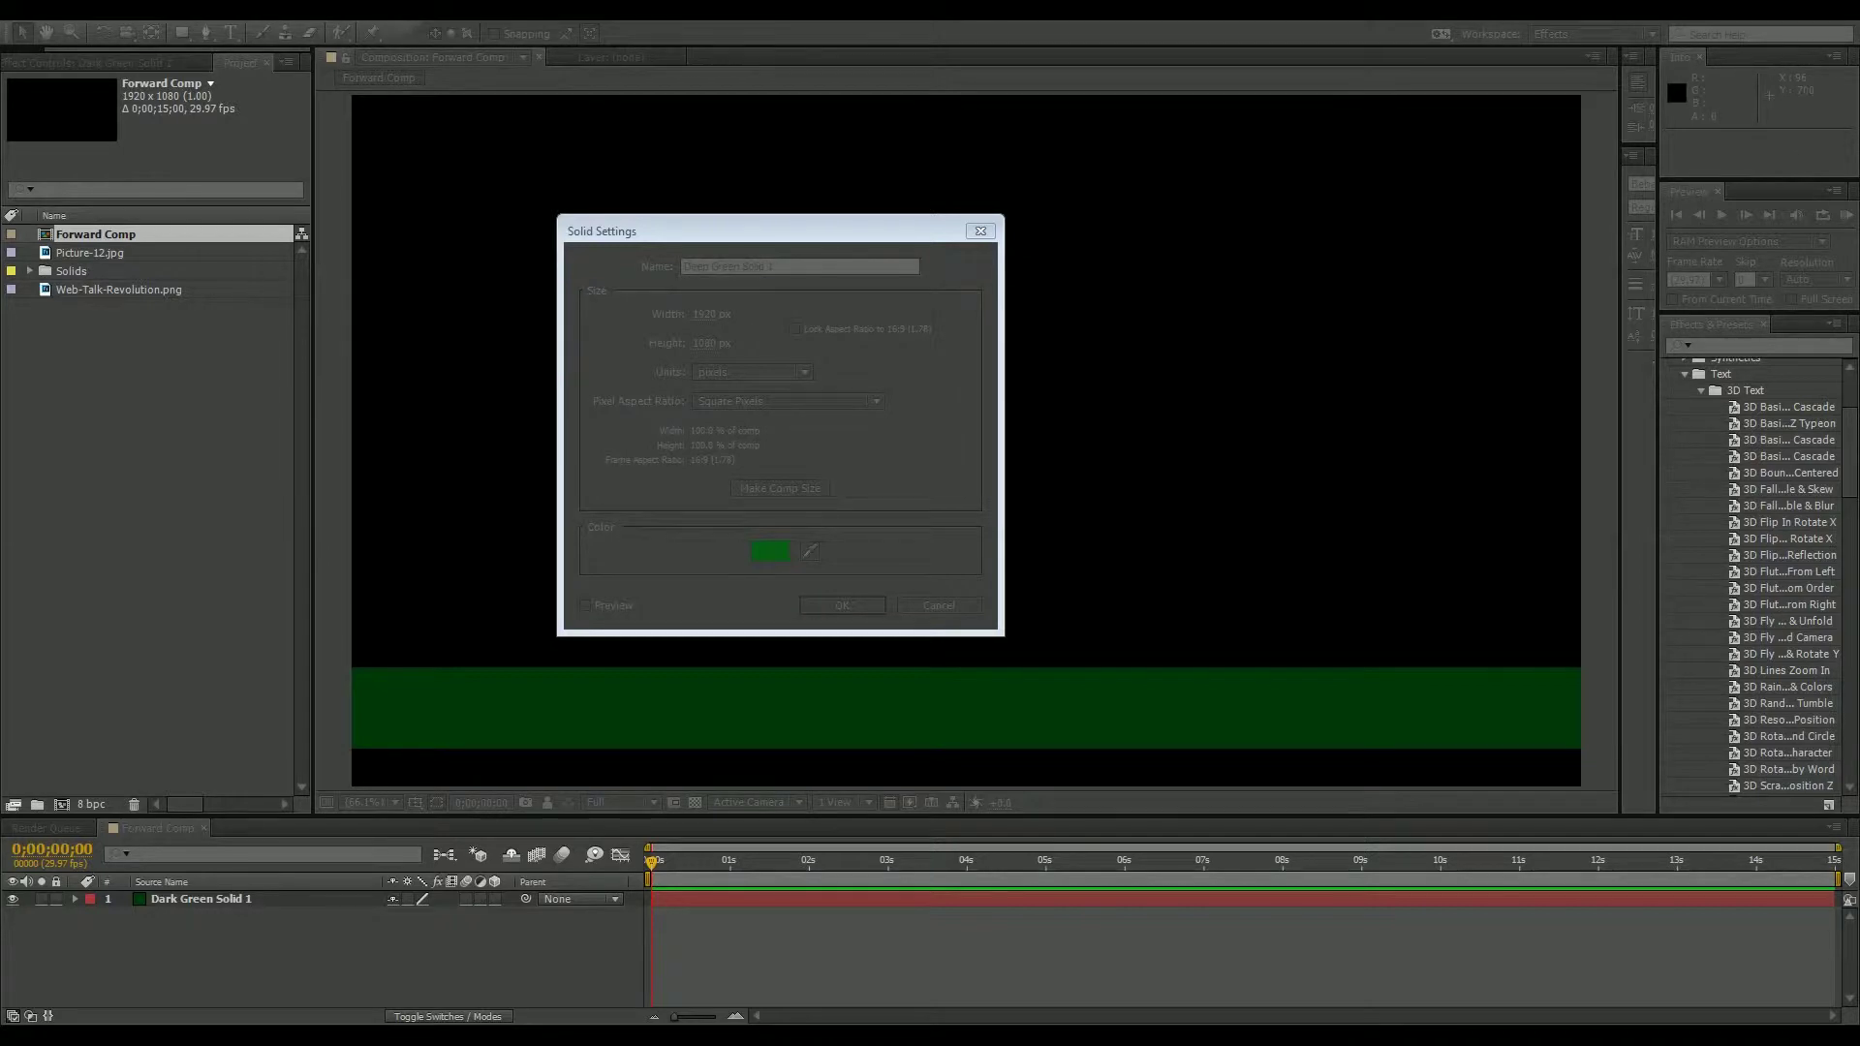
{"action": "left_click_drag", "start_coordinate": [1624, 389], "coordinate": [1119, 390]}
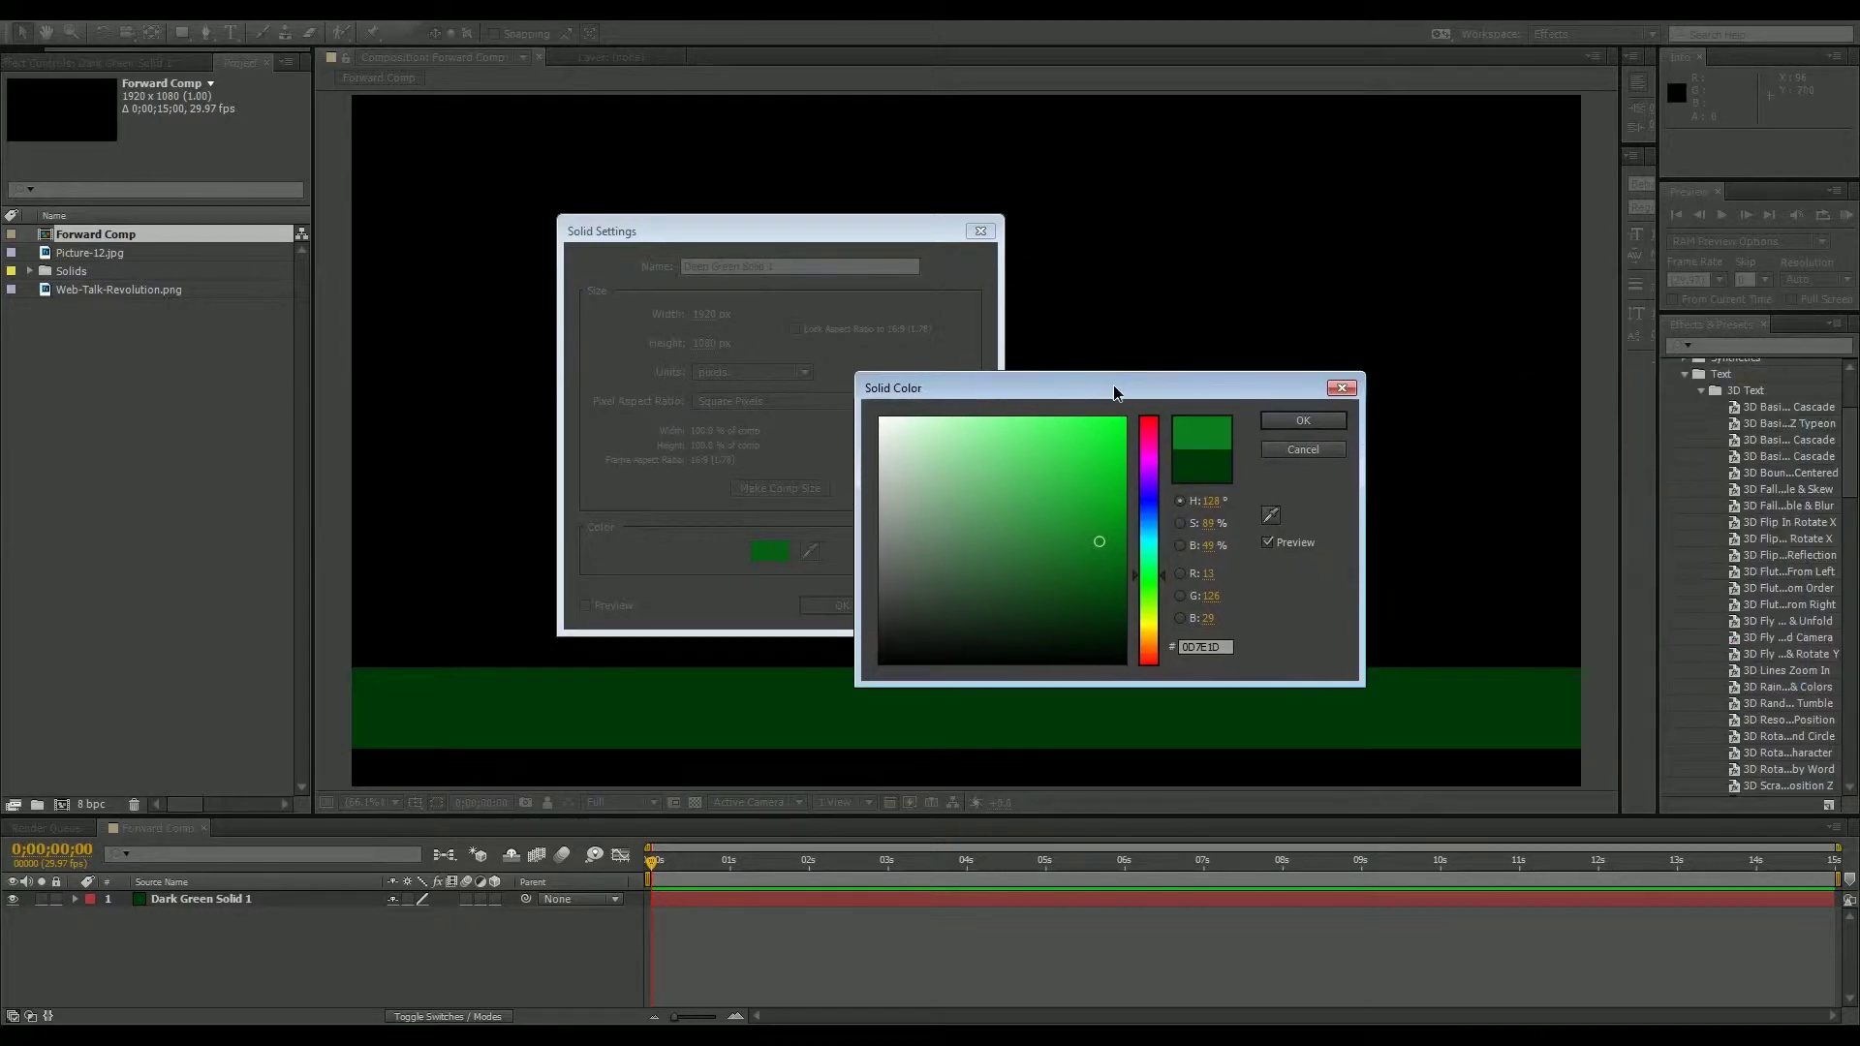
{"action": "left_click", "coordinate": [1303, 422]}
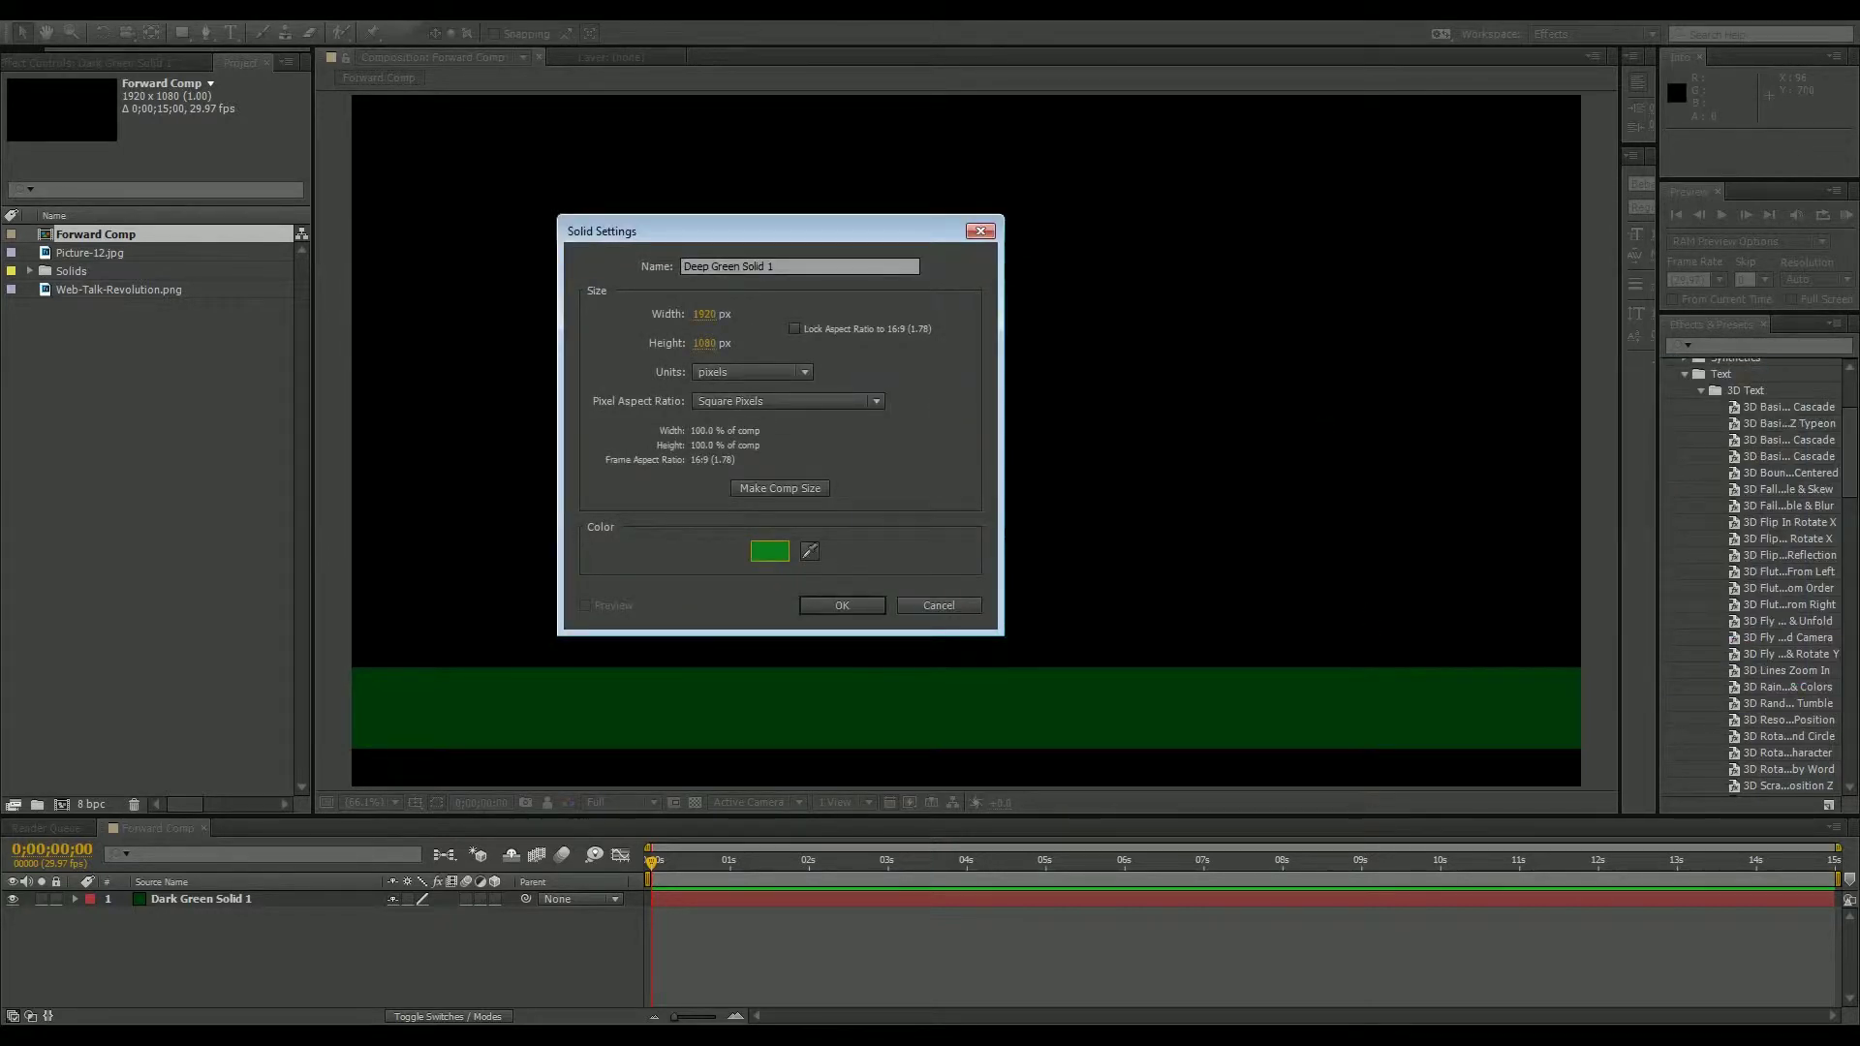
{"action": "left_click", "coordinate": [842, 605]}
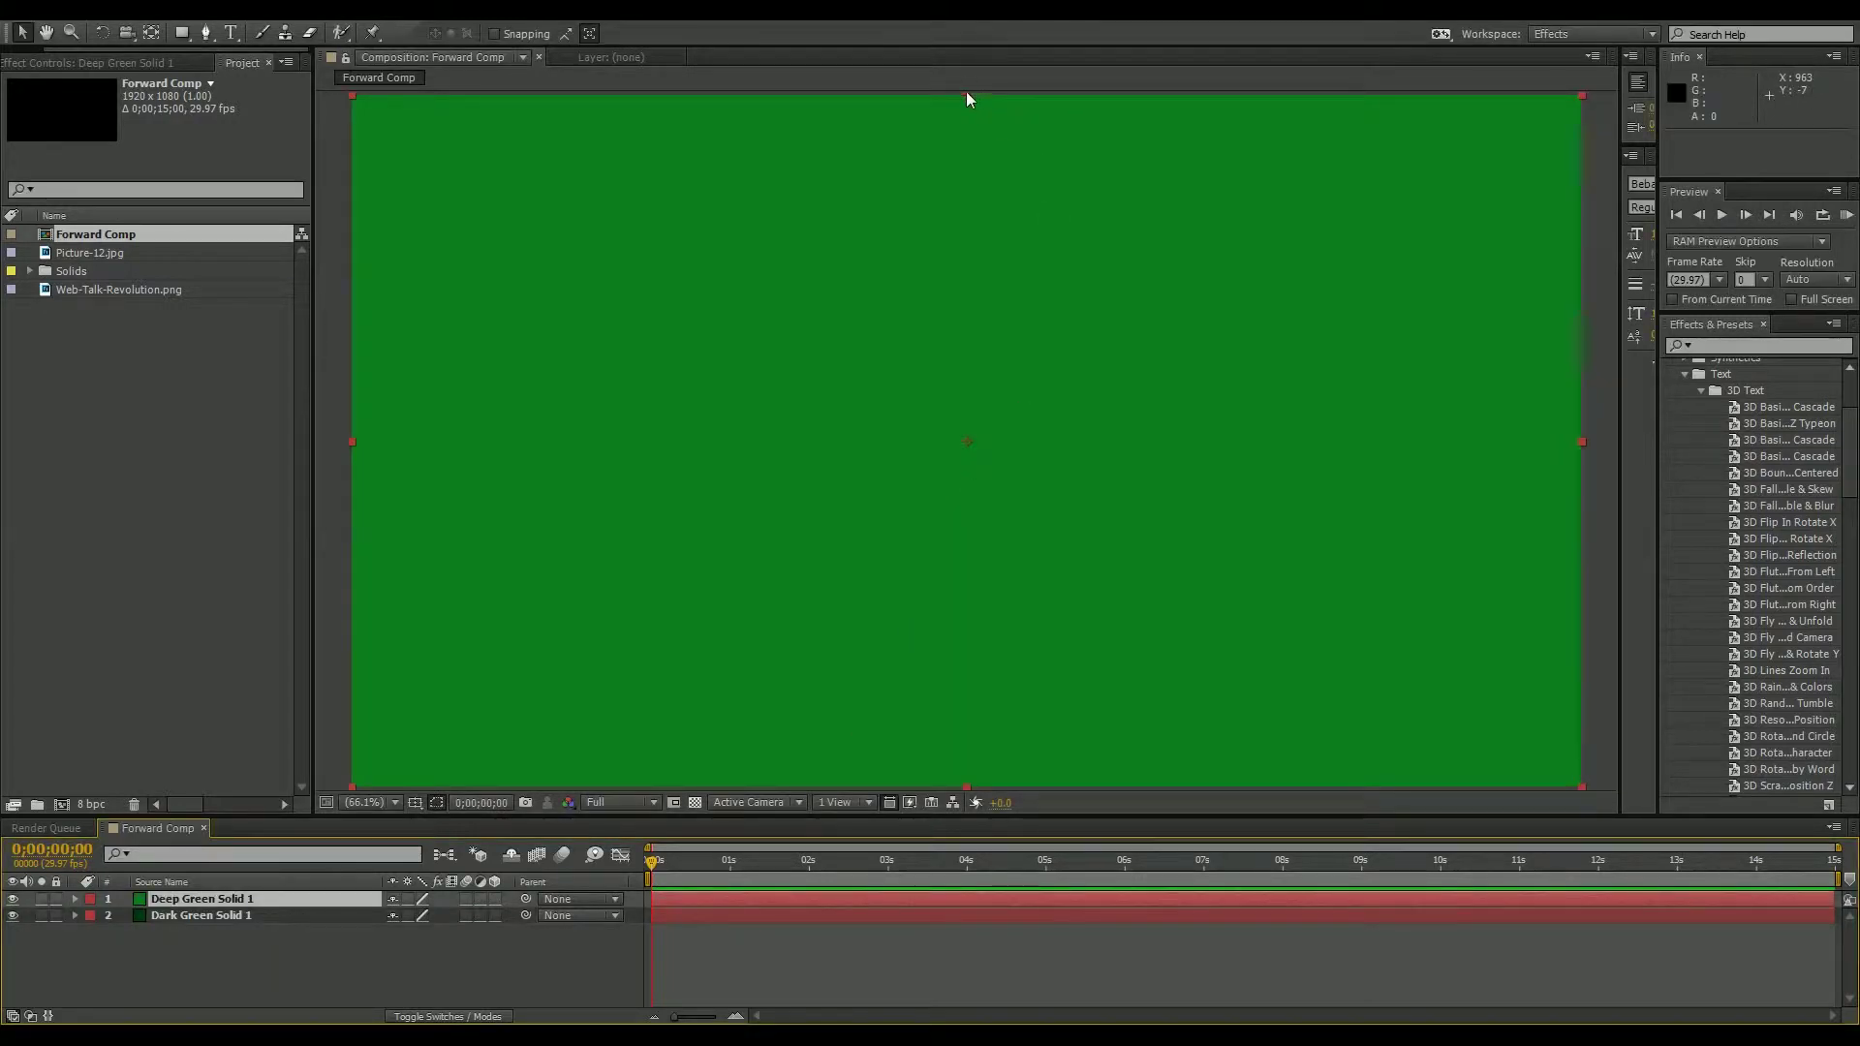
Flatten the brighter green solid slightly thinner than the dark strip and centre it over that strip at about 960, 957.5.
{"action": "left_click_drag", "start_coordinate": [967, 96], "coordinate": [946, 409]}
{"action": "left_click_drag", "start_coordinate": [839, 457], "coordinate": [781, 717]}
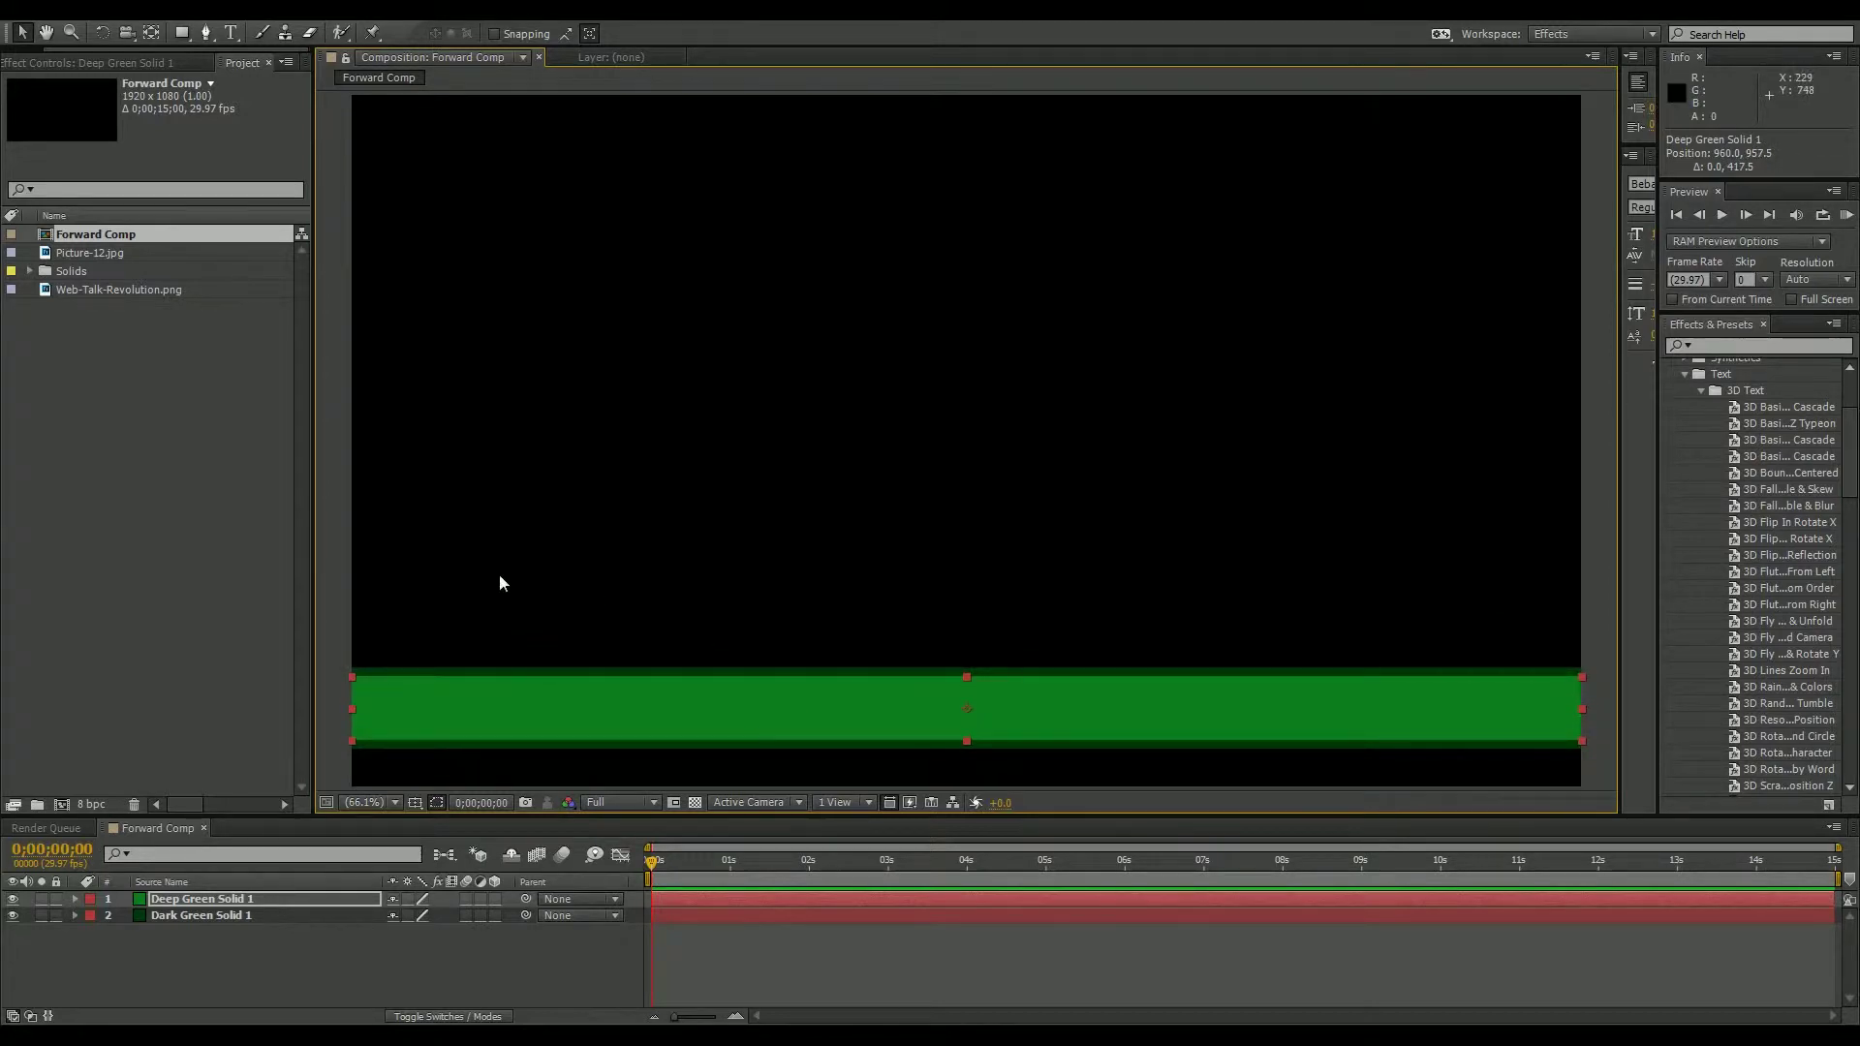
{"action": "left_click", "coordinate": [170, 969]}
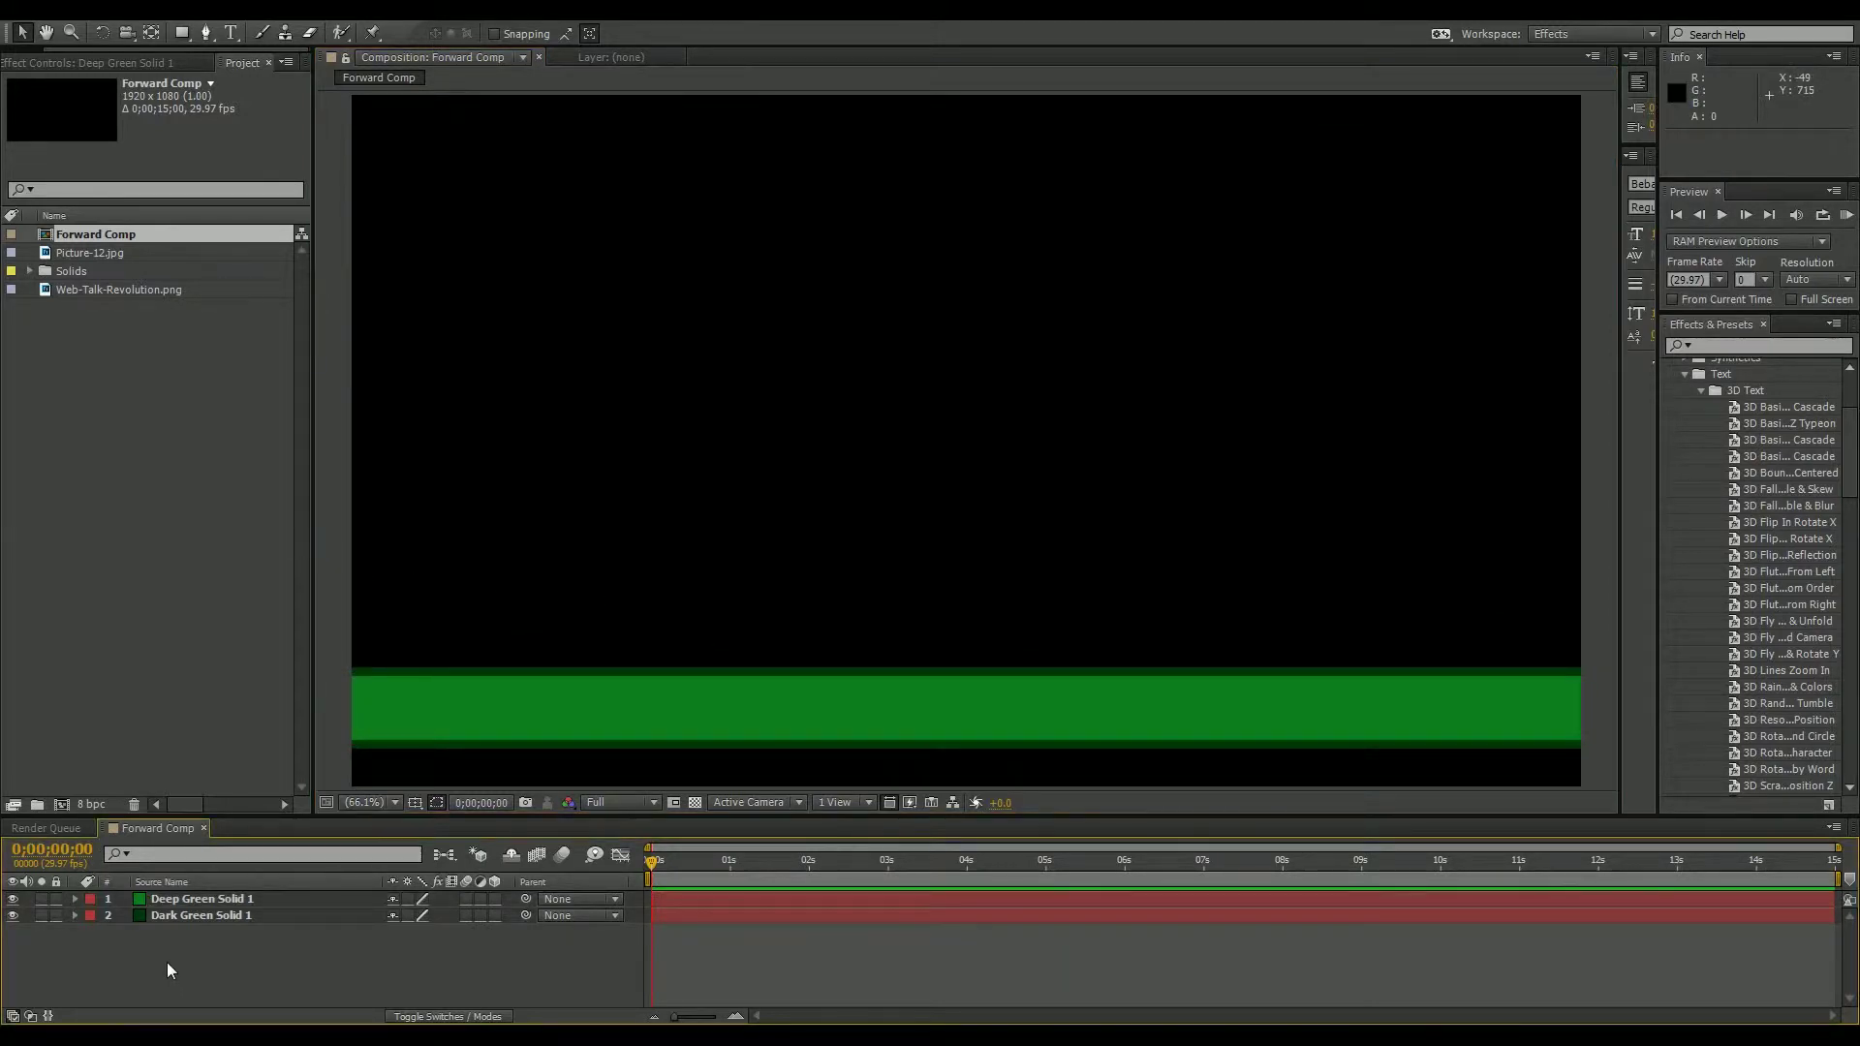
Add a third 1920 x 1080 solid in grey, colour 949594.
{"action": "right_click", "coordinate": [187, 950]}
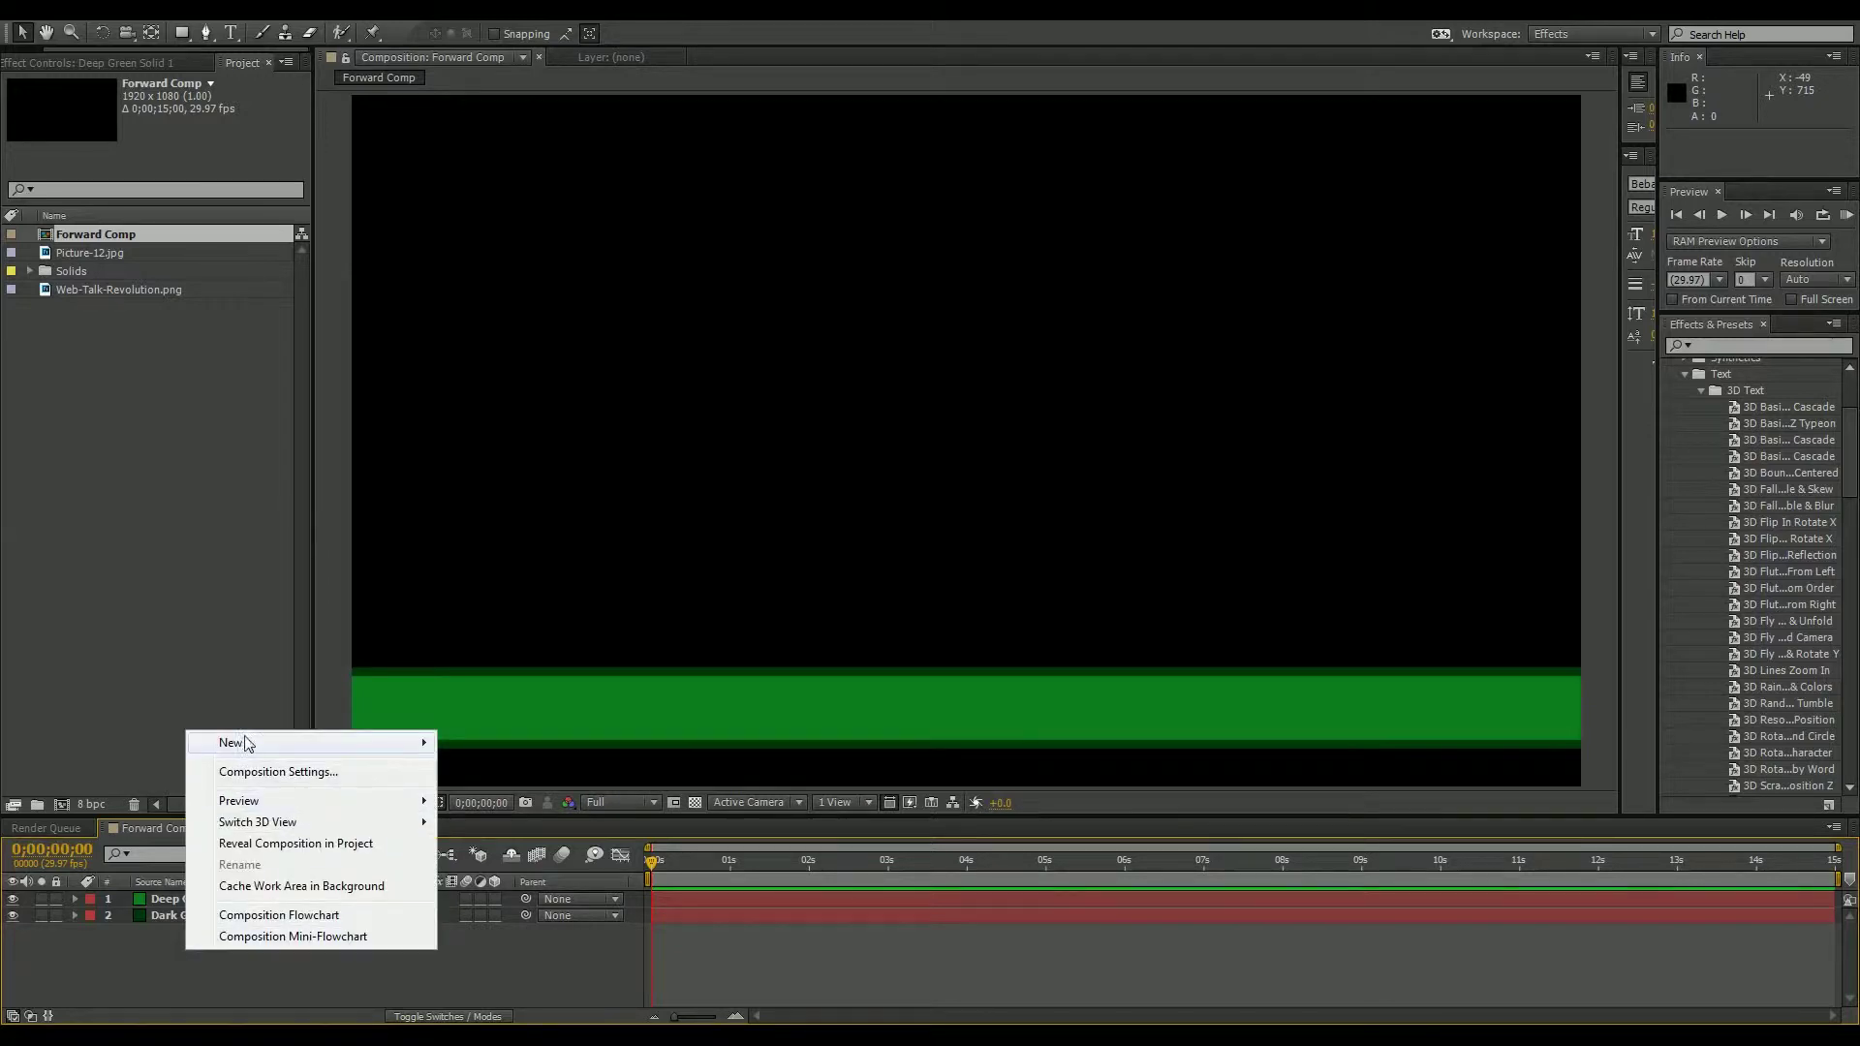
{"action": "mouse_move", "coordinate": [237, 742]}
{"action": "left_click", "coordinate": [516, 793]}
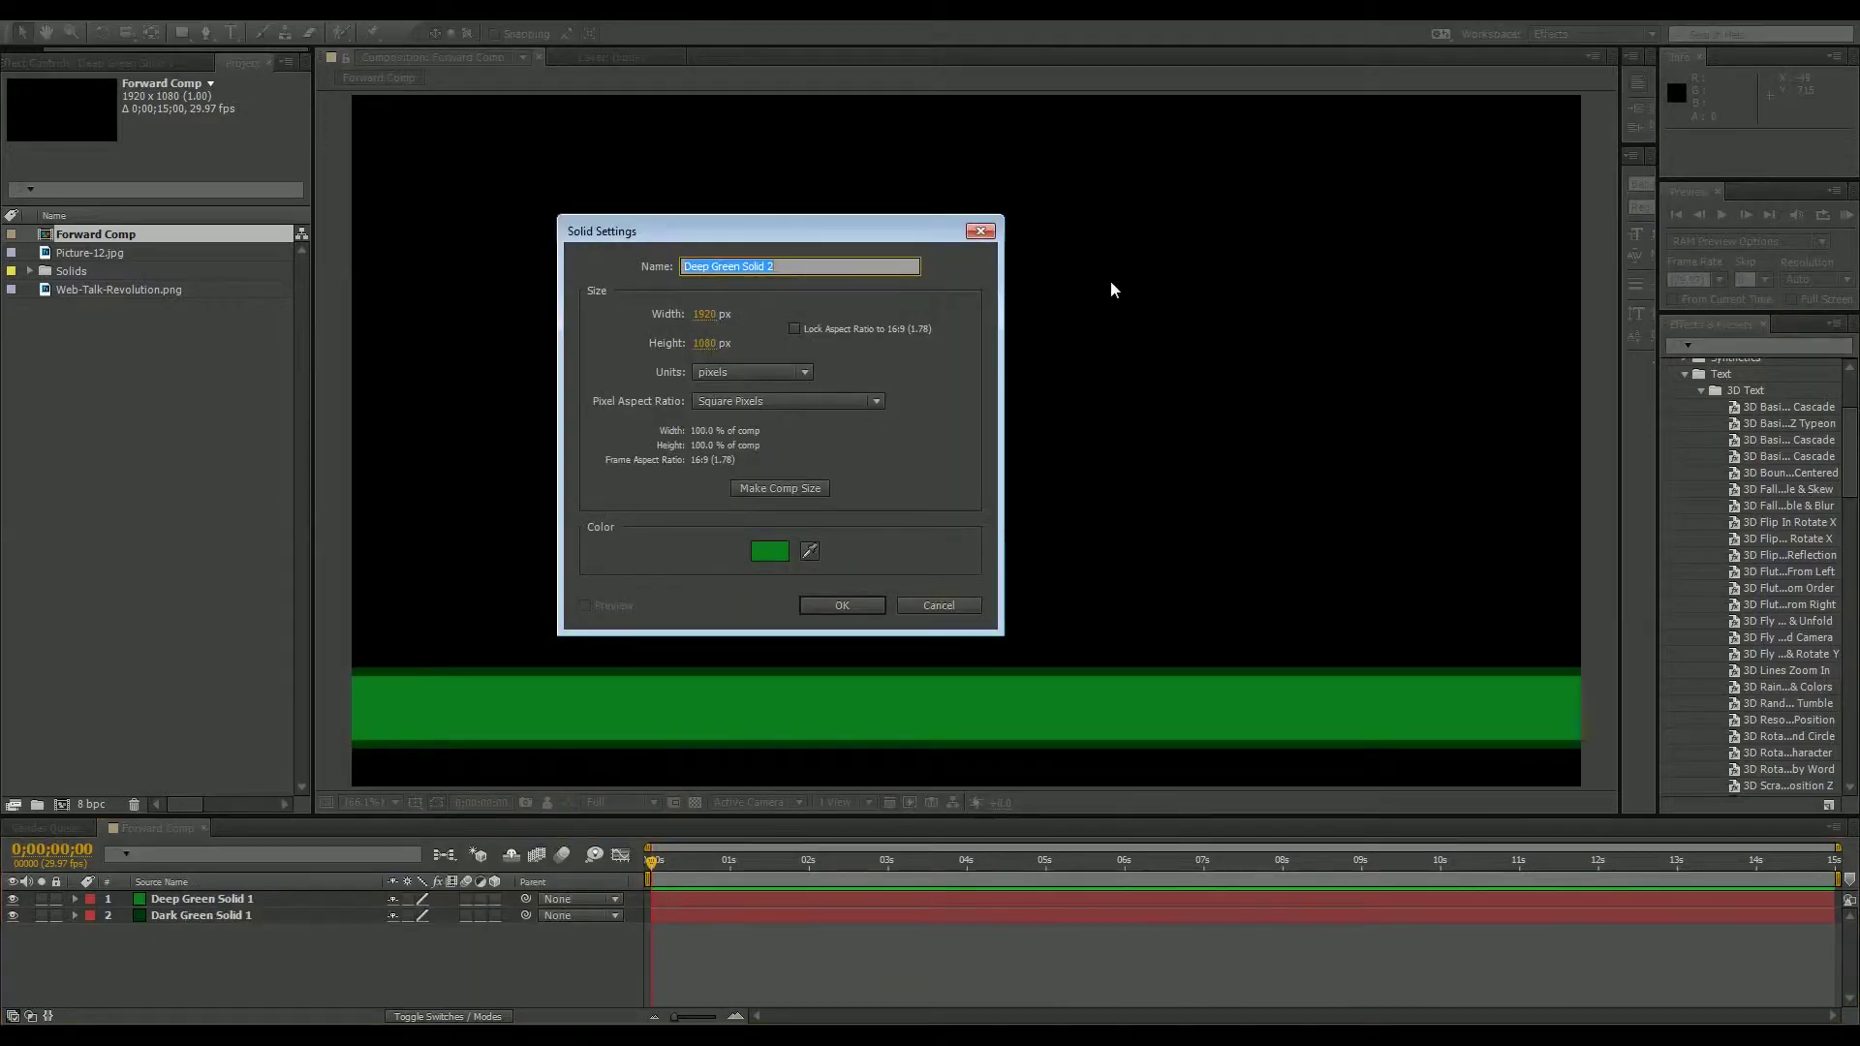
{"action": "left_click", "coordinate": [770, 552]}
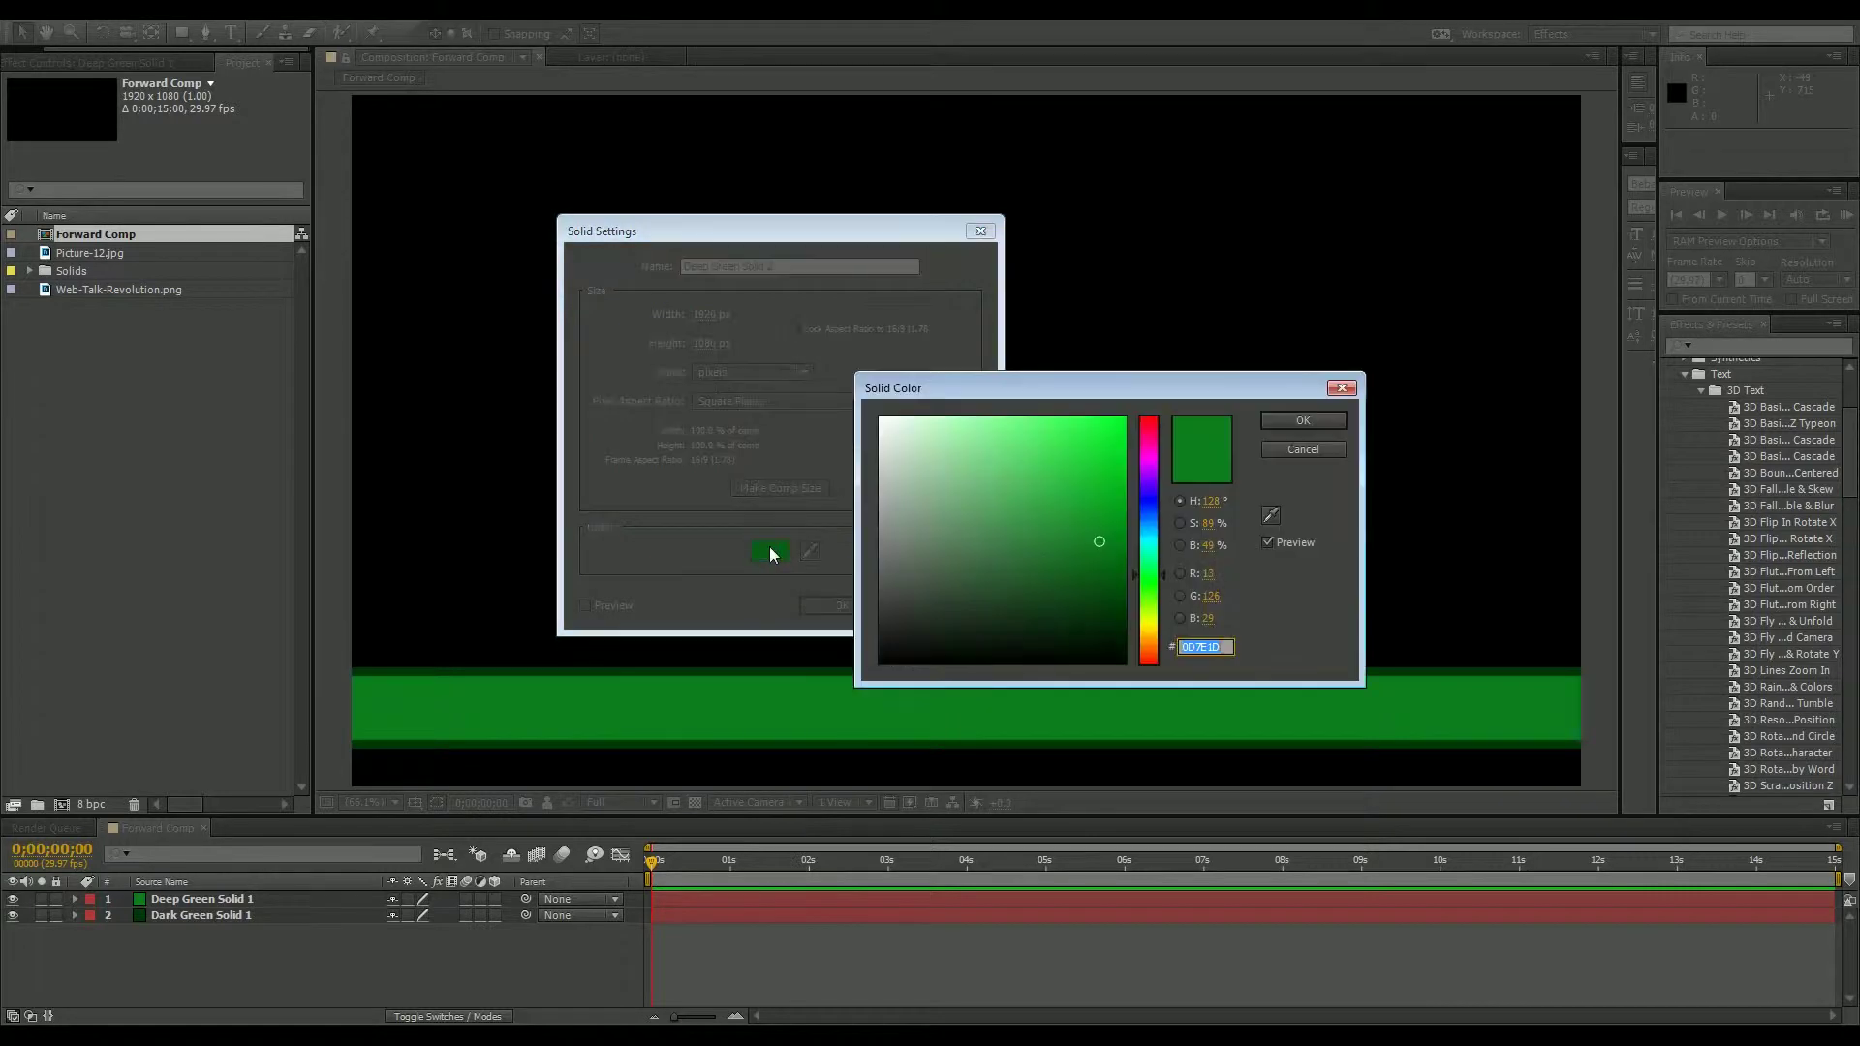
{"action": "left_click_drag", "start_coordinate": [880, 533], "coordinate": [882, 519]}
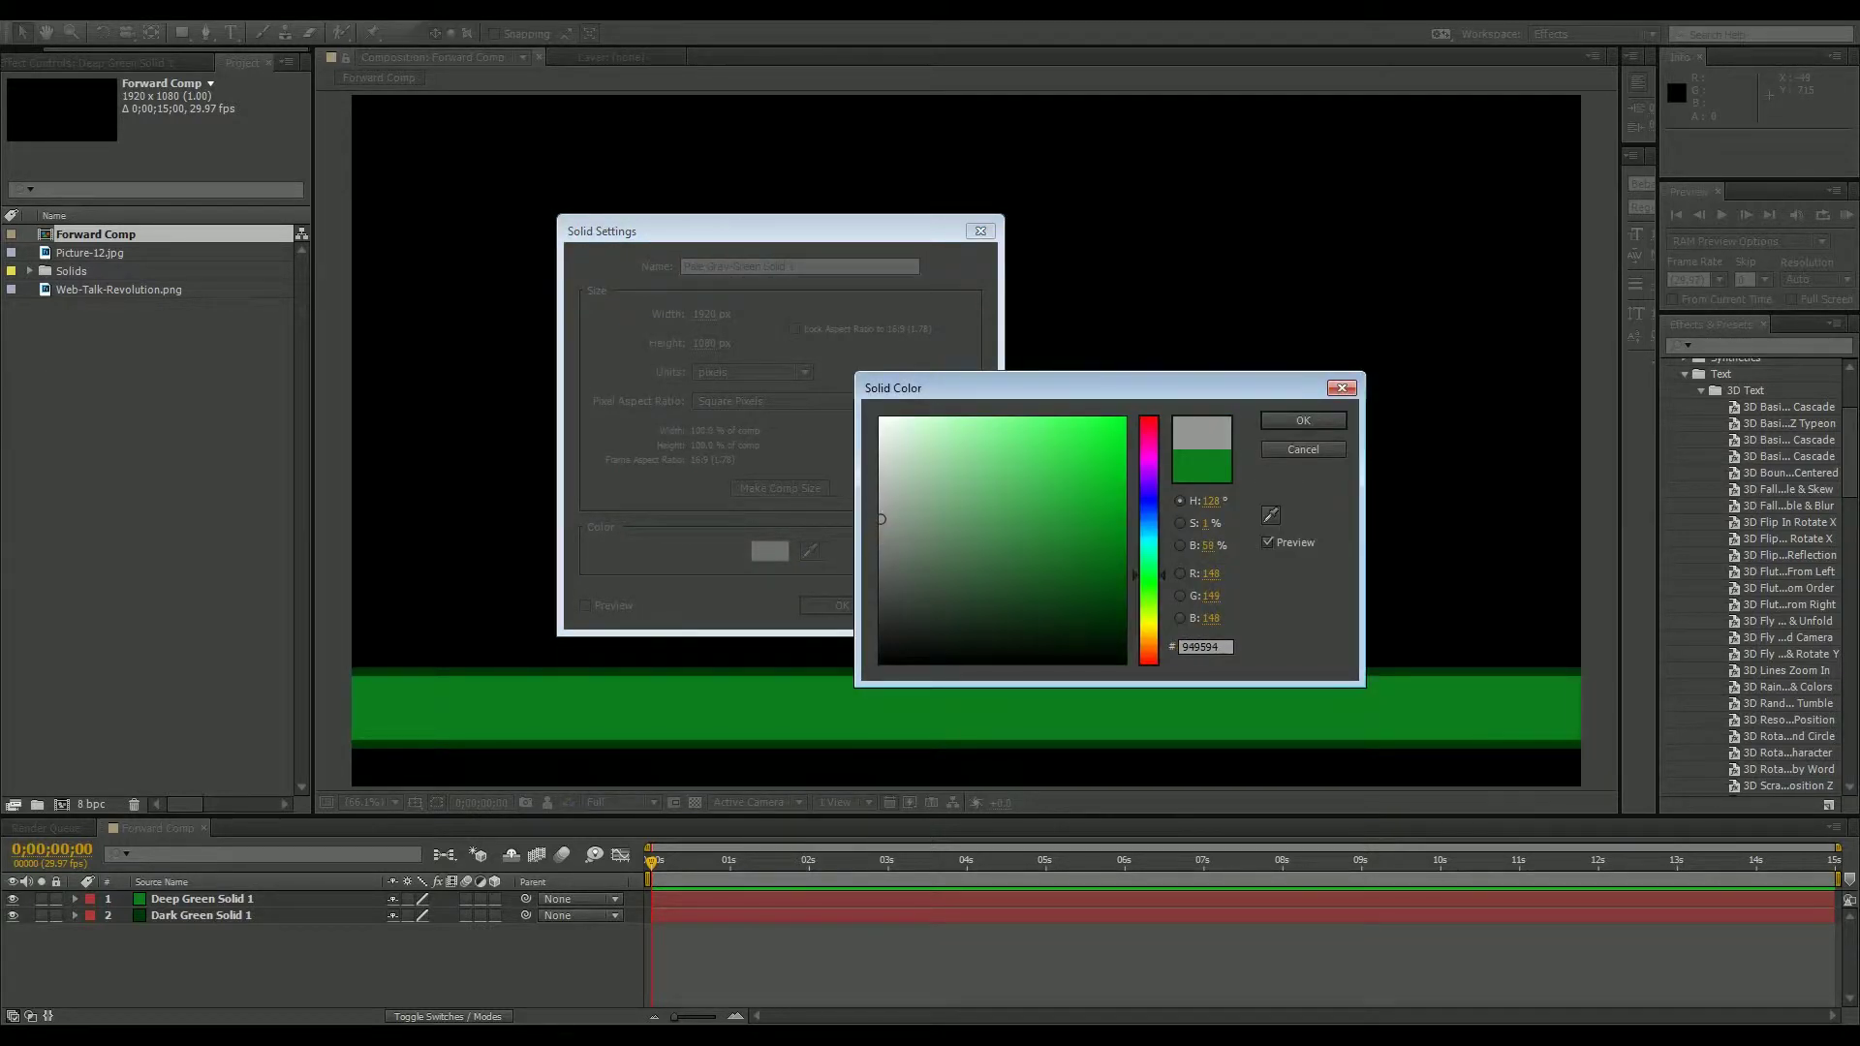
{"action": "left_click", "coordinate": [1303, 422]}
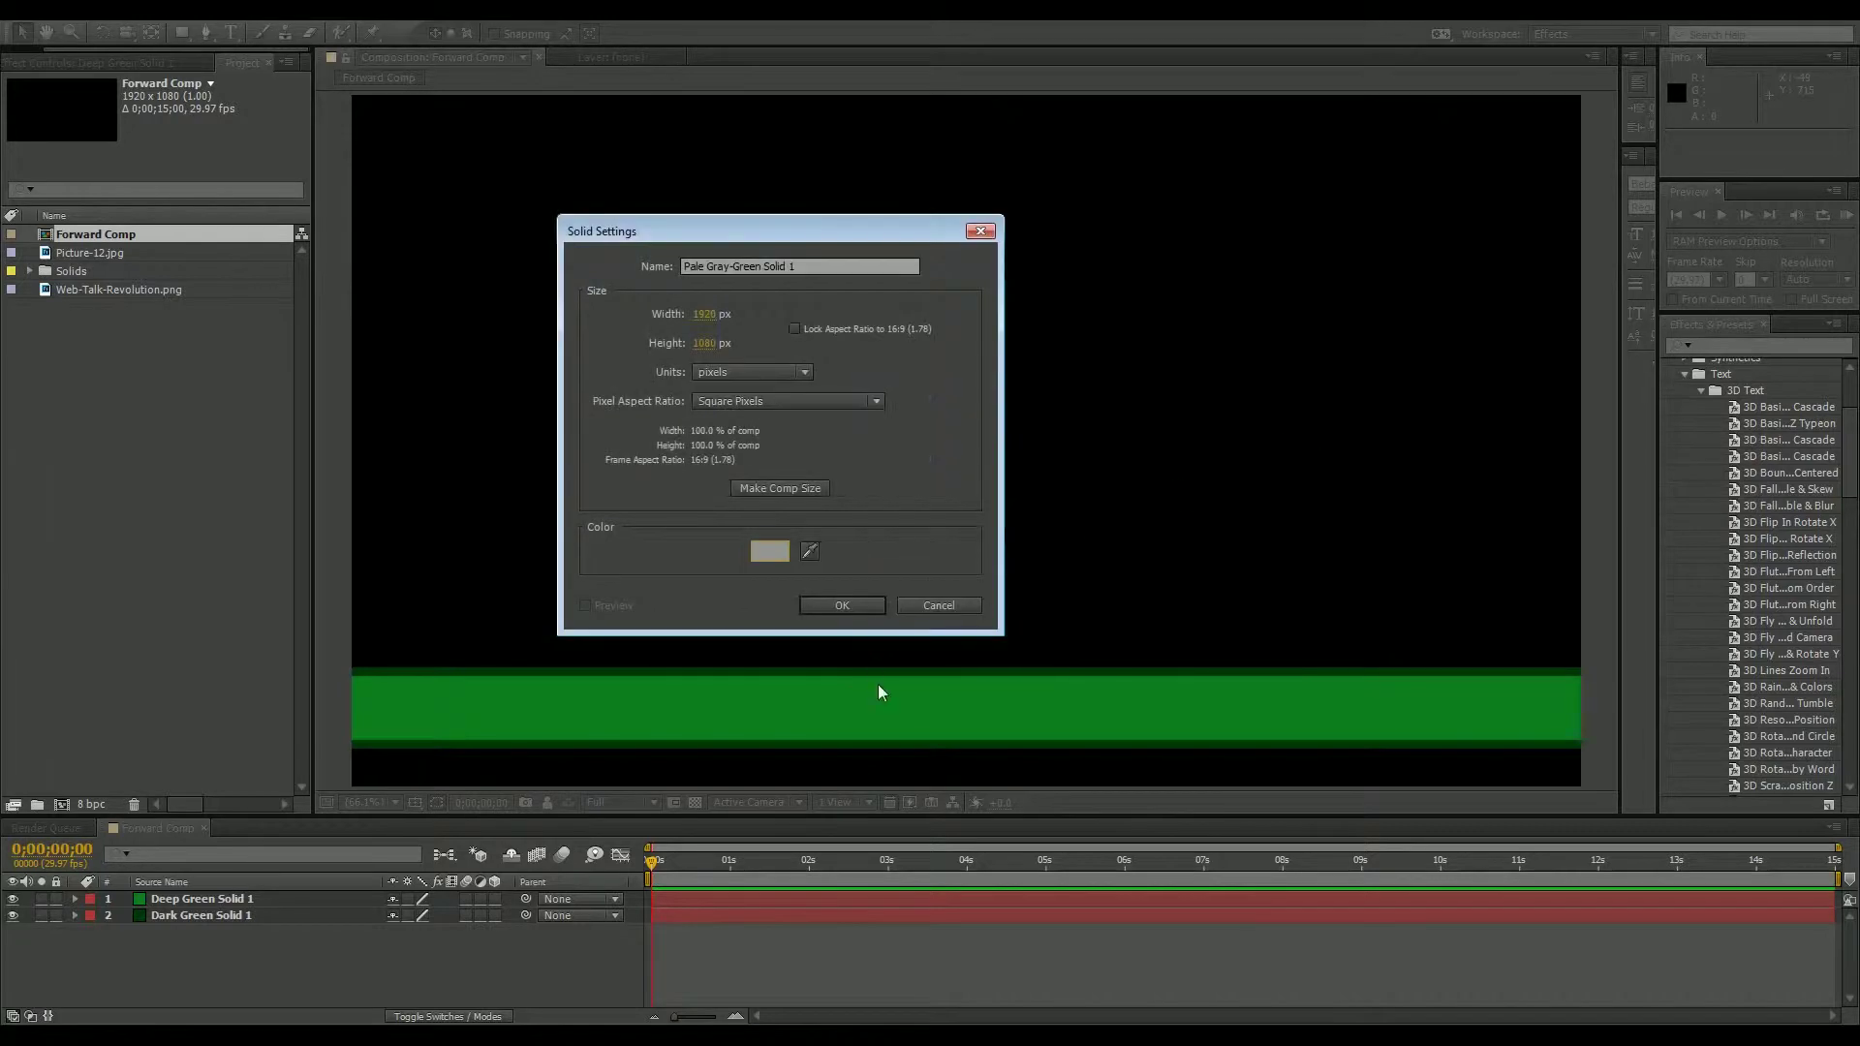
{"action": "left_click", "coordinate": [852, 607]}
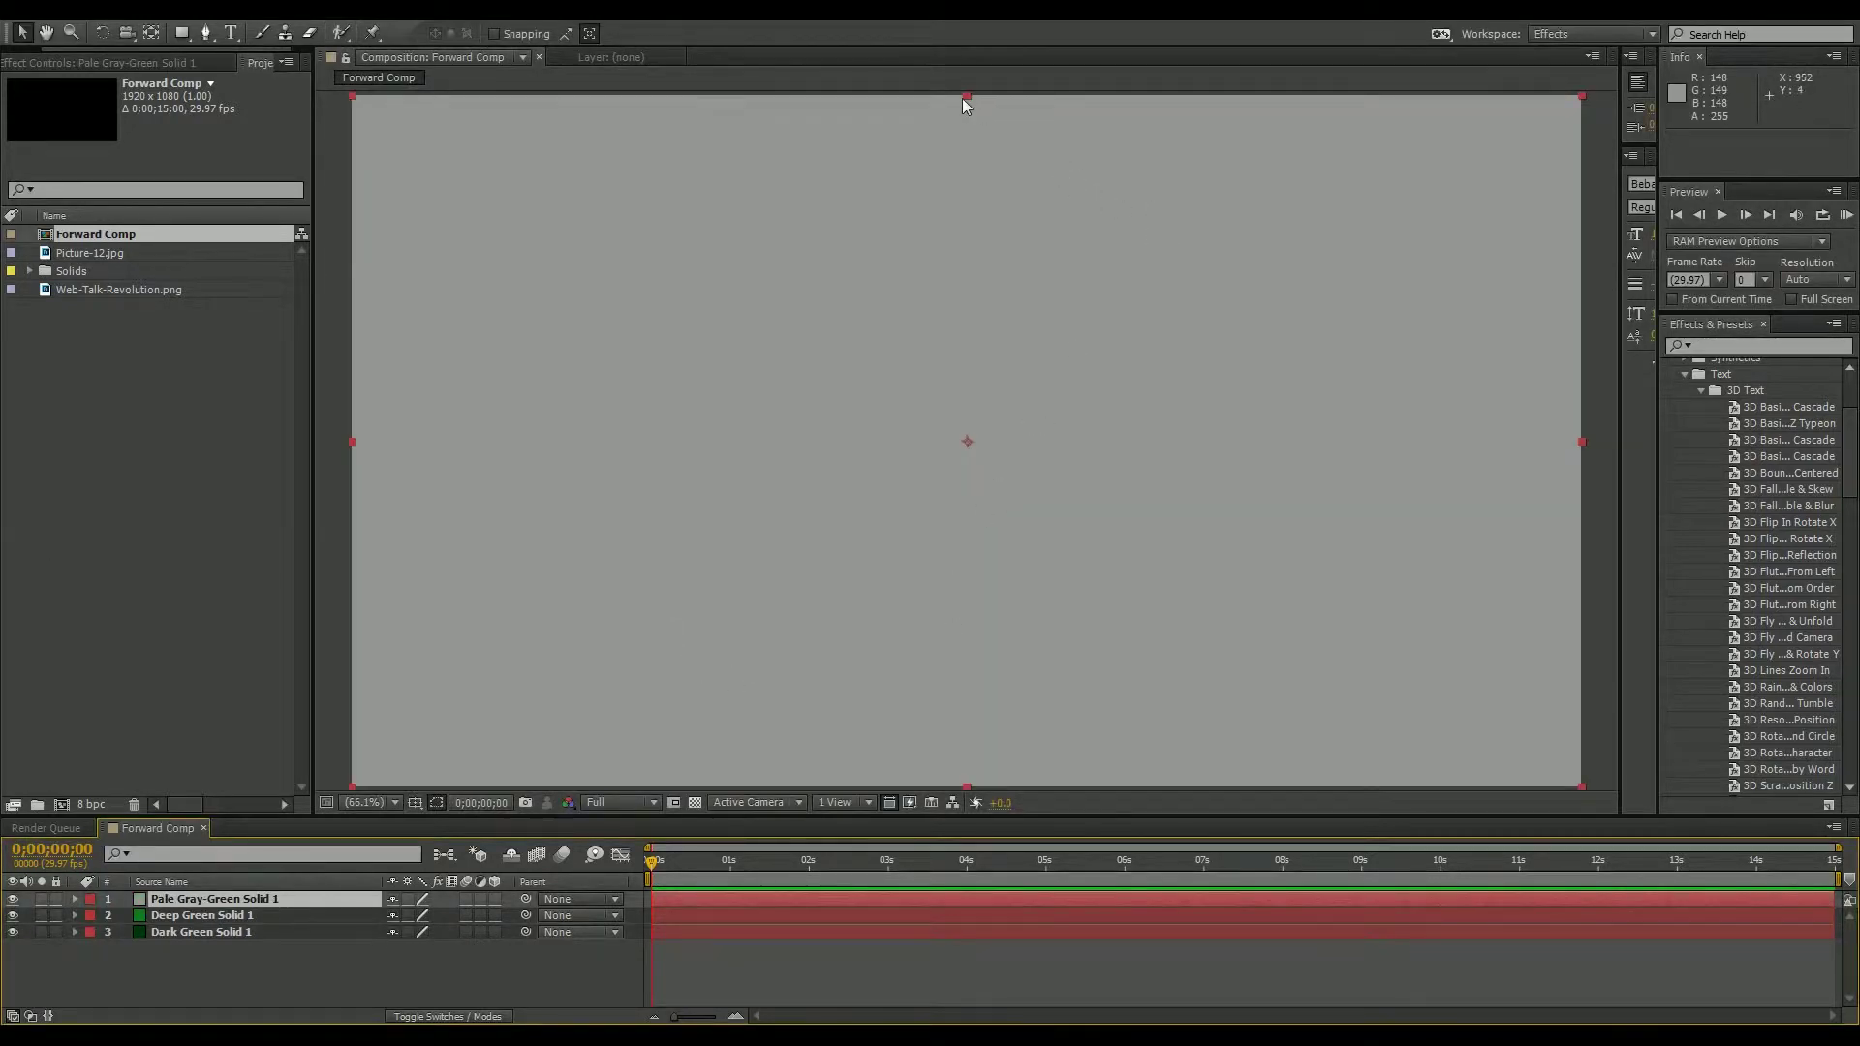
Flatten the grey solid into a thin bar and place it on the green strips' upper edge, shifted left to about 745, 876.
{"action": "left_click_drag", "start_coordinate": [967, 96], "coordinate": [945, 426]}
{"action": "left_click_drag", "start_coordinate": [1234, 430], "coordinate": [1096, 649]}
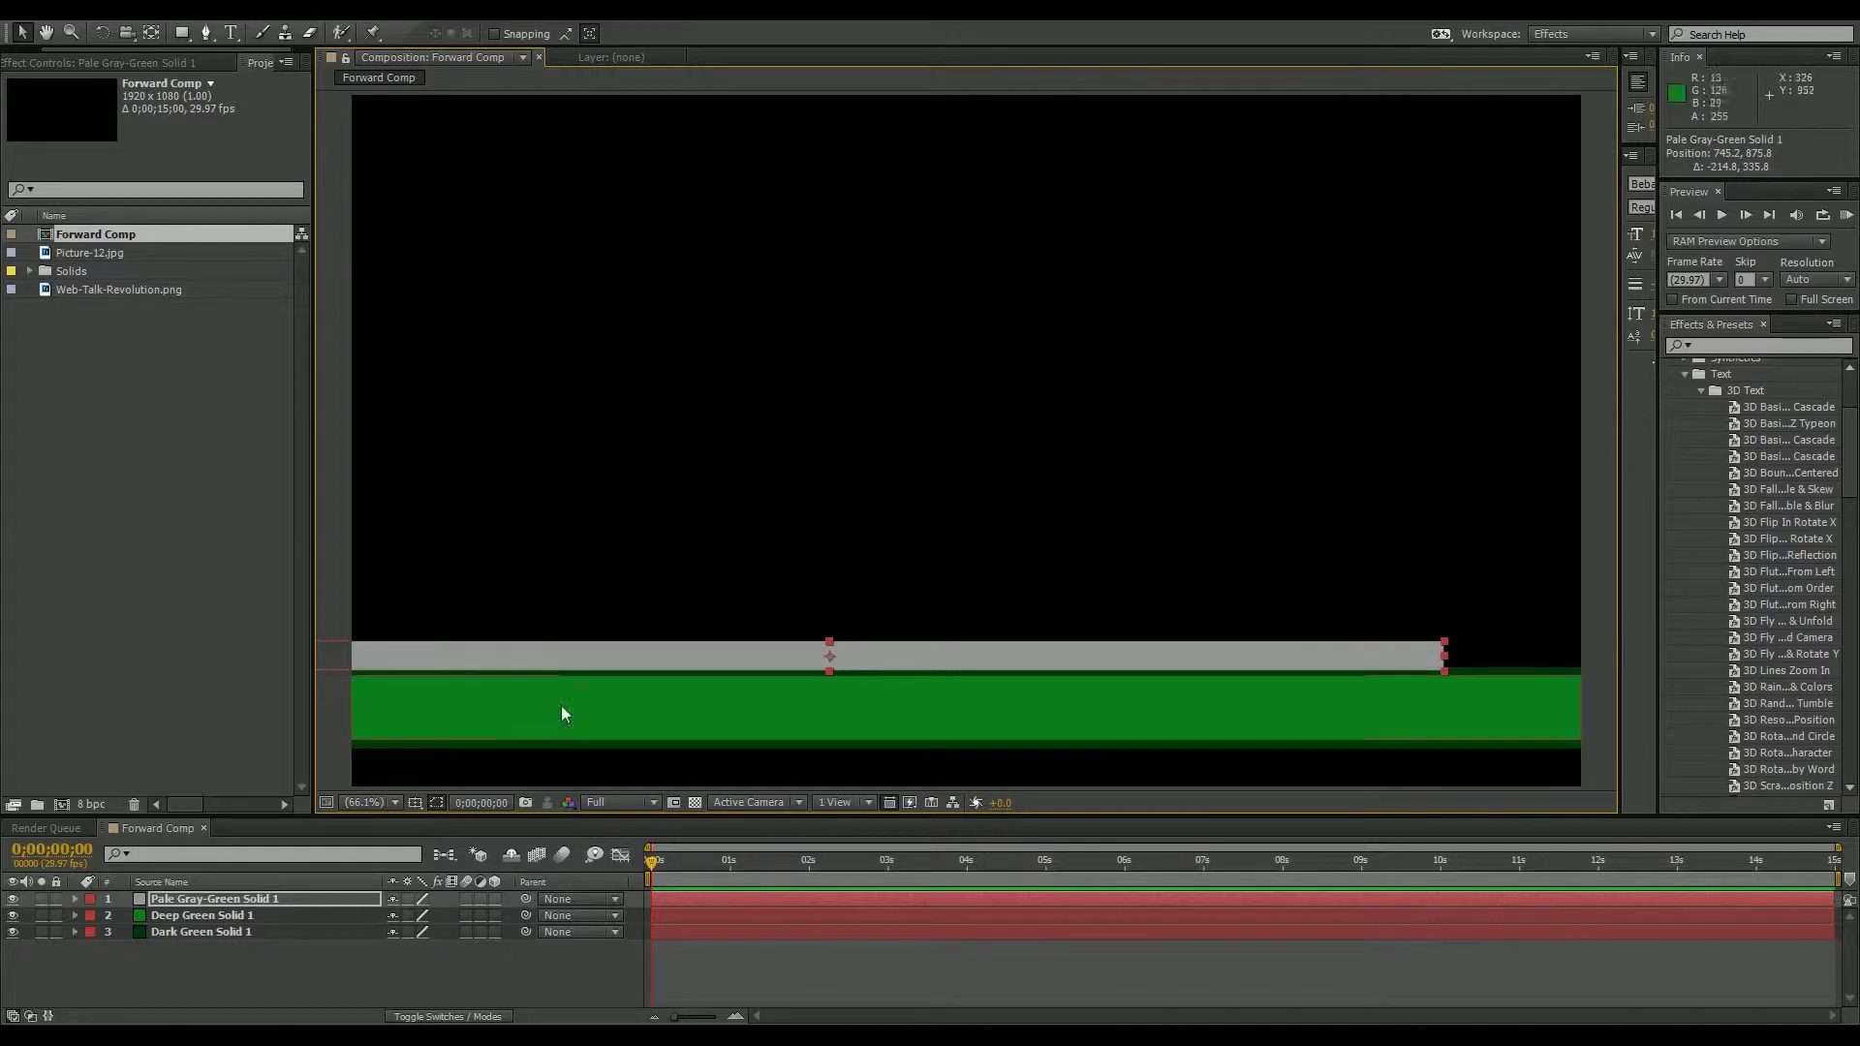
{"action": "left_click", "coordinate": [407, 531]}
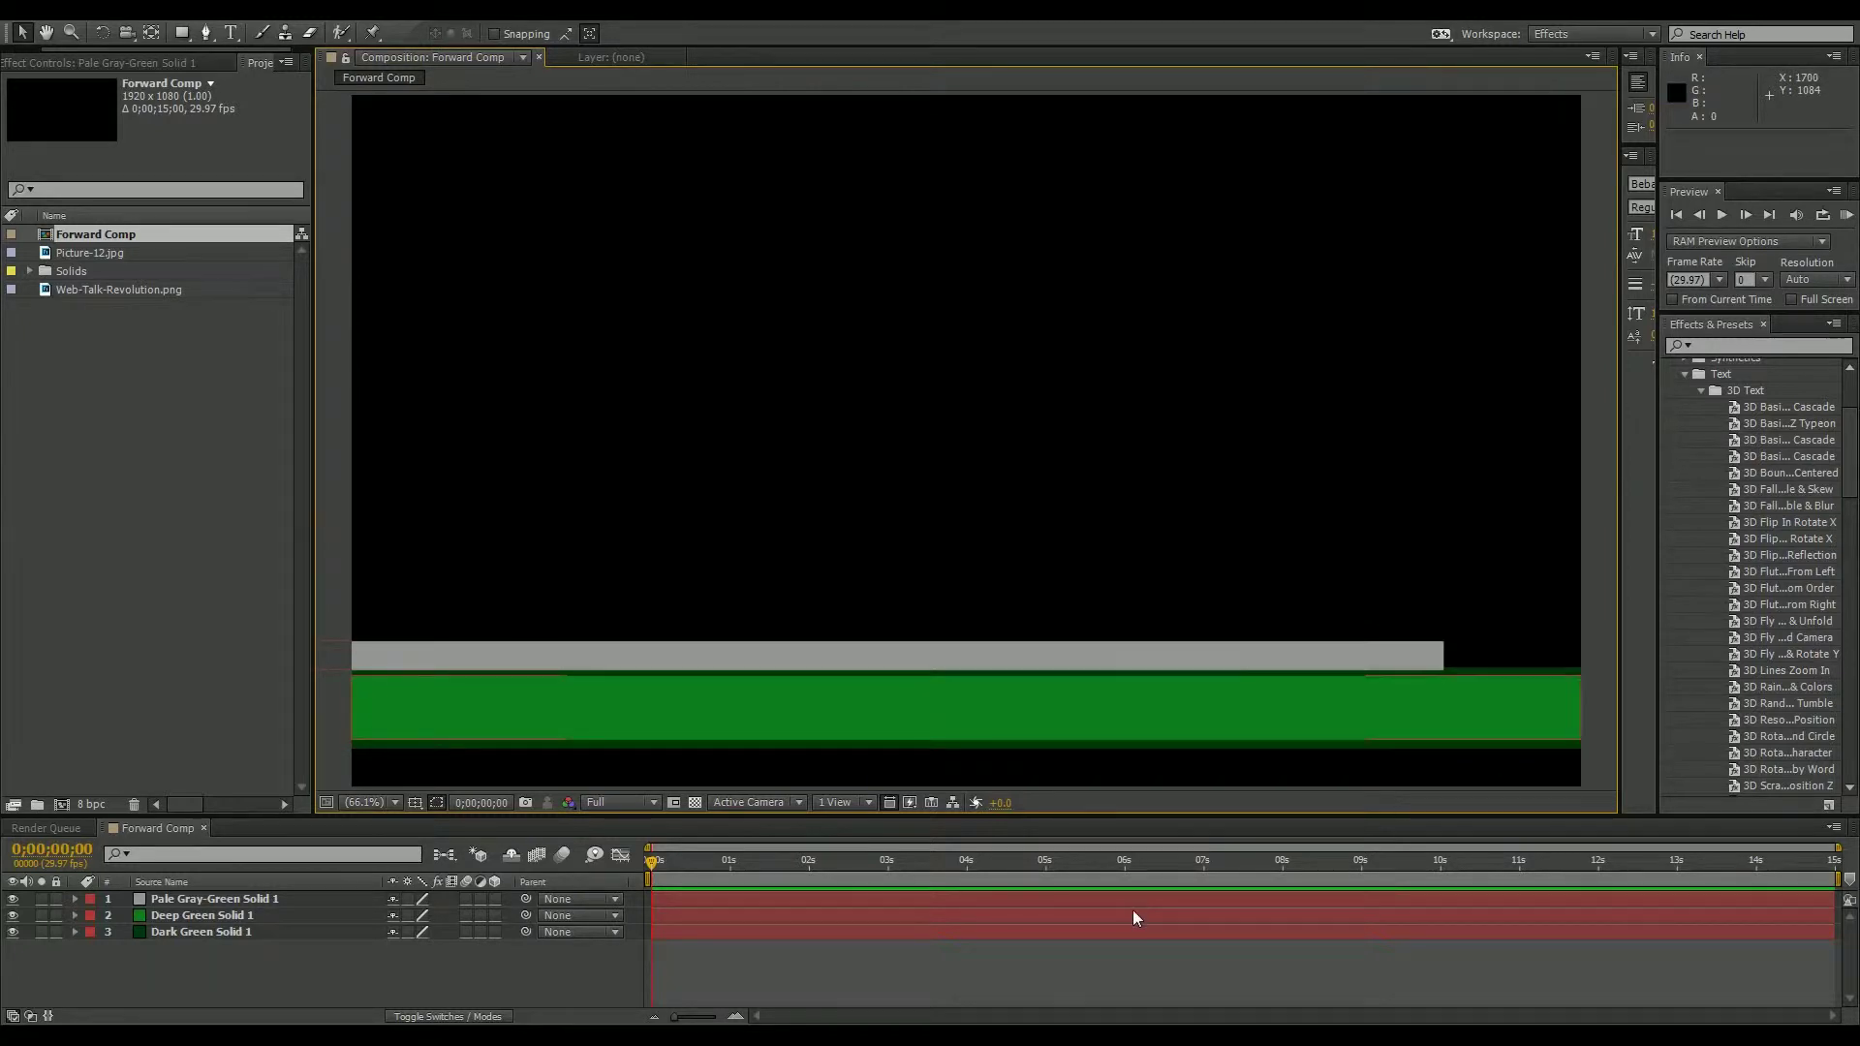
Apply a Drop Shadow layer style to the grey bar.
{"action": "left_click", "coordinate": [638, 655]}
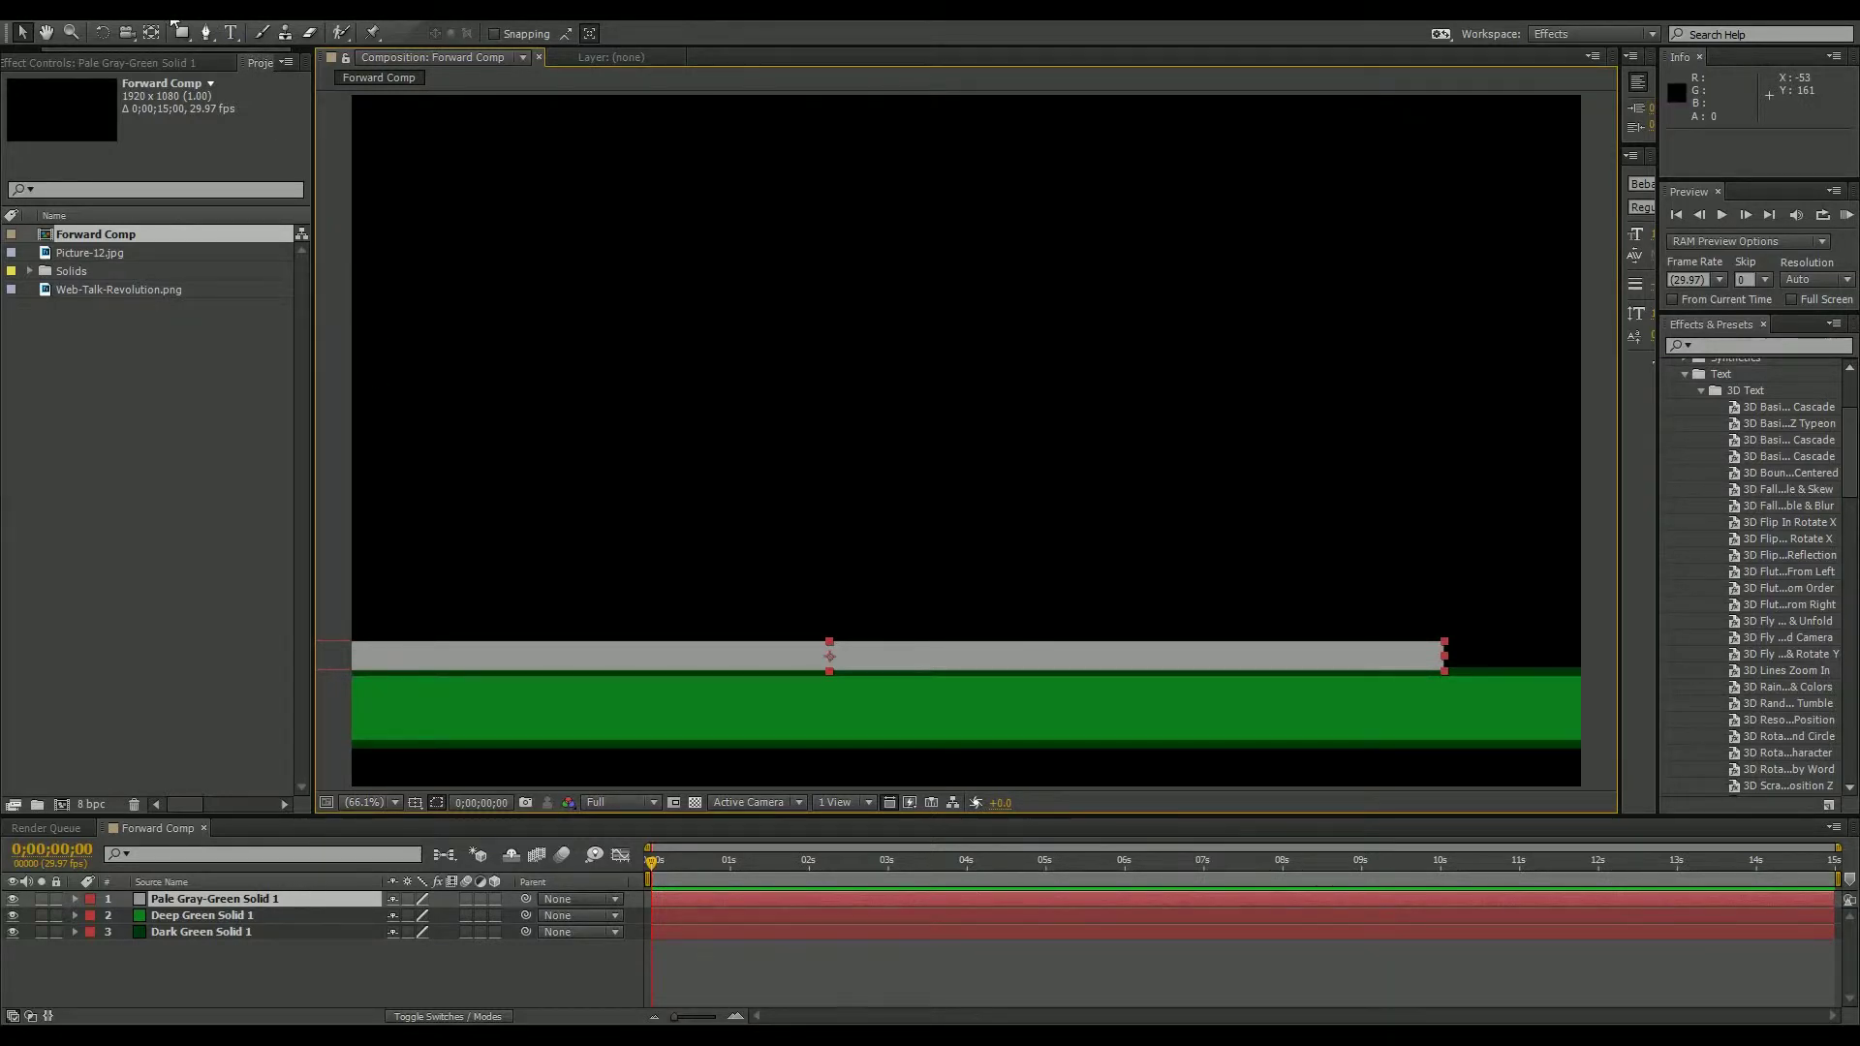
{"action": "left_click", "coordinate": [165, 10]}
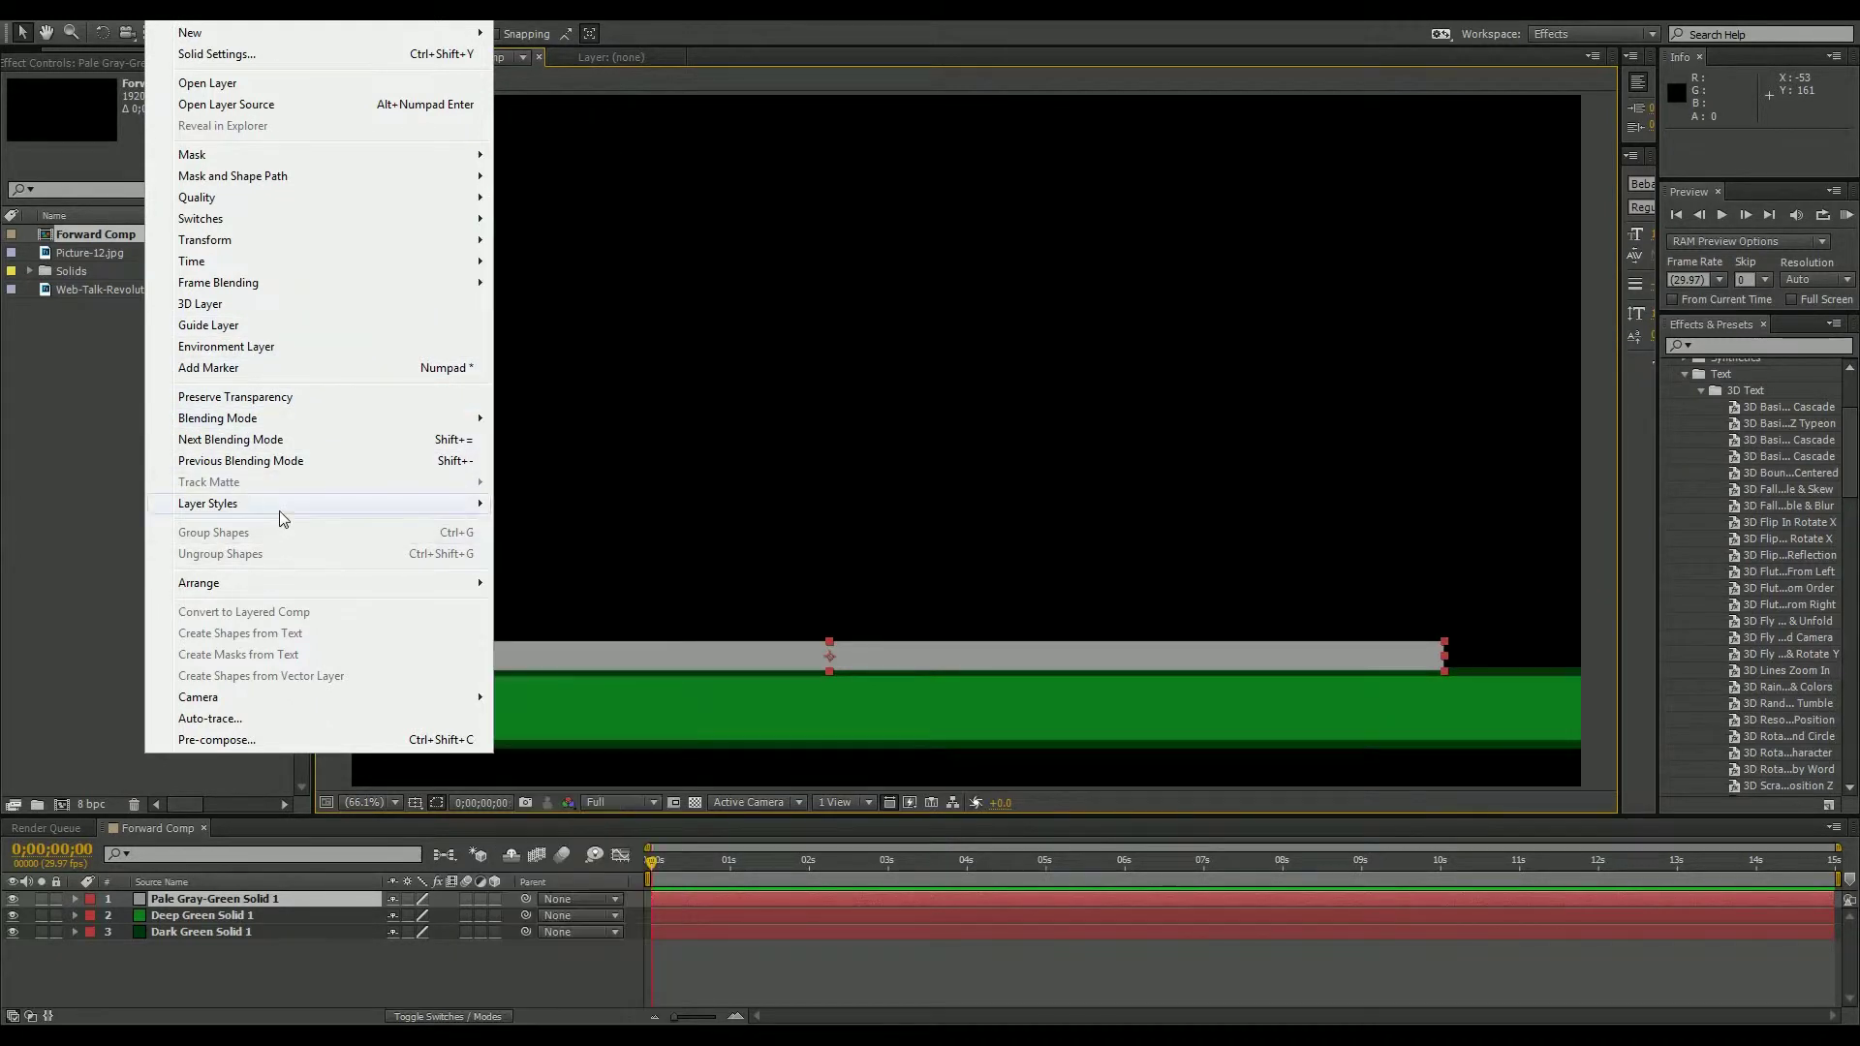
{"action": "mouse_move", "coordinate": [411, 508]}
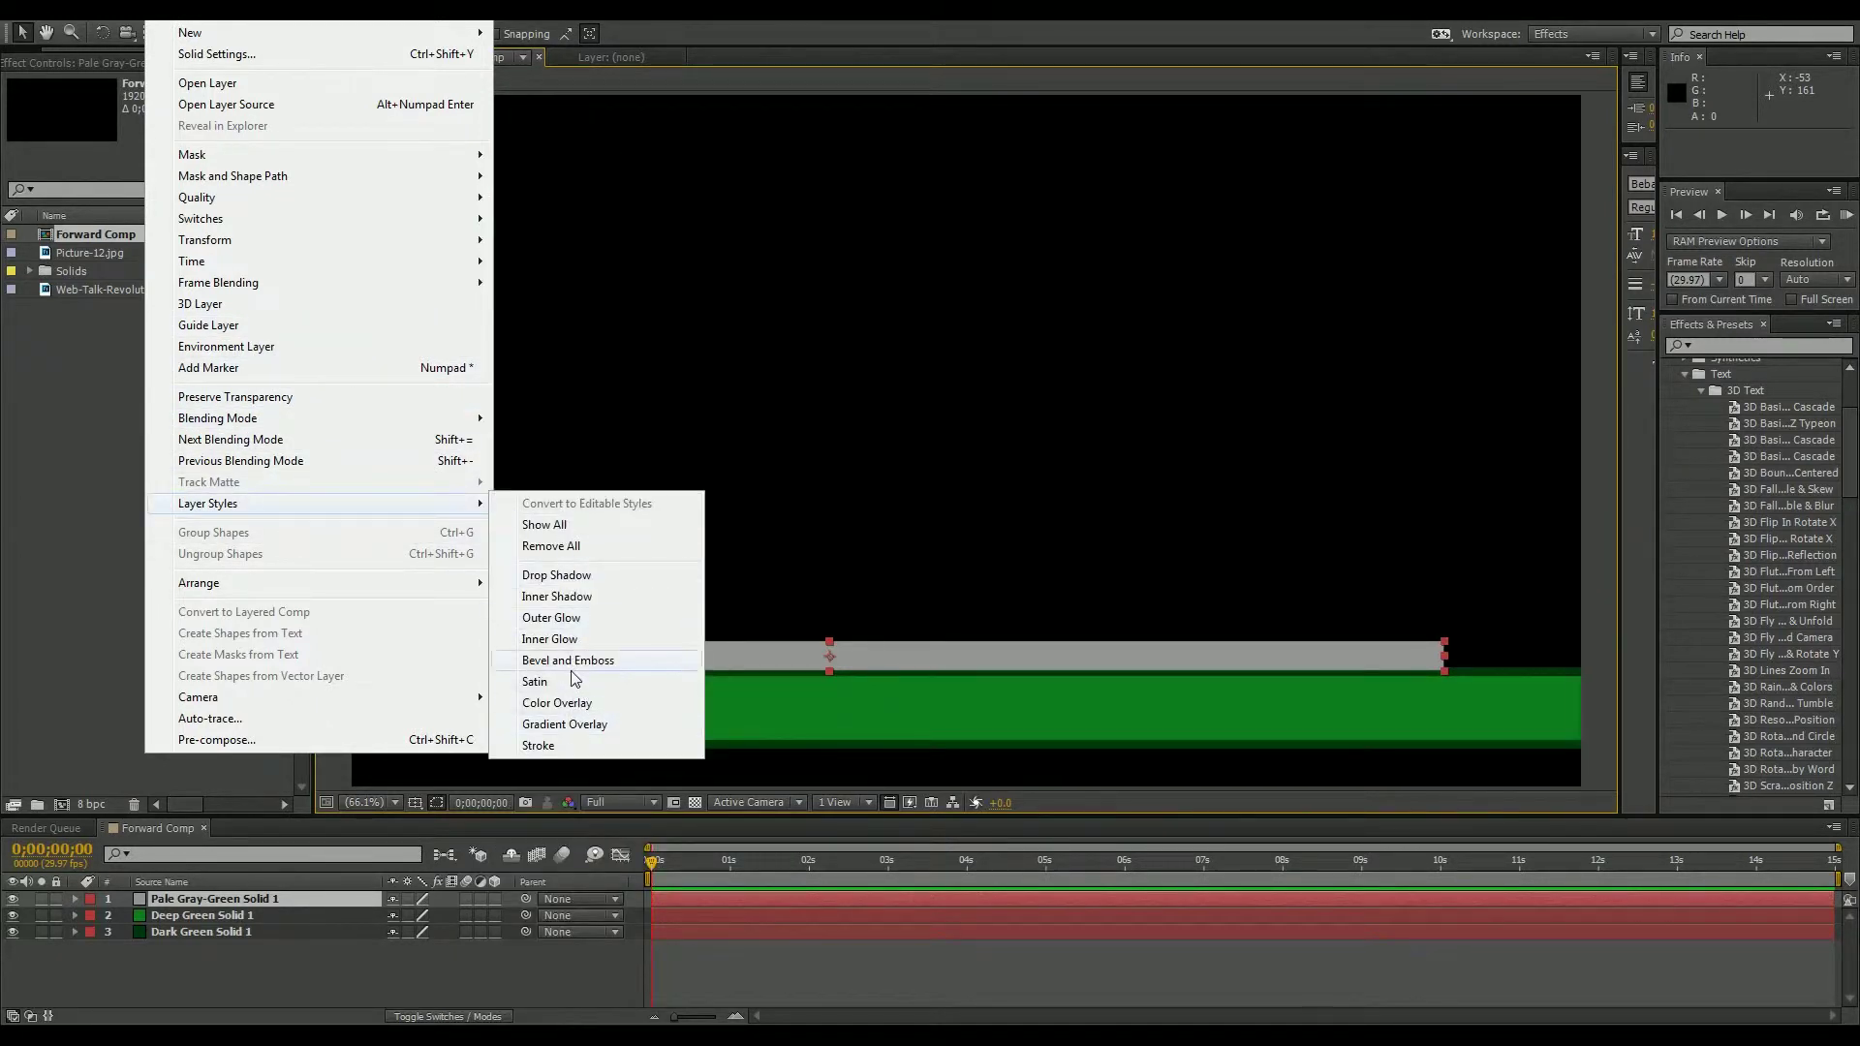
{"action": "left_click", "coordinate": [564, 579]}
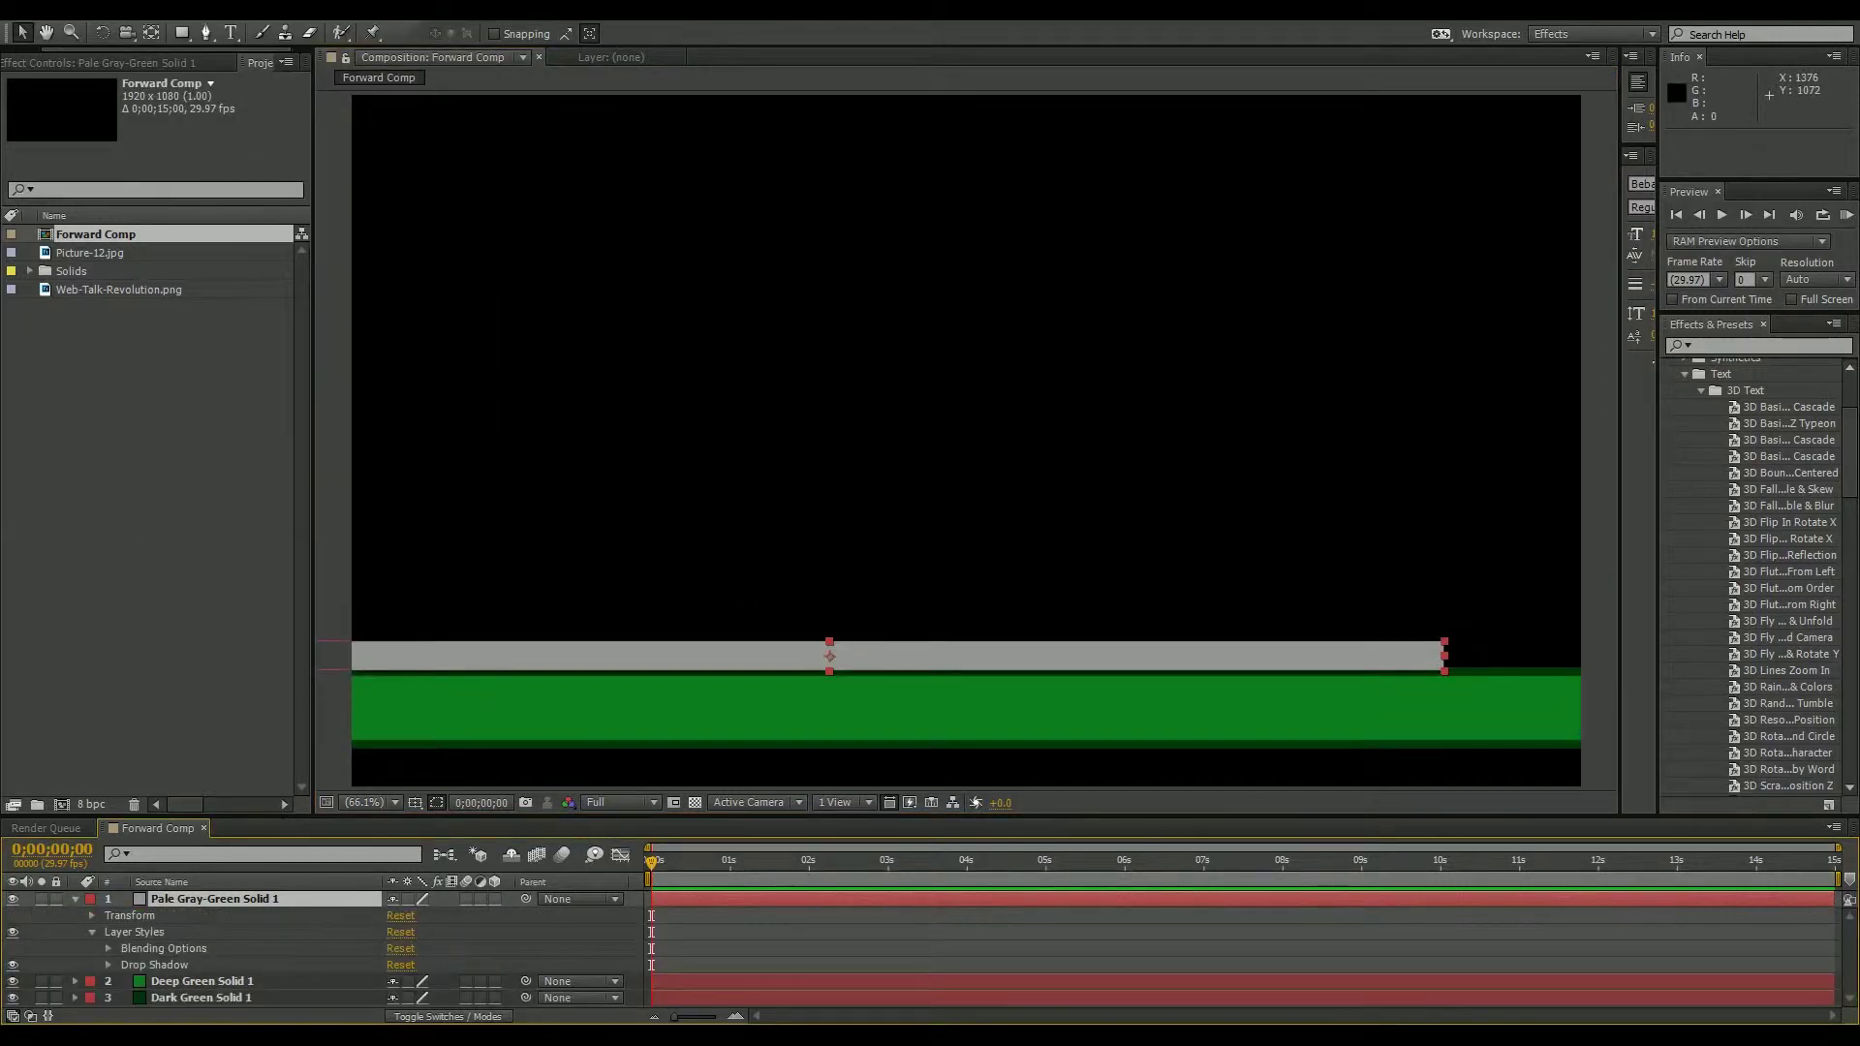
{"action": "left_click", "coordinate": [1323, 783]}
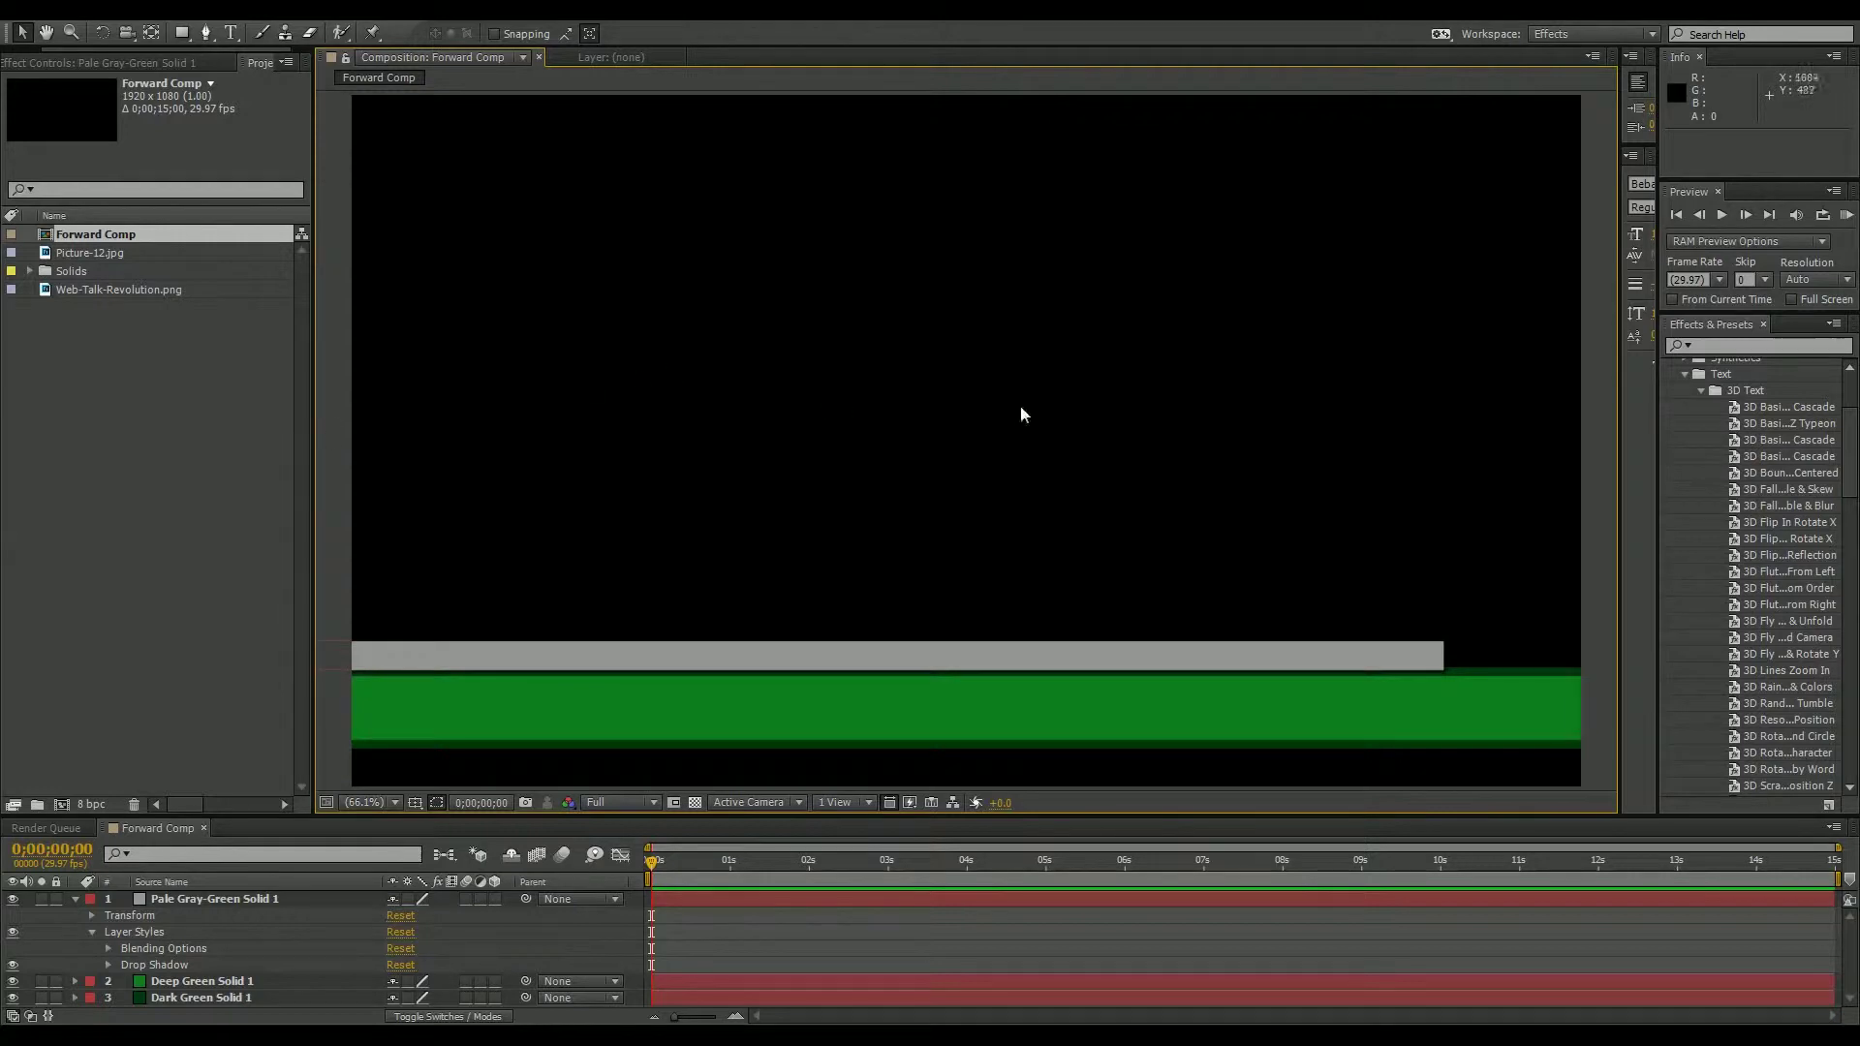
Shift the bright green strip about 126 px left and the dark green strip about 166 px left, without changing their vertical position.
{"action": "left_click", "coordinate": [608, 728]}
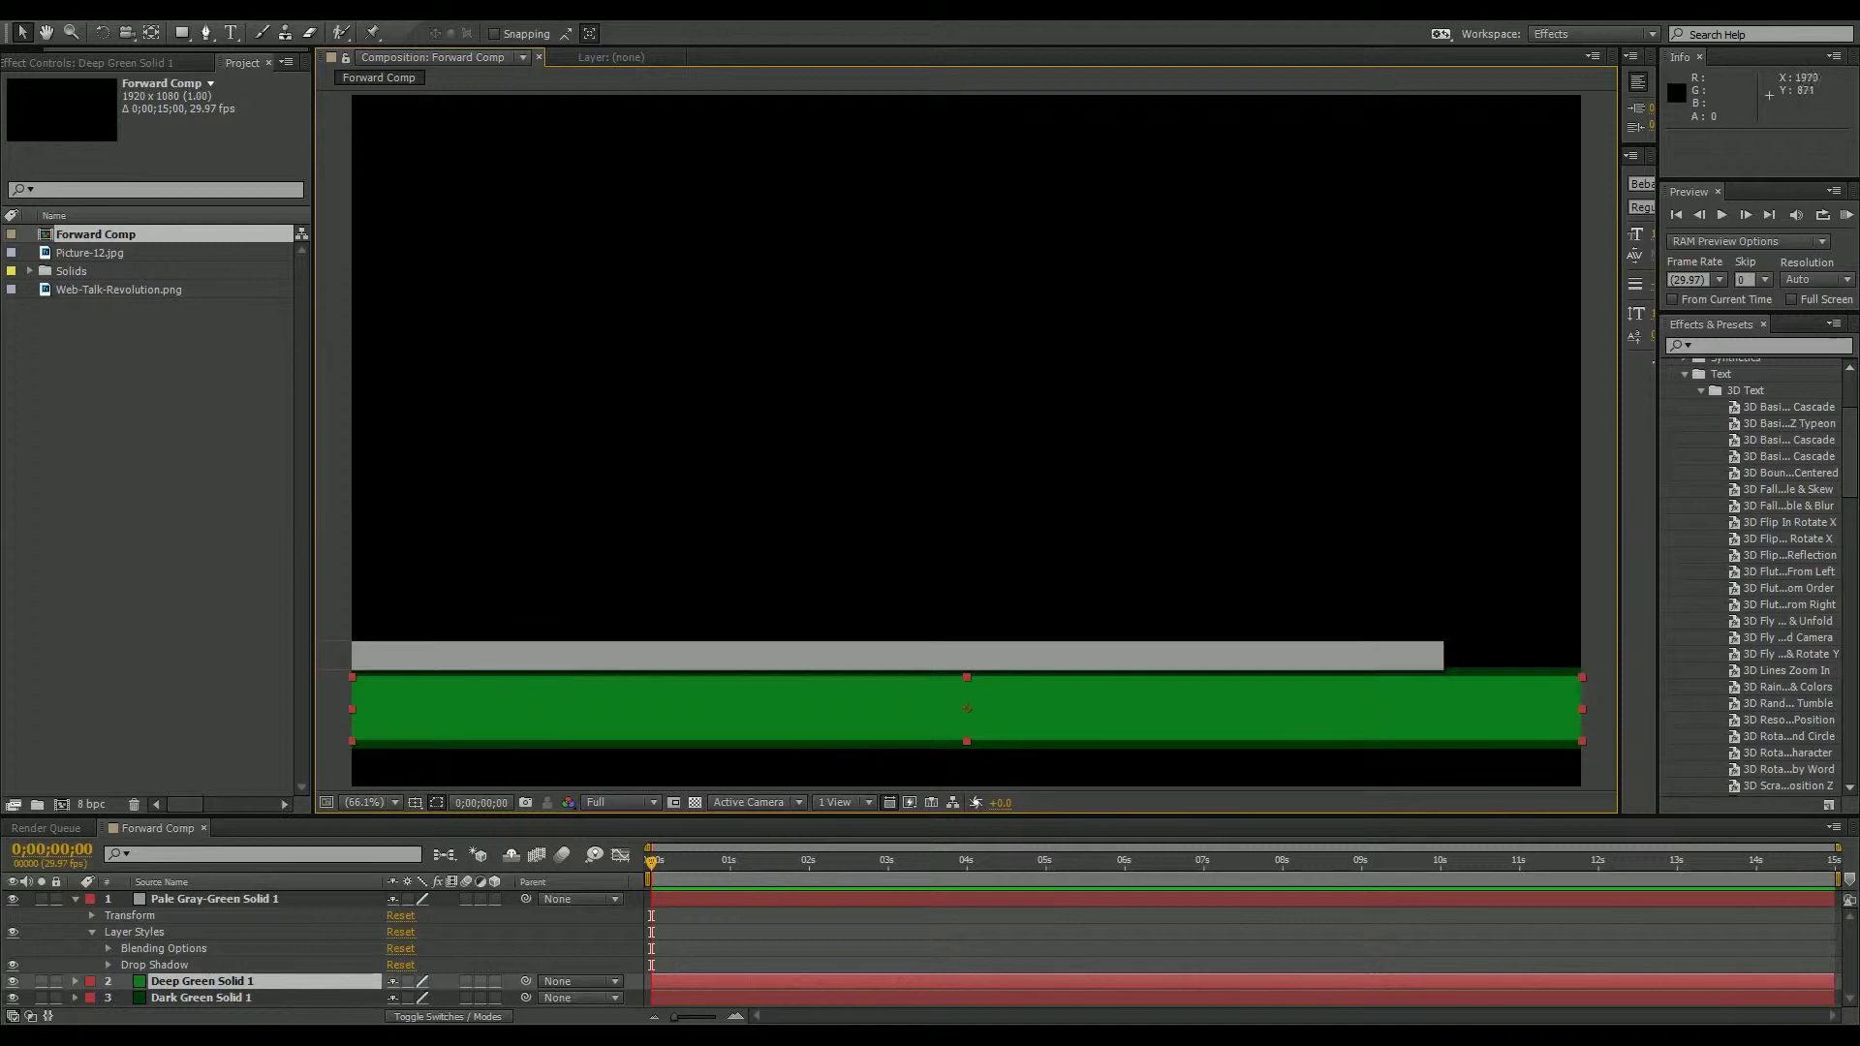
{"action": "left_click_drag", "start_coordinate": [1540, 716], "coordinate": [1478, 719]}
{"action": "left_click", "coordinate": [1532, 706]}
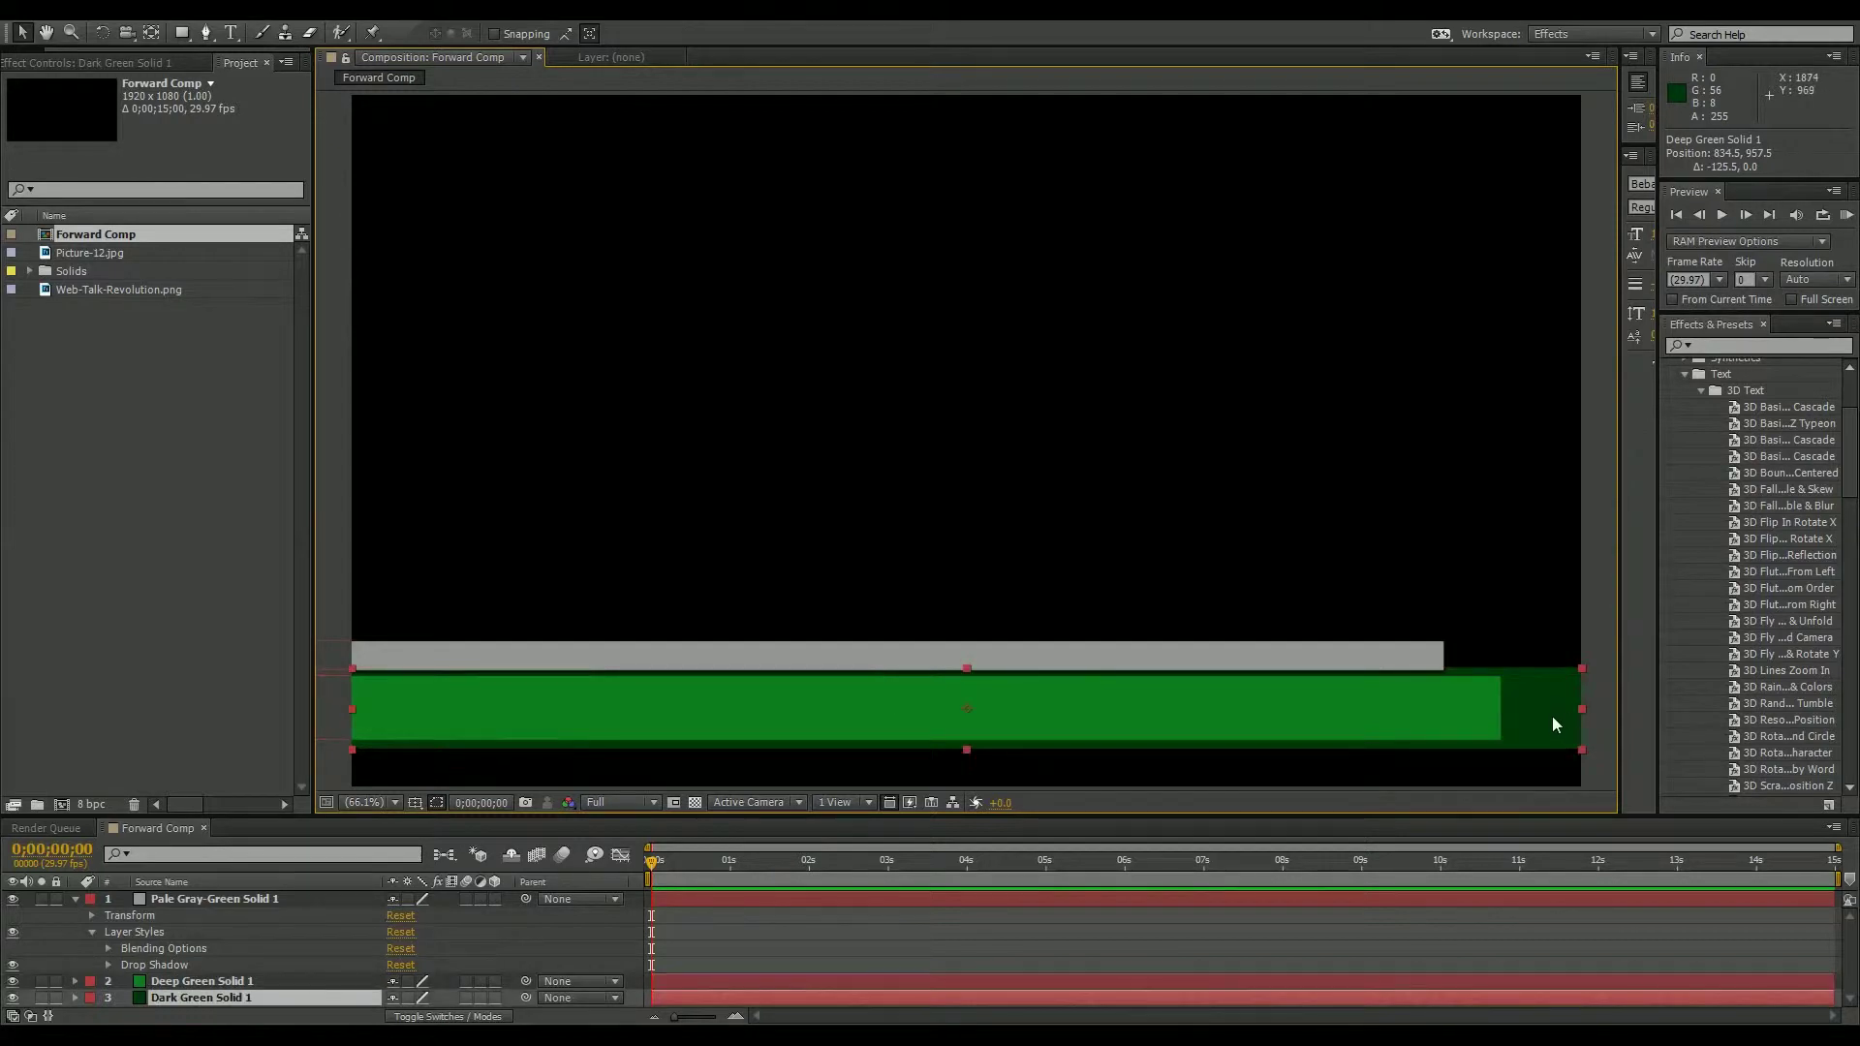
{"action": "left_click_drag", "start_coordinate": [1533, 717], "coordinate": [1424, 744]}
{"action": "key", "text": "Return"}
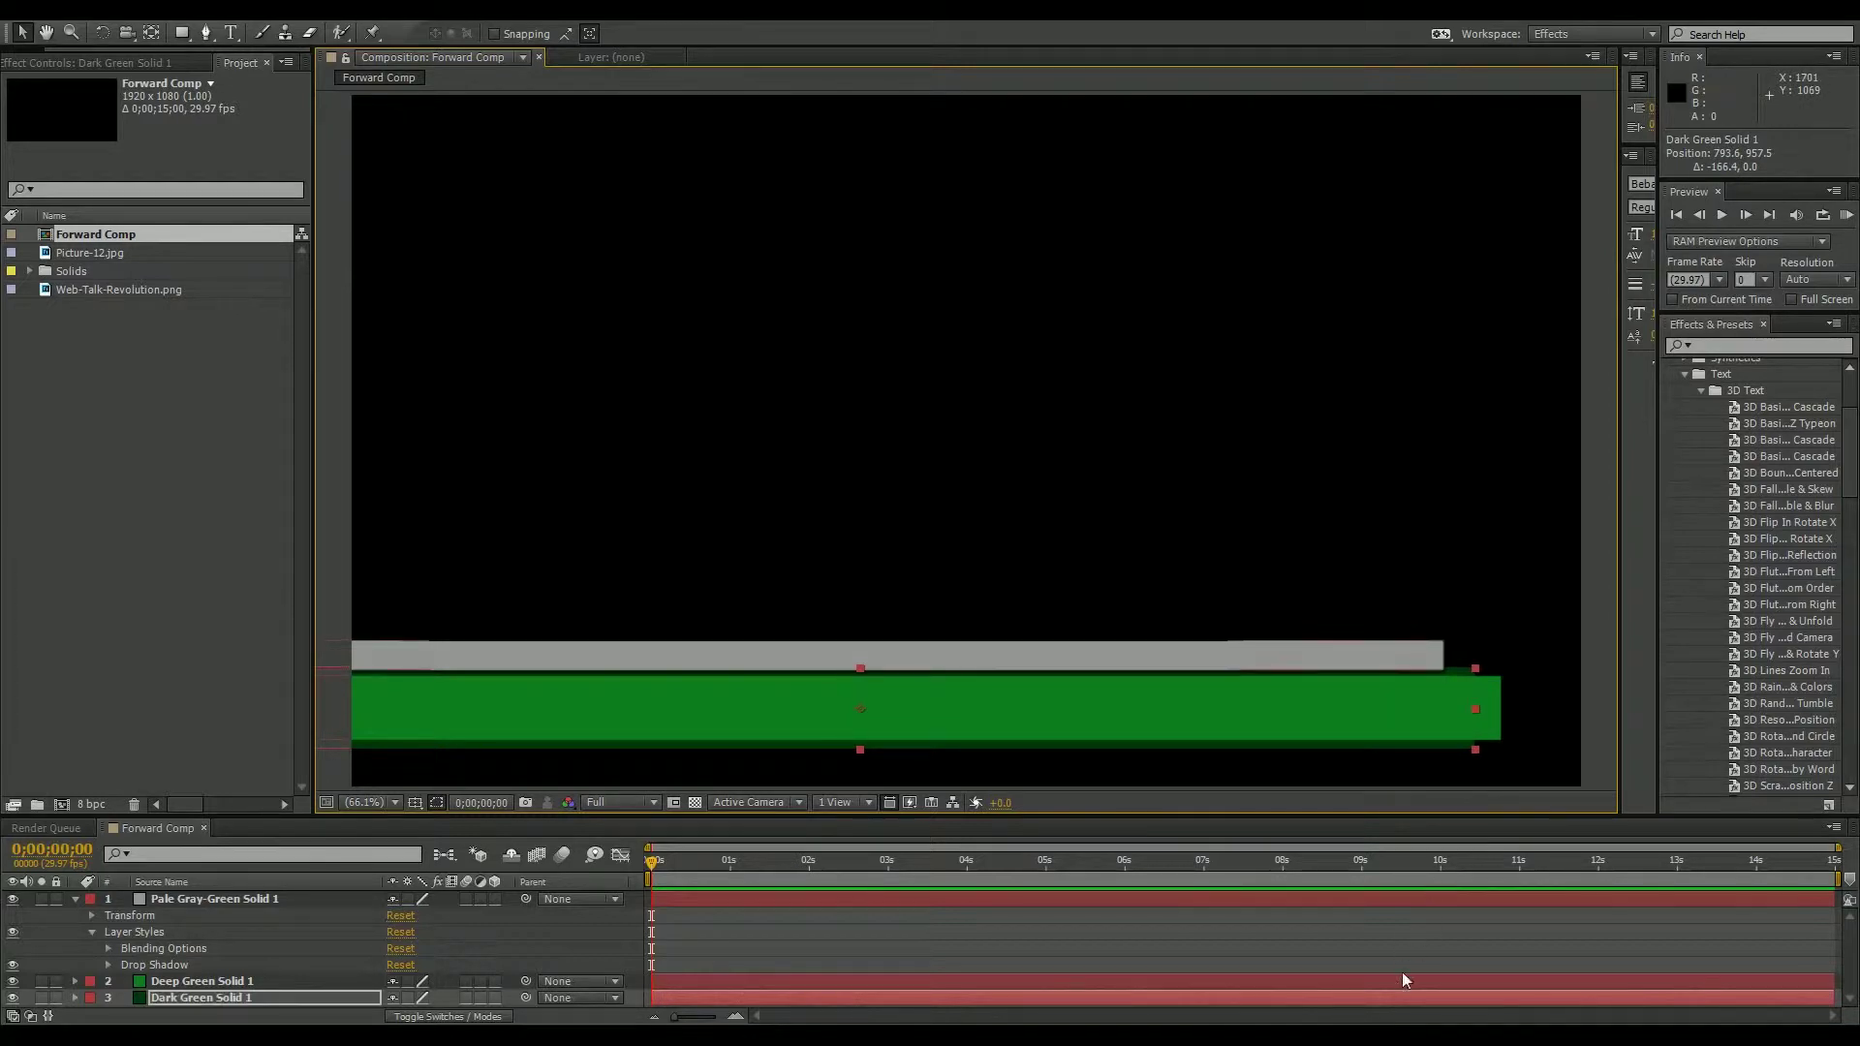
{"action": "left_click", "coordinate": [613, 967]}
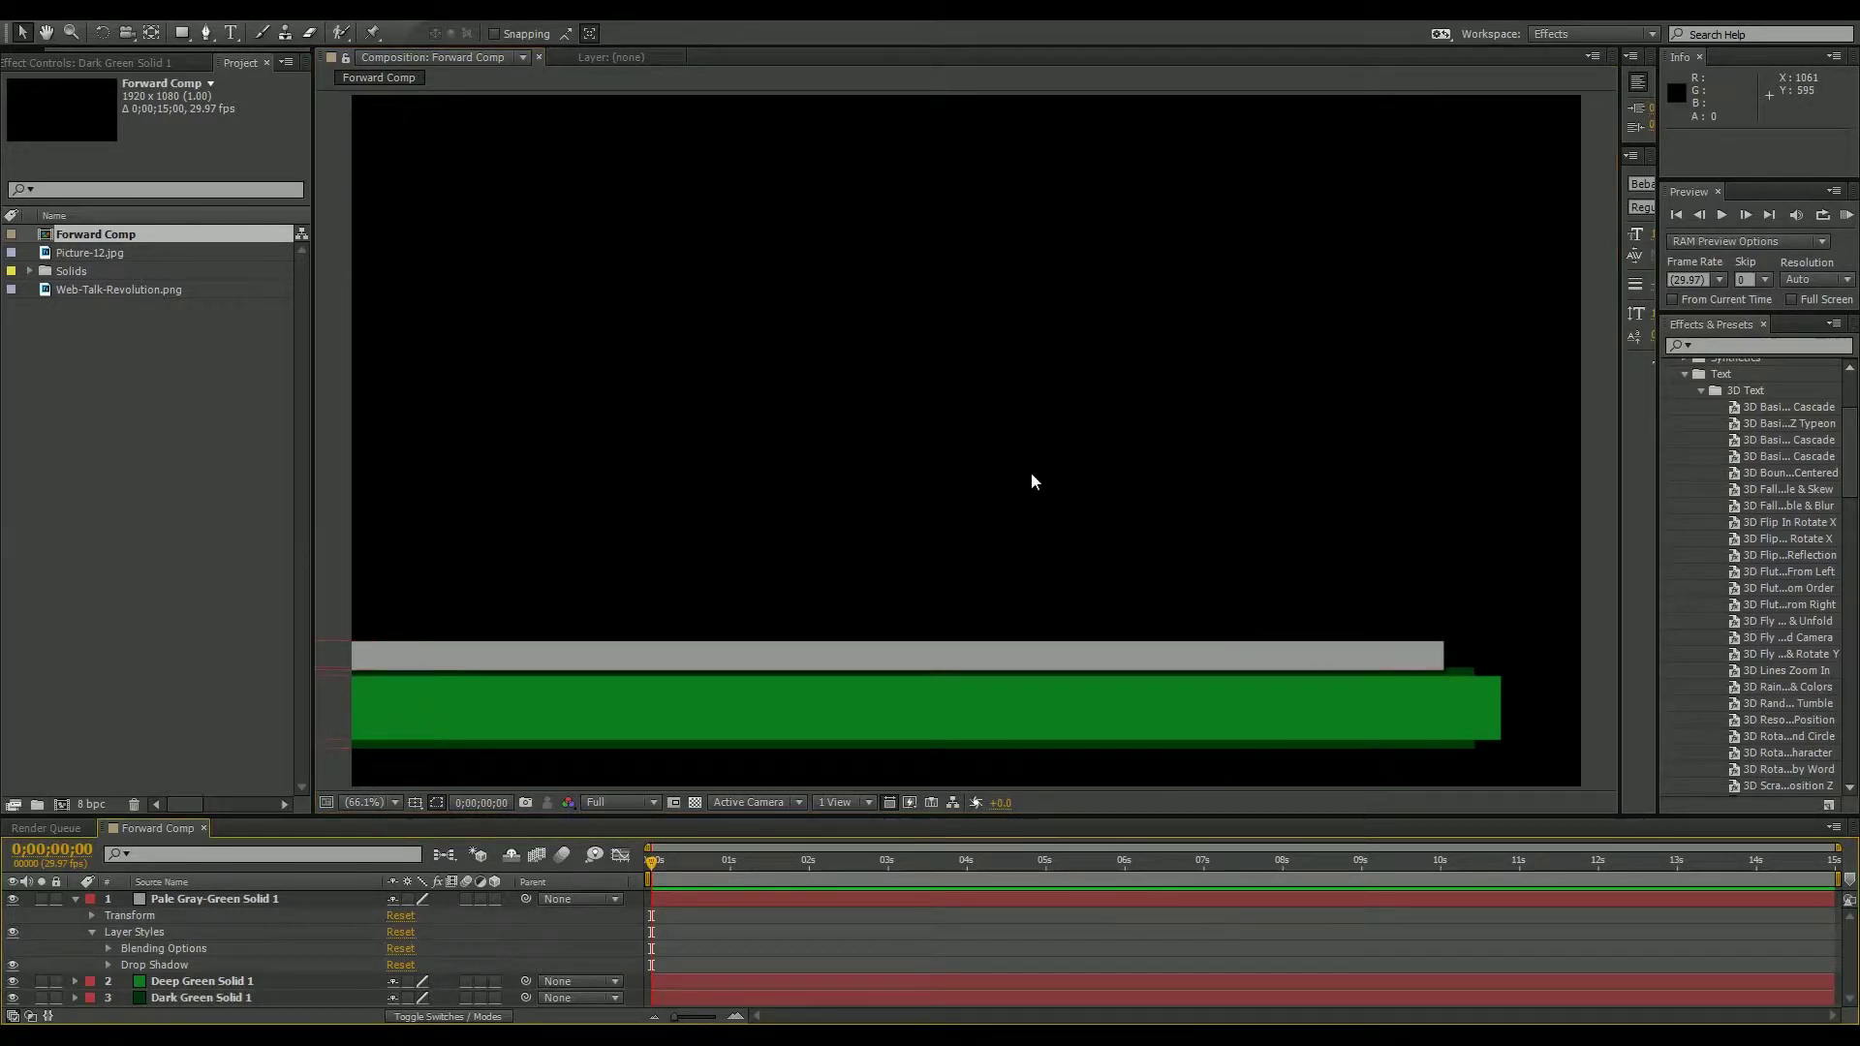
Place Web-Talk-Revolution.png as the top layer over the bars' left end and collapse the grey solid's properties.
{"action": "left_click_drag", "start_coordinate": [98, 291], "coordinate": [511, 632]}
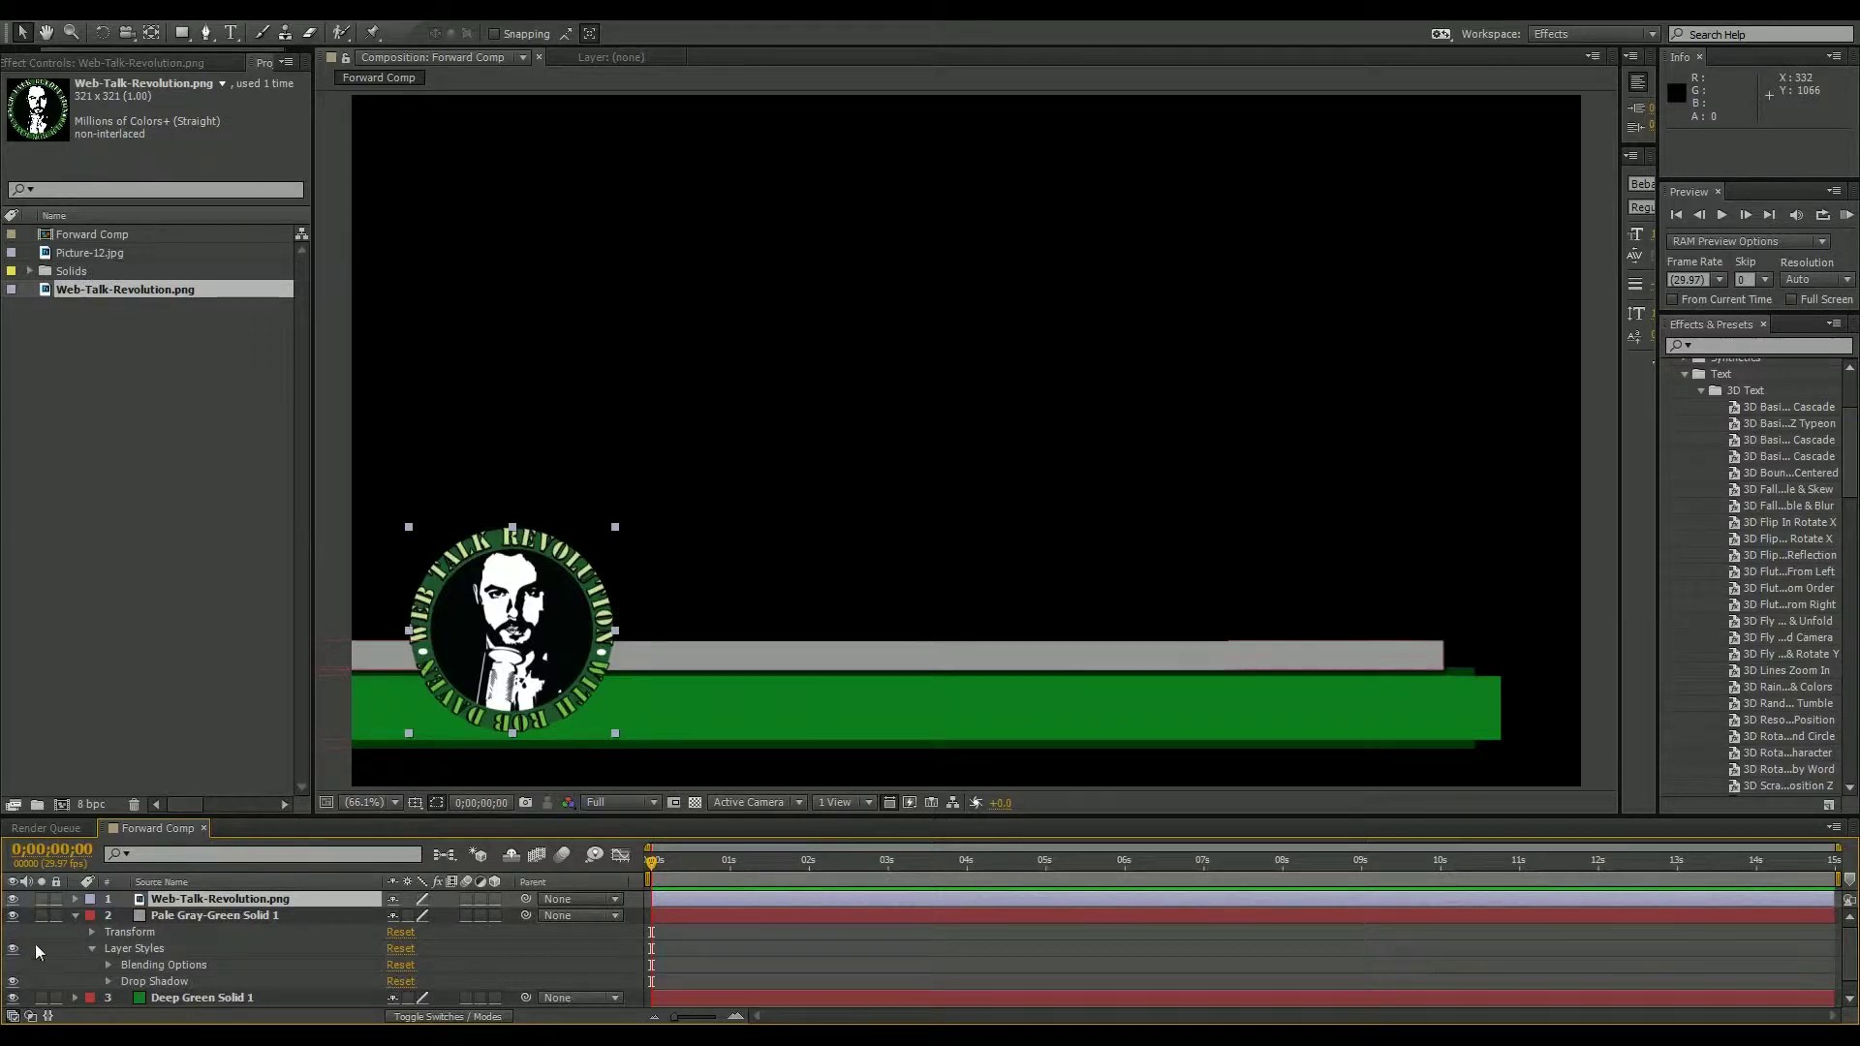
{"action": "left_click", "coordinate": [75, 916]}
{"action": "left_click", "coordinate": [134, 984]}
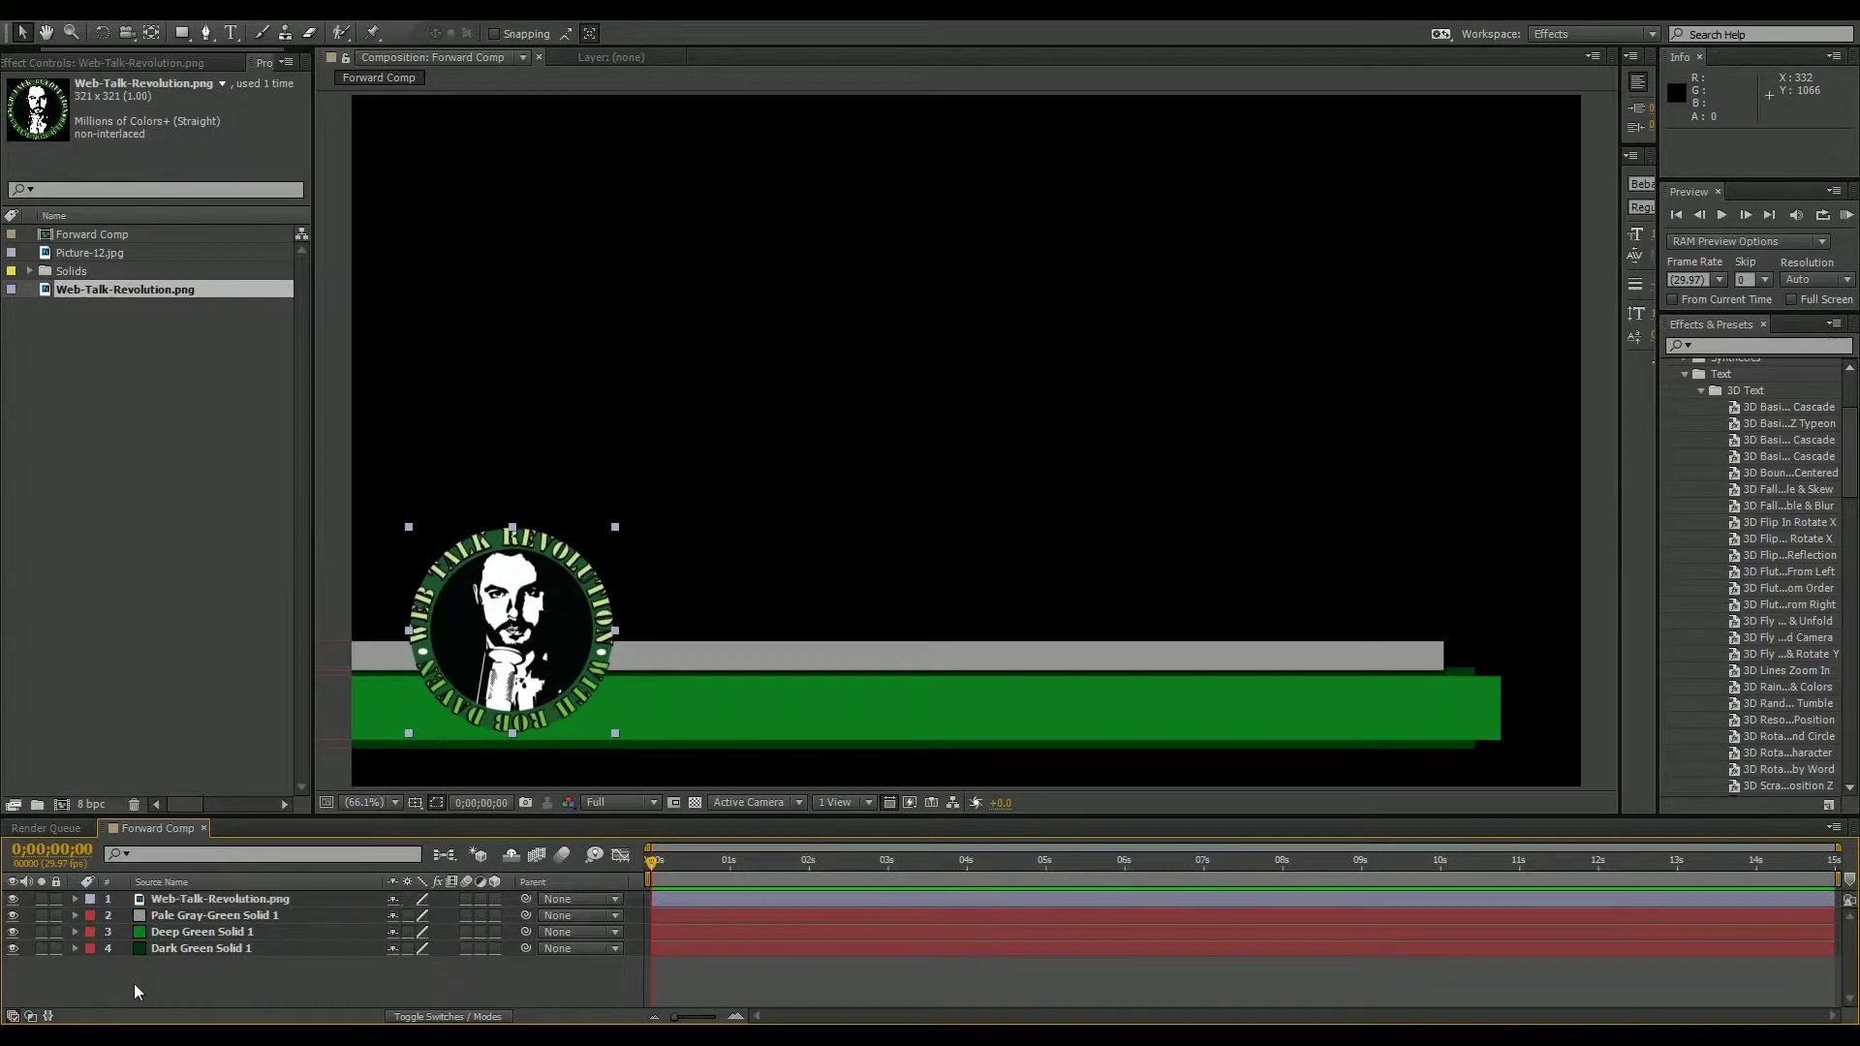
Add a text layer reading "WEB TALK REVOLUTION" and move it over the bars to about 777, 921.
{"action": "right_click", "coordinate": [200, 983]}
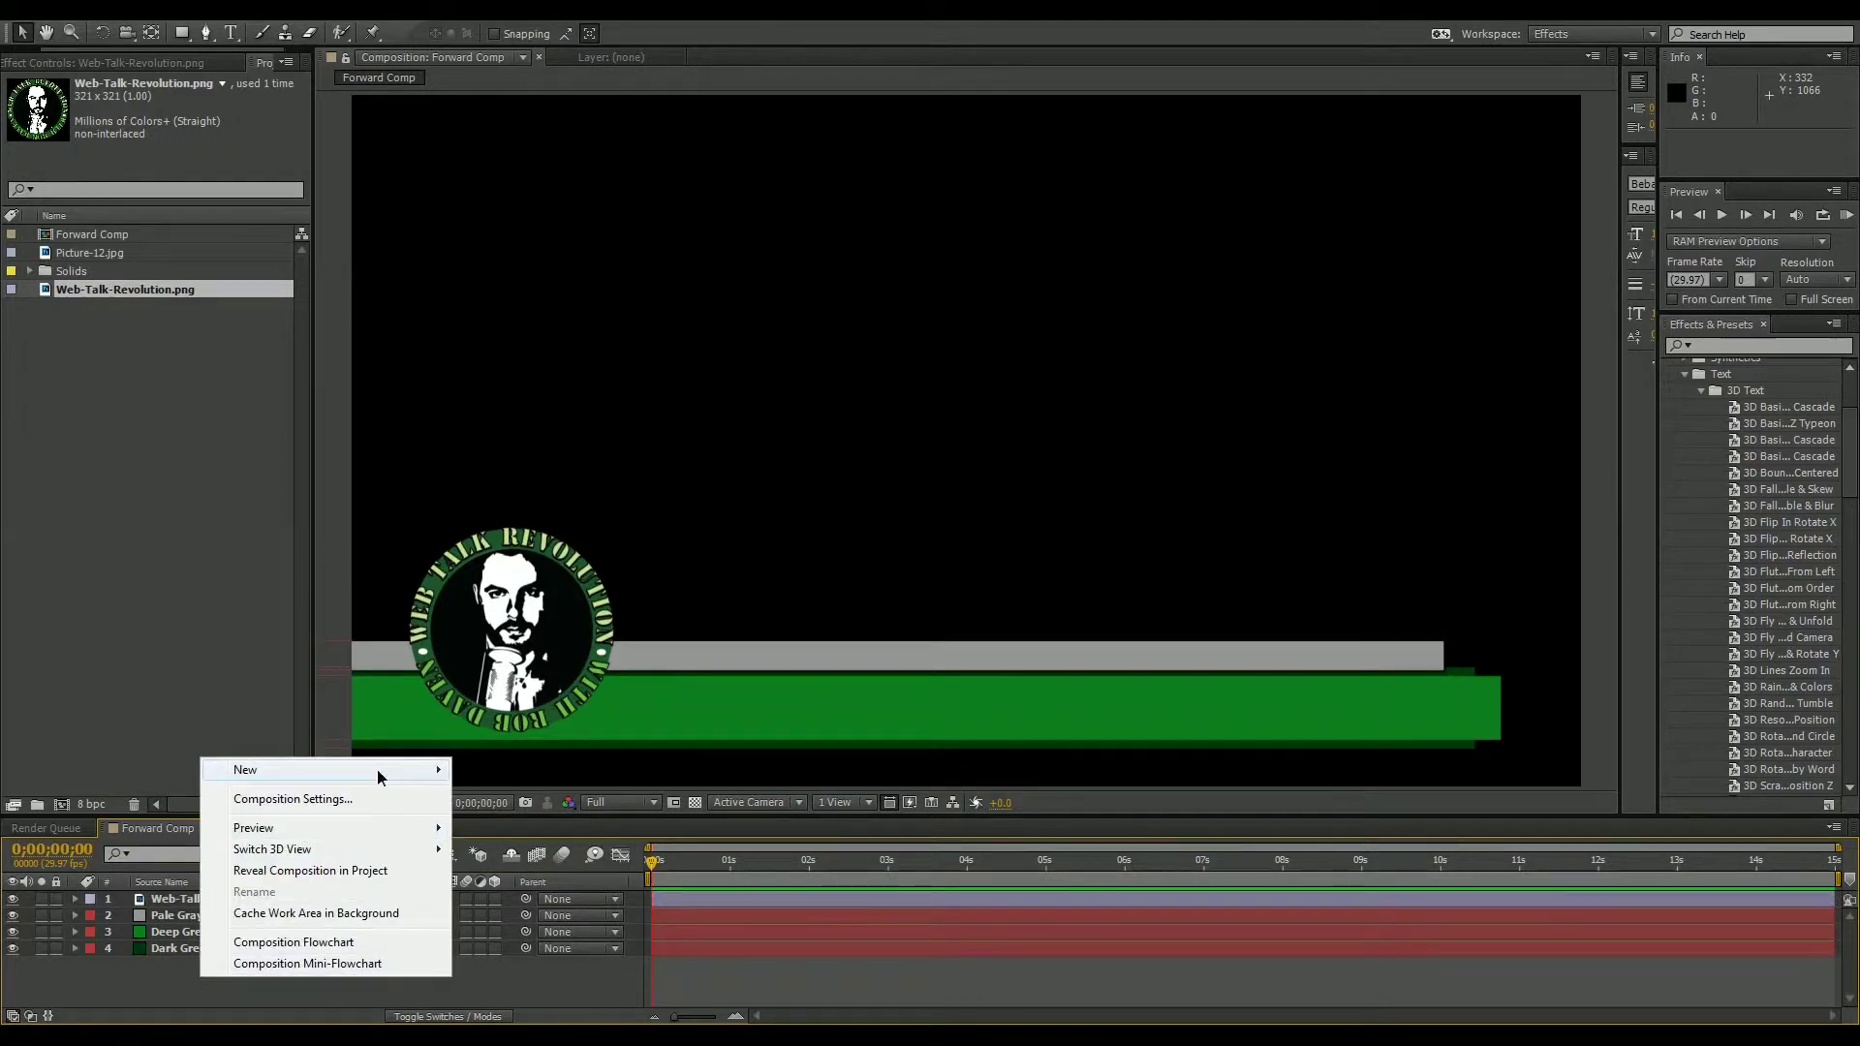
{"action": "mouse_move", "coordinate": [382, 773]}
{"action": "left_click", "coordinate": [550, 797]}
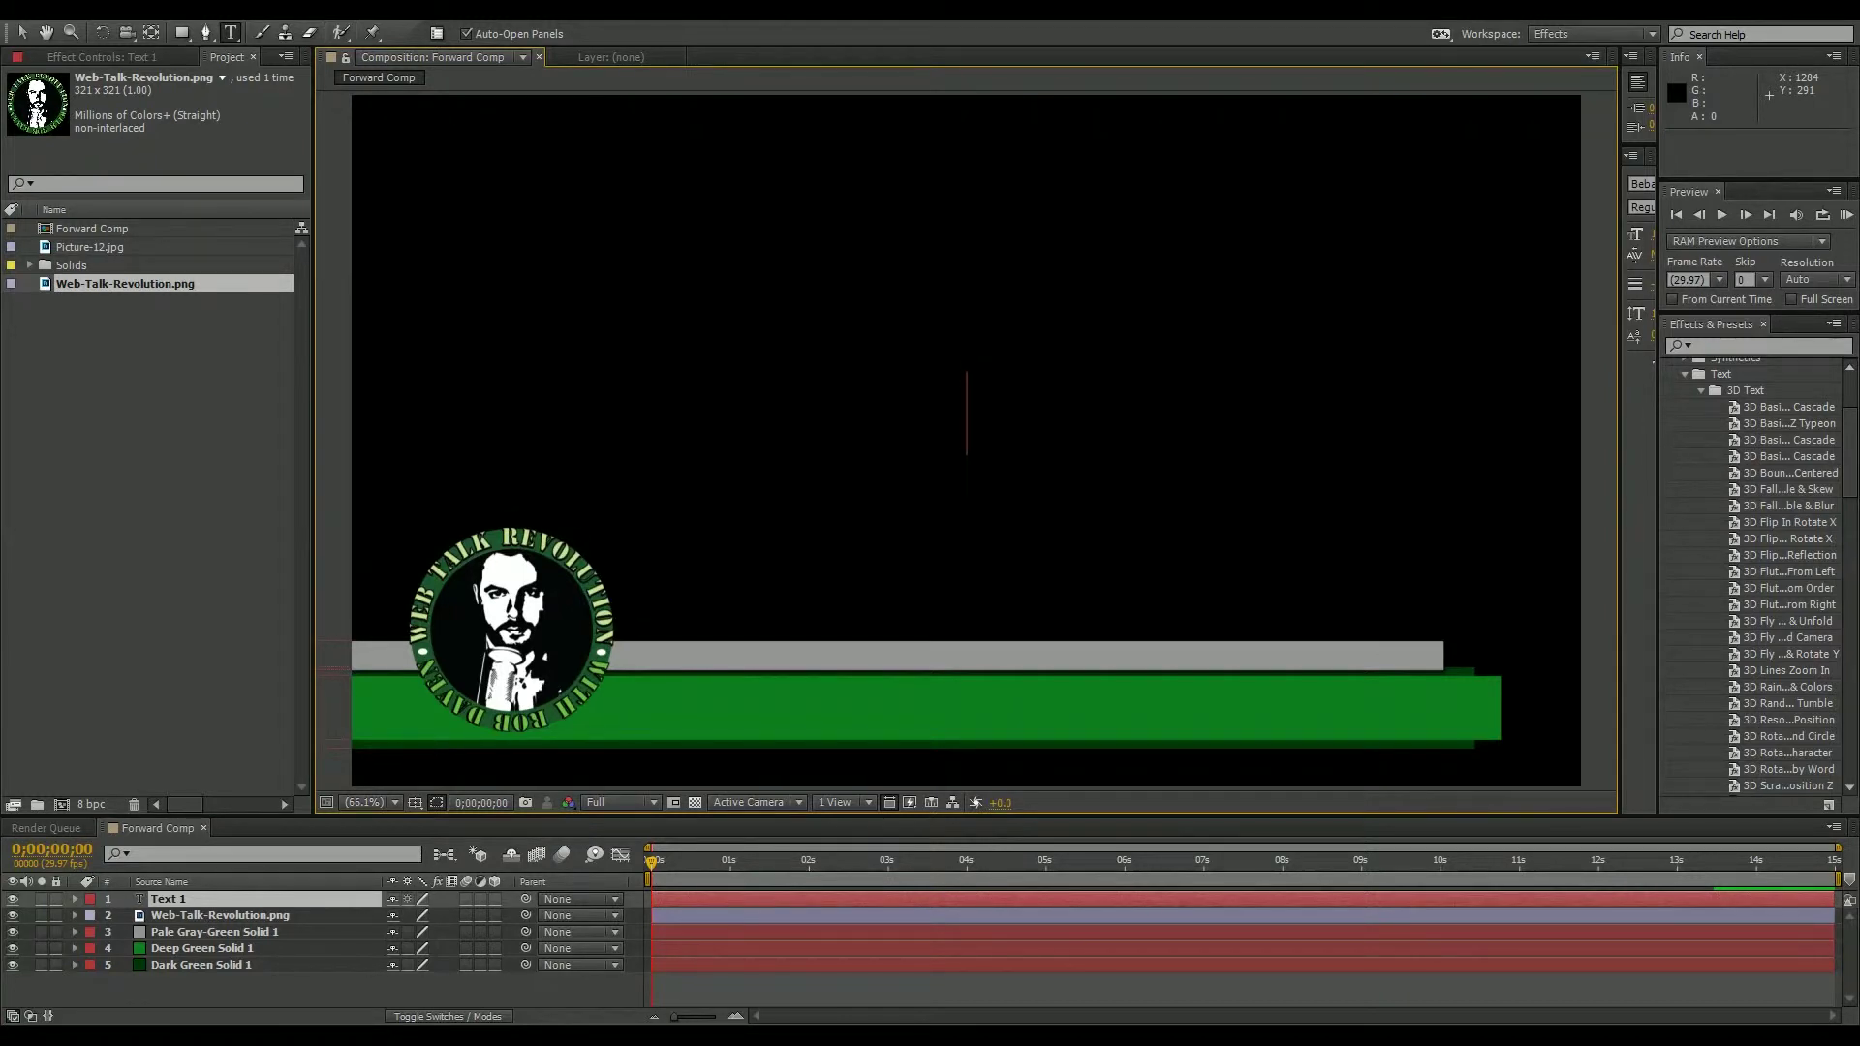
{"action": "type", "text": "WEBT"}
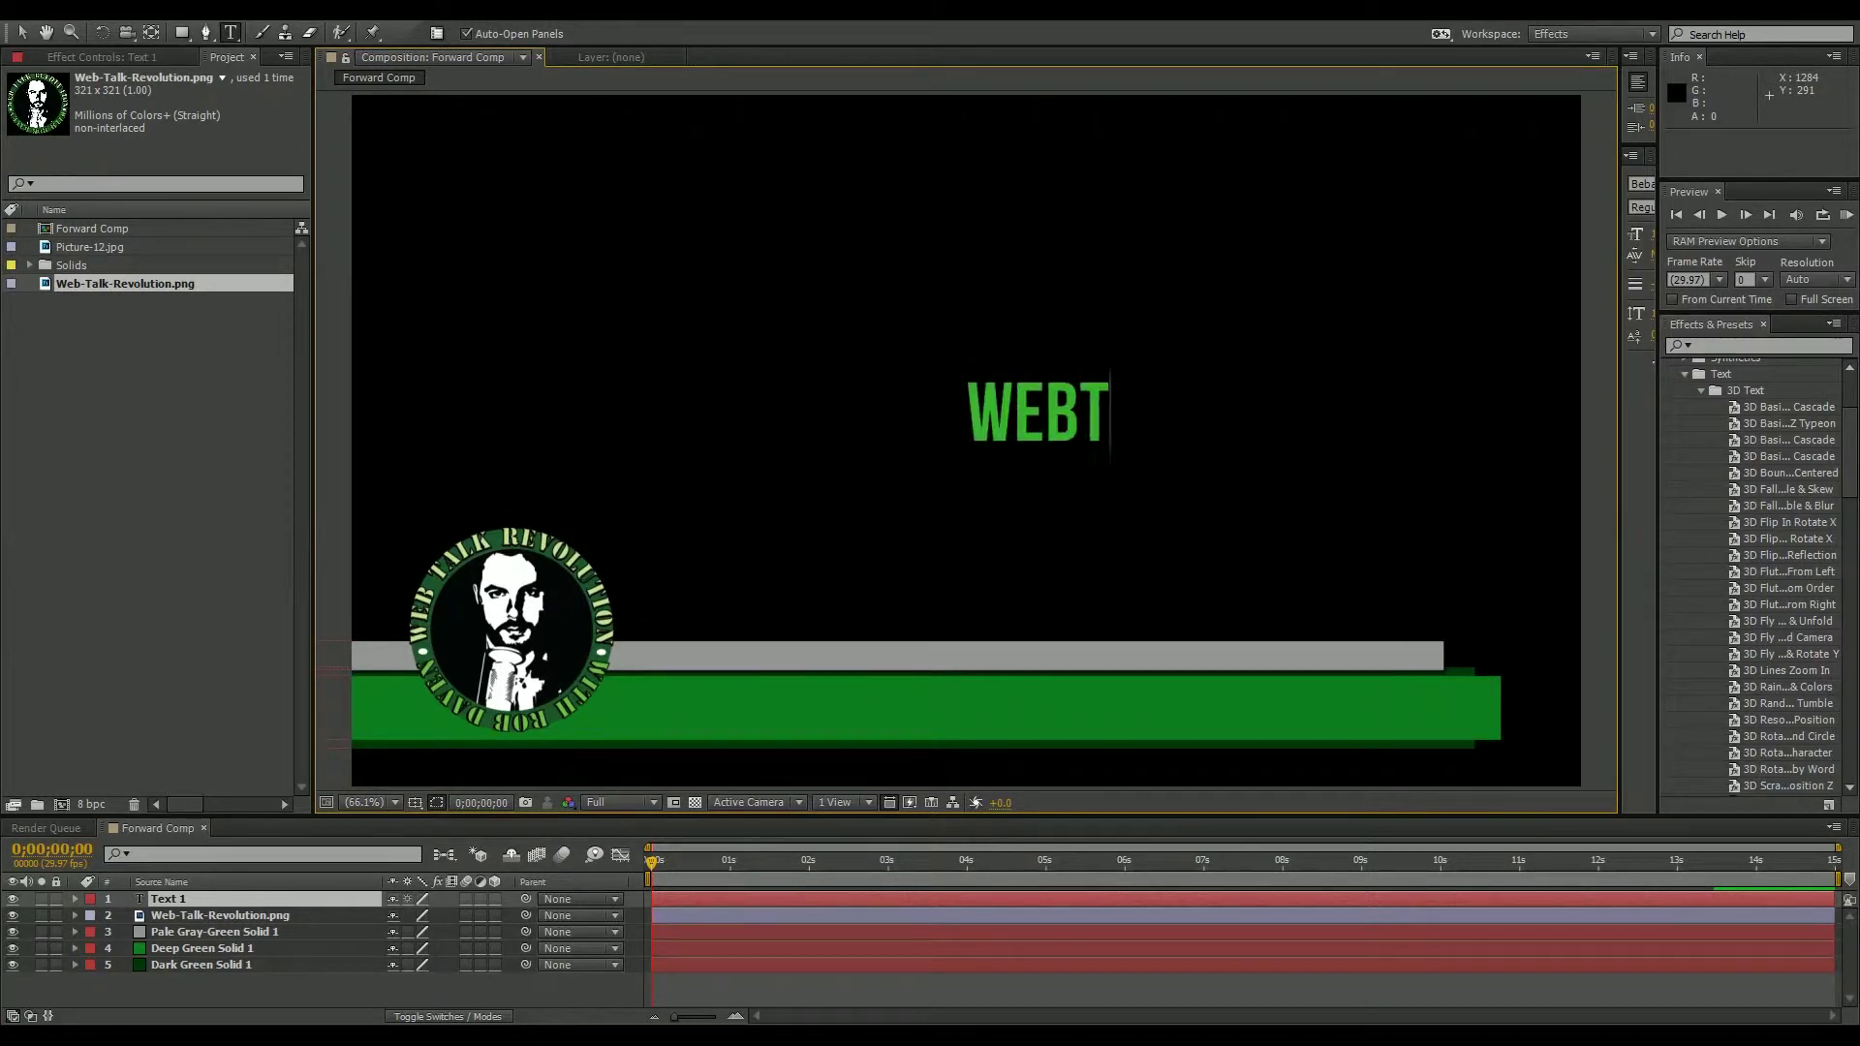
{"action": "type", "text": "ALK REVOLUTION"}
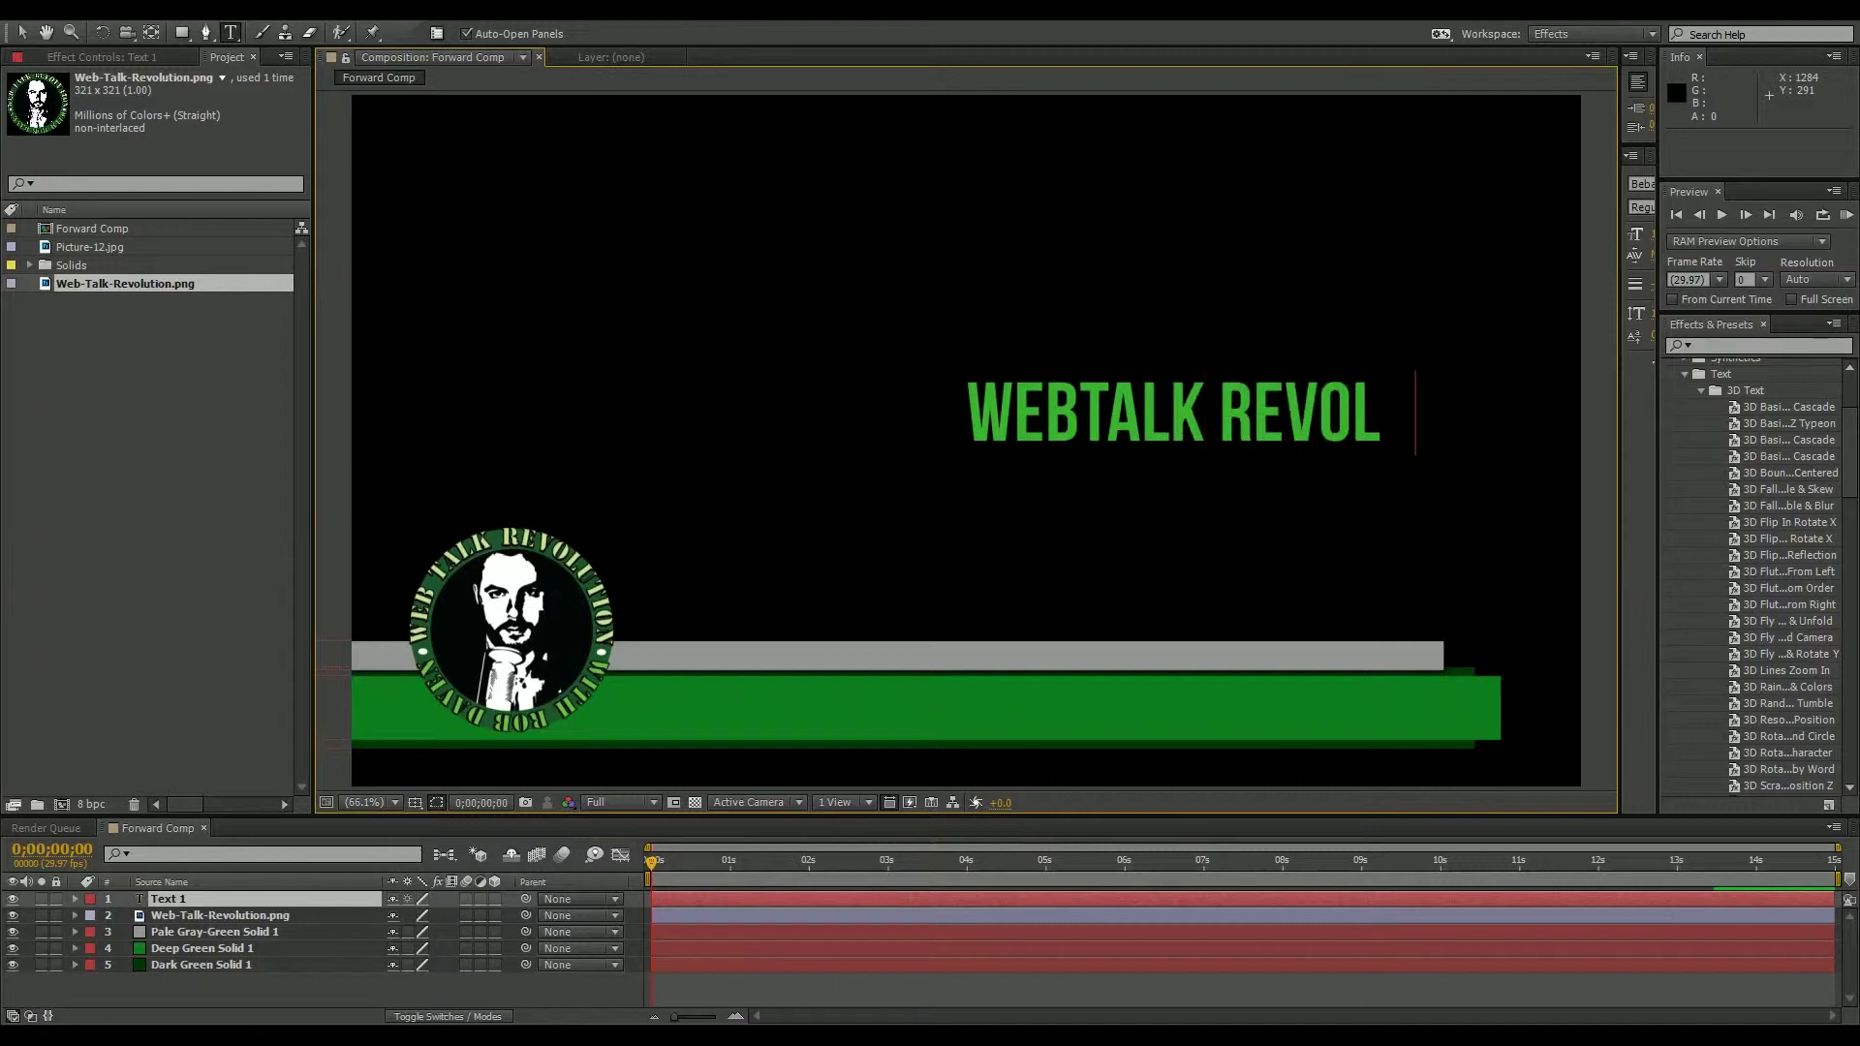
{"action": "key", "text": "Left"}
{"action": "key", "text": "Left"}
{"action": "key", "text": "Left"}
{"action": "key", "text": "Left"}
{"action": "key", "text": "Left"}
{"action": "key", "text": "Left"}
{"action": "key", "text": "Left"}
{"action": "key", "text": "Left"}
{"action": "key", "text": "Left"}
{"action": "key", "text": "Left"}
{"action": "key", "text": "Left"}
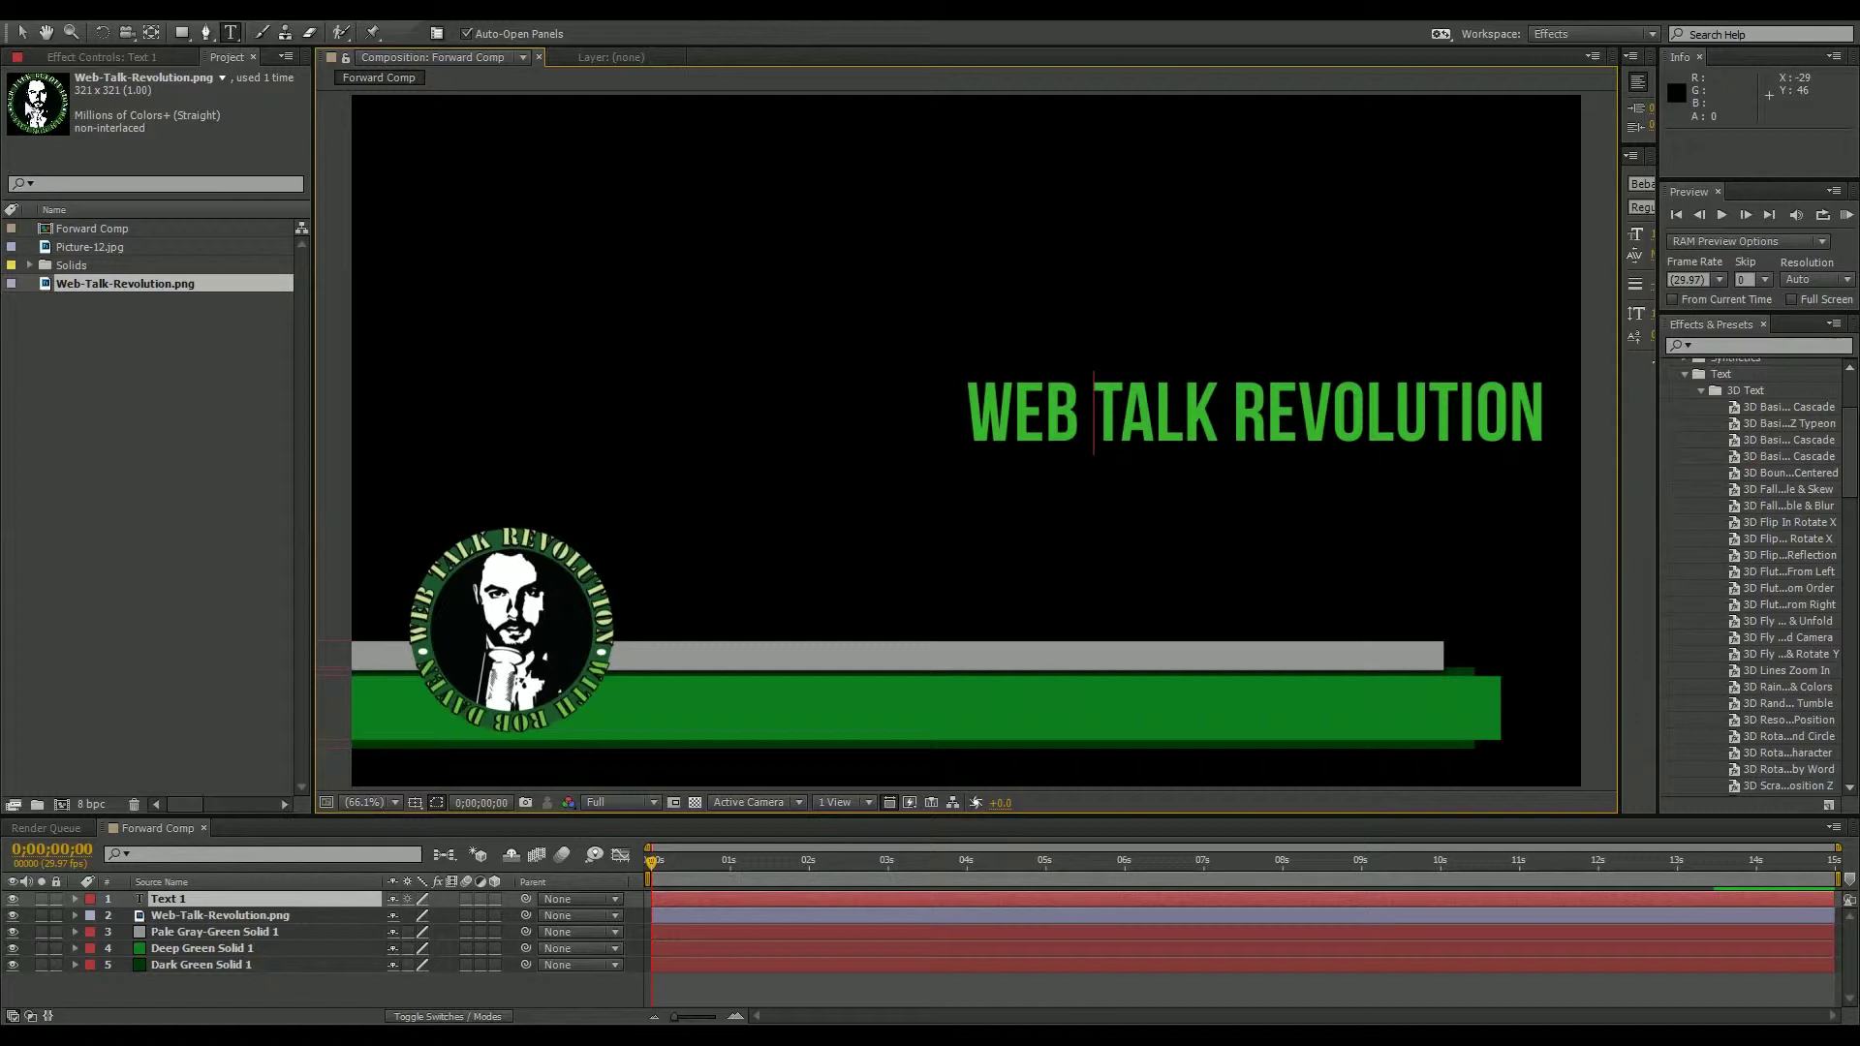
{"action": "left_click", "coordinate": [22, 32]}
{"action": "left_click_drag", "start_coordinate": [1142, 396], "coordinate": [1036, 651]}
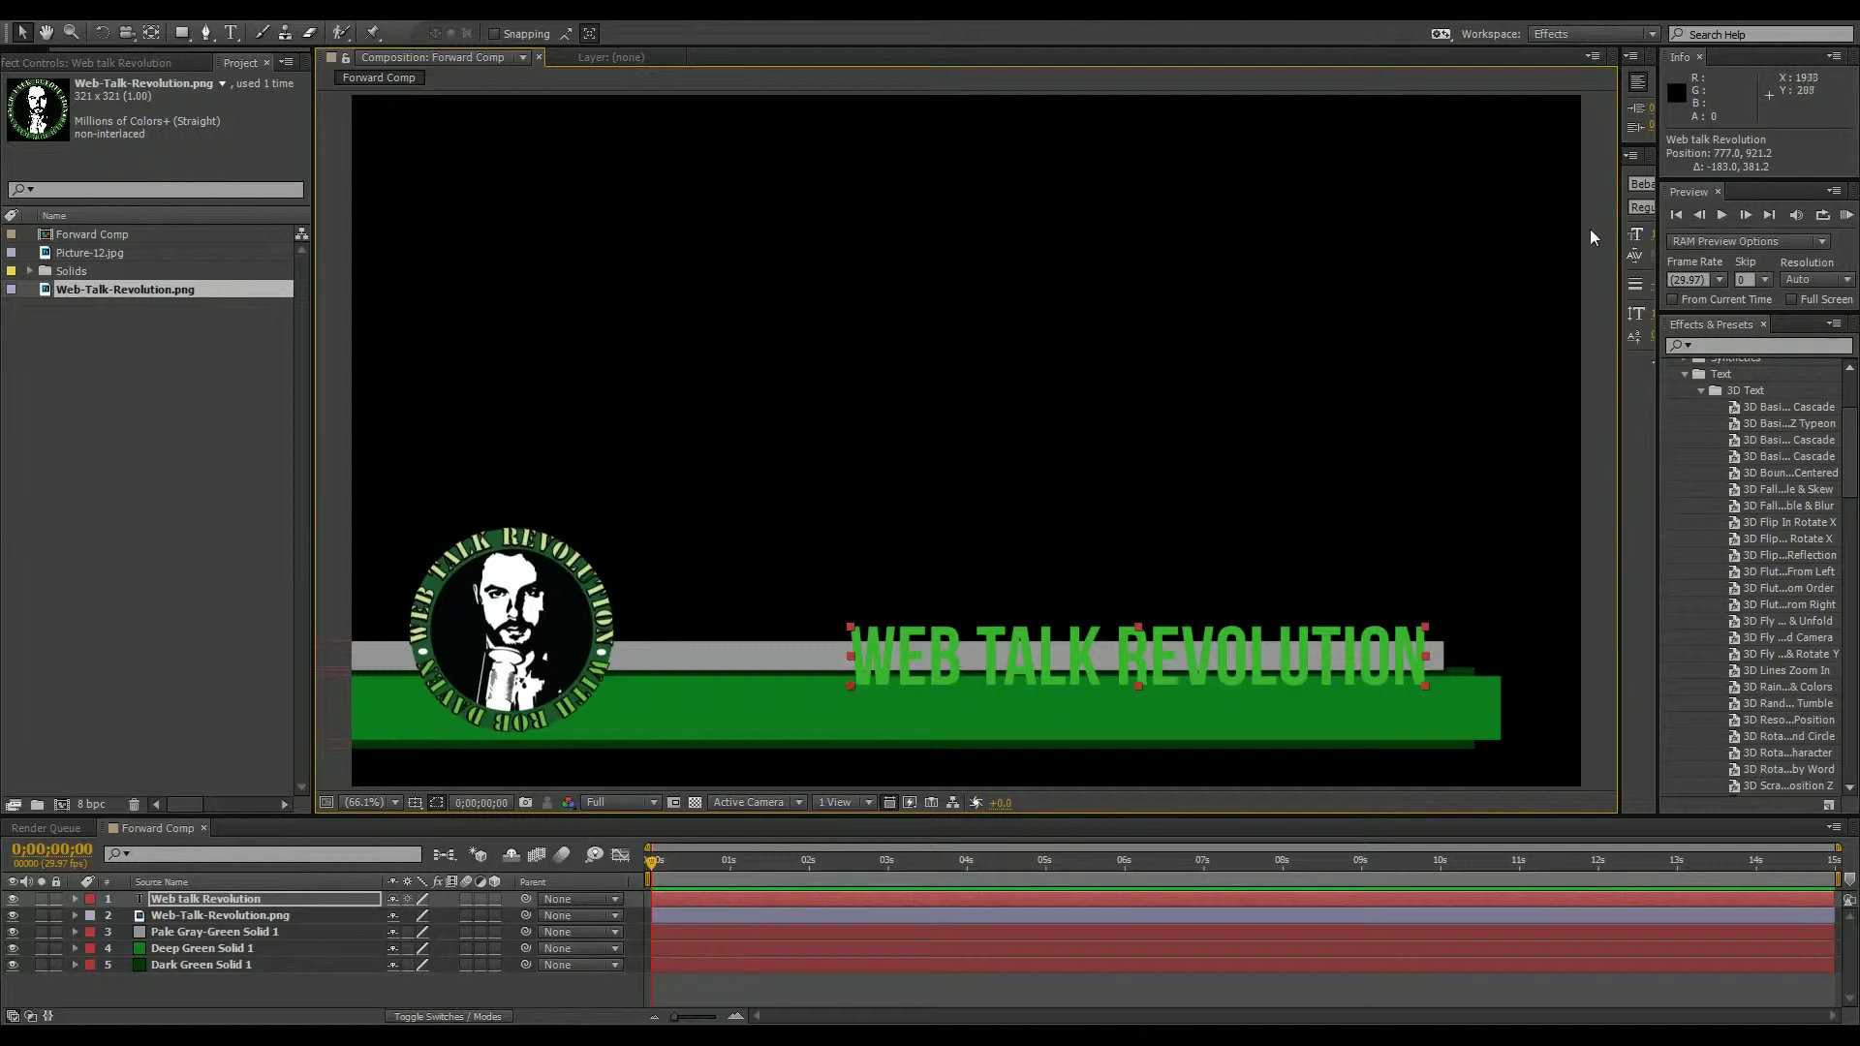
Set the title text's fill to white, FFFFFF, and move it onto the bright green strip at about 877, 1001.
{"action": "left_click_drag", "start_coordinate": [1623, 228], "coordinate": [1420, 290]}
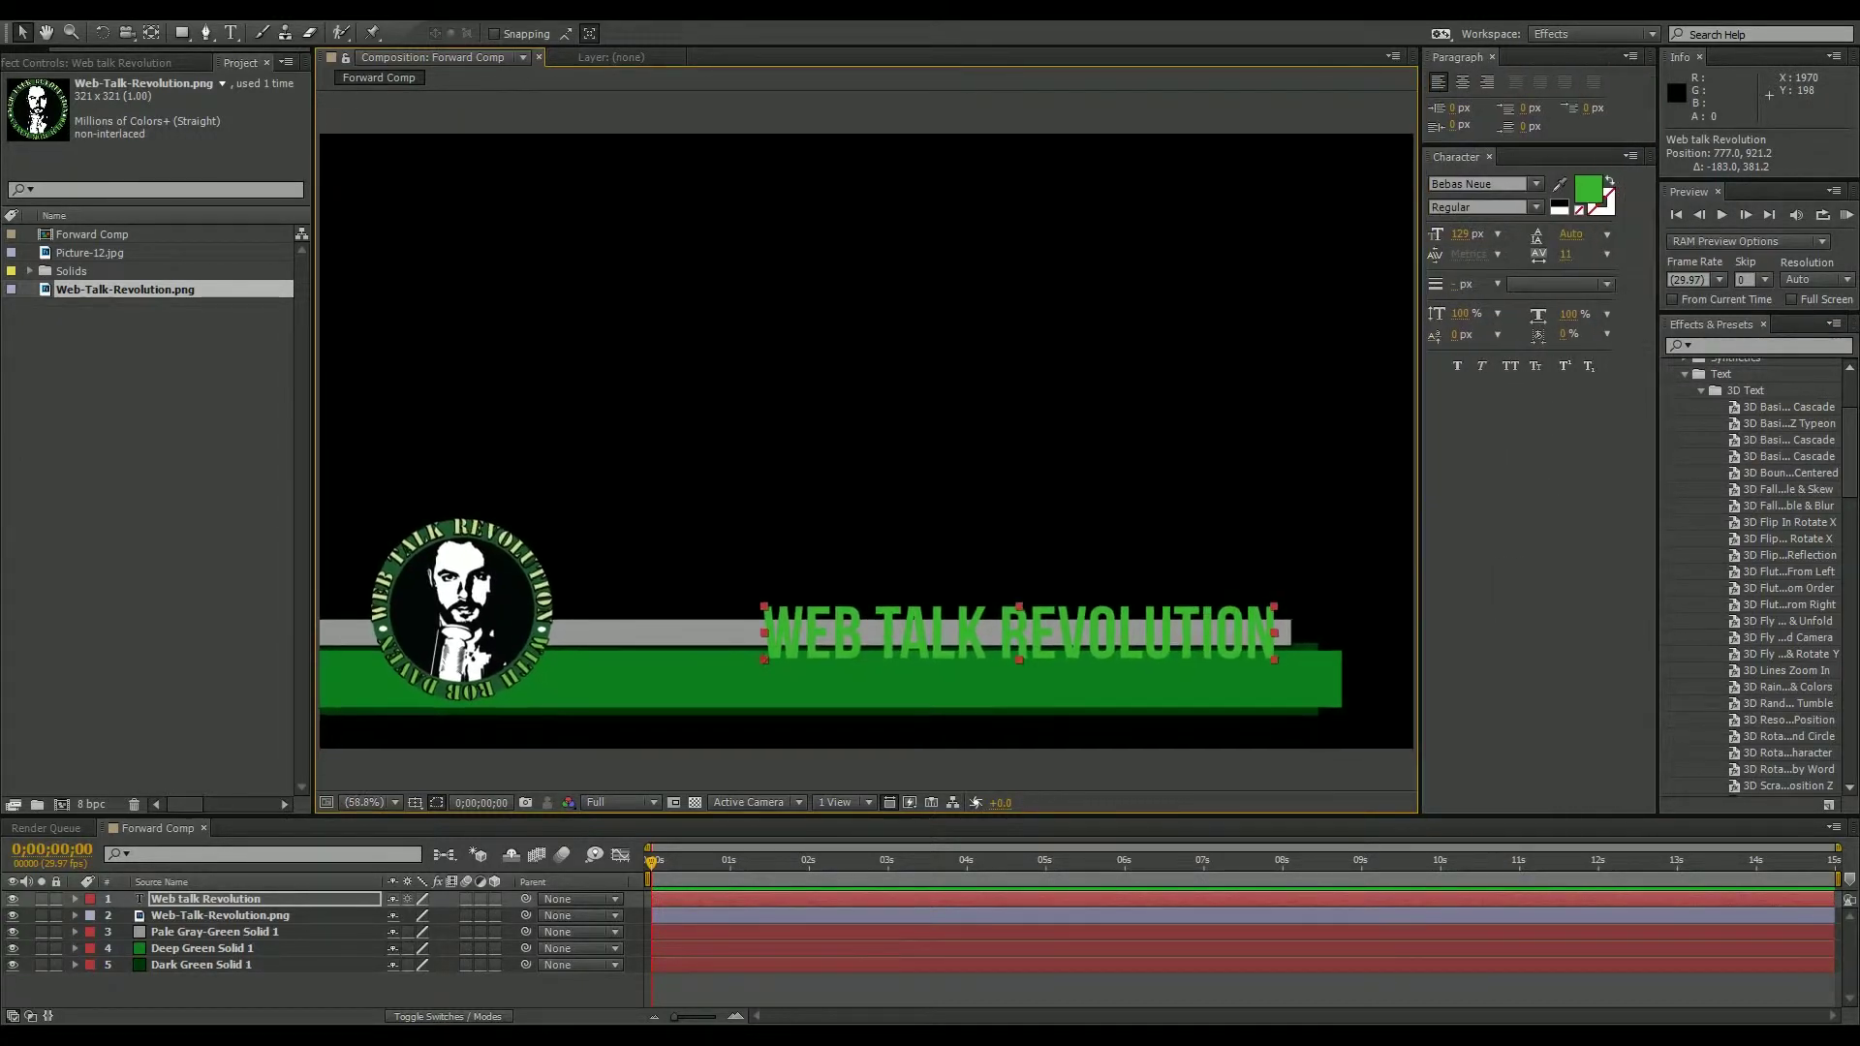
{"action": "left_click", "coordinate": [1594, 194]}
{"action": "left_click_drag", "start_coordinate": [1060, 489], "coordinate": [881, 419]}
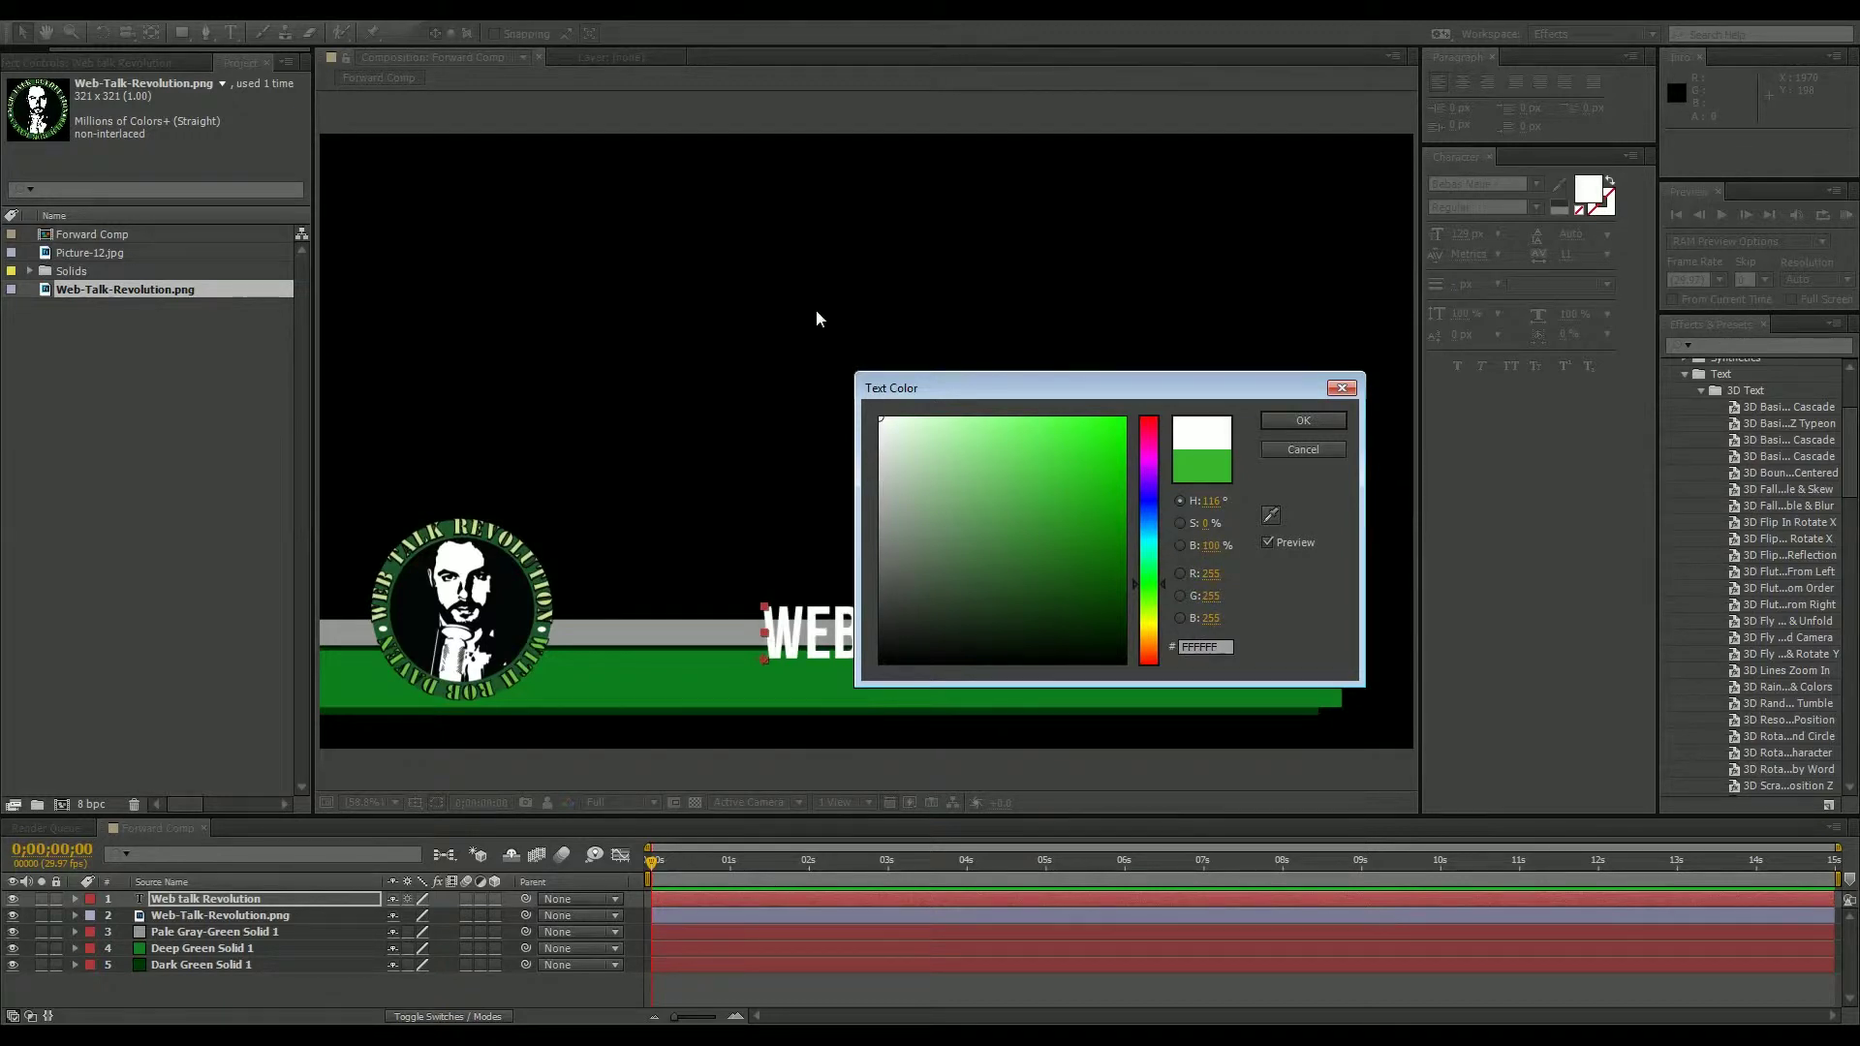
{"action": "left_click", "coordinate": [1303, 420]}
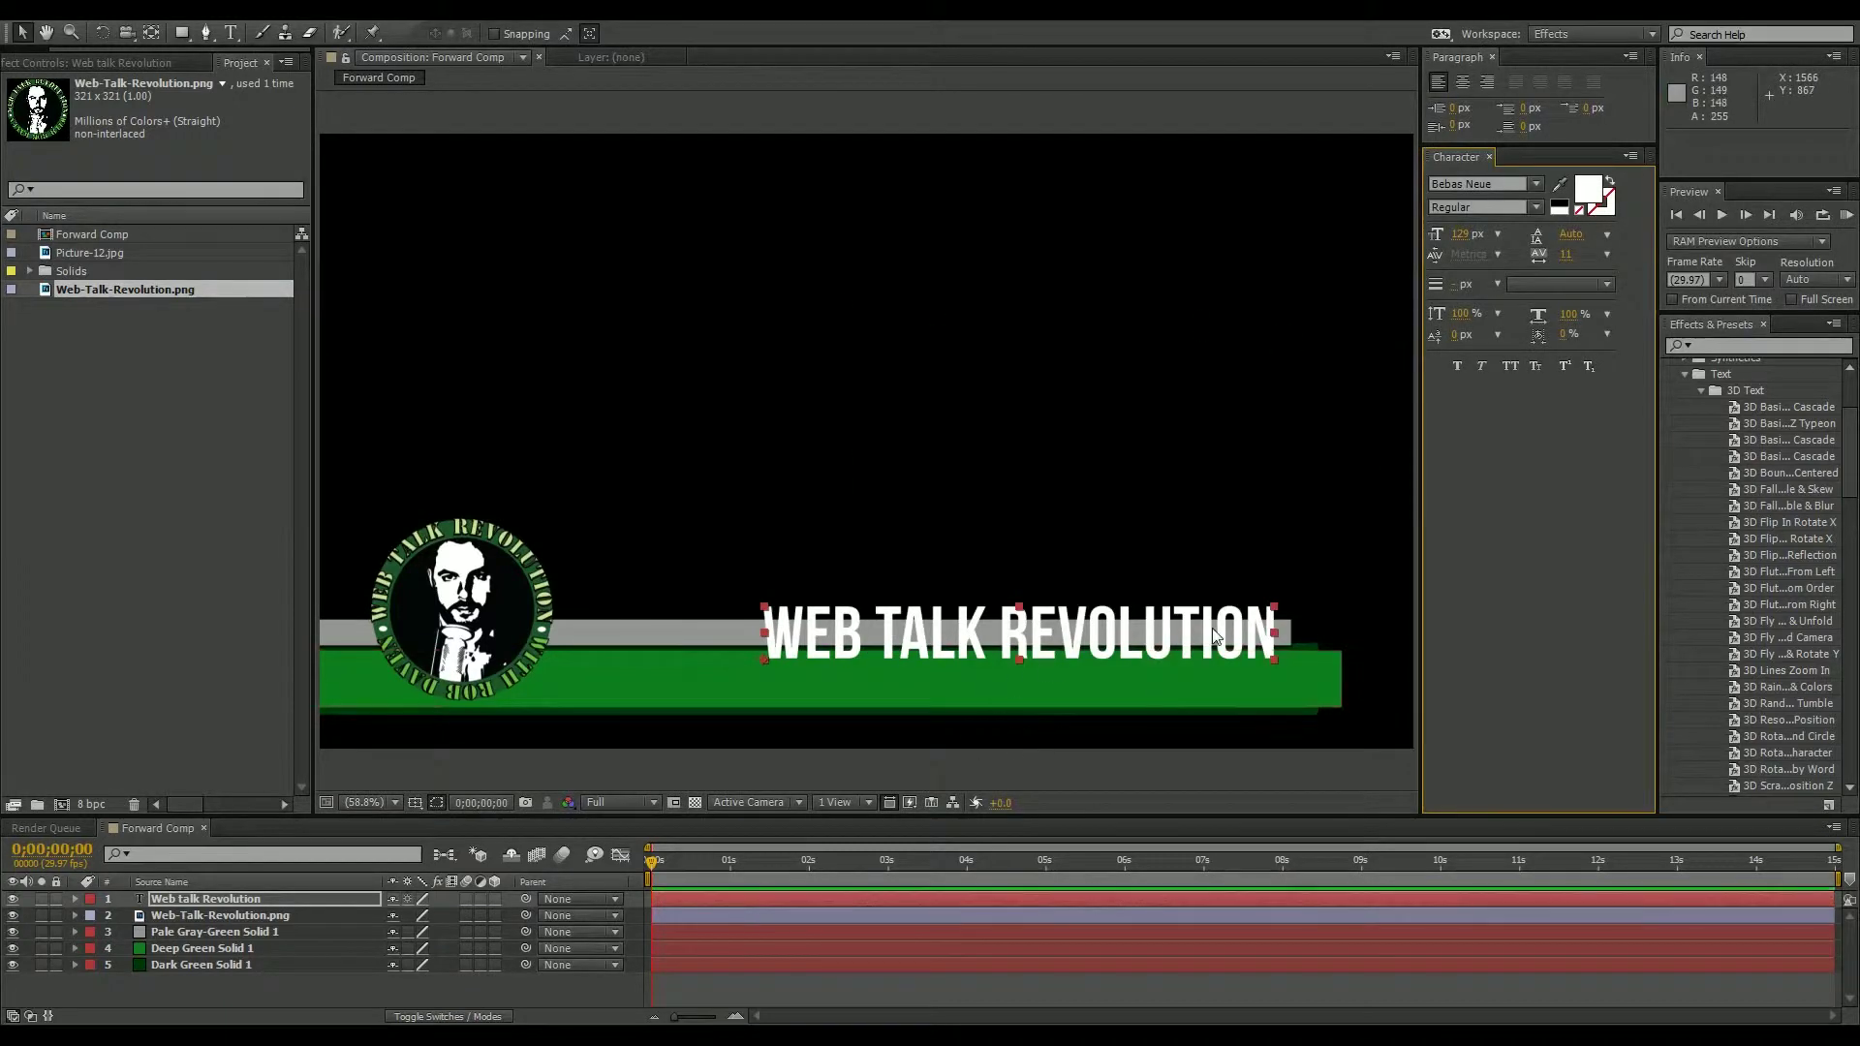
{"action": "left_click_drag", "start_coordinate": [1211, 626], "coordinate": [1270, 671]}
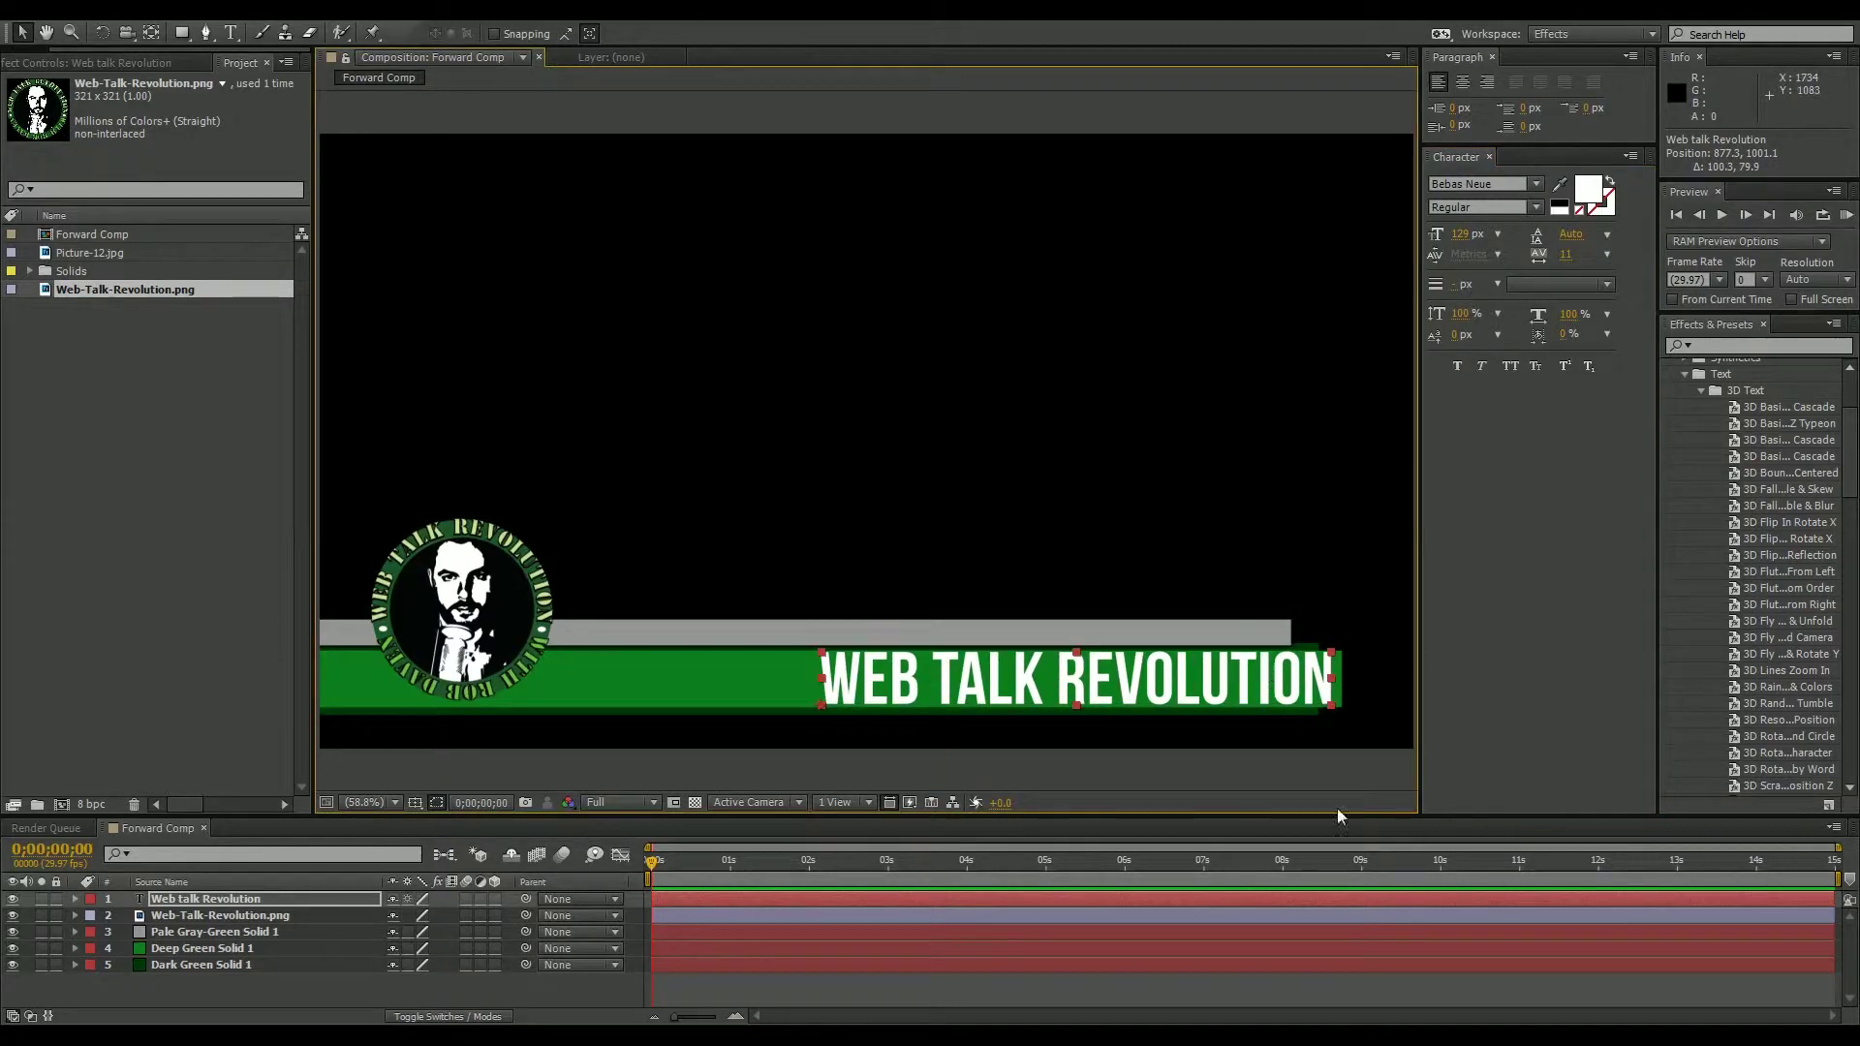
{"action": "left_click", "coordinate": [474, 975]}
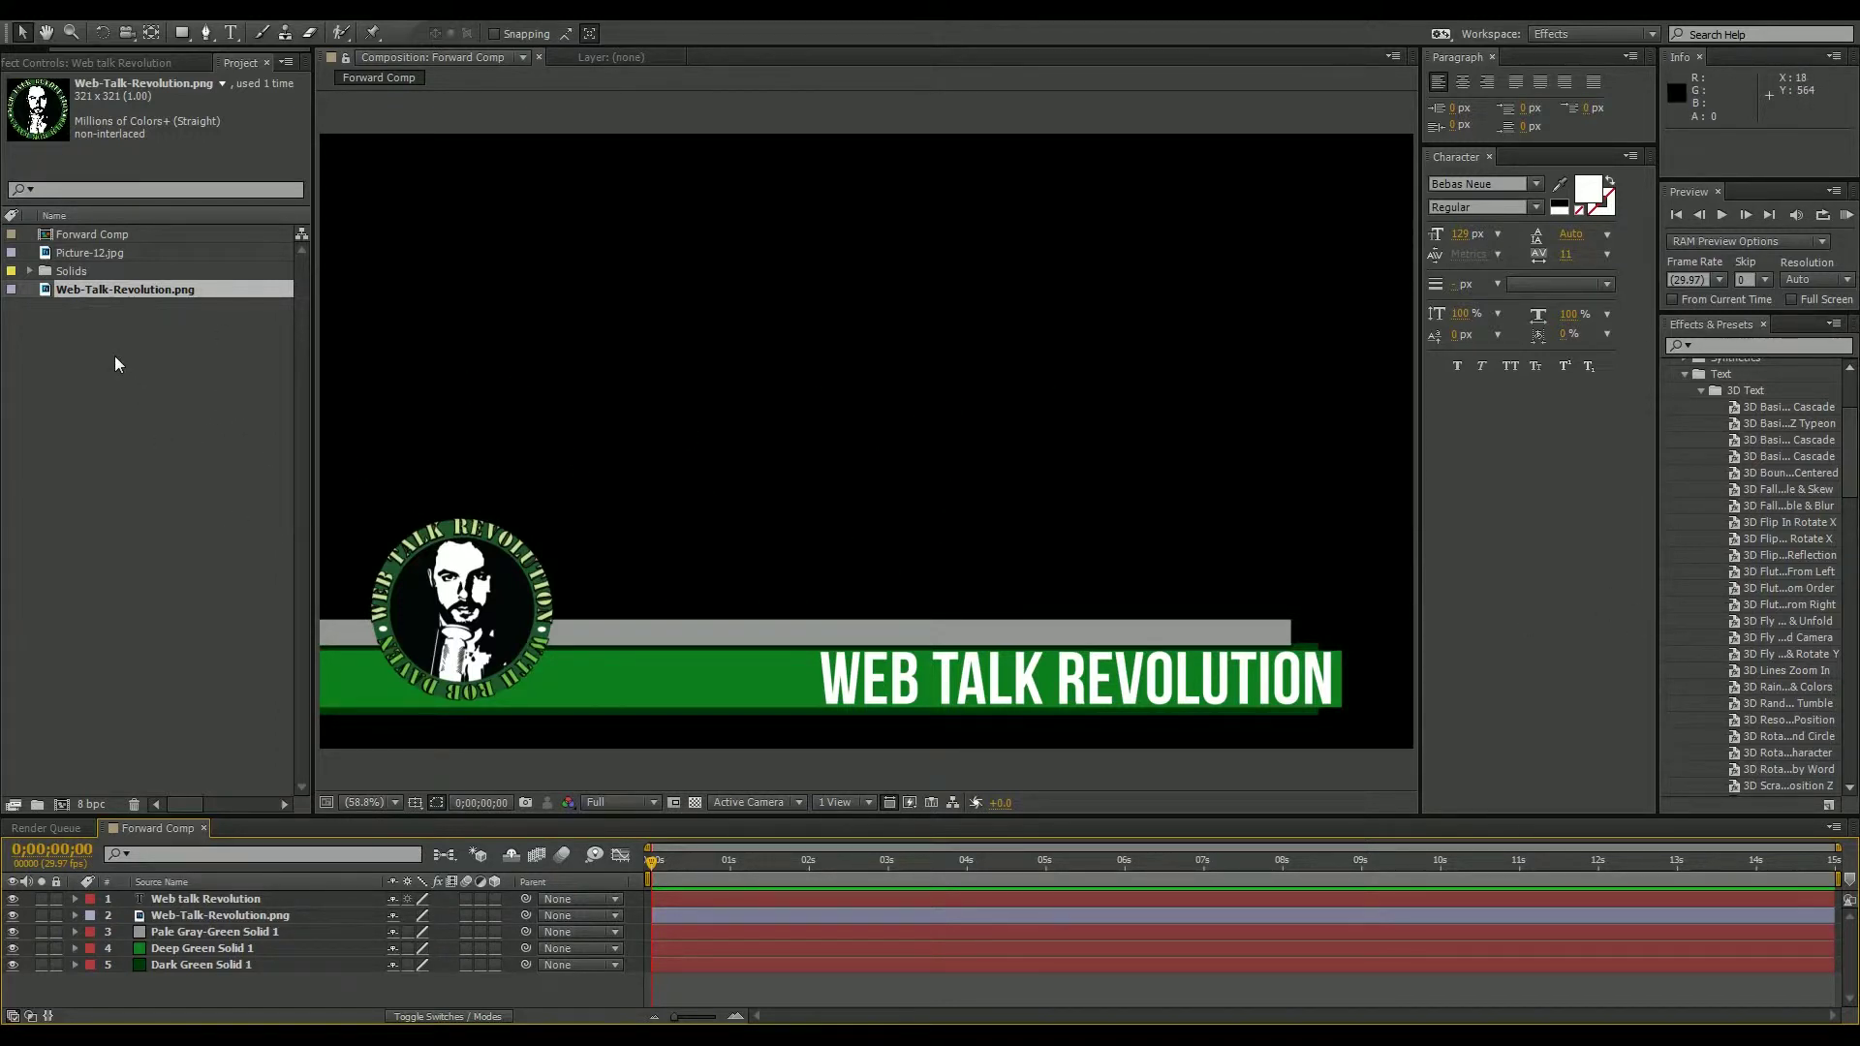
Add Picture-12.jpg as the bottom layer and enlarge it to about 117%, 119% so it fills the frame.
{"action": "left_click_drag", "start_coordinate": [80, 249], "coordinate": [120, 984]}
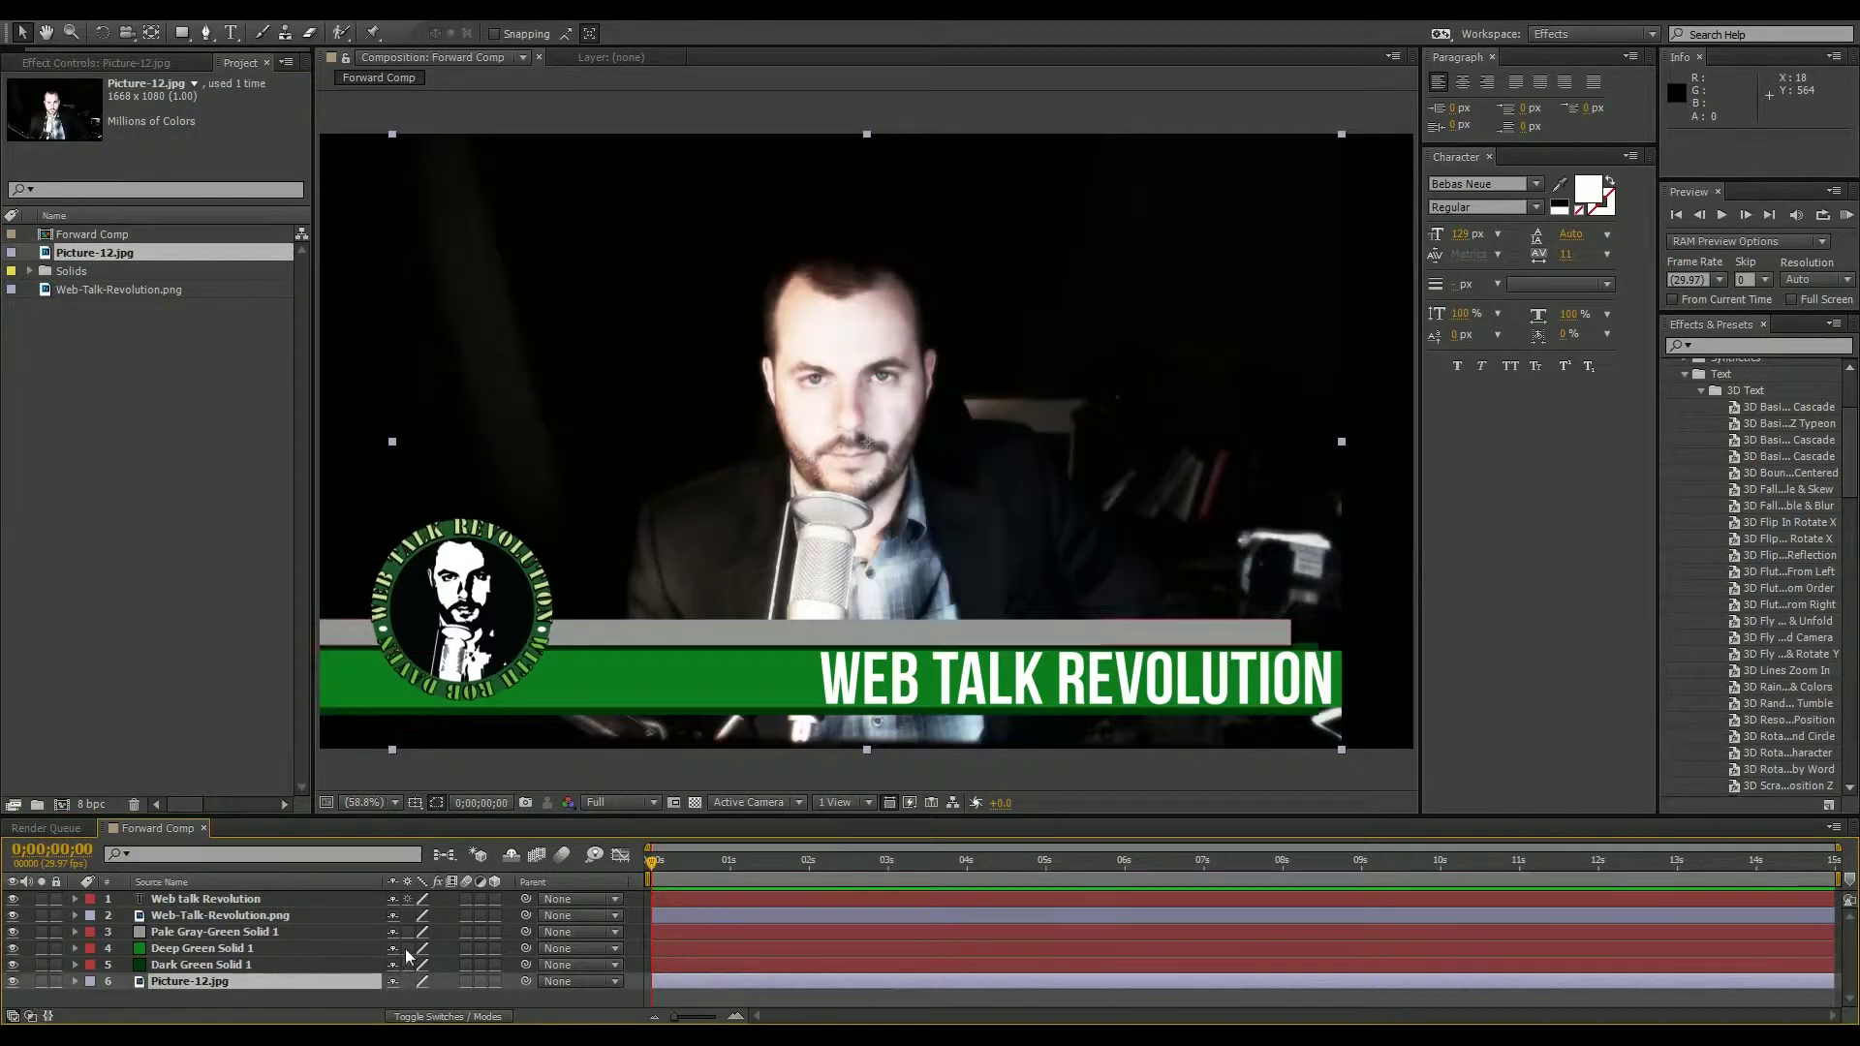
{"action": "left_click", "coordinate": [392, 751]}
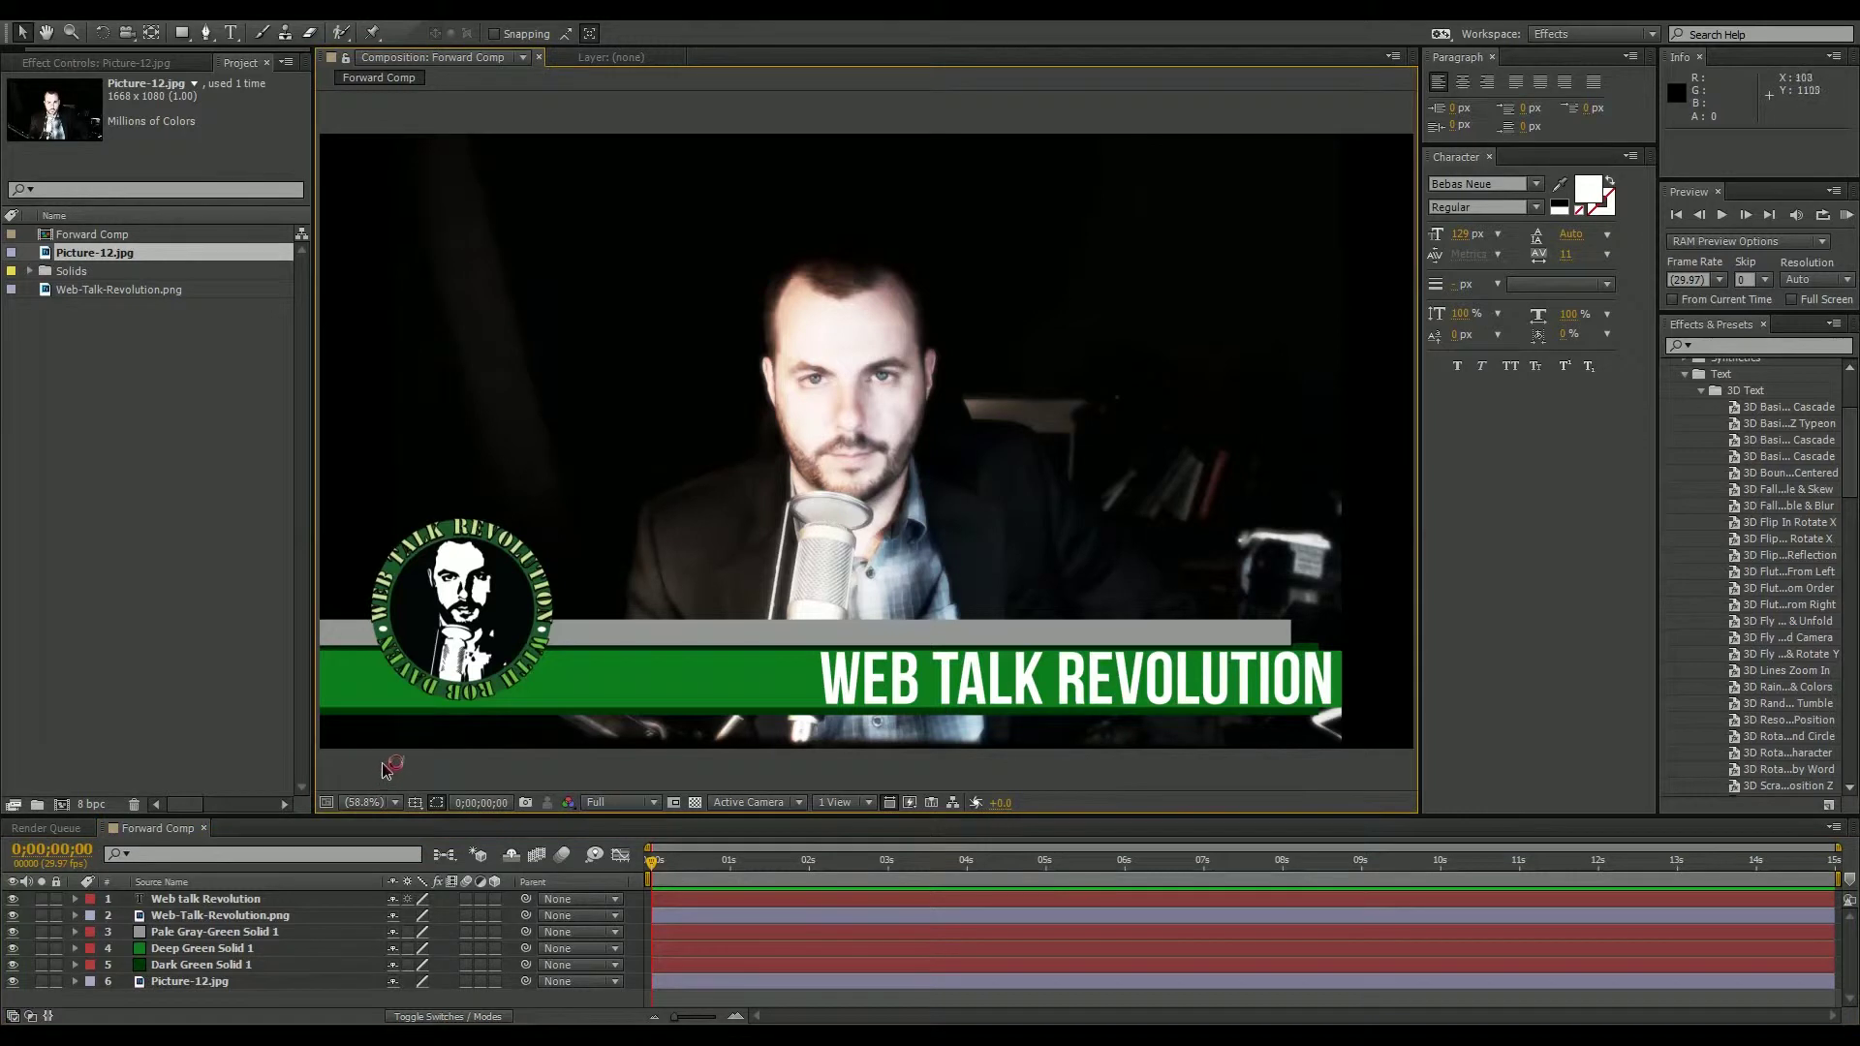
{"action": "left_click_drag", "start_coordinate": [384, 762], "coordinate": [320, 824]}
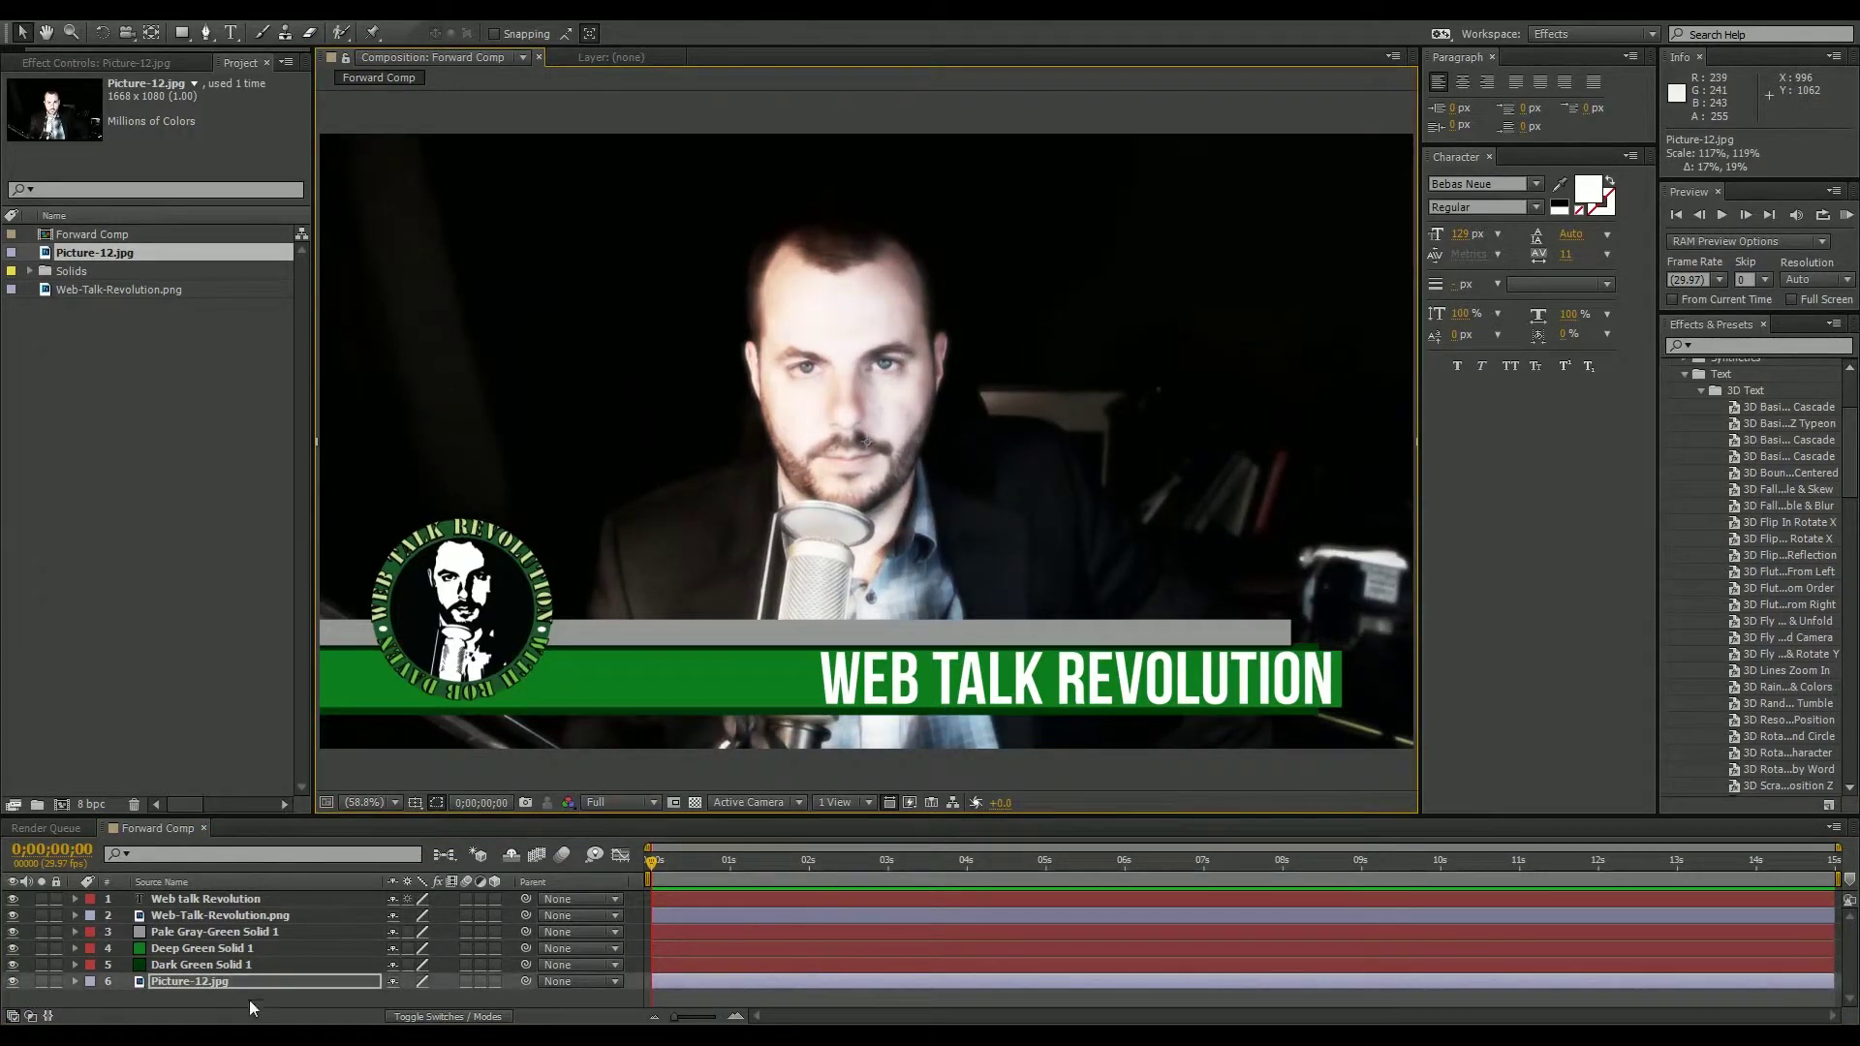
{"action": "left_click", "coordinate": [249, 514]}
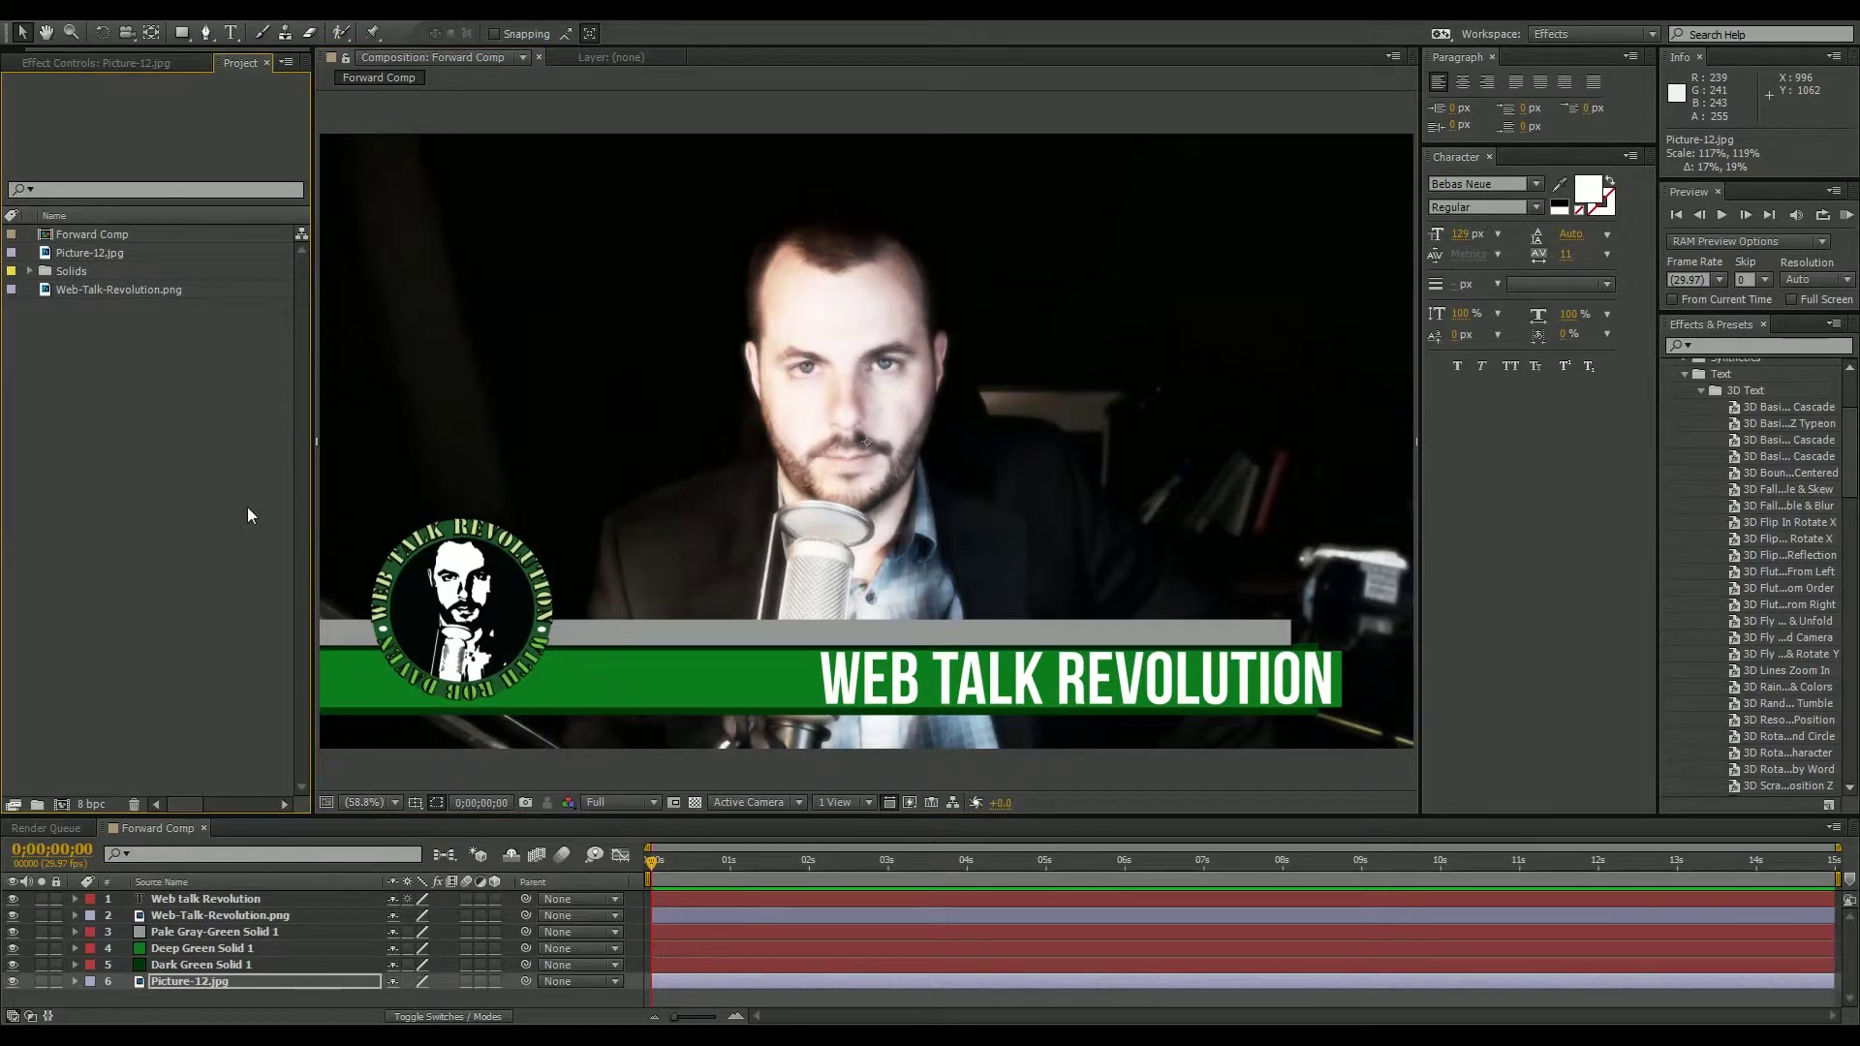
Scale the round logo down to about 89% and move it down and left to about 212, 912.
{"action": "left_click", "coordinate": [345, 804]}
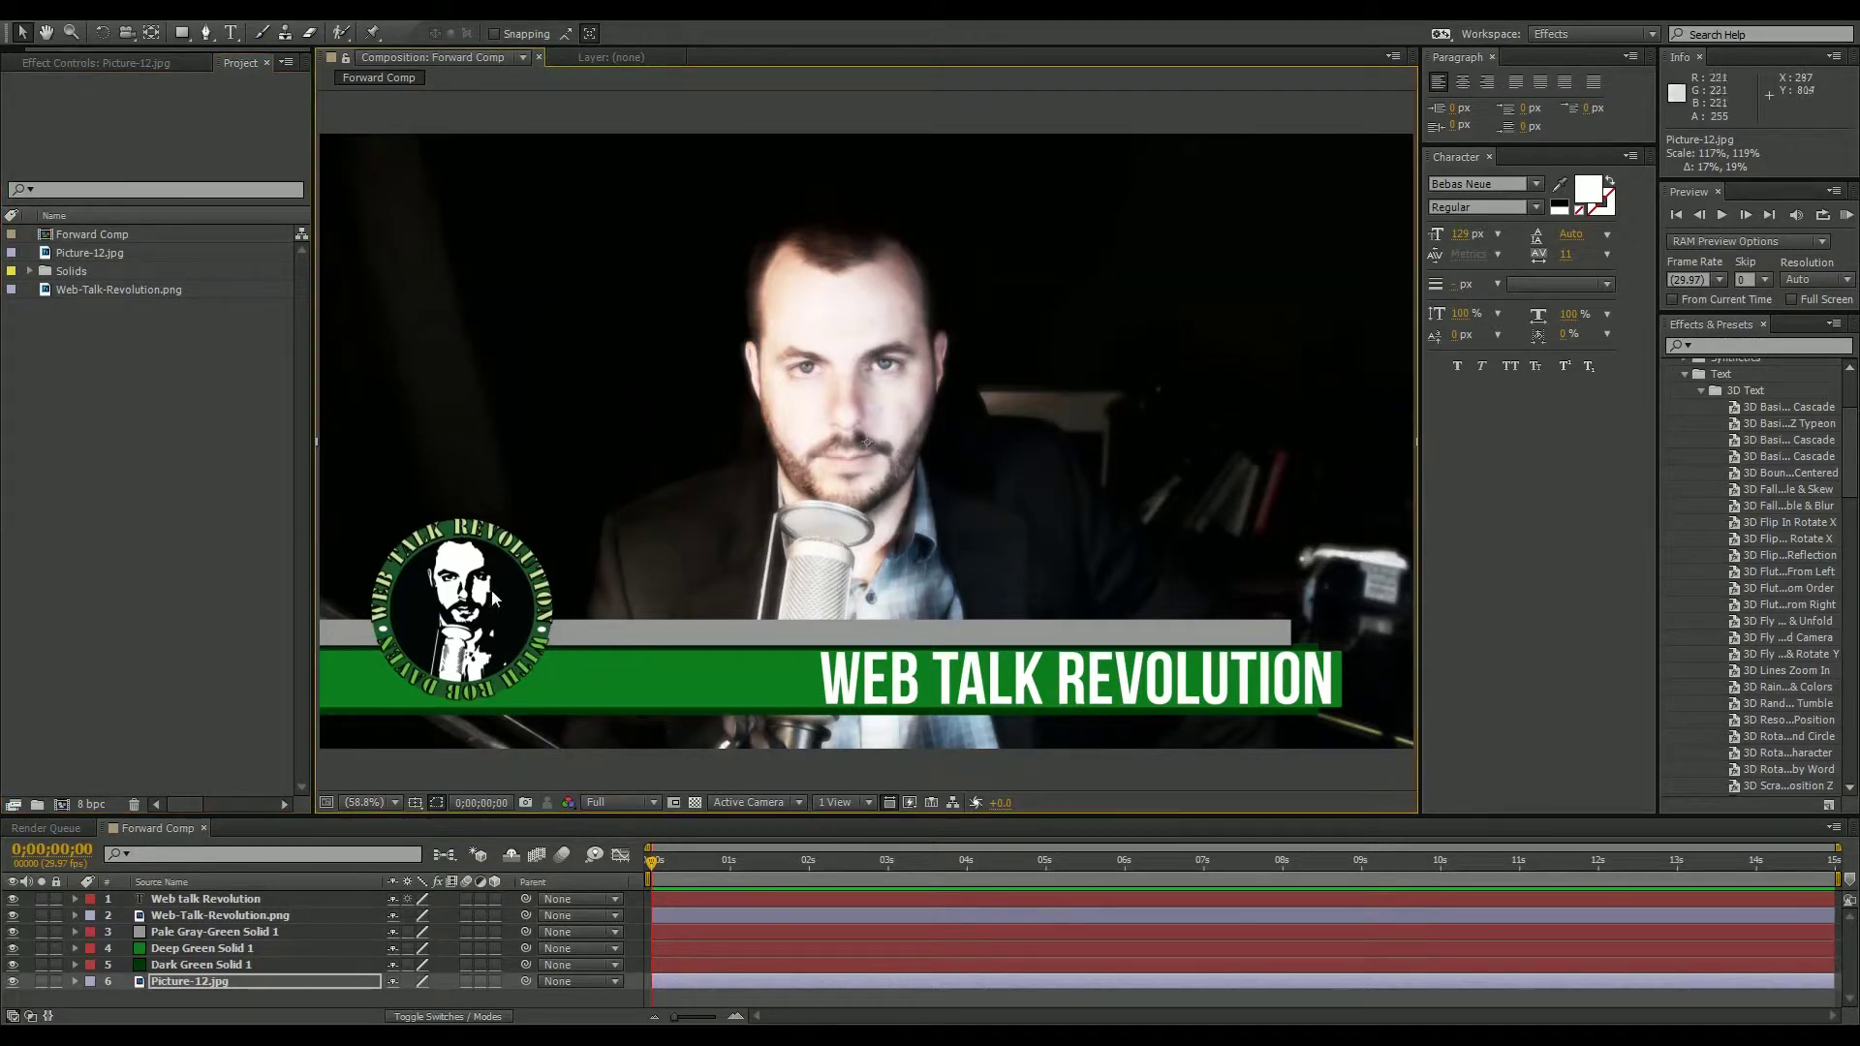
{"action": "left_click", "coordinate": [195, 915]}
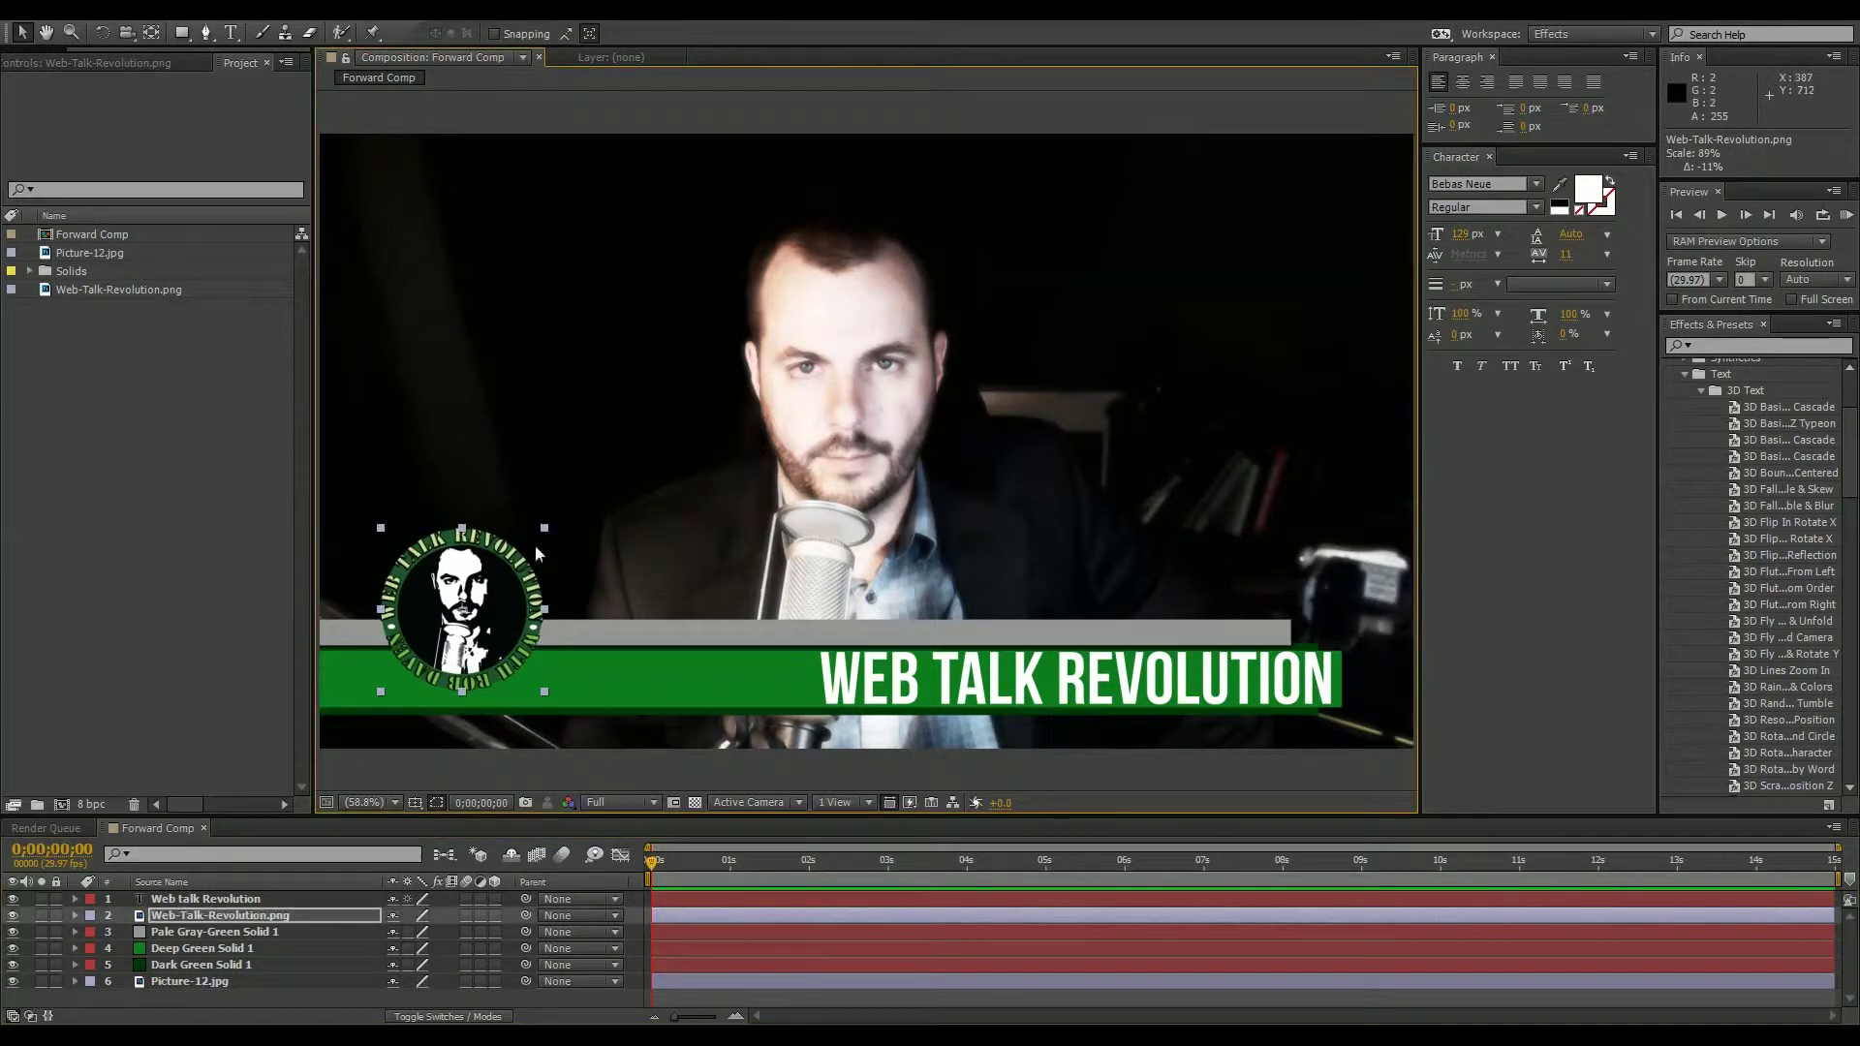
{"action": "left_click_drag", "start_coordinate": [504, 605], "coordinate": [481, 647]}
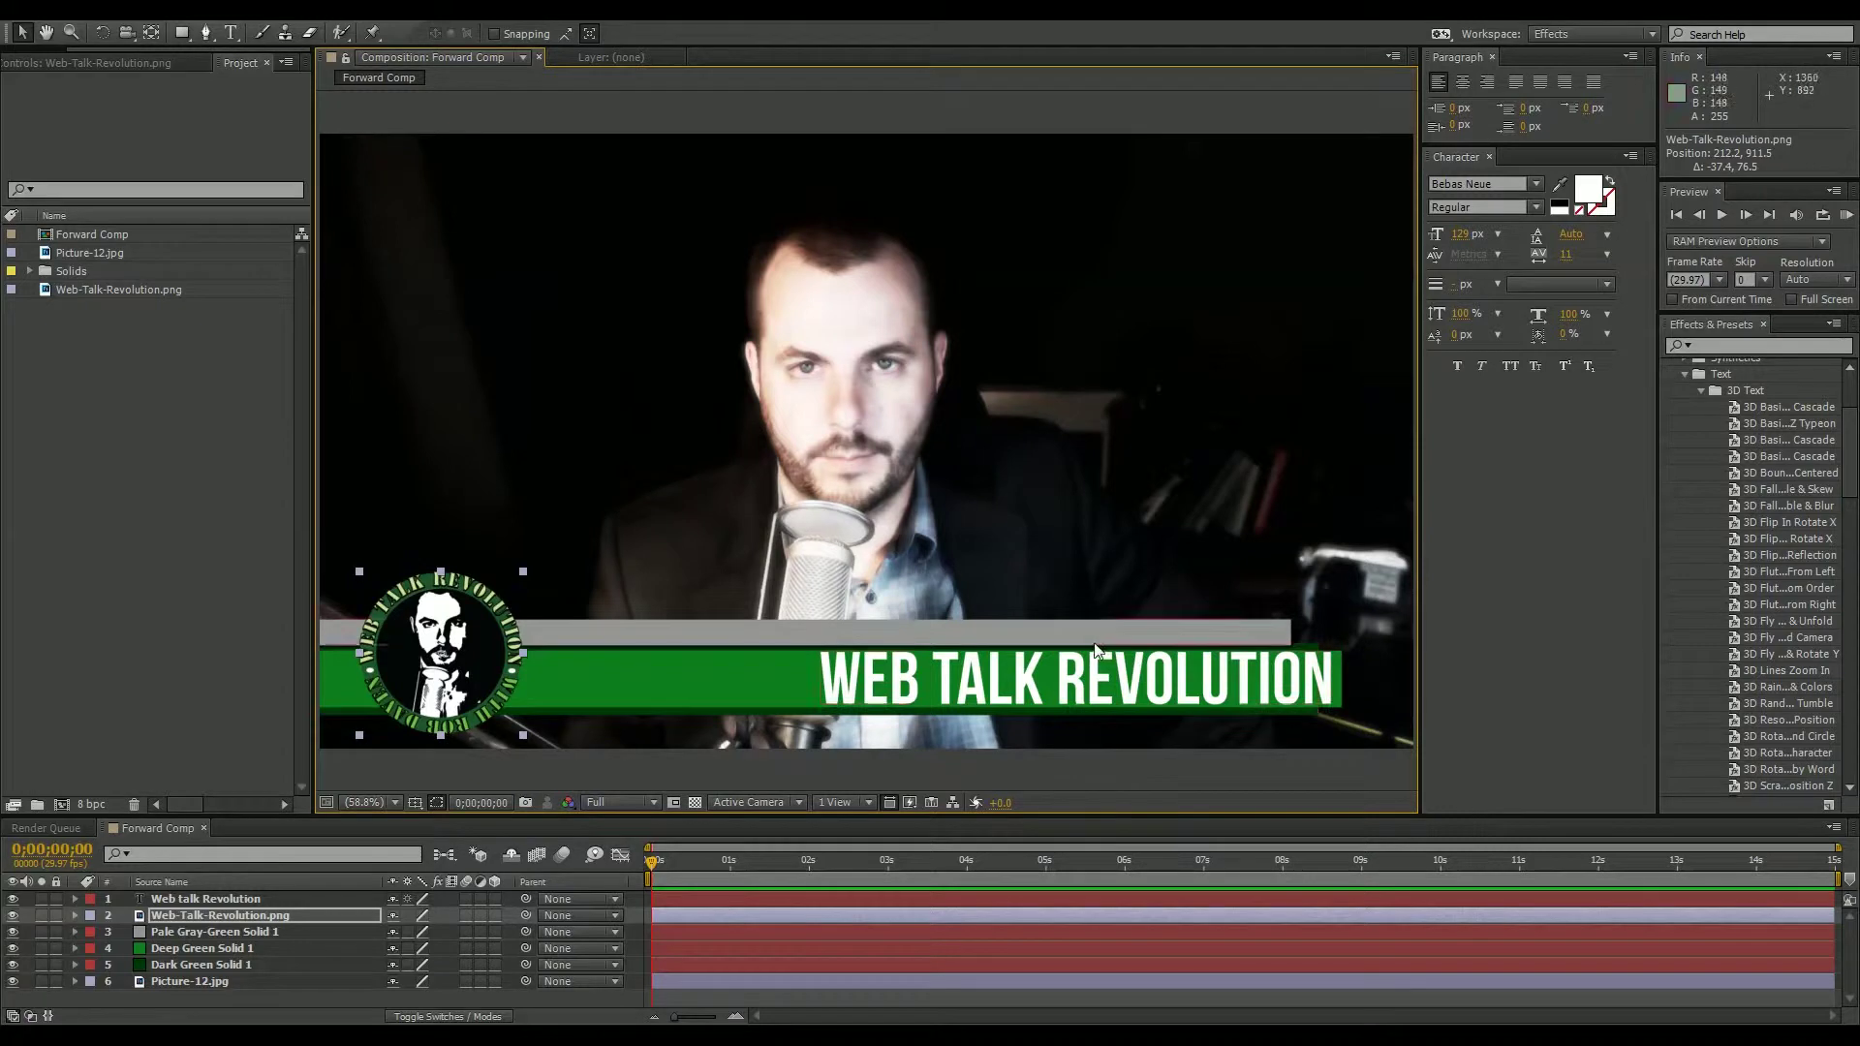
Move the title text left along the green strip to about 539, 1003 and set its opacity to 32%.
{"action": "left_click_drag", "start_coordinate": [1091, 672], "coordinate": [902, 673]}
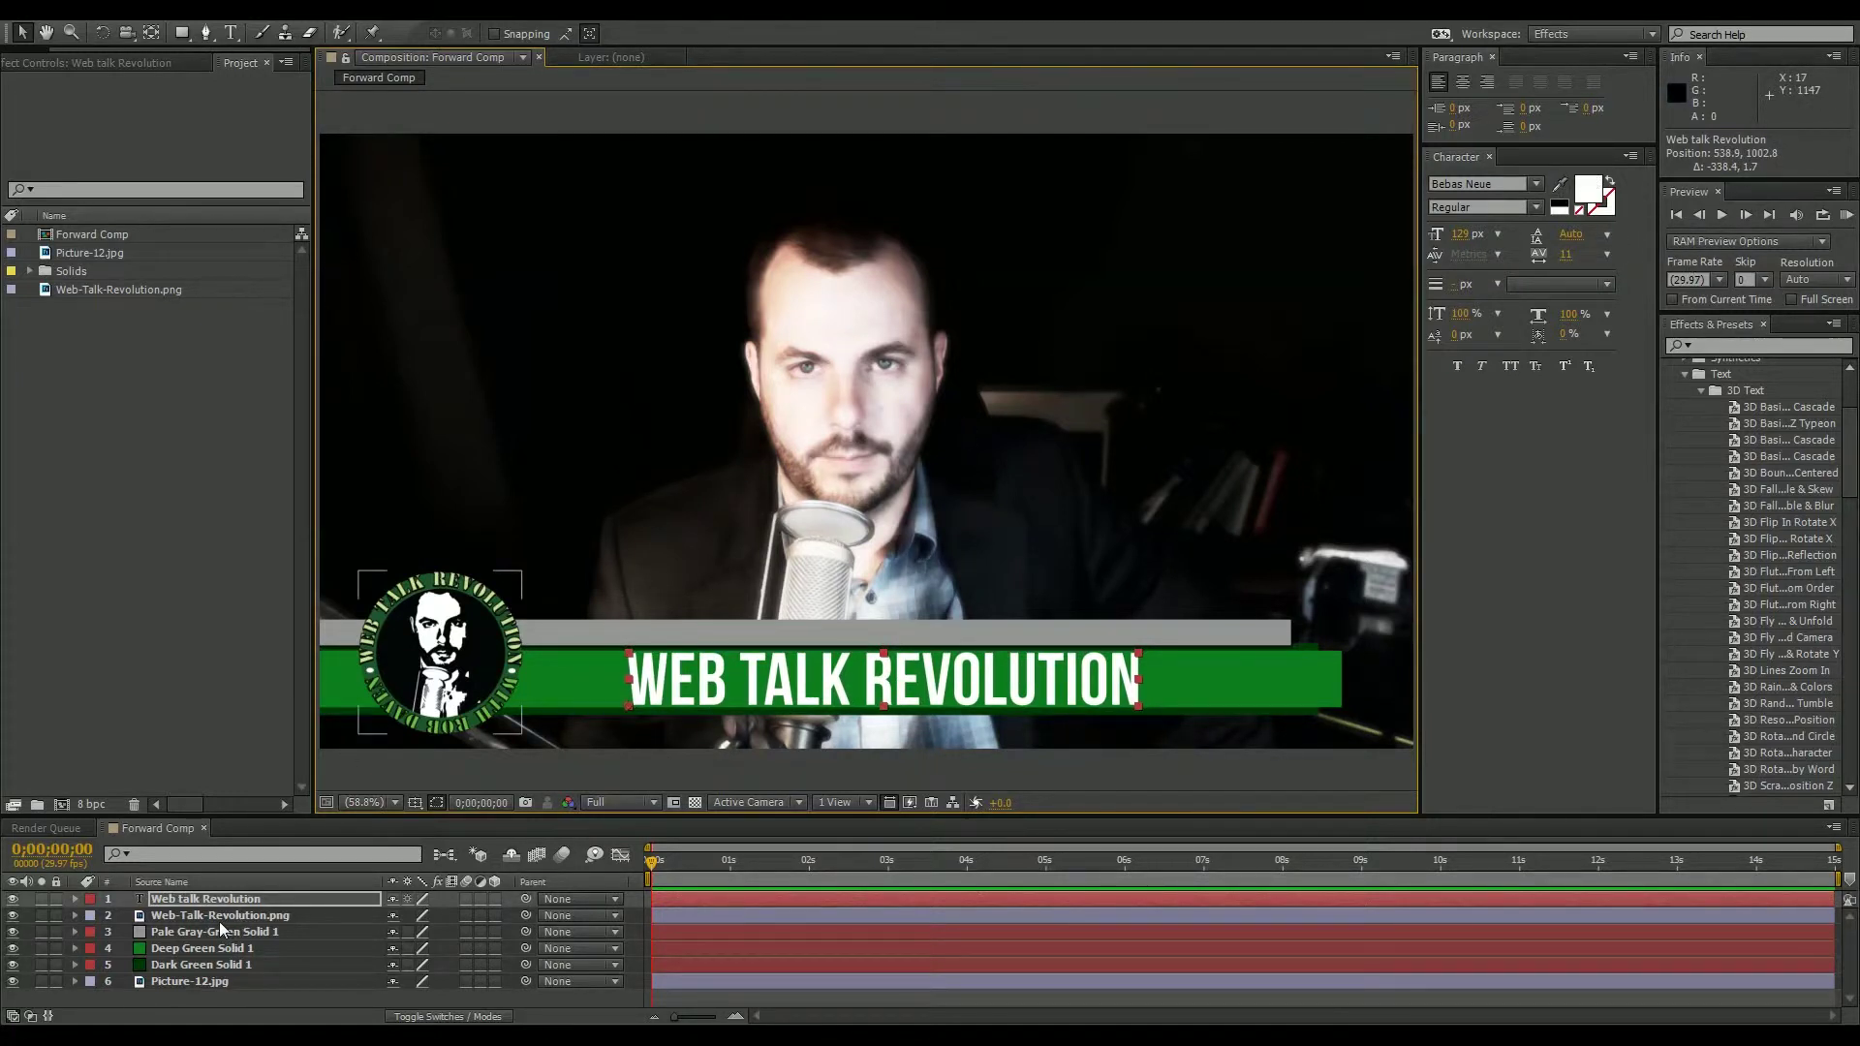
{"action": "key", "text": "t"}
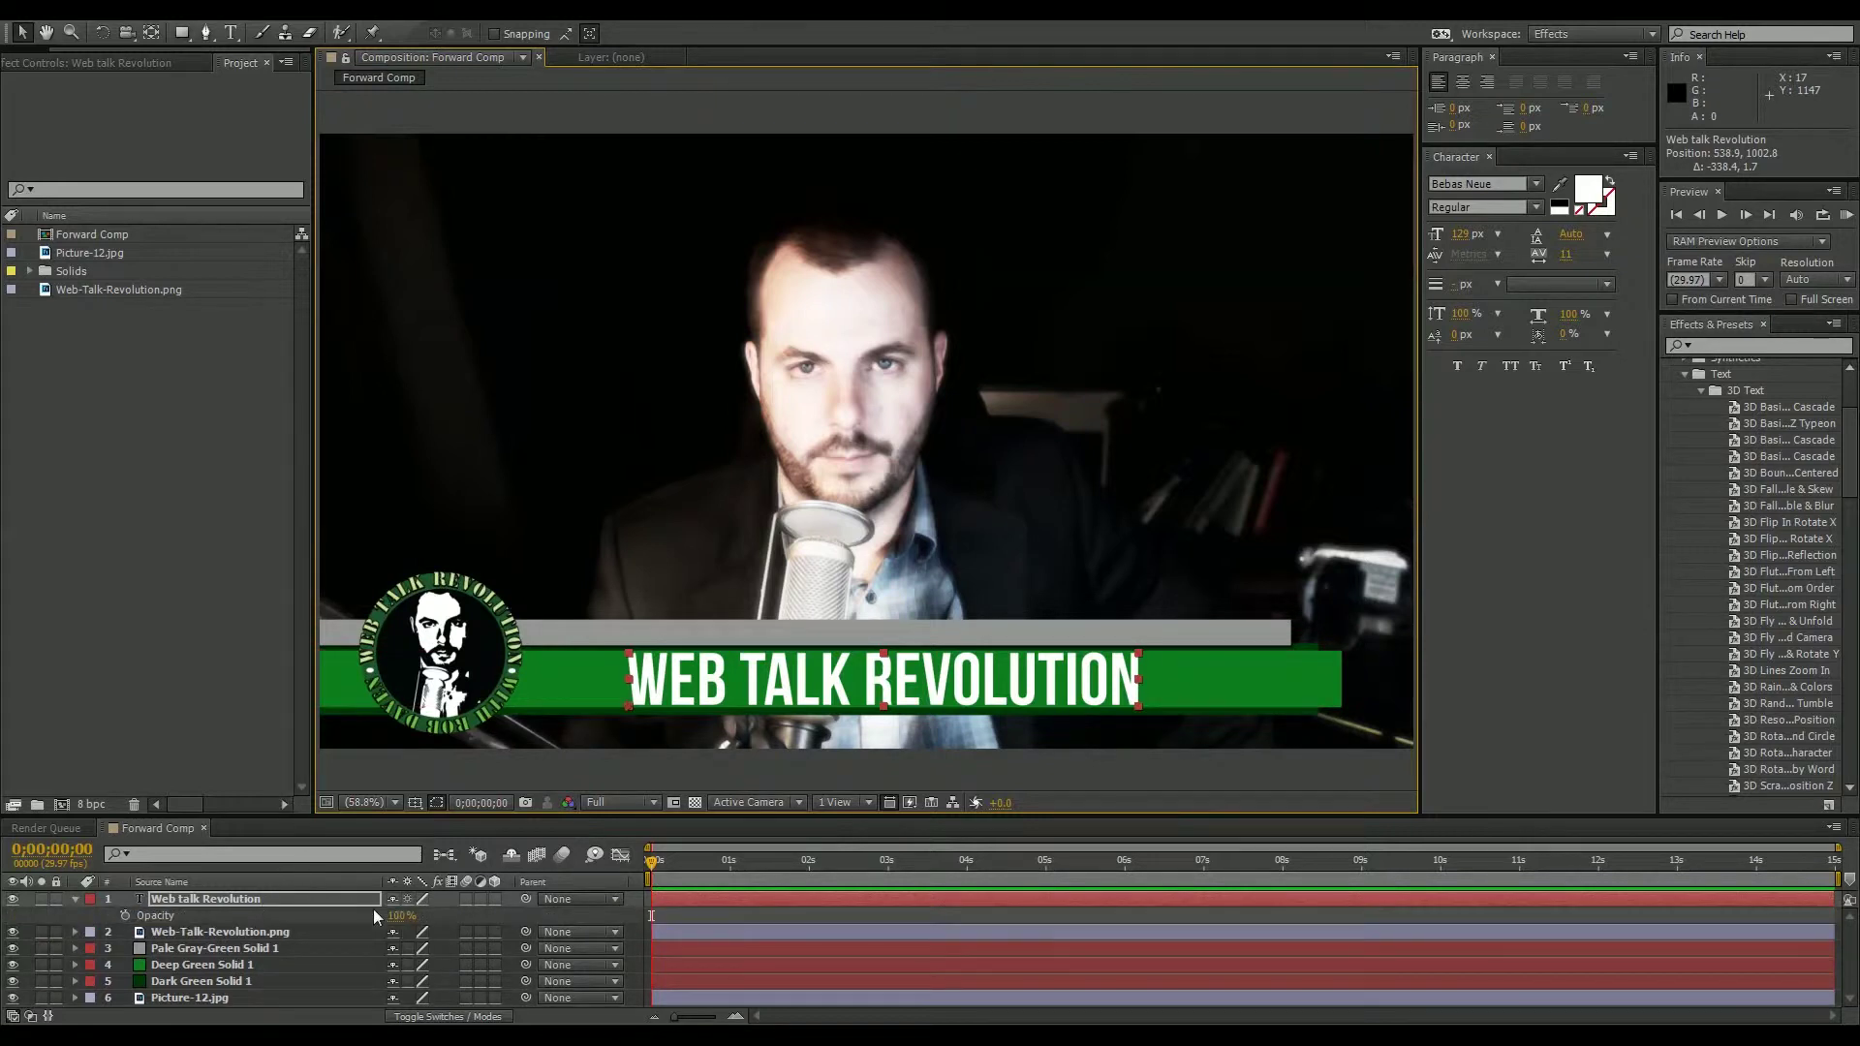
{"action": "left_click_drag", "start_coordinate": [401, 915], "coordinate": [339, 915]}
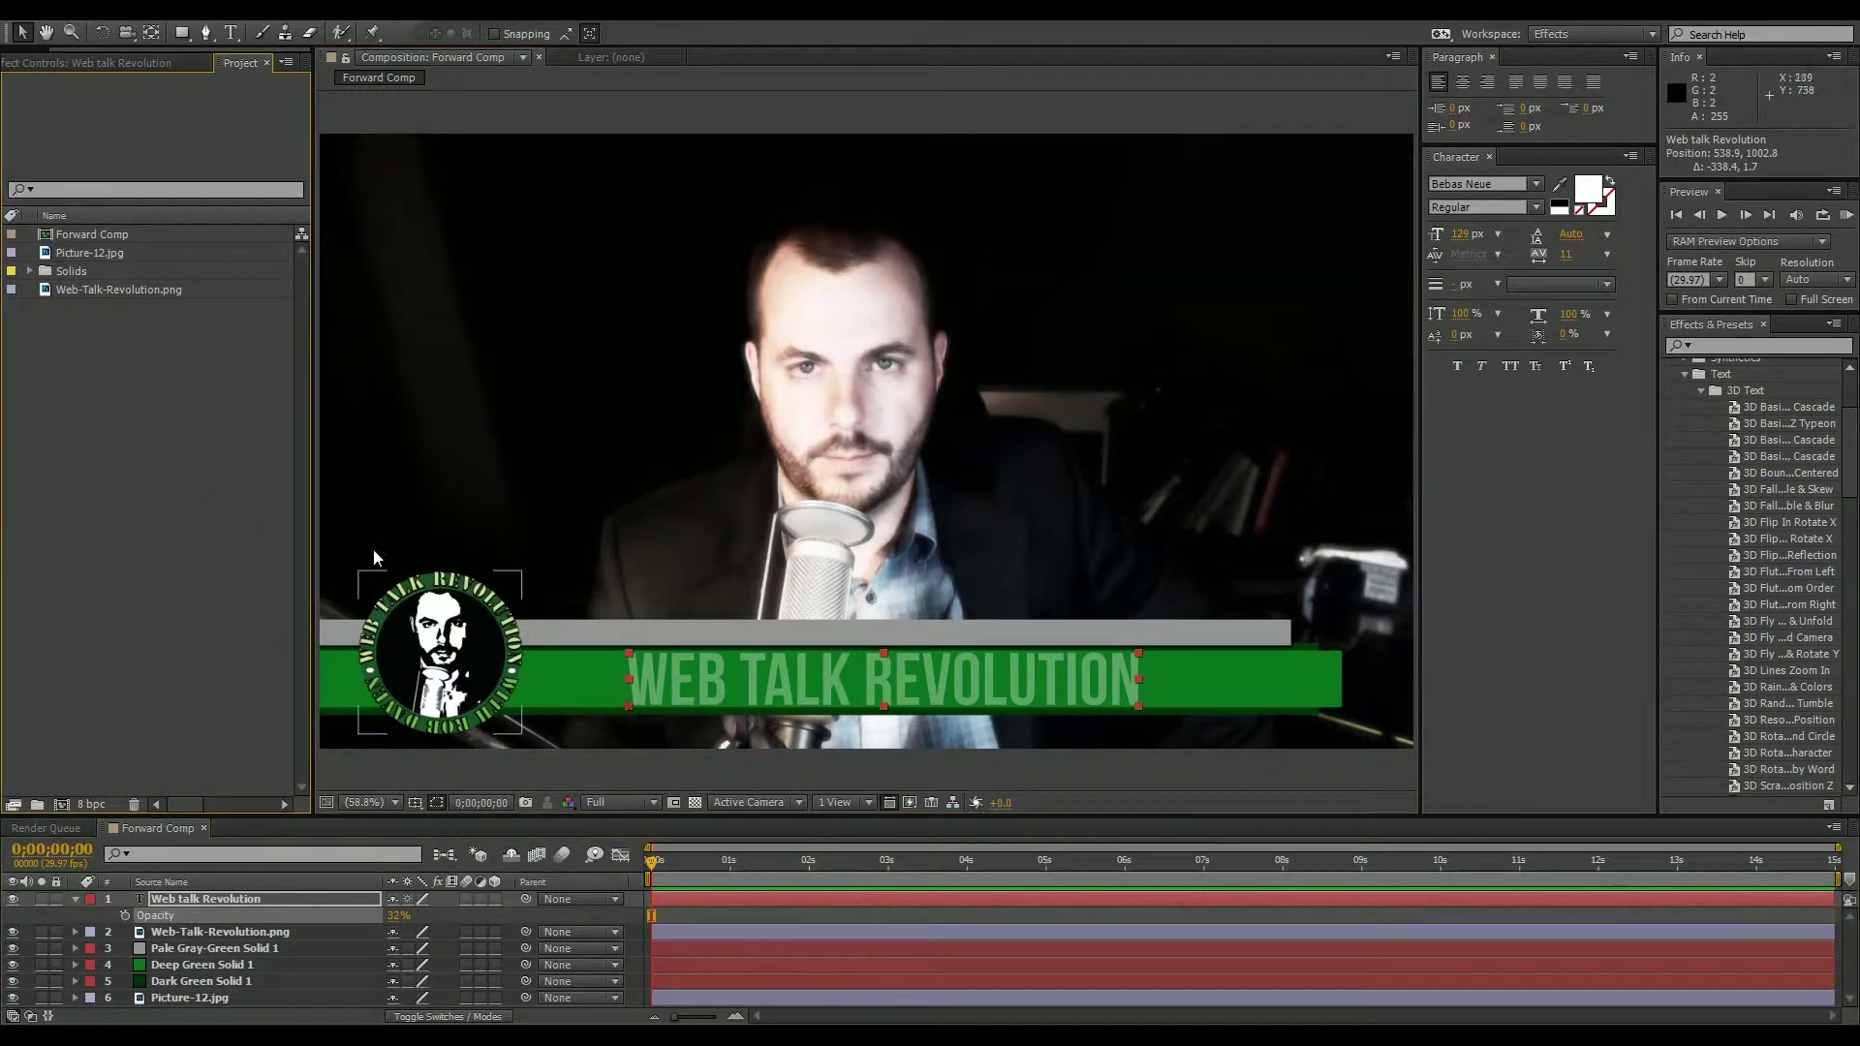
Add a text layer with the presenter's full name at the grey bar's upper edge, just right of the logo.
{"action": "left_click", "coordinate": [230, 33]}
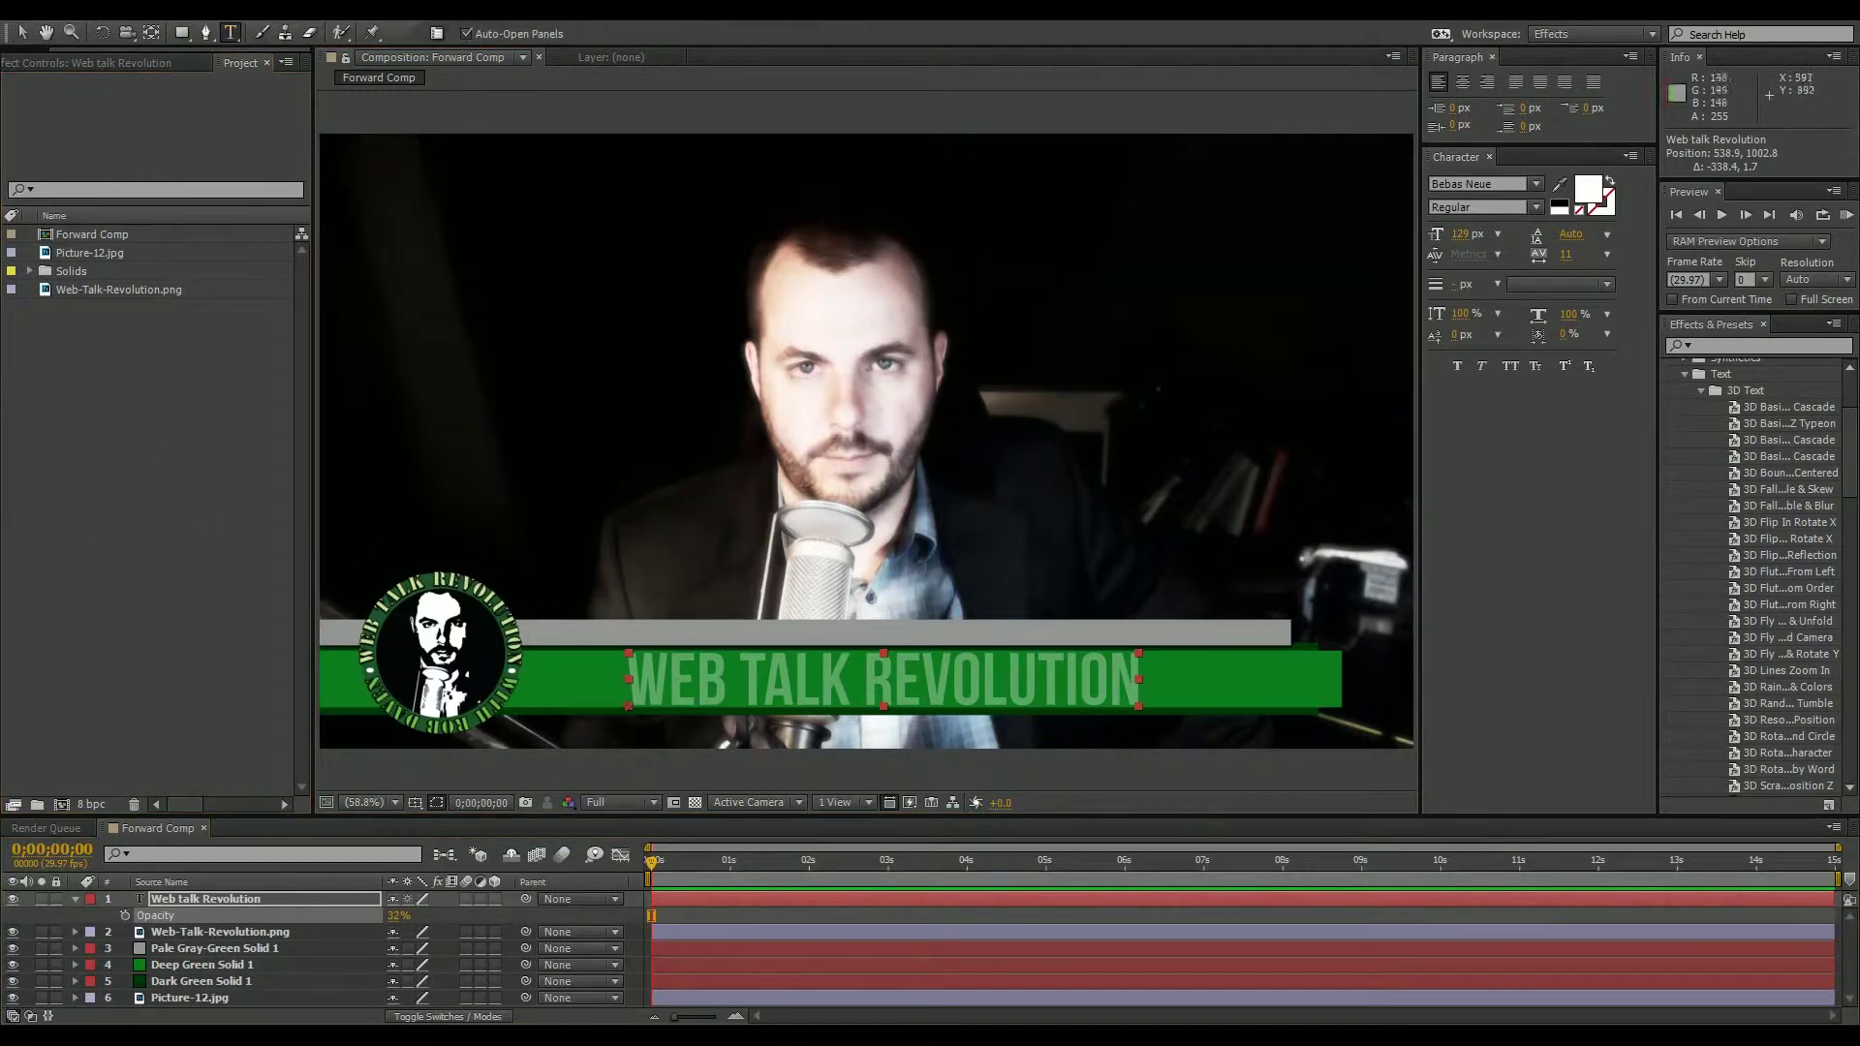
{"action": "left_click", "coordinate": [586, 624]}
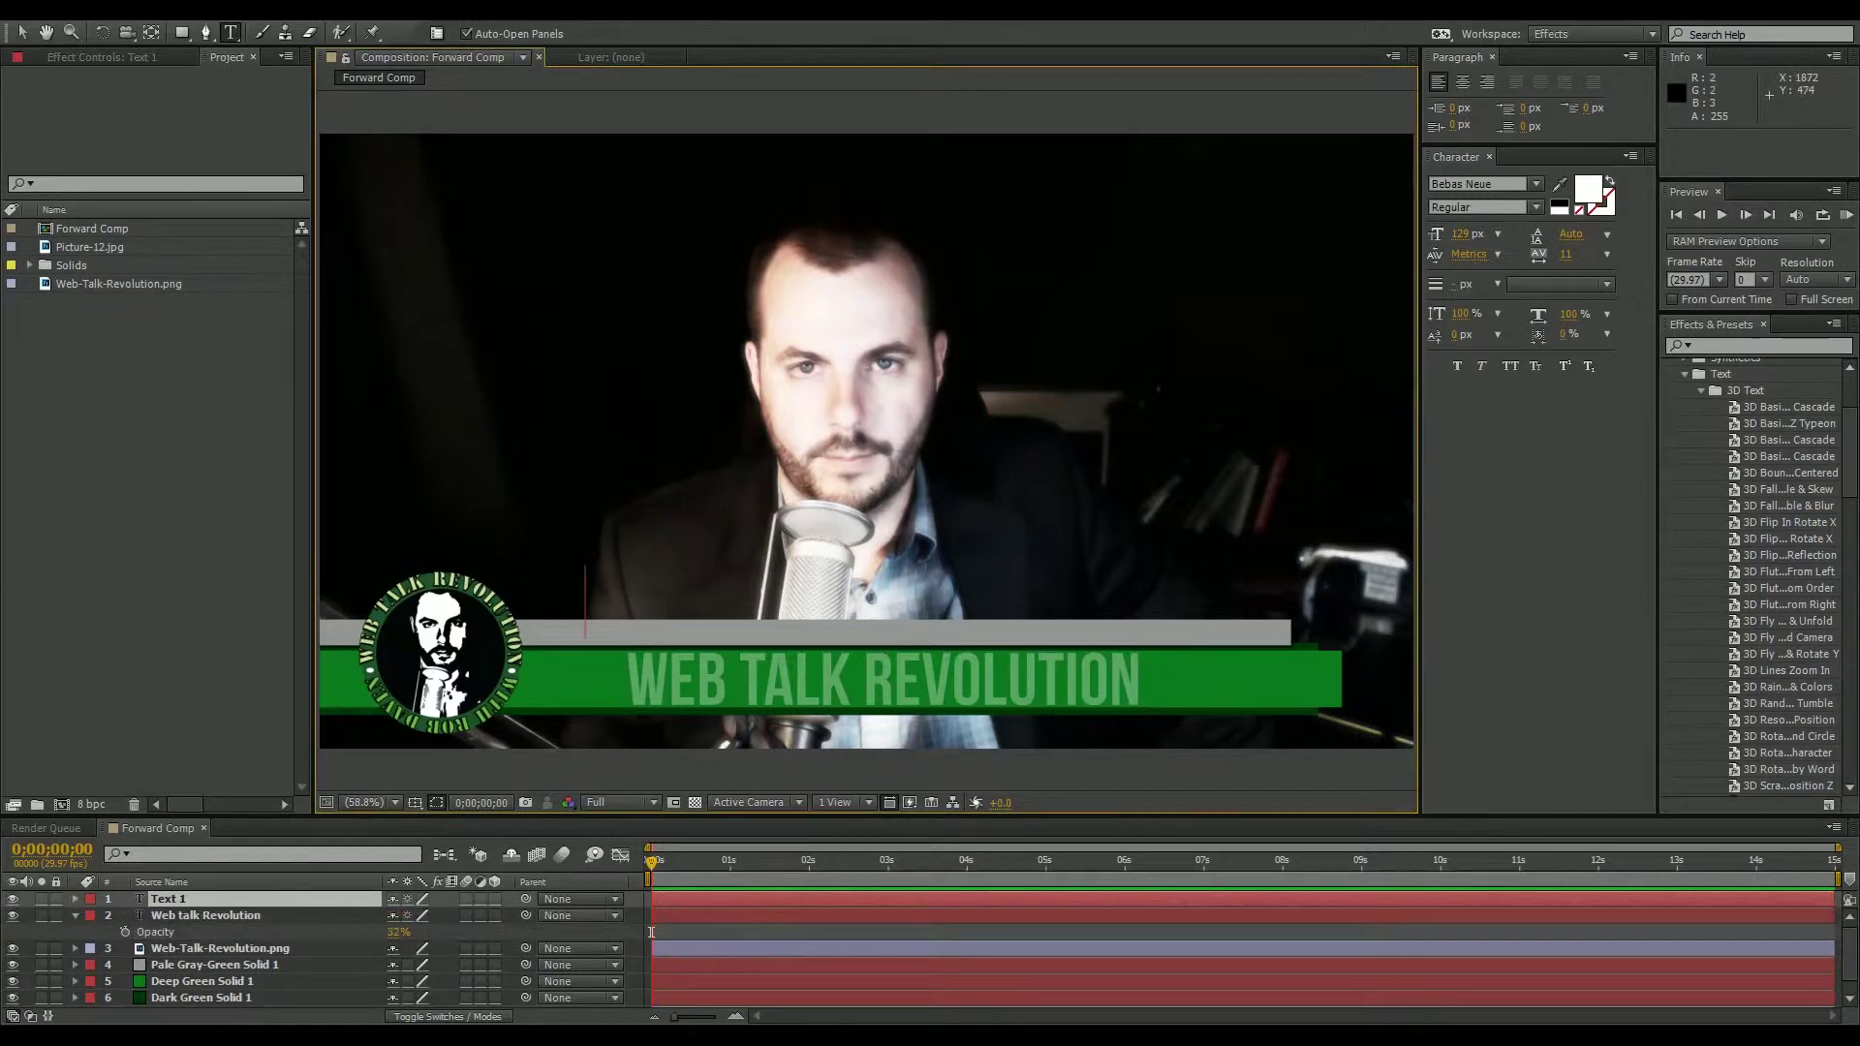
{"action": "type", "text": "ROB DAVENPORT"}
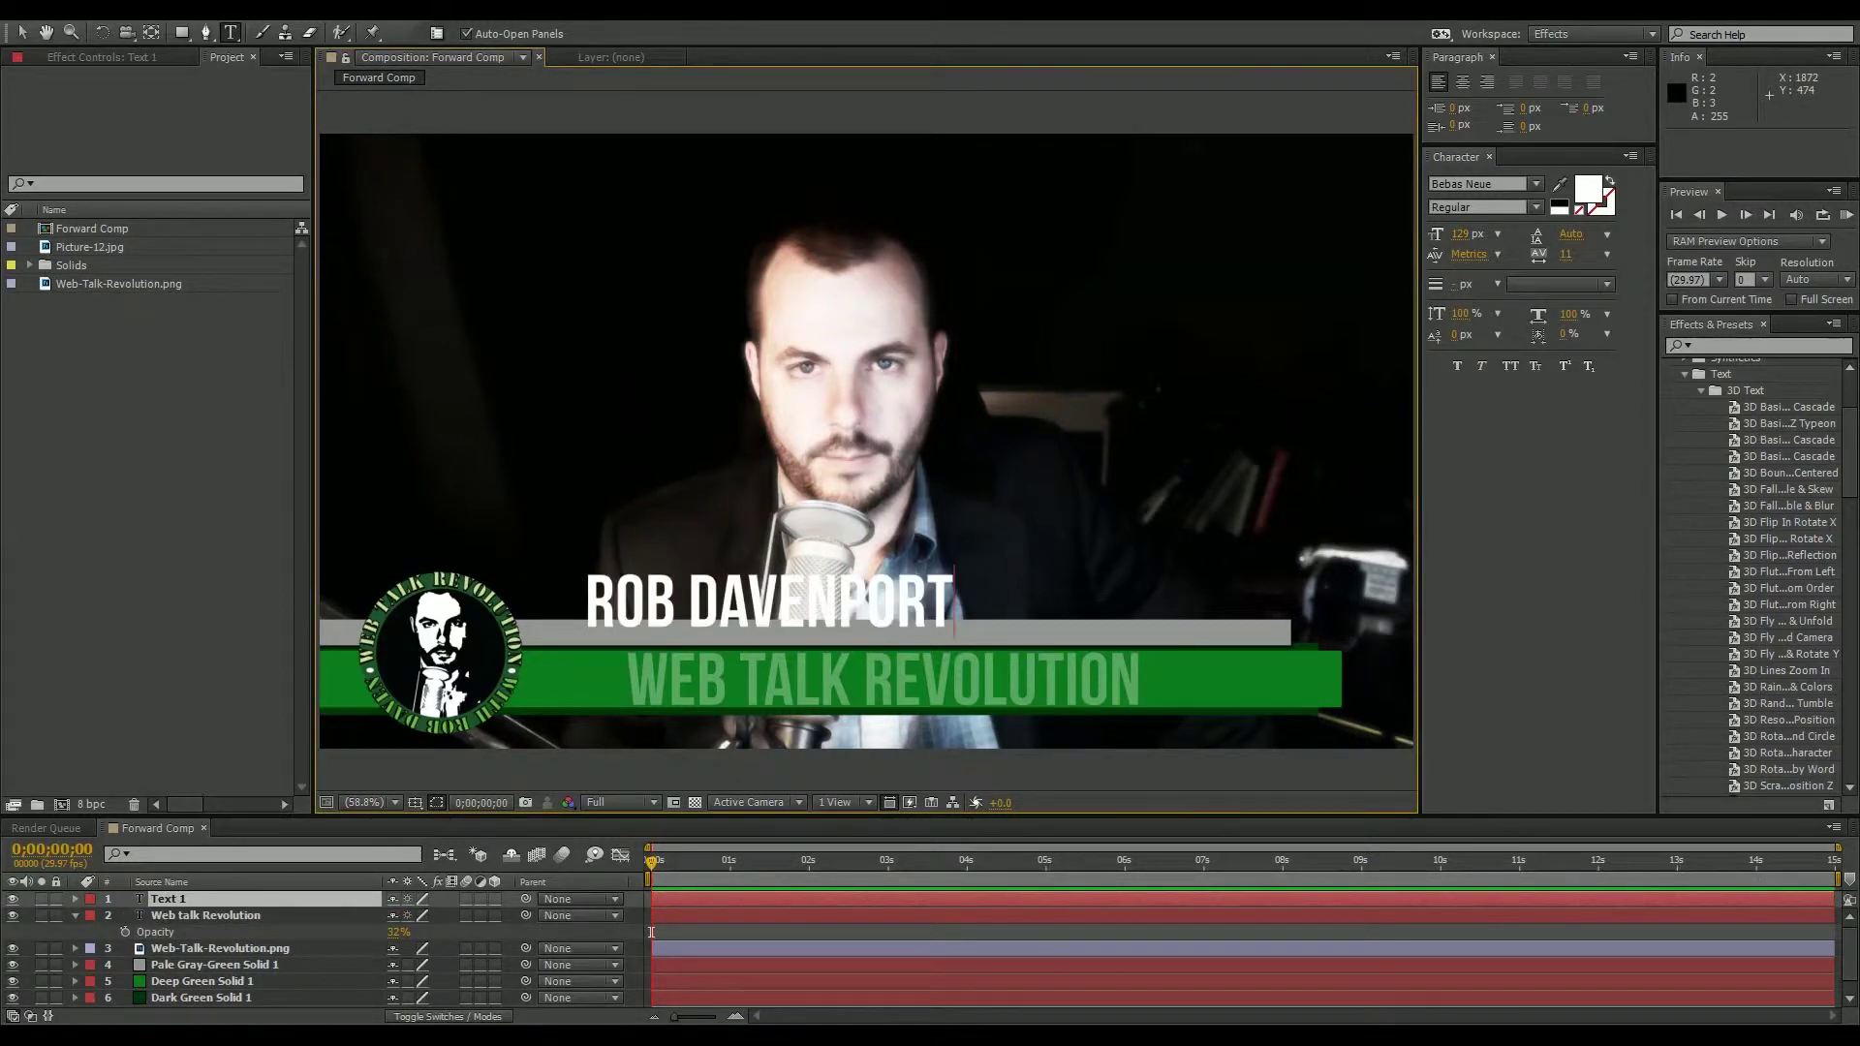
{"action": "left_click", "coordinate": [22, 32]}
{"action": "key", "text": "Return"}
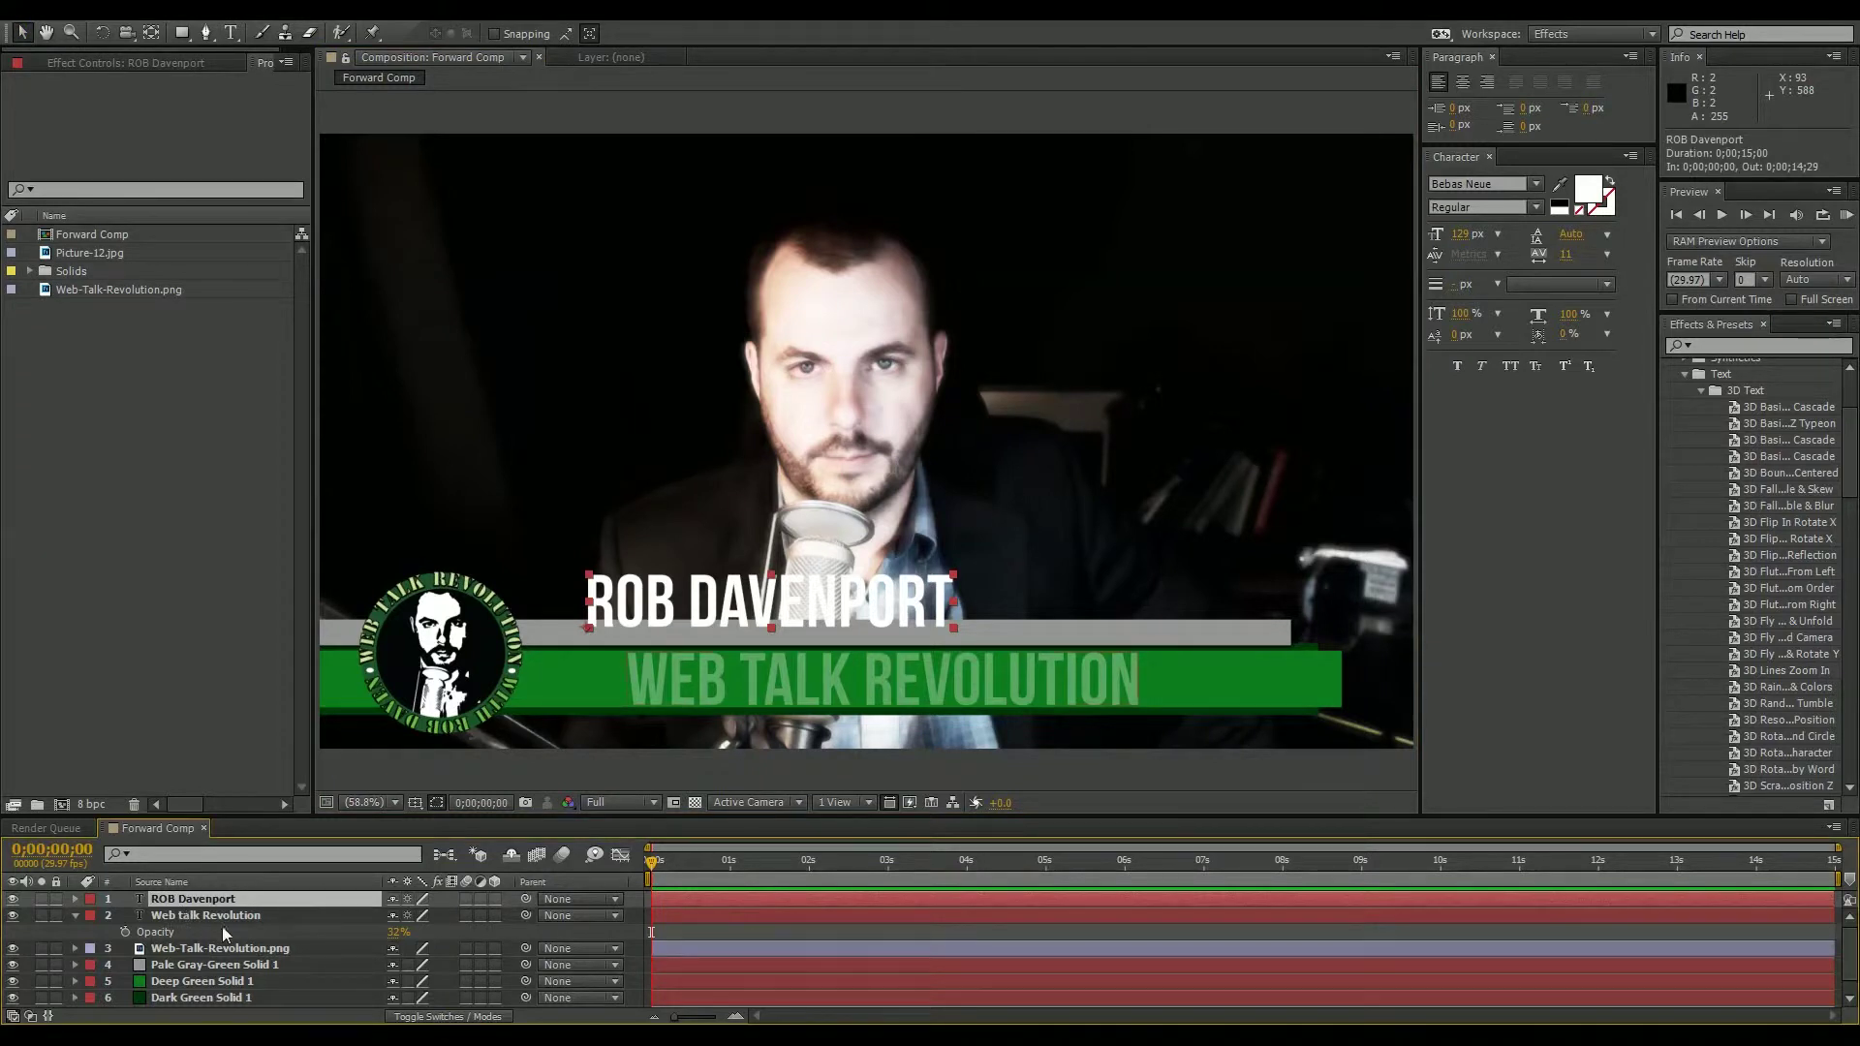
Duplicate the name text layer and set the lower copy's fill to black.
{"action": "key", "text": "ctrl+d"}
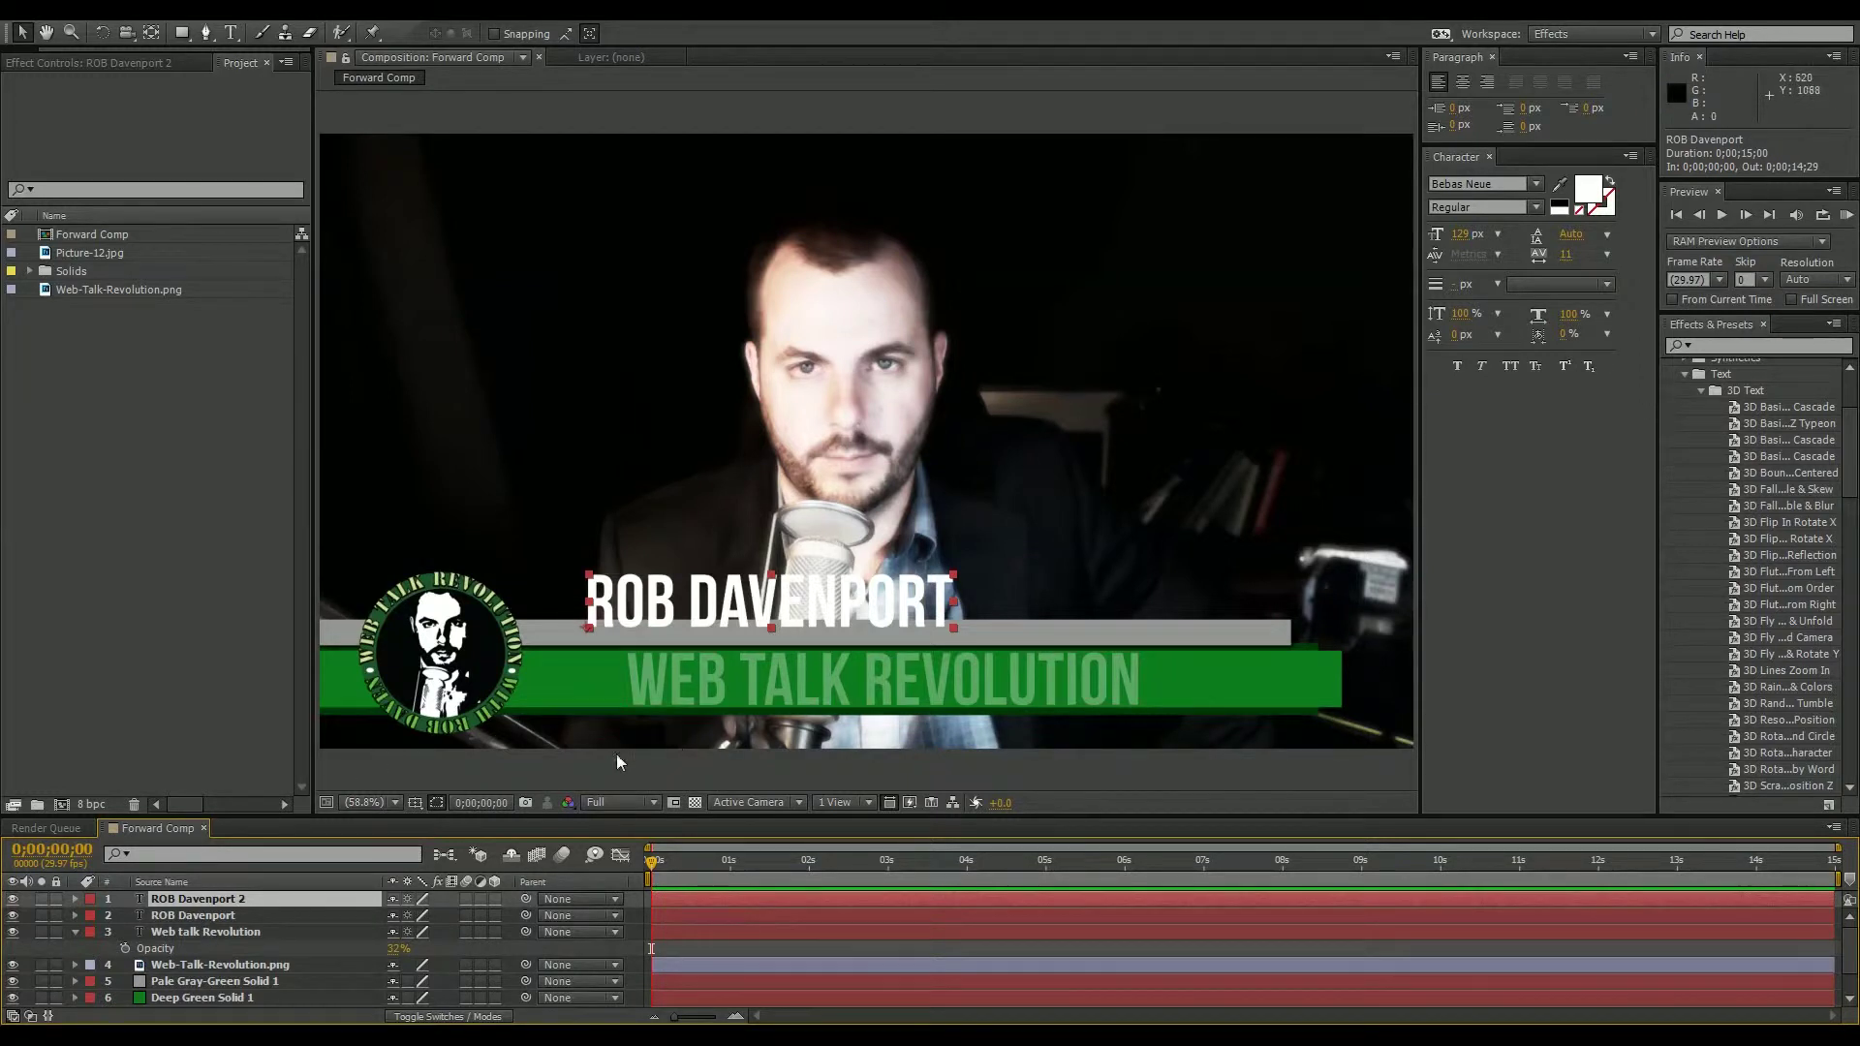
{"action": "left_click", "coordinate": [243, 915]}
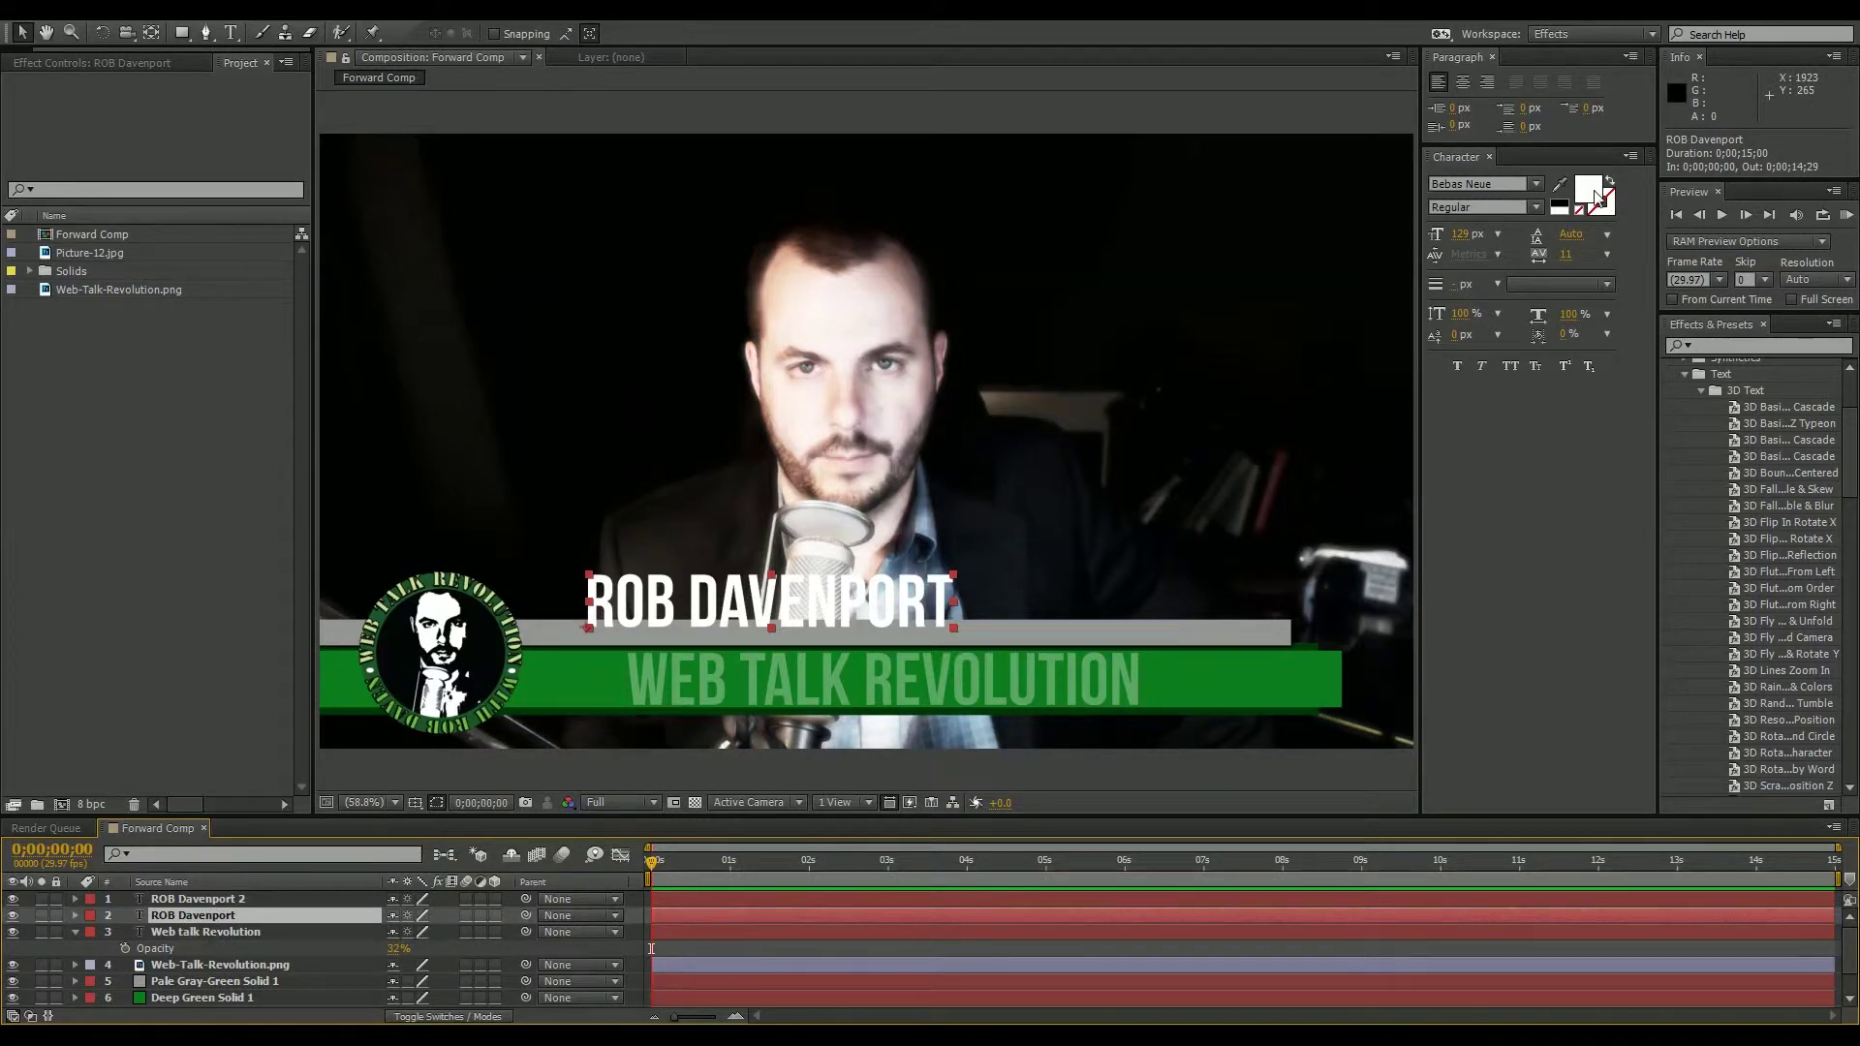
{"action": "left_click", "coordinate": [1558, 207]}
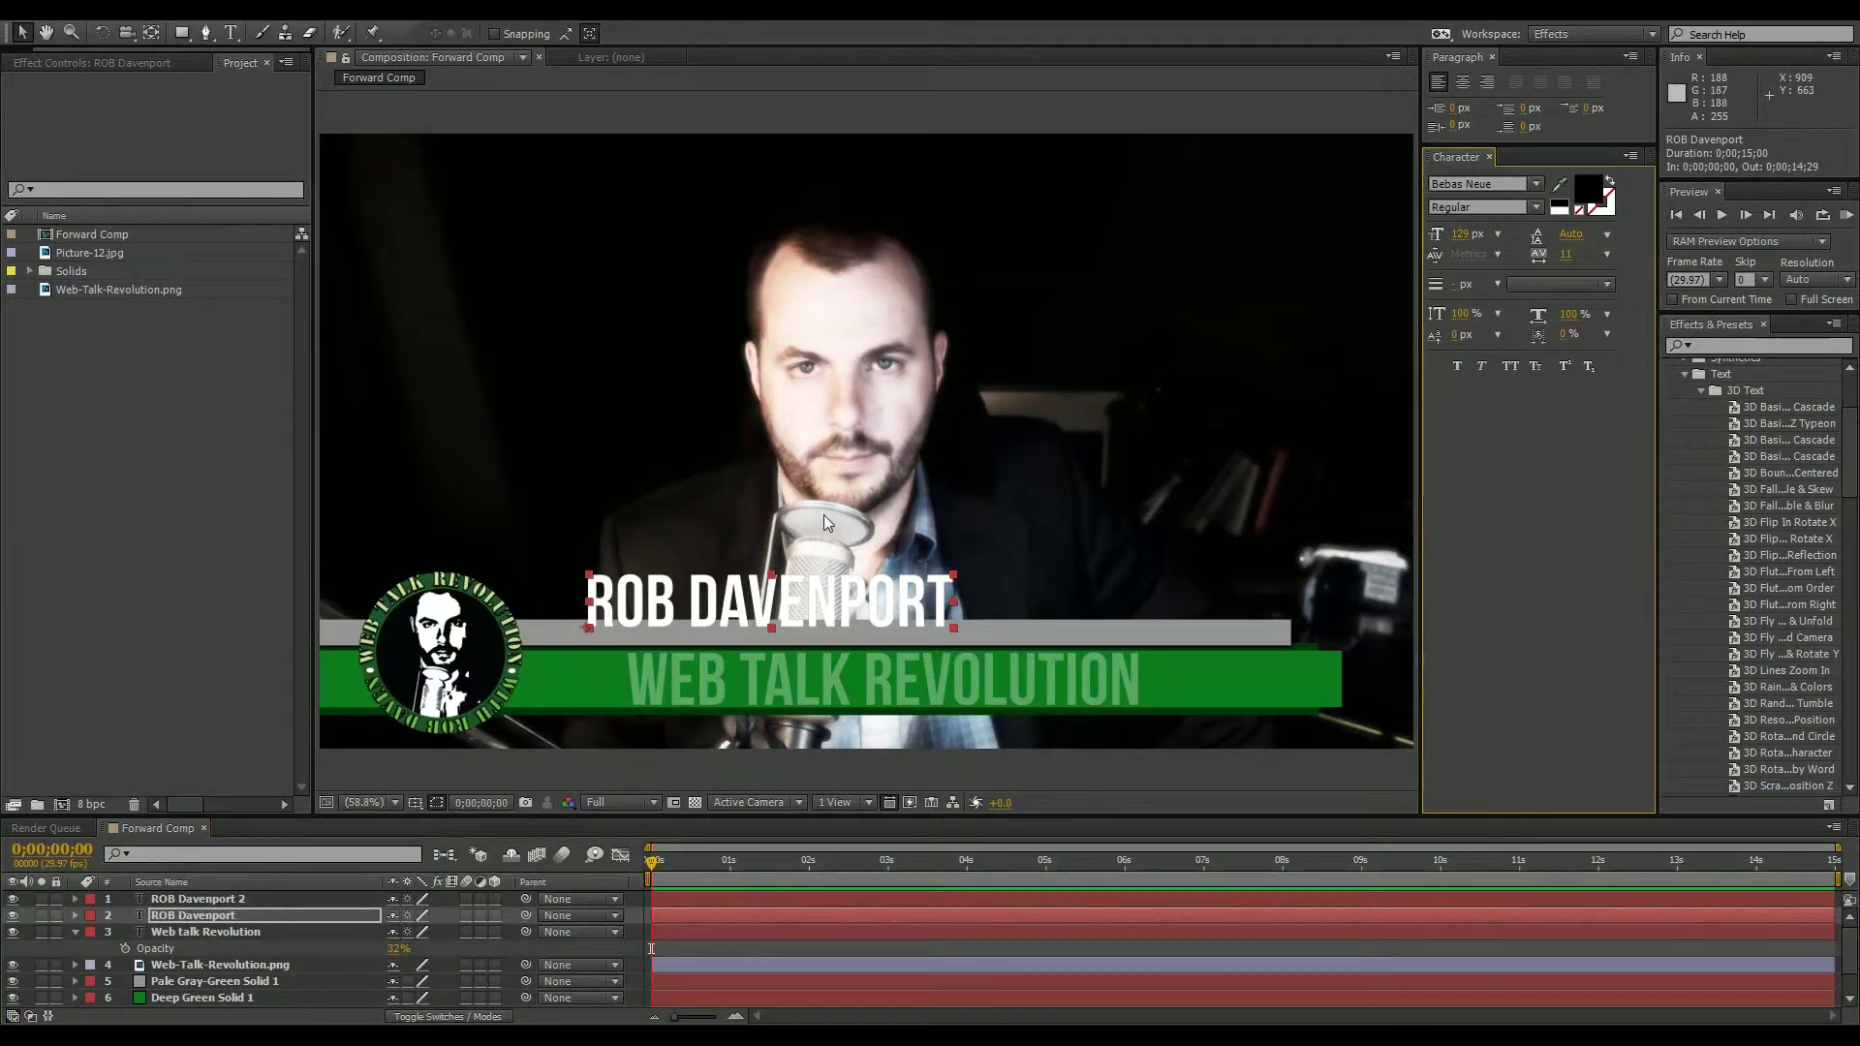
Nudge the black name copy slightly right and down to about 470, 872 as an offset shadow behind the white text.
{"action": "left_click", "coordinate": [22, 34]}
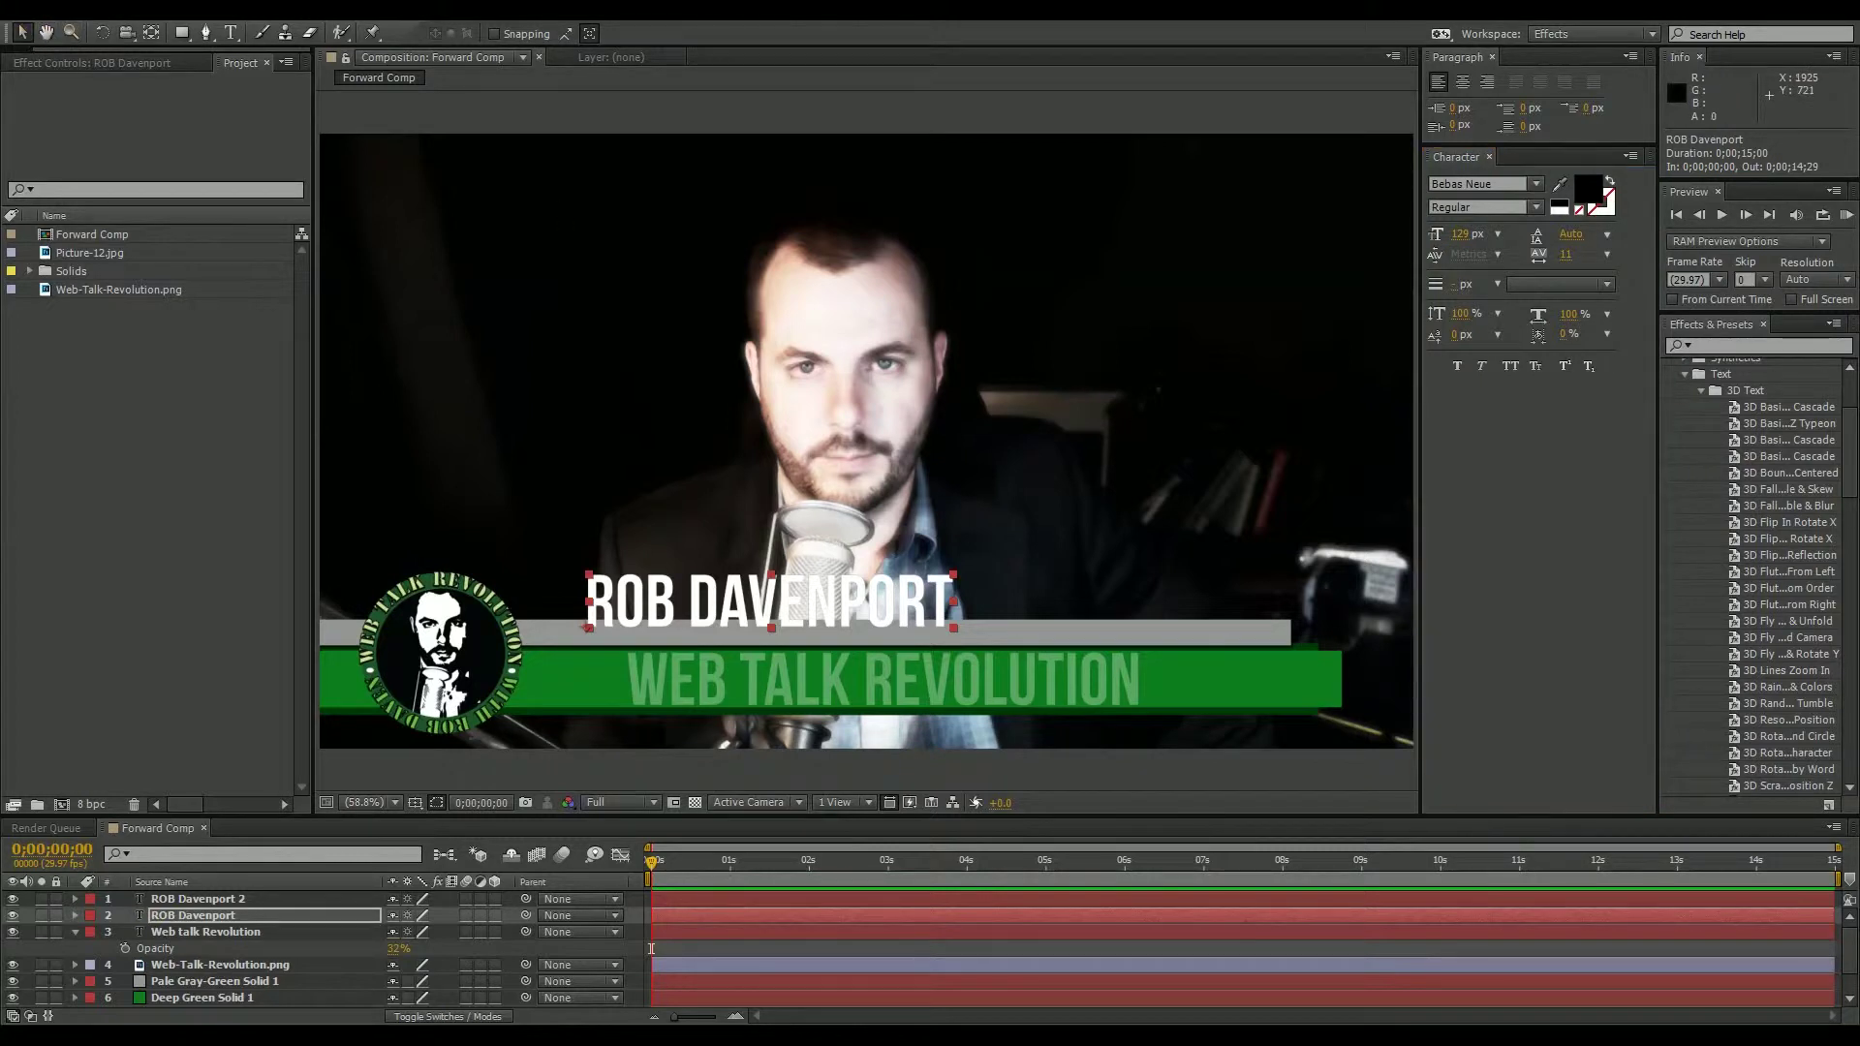
{"action": "key", "text": "Right"}
{"action": "key", "text": "Right"}
{"action": "key", "text": "Right"}
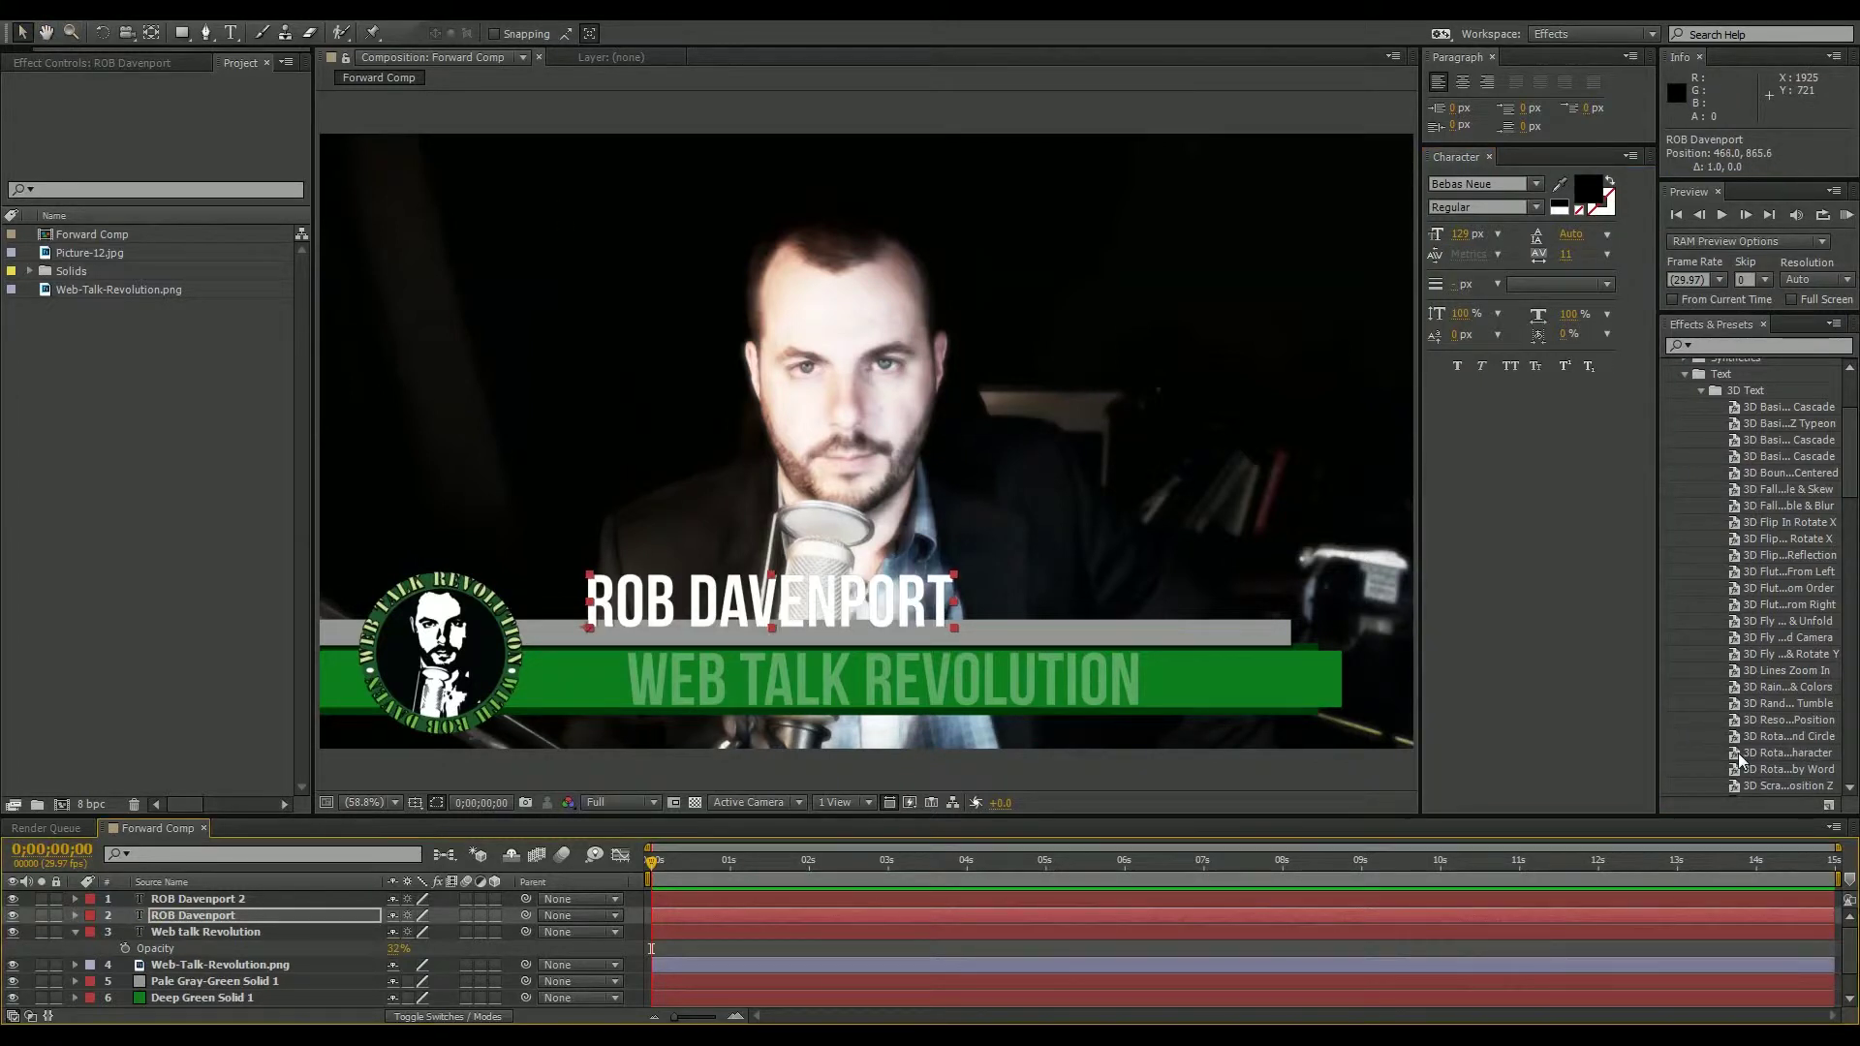
{"action": "key", "text": "Right"}
{"action": "key", "text": "Right"}
{"action": "key", "text": "Down"}
{"action": "key", "text": "Down"}
{"action": "key", "text": "Down"}
{"action": "key", "text": "Down"}
{"action": "key", "text": "Down"}
{"action": "key", "text": "Down"}
{"action": "key", "text": "Down"}
{"action": "key", "text": "Down"}
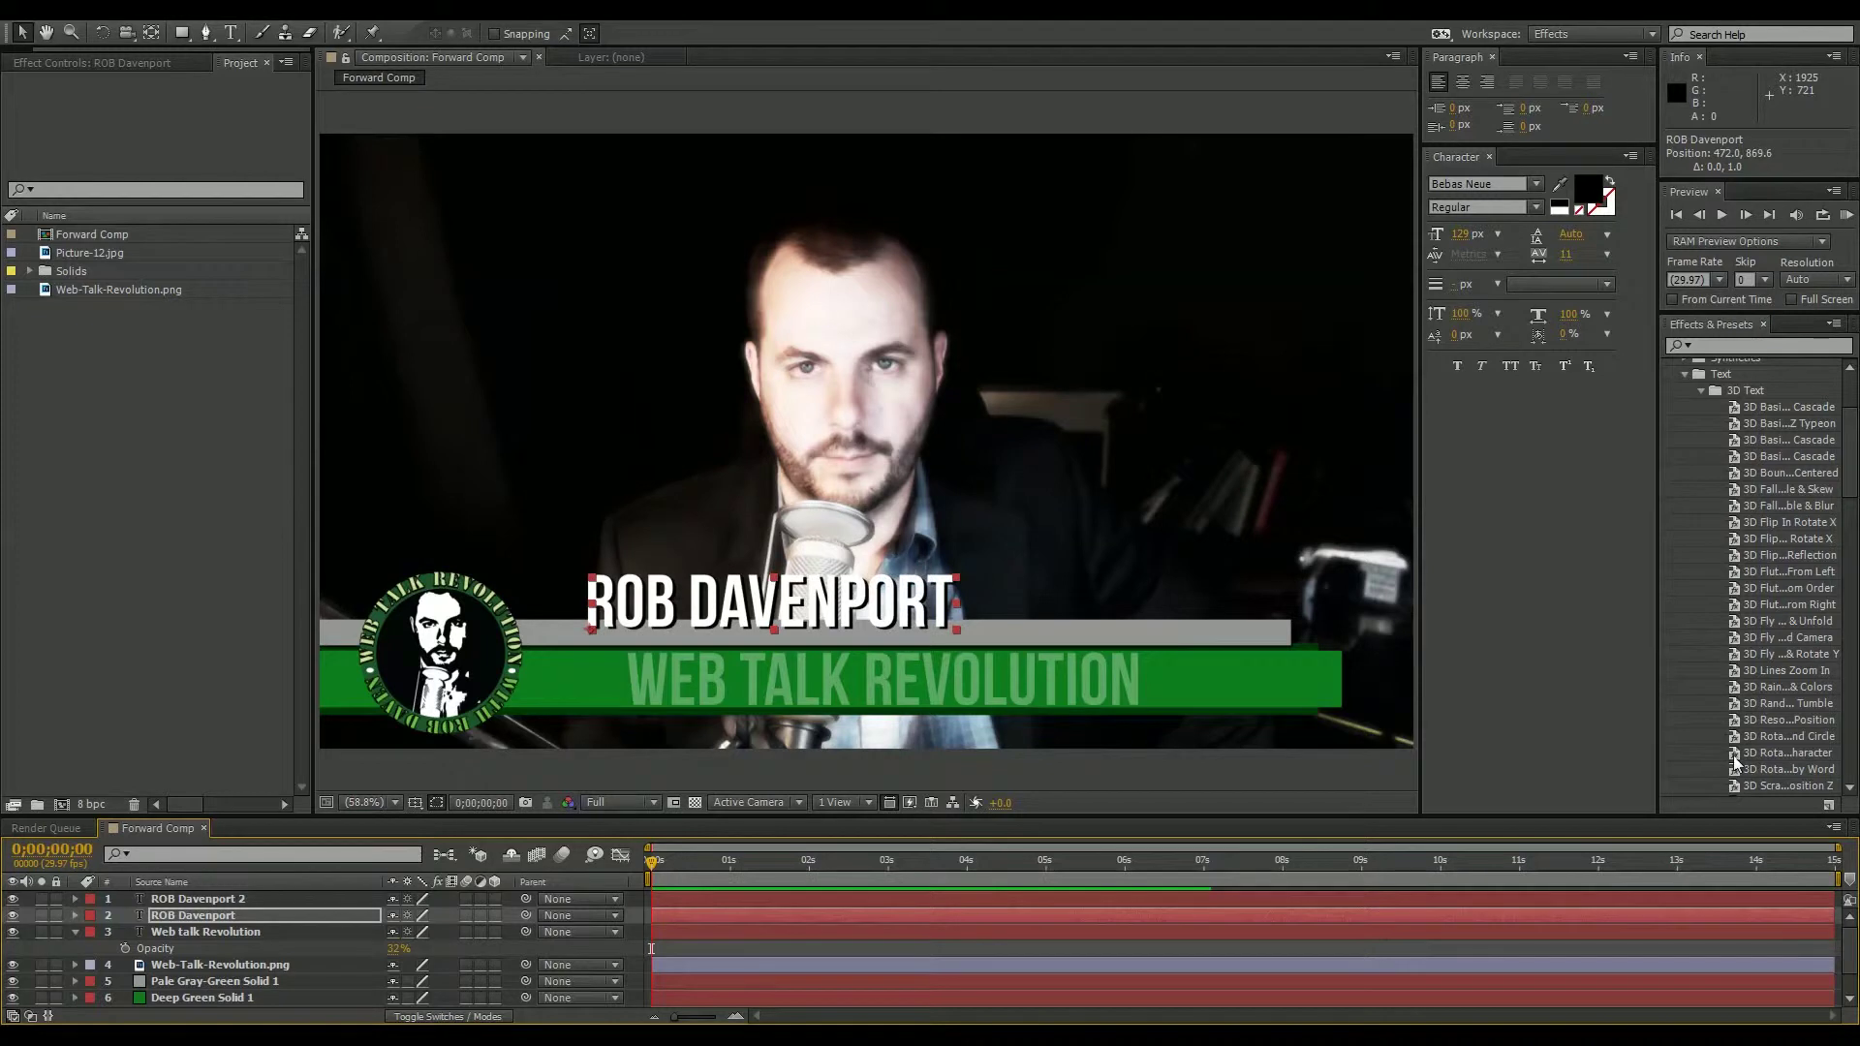
{"action": "key", "text": "Up"}
{"action": "key", "text": "Up"}
{"action": "key", "text": "Left"}
{"action": "key", "text": "Left"}
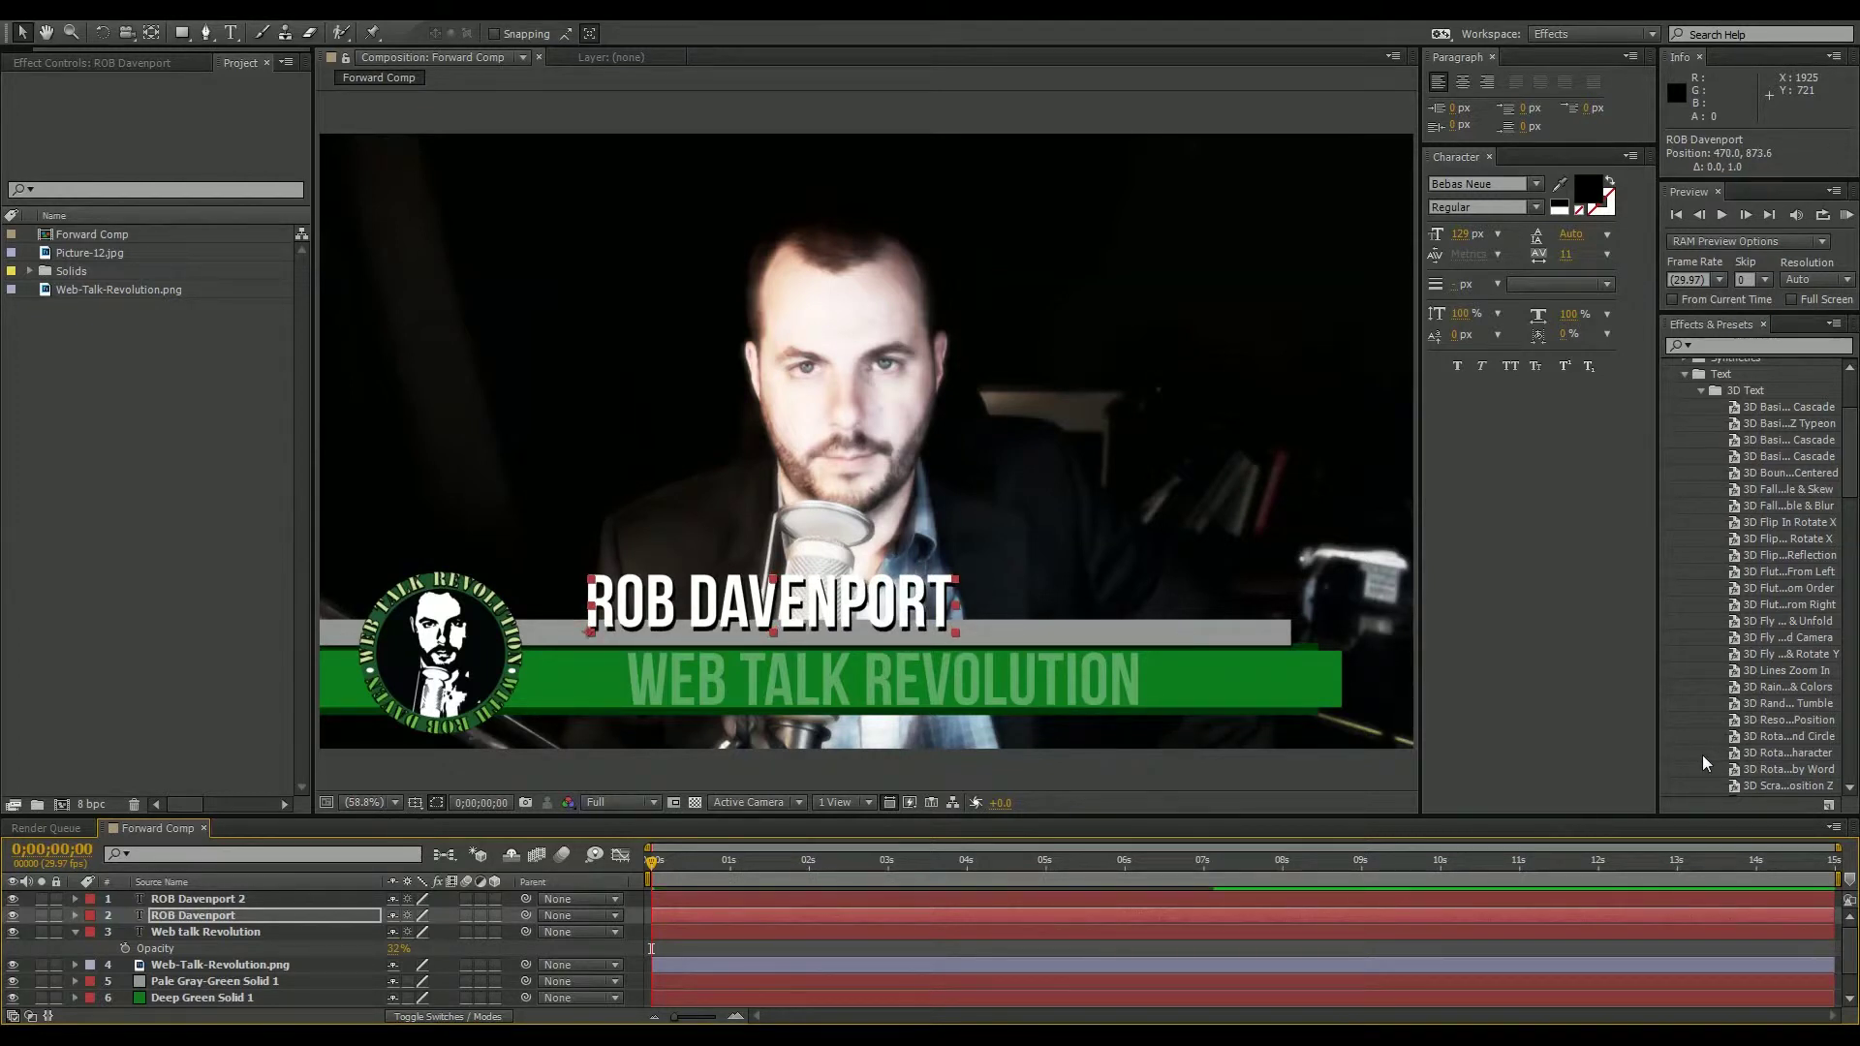
{"action": "key", "text": "Up"}
{"action": "key", "text": "Up"}
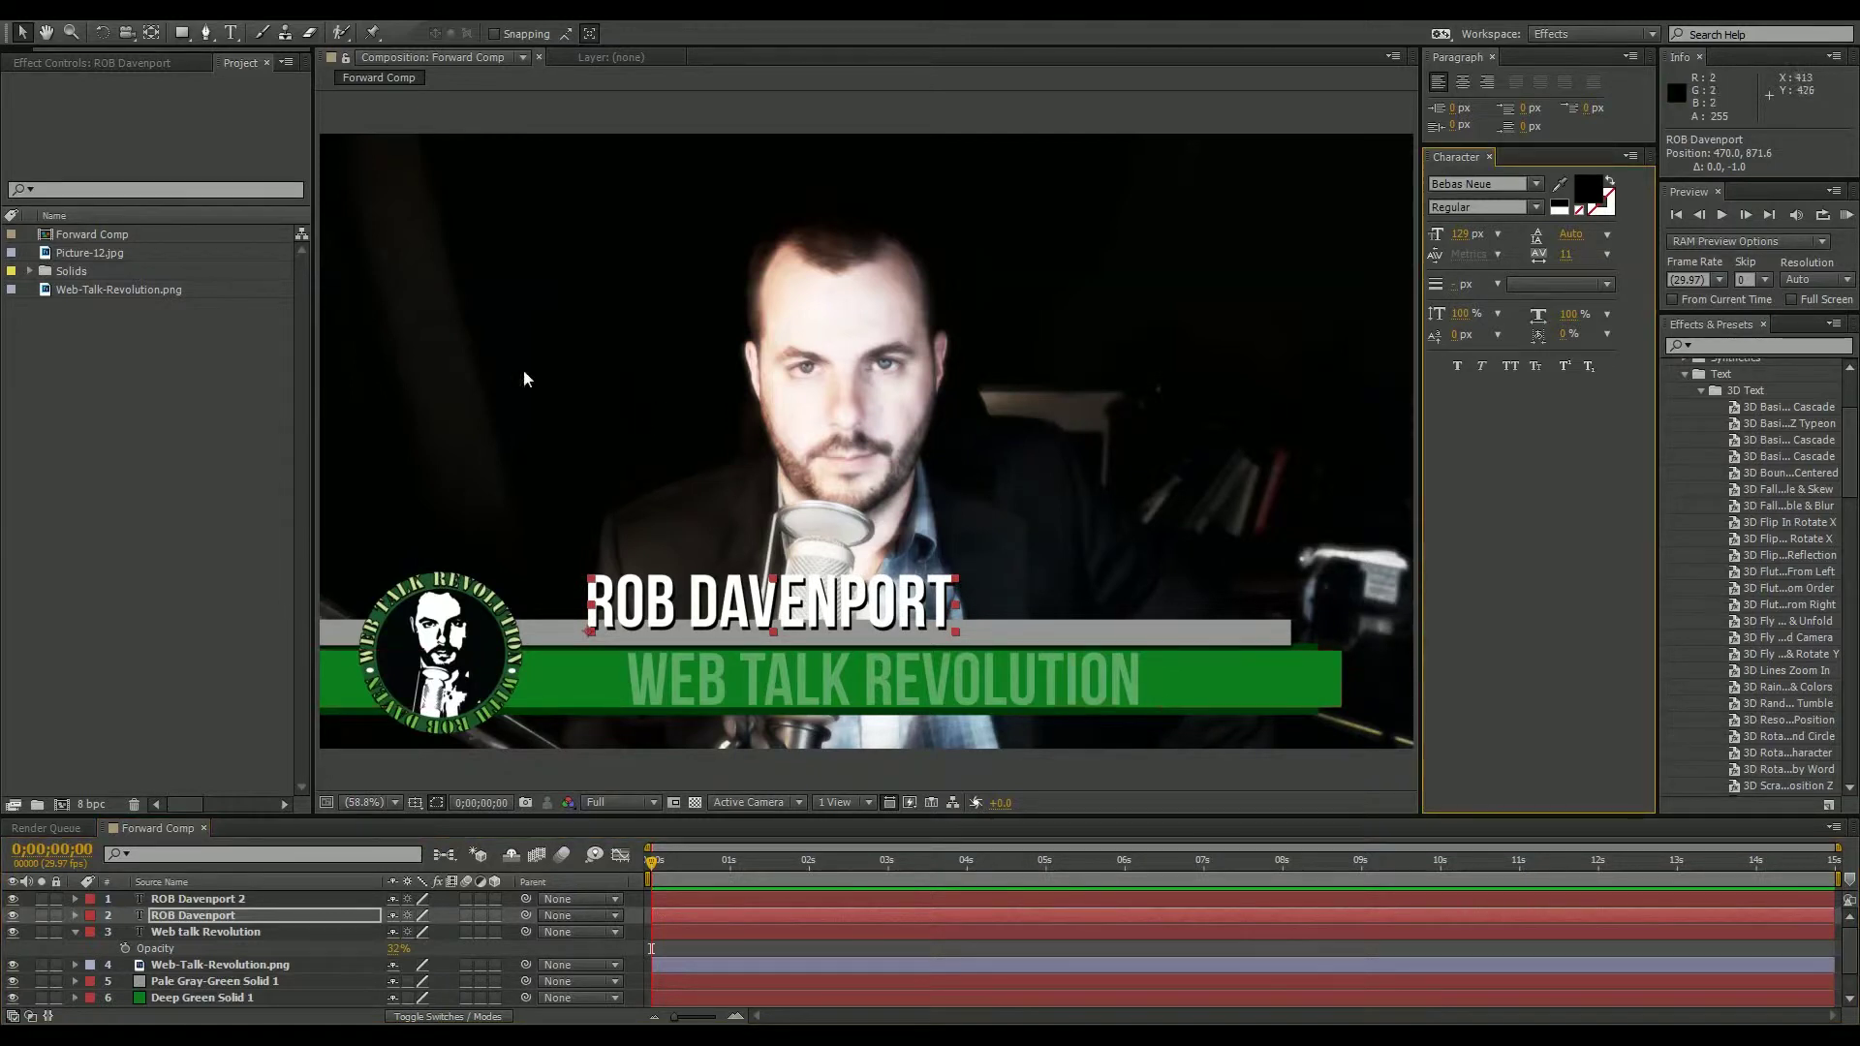
Move the white name text and its black copy together slightly left and down to about 403, 881.
{"action": "left_click", "coordinate": [416, 780]}
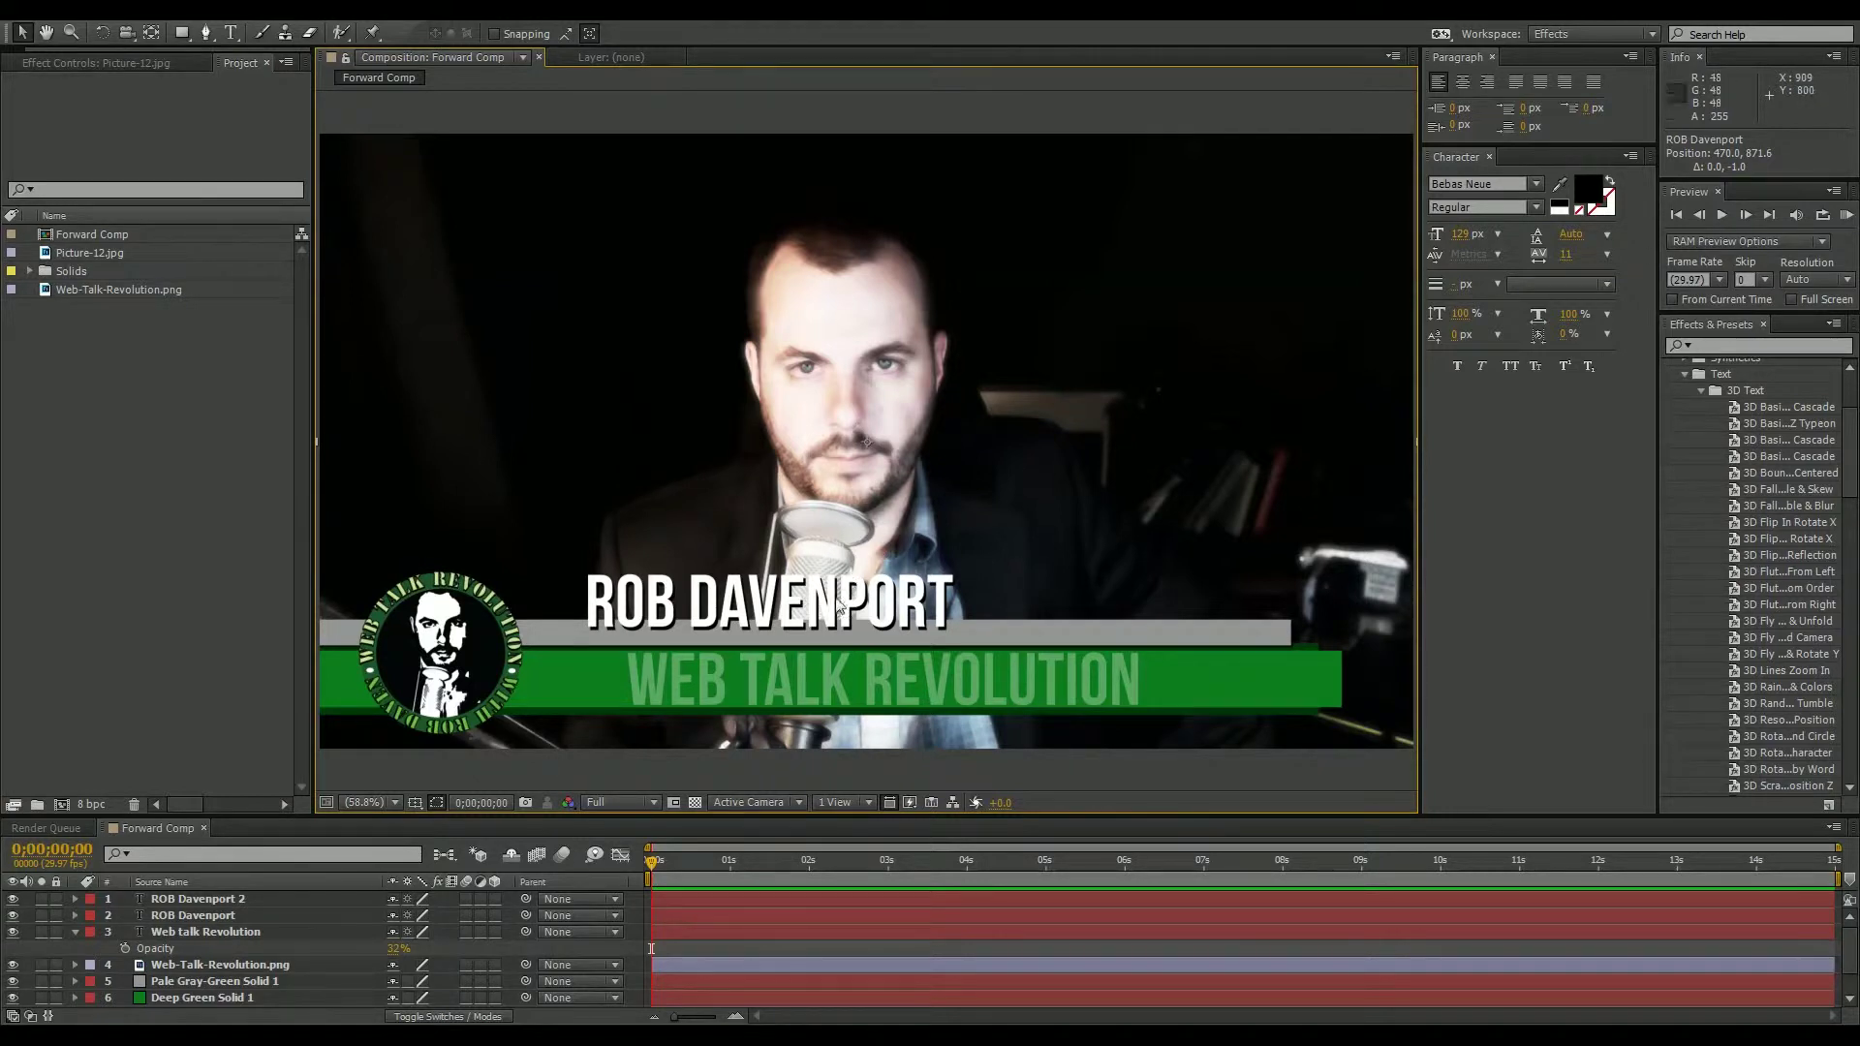
{"action": "left_click", "coordinate": [207, 901]}
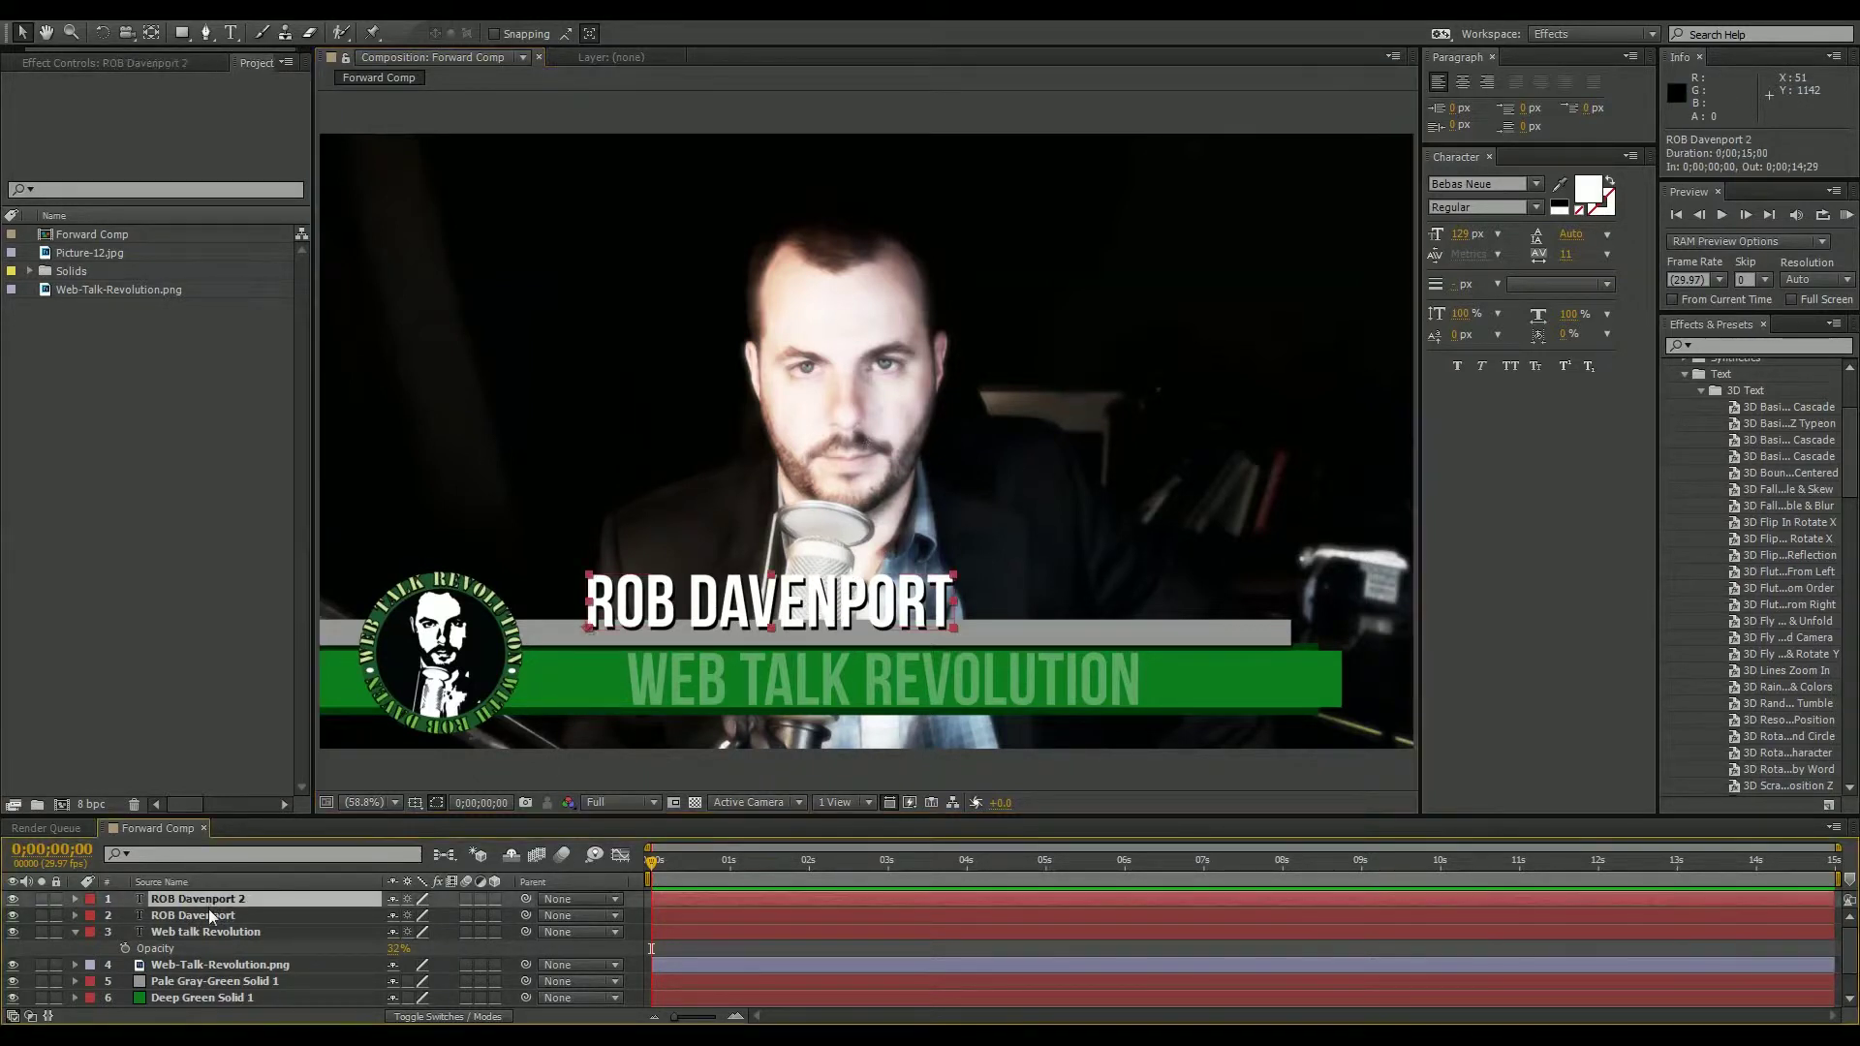
{"action": "left_click", "coordinate": [217, 915], "text": "shift"}
{"action": "left_click_drag", "start_coordinate": [733, 603], "coordinate": [697, 614]}
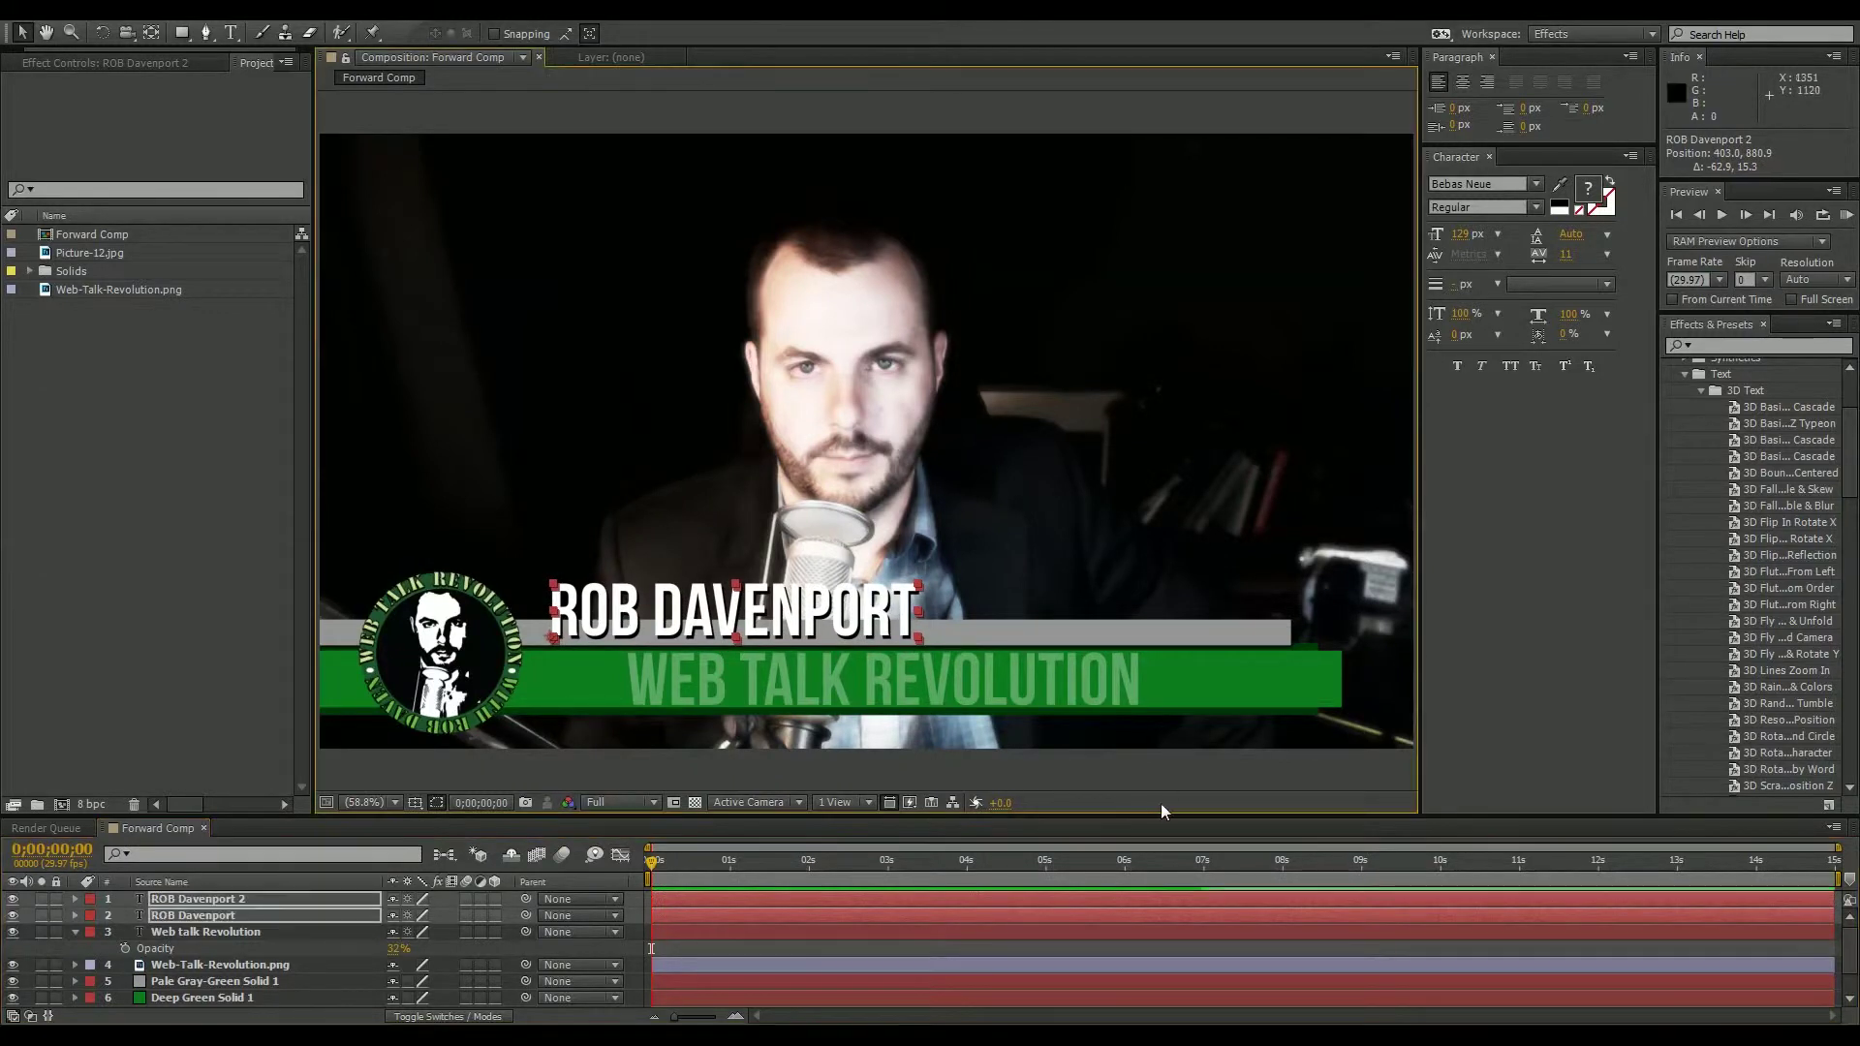
{"action": "left_click", "coordinate": [1457, 533]}
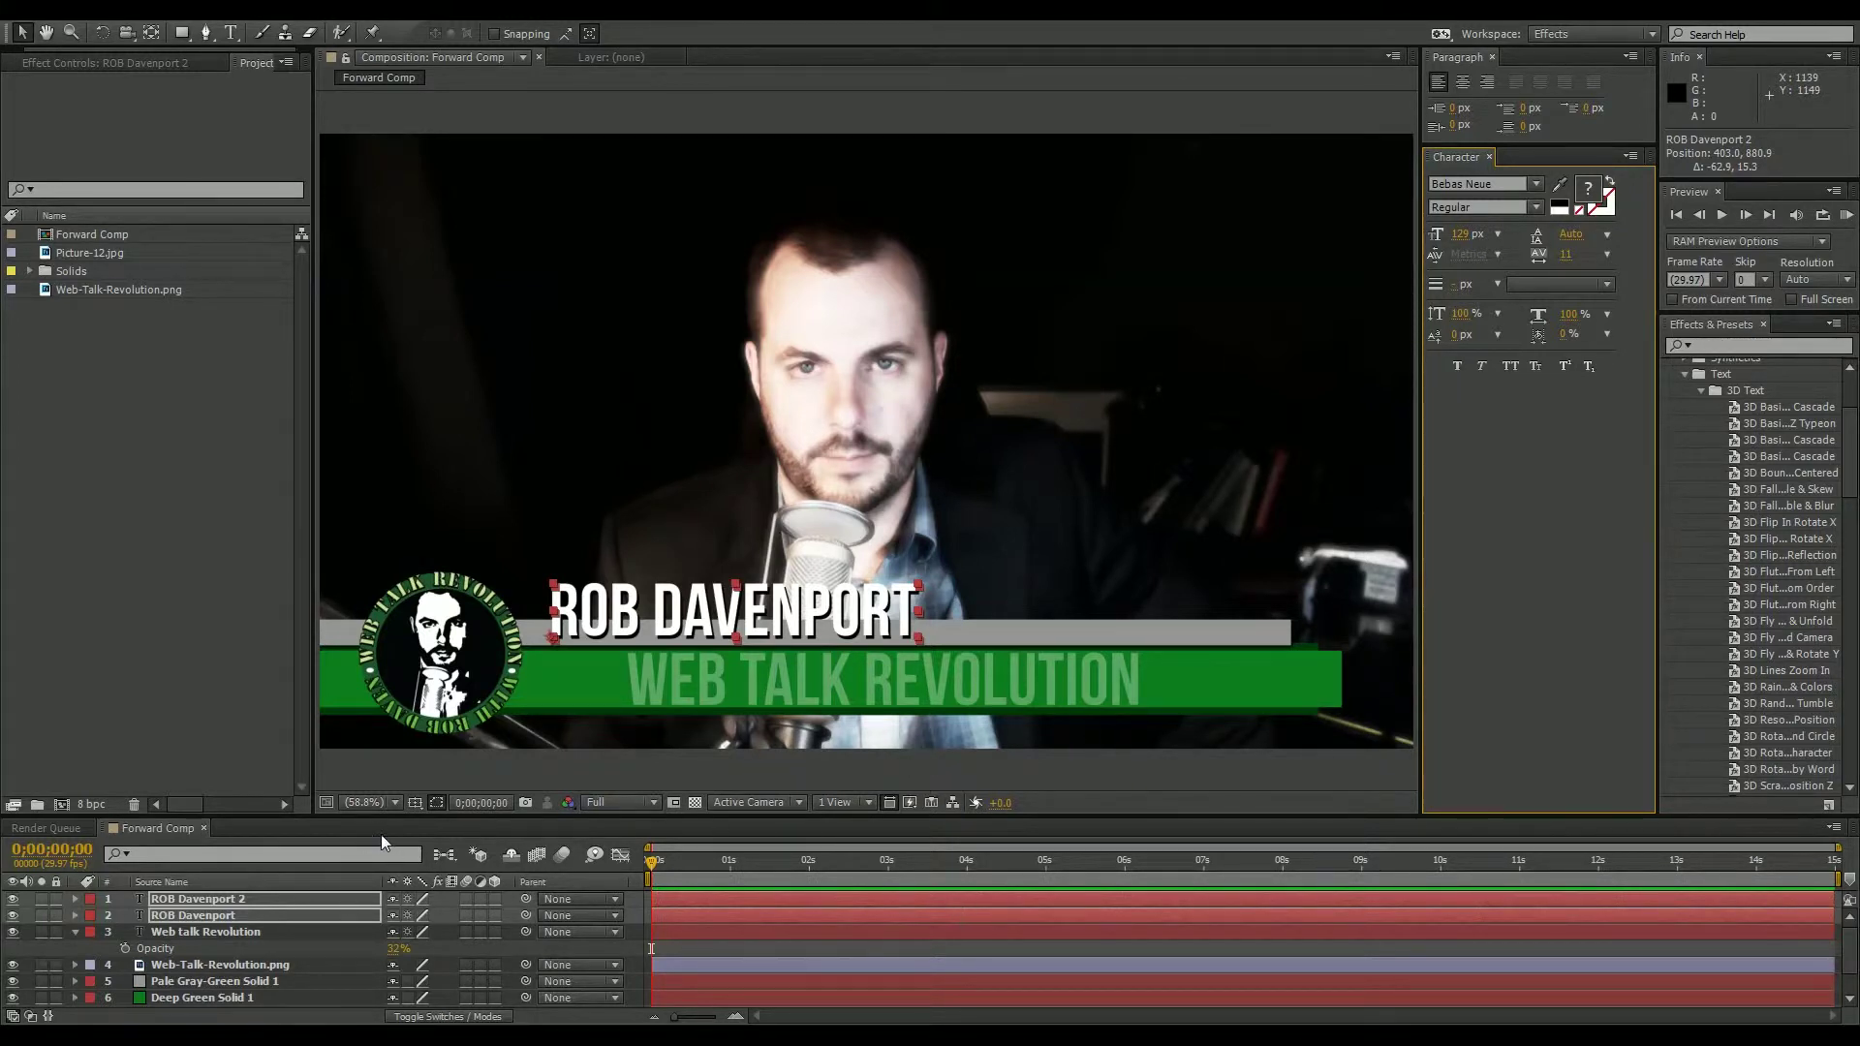
Enlarge the timeline area and hide both name layers, the show title layer and the Web-Talk-Revolution.png logo.
{"action": "left_click_drag", "start_coordinate": [520, 816], "coordinate": [520, 696]}
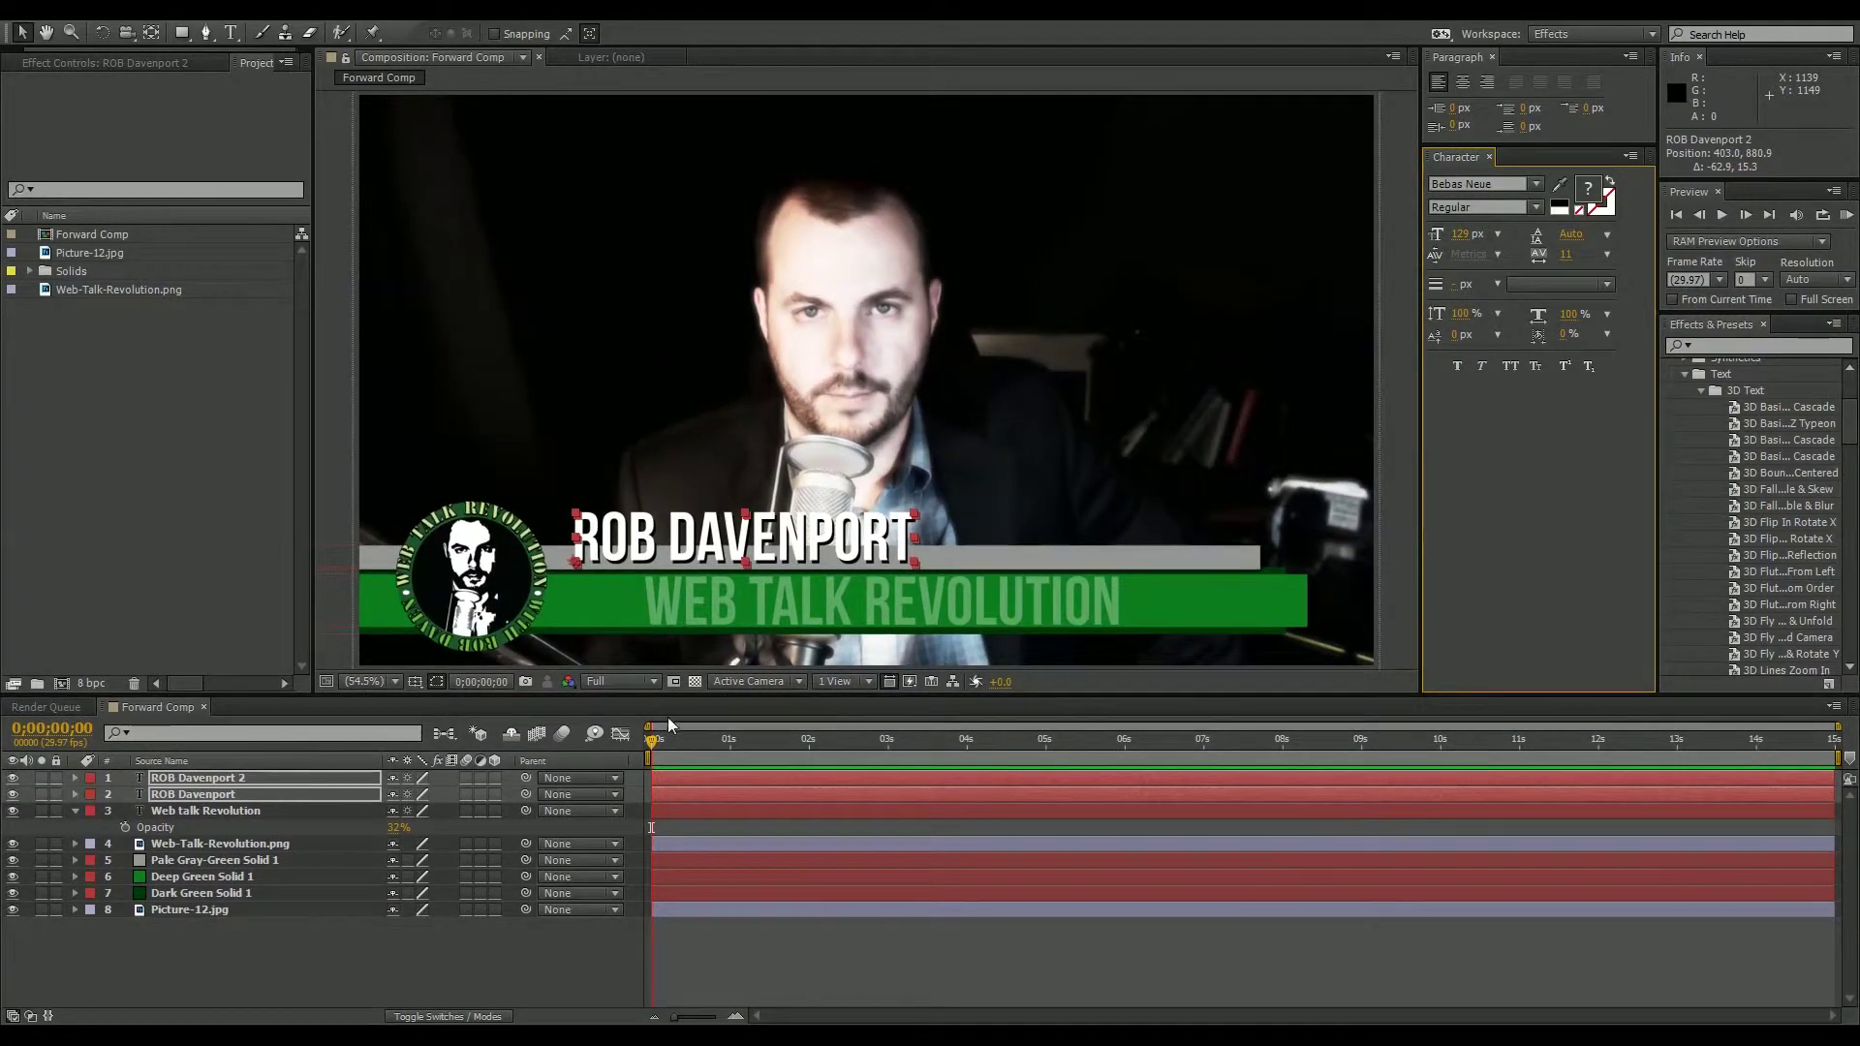
{"action": "left_click_drag", "start_coordinate": [655, 742], "coordinate": [771, 744]}
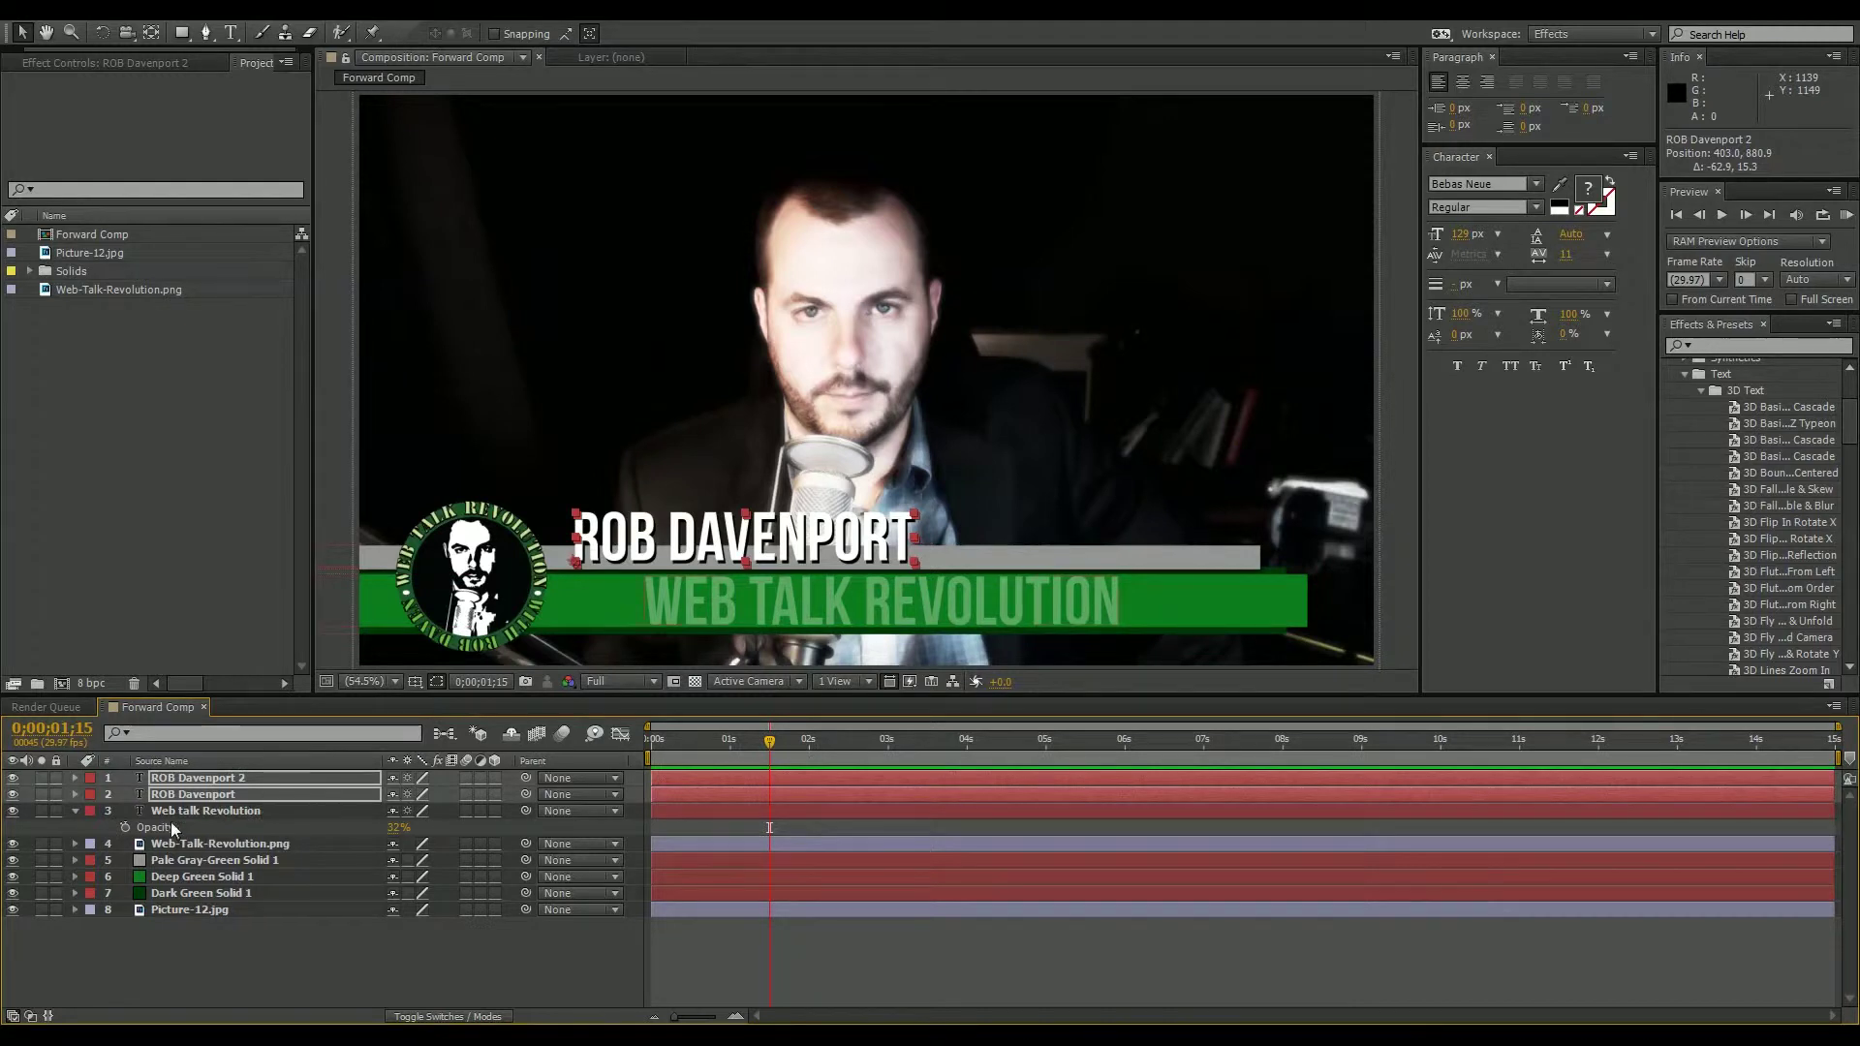
{"action": "left_click_drag", "start_coordinate": [13, 778], "coordinate": [12, 794]}
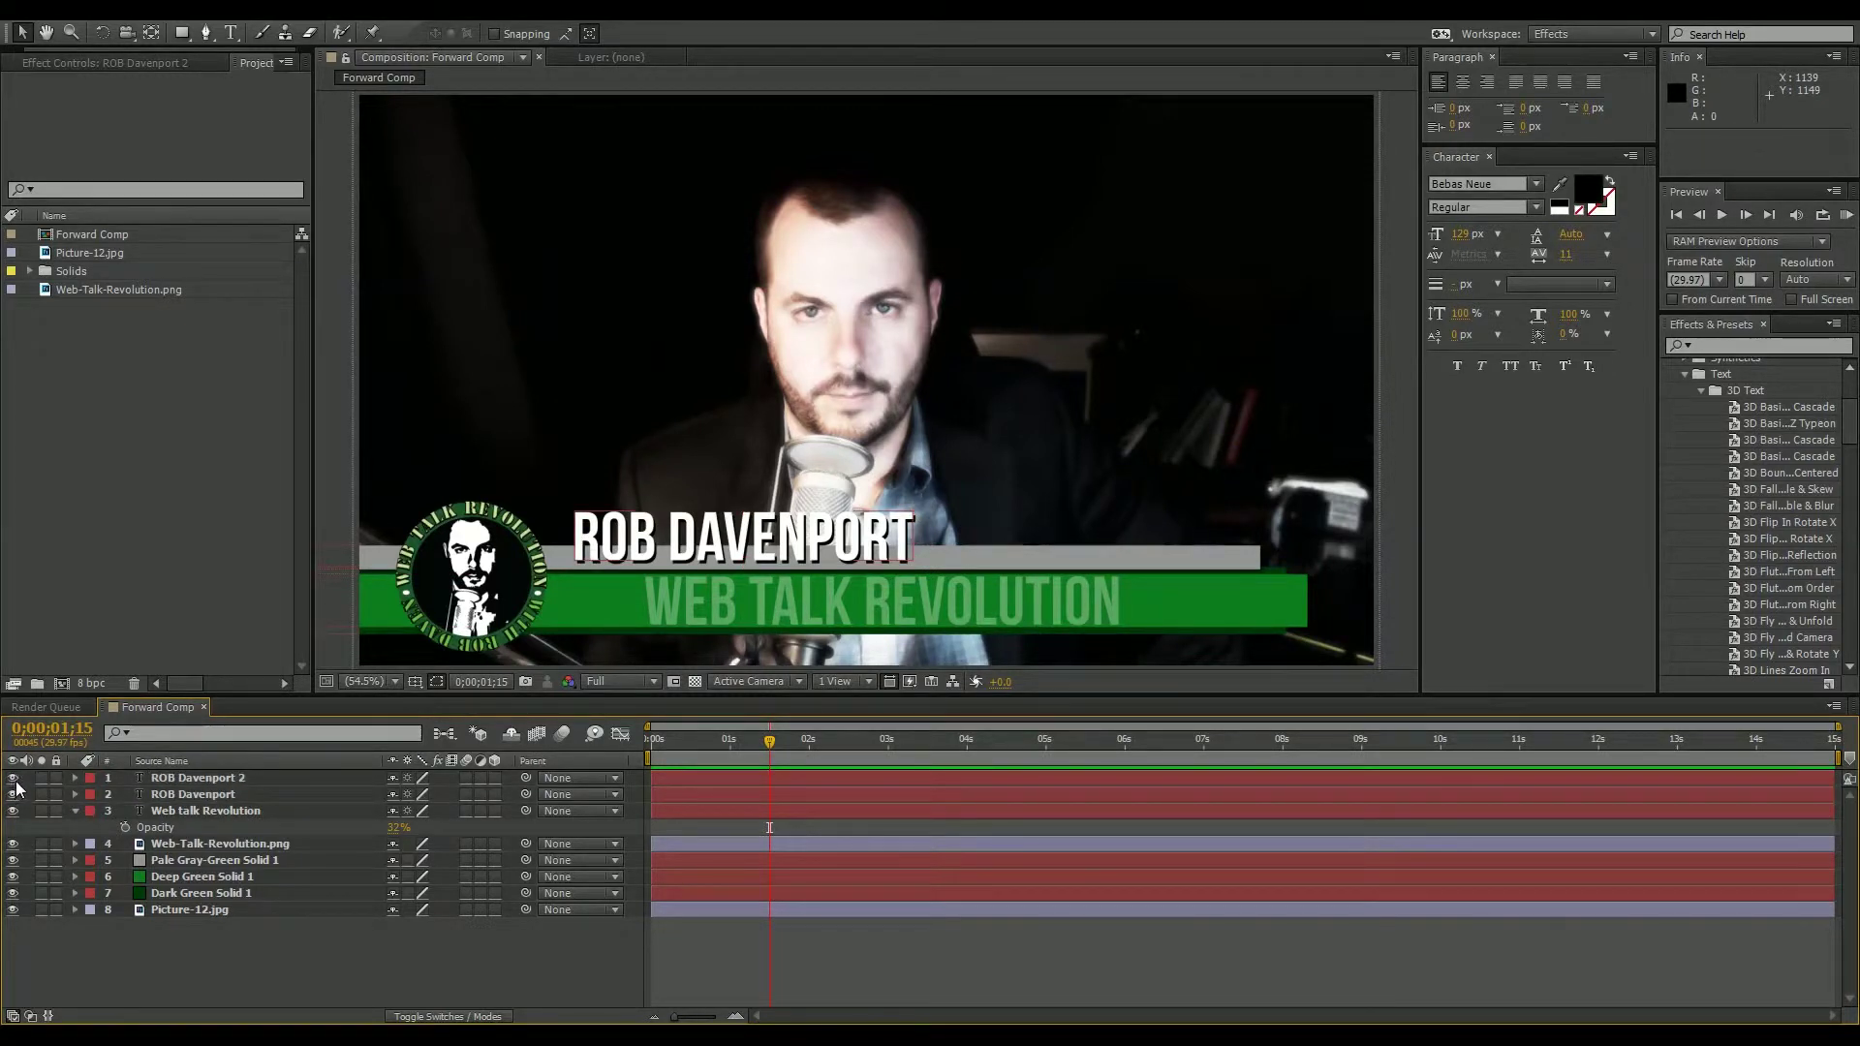
{"action": "left_click", "coordinate": [13, 810]}
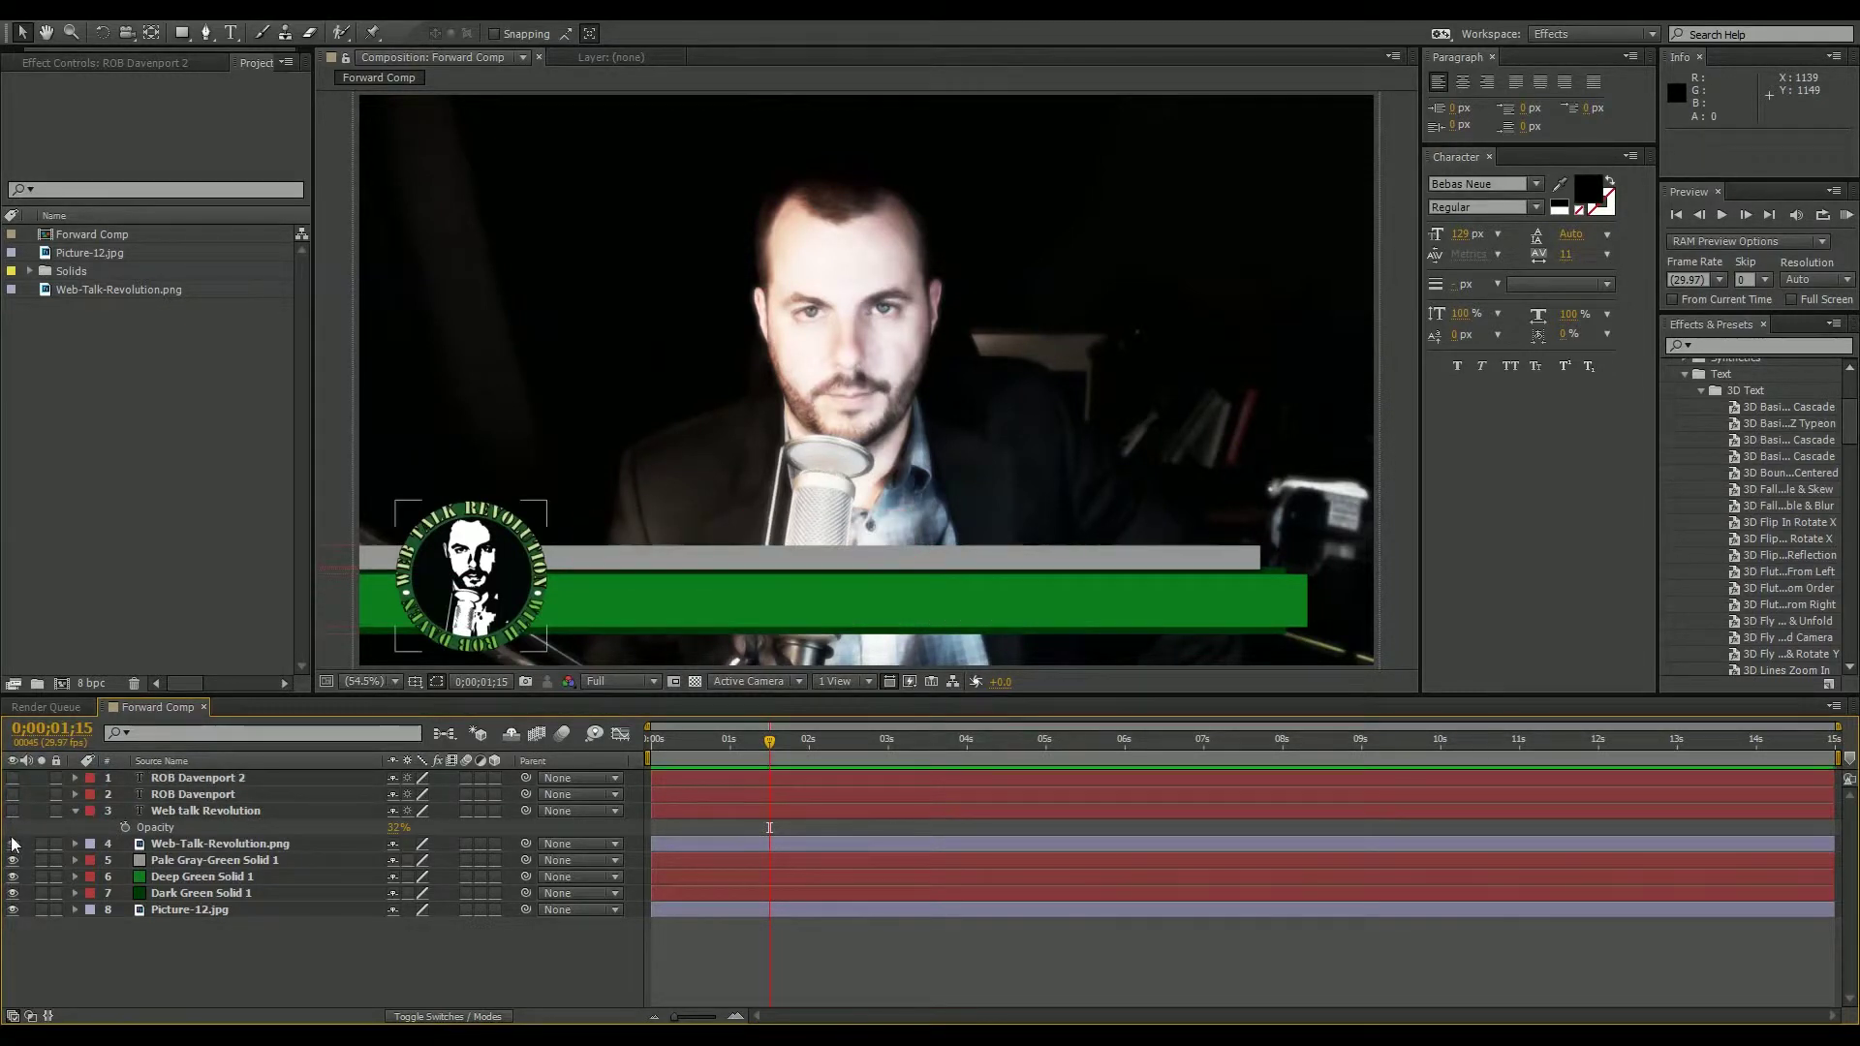
{"action": "left_click", "coordinate": [13, 844]}
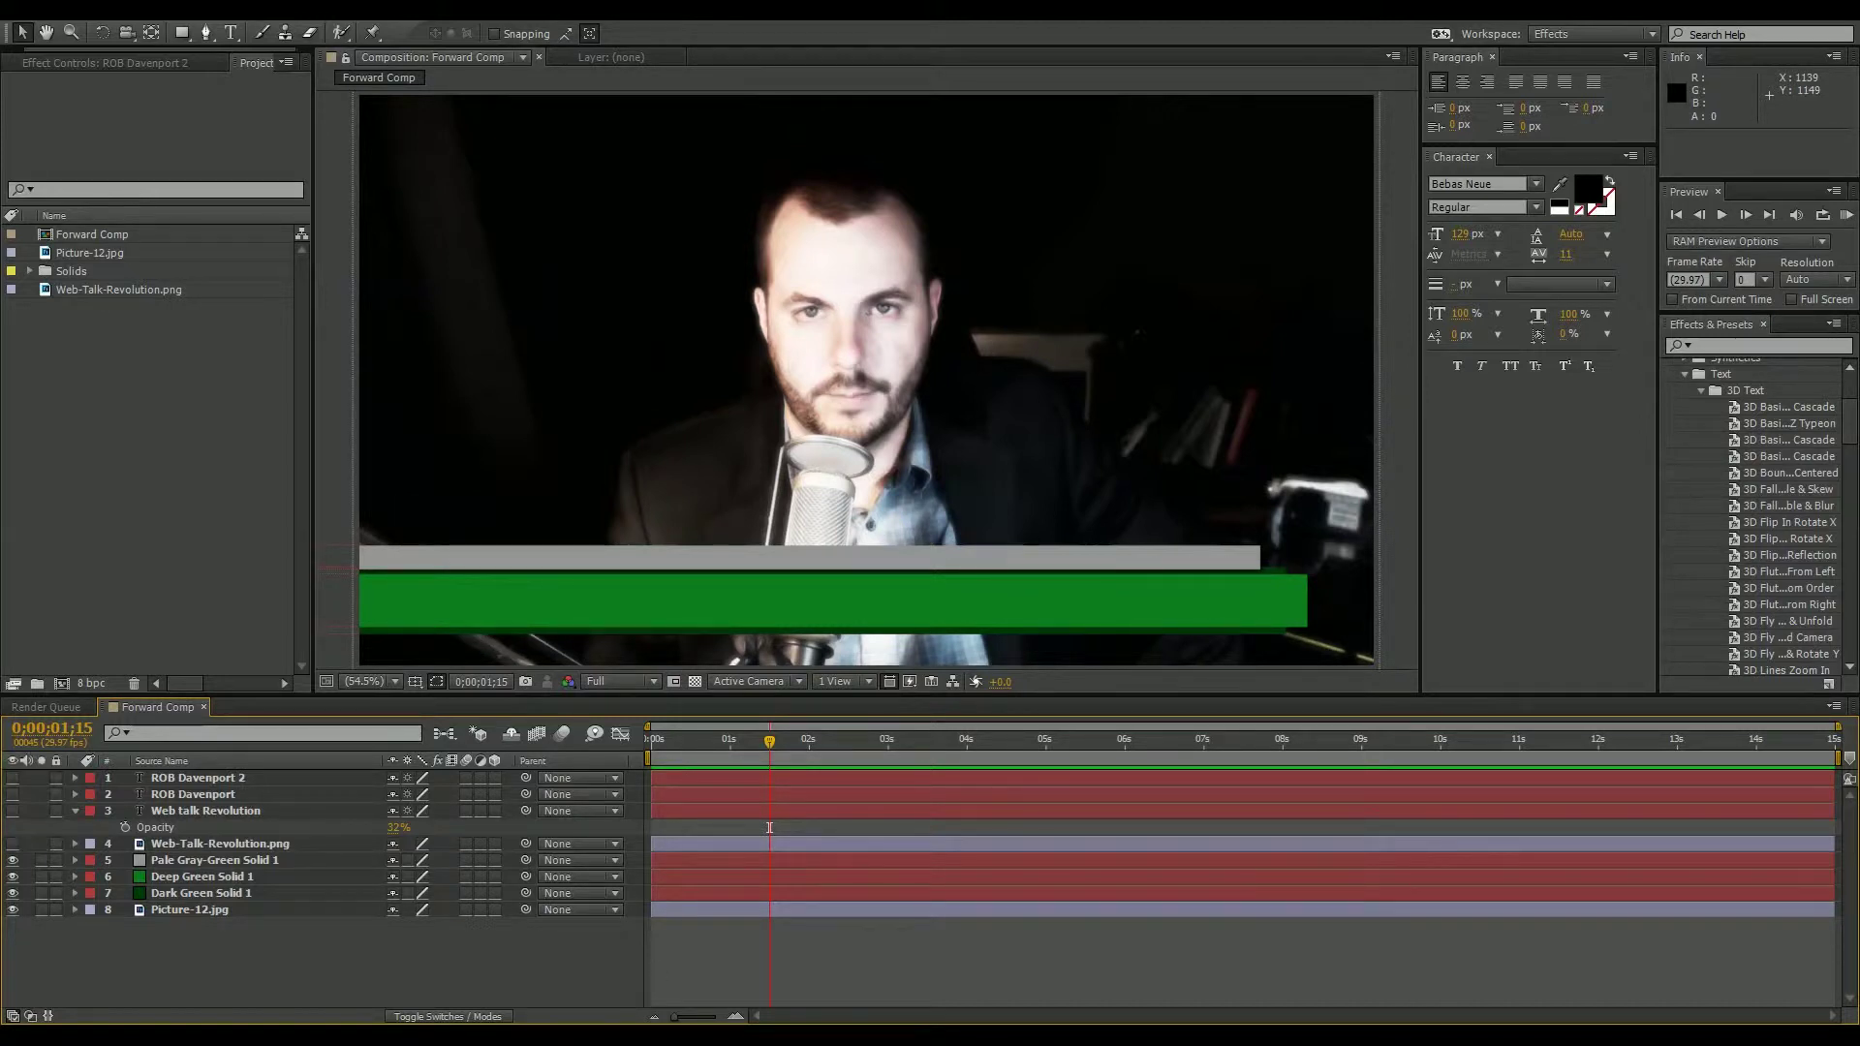
Start a Position keyframe on the Dark Green Solid 1 layer at 0;00;00;00.
{"action": "left_click", "coordinate": [145, 860]}
{"action": "left_click", "coordinate": [222, 897]}
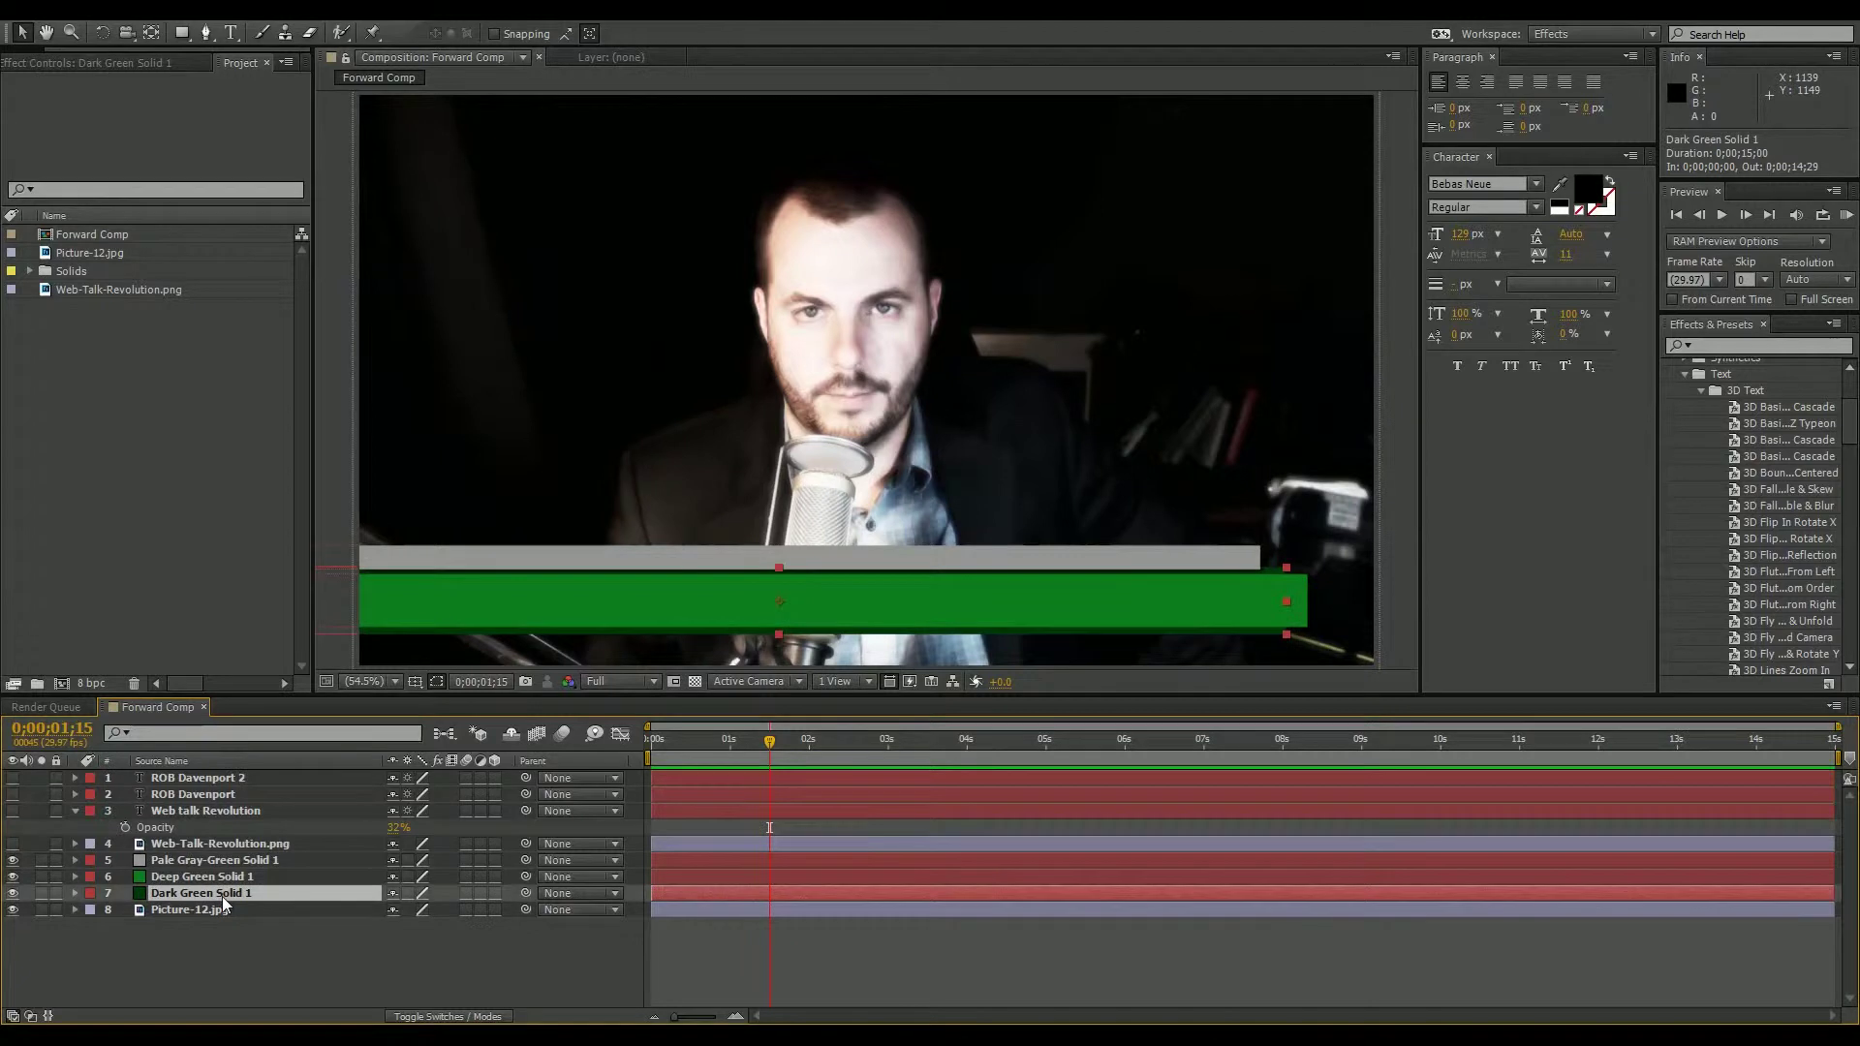
{"action": "left_click", "coordinate": [224, 876]}
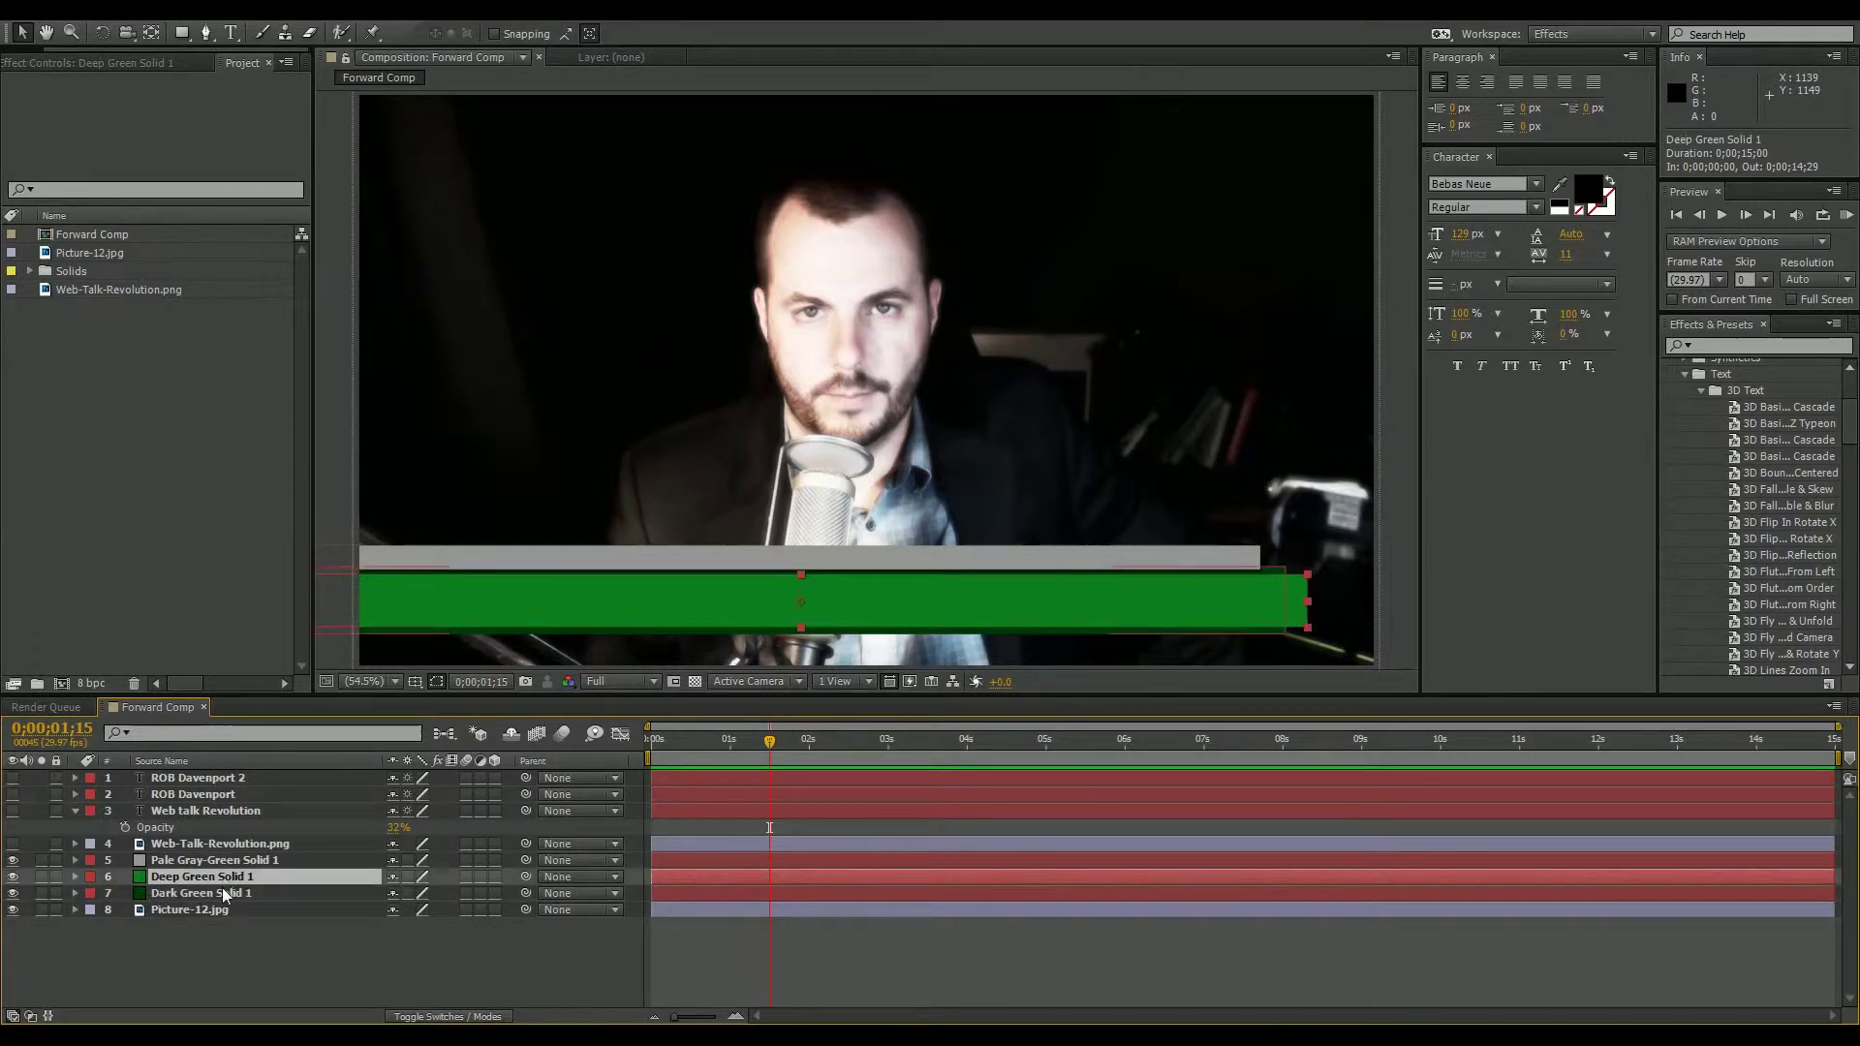
{"action": "left_click", "coordinate": [223, 888]}
{"action": "left_click_drag", "start_coordinate": [768, 744], "coordinate": [651, 742]}
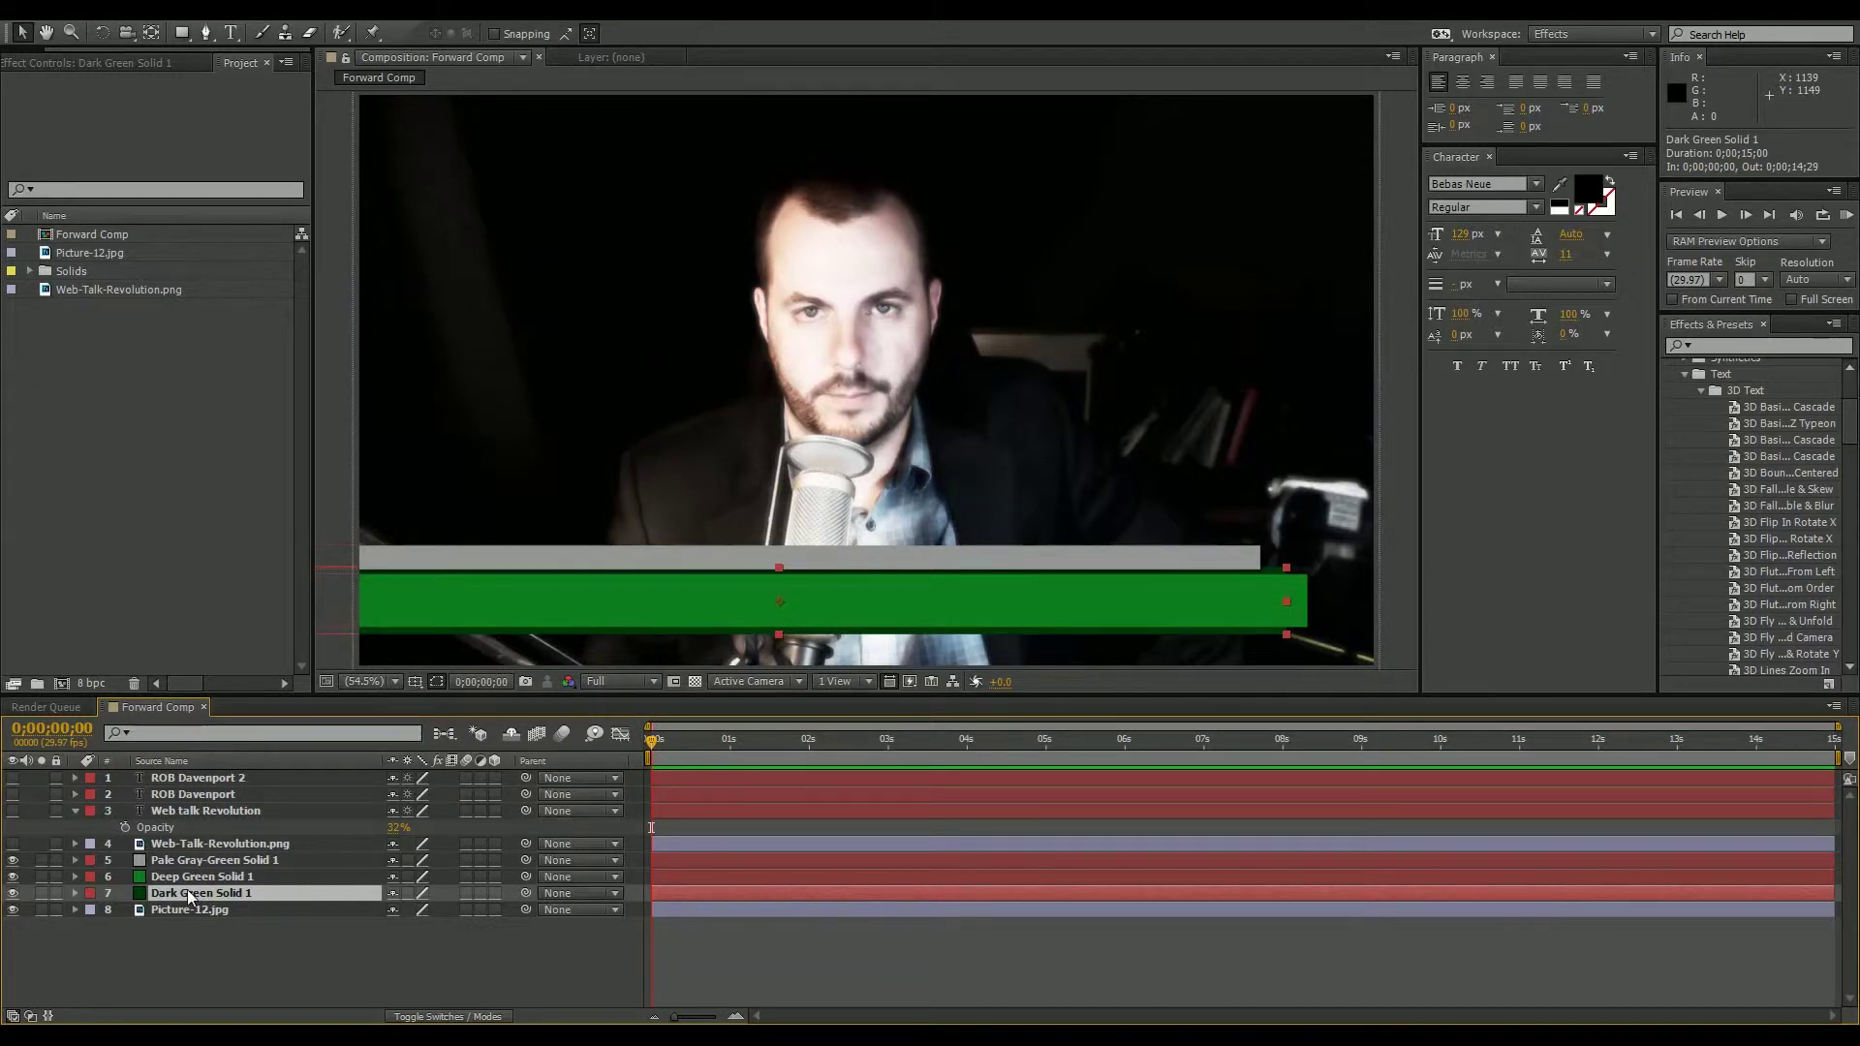
{"action": "key", "text": "p"}
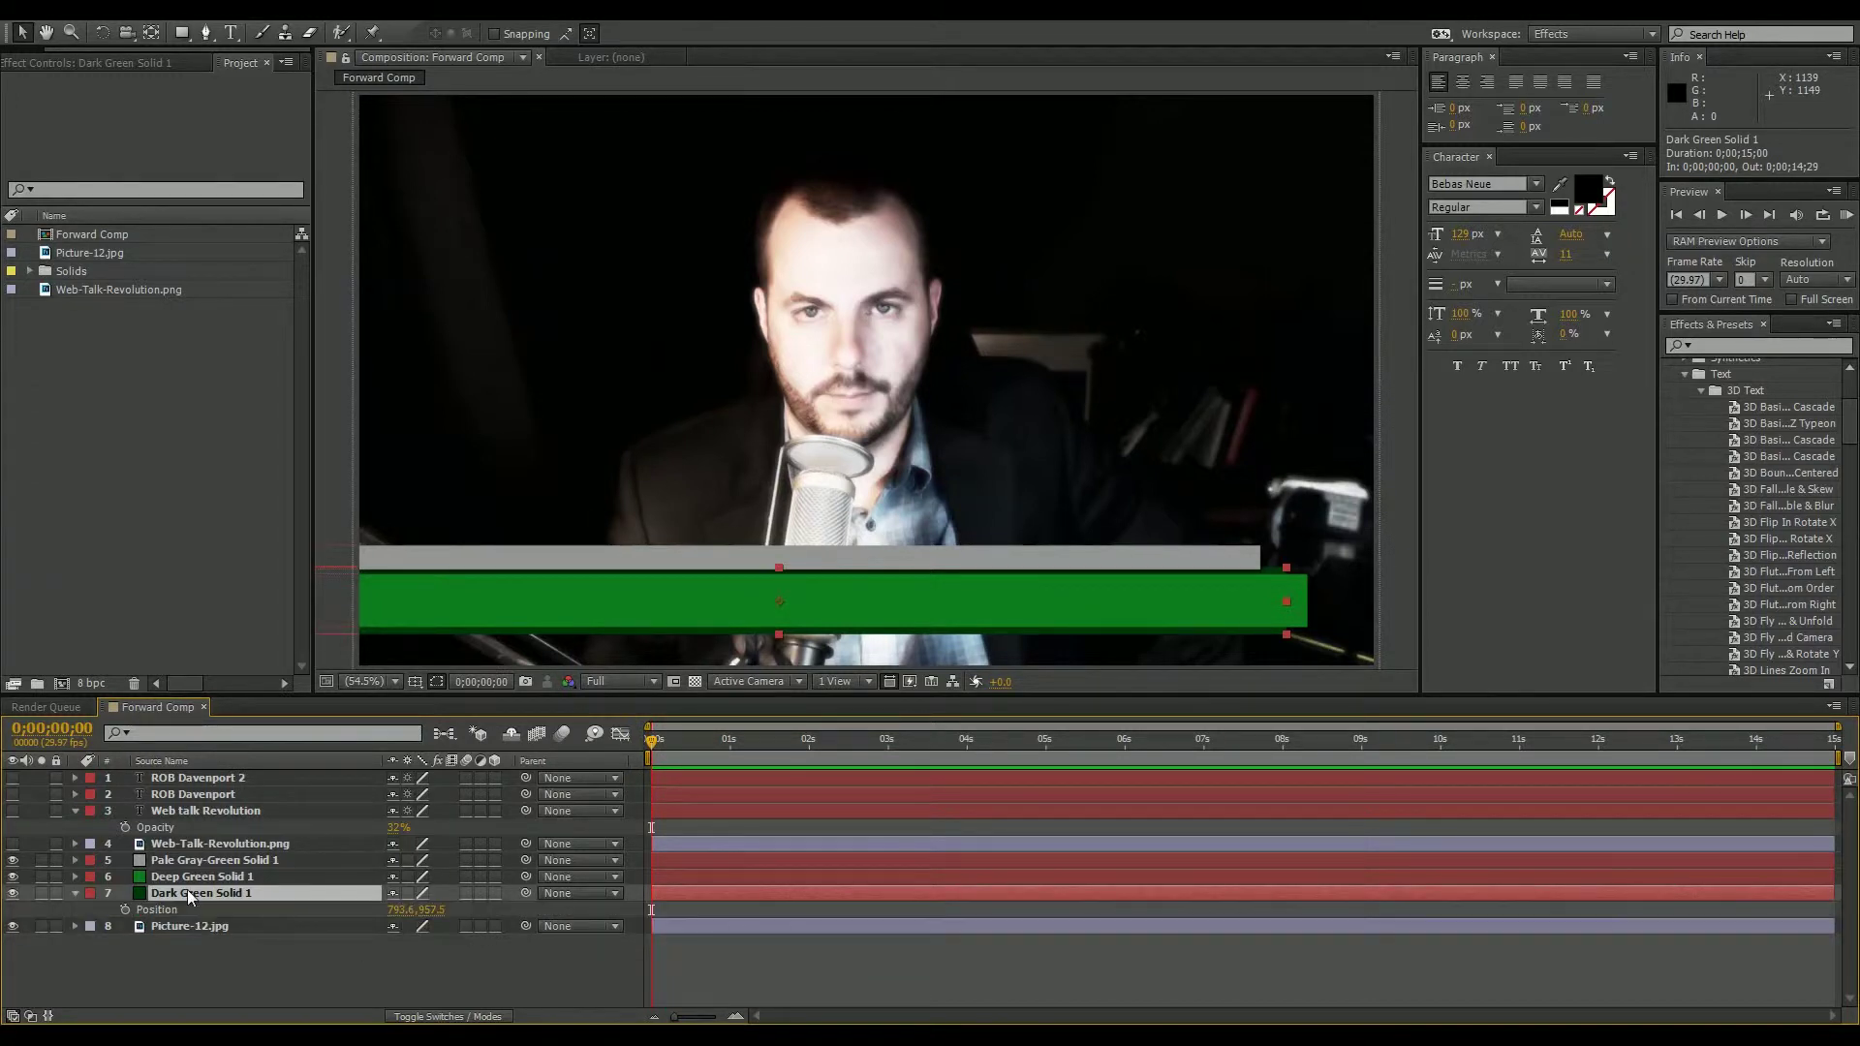
{"action": "left_click", "coordinate": [126, 908]}
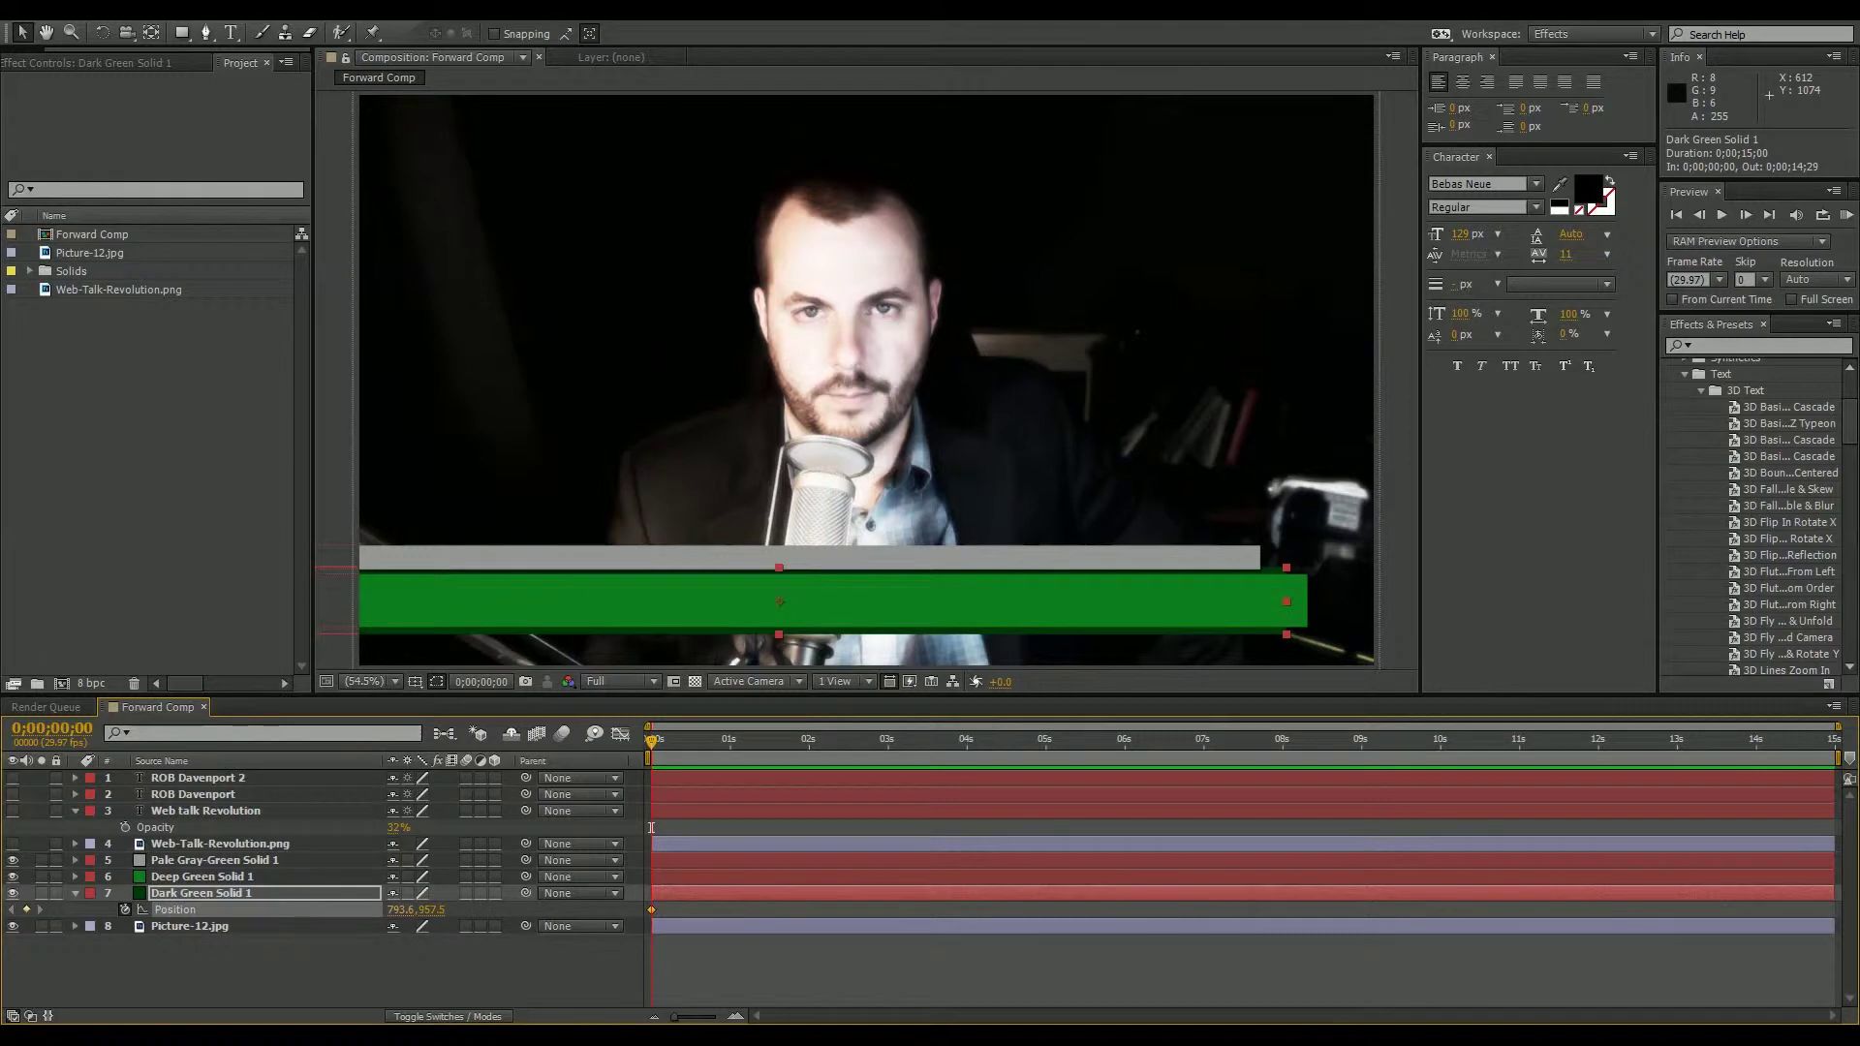
Slide the dark green bar out of frame to the left, with its X position at about -1011.
{"action": "left_click_drag", "start_coordinate": [398, 910], "coordinate": [39, 909]}
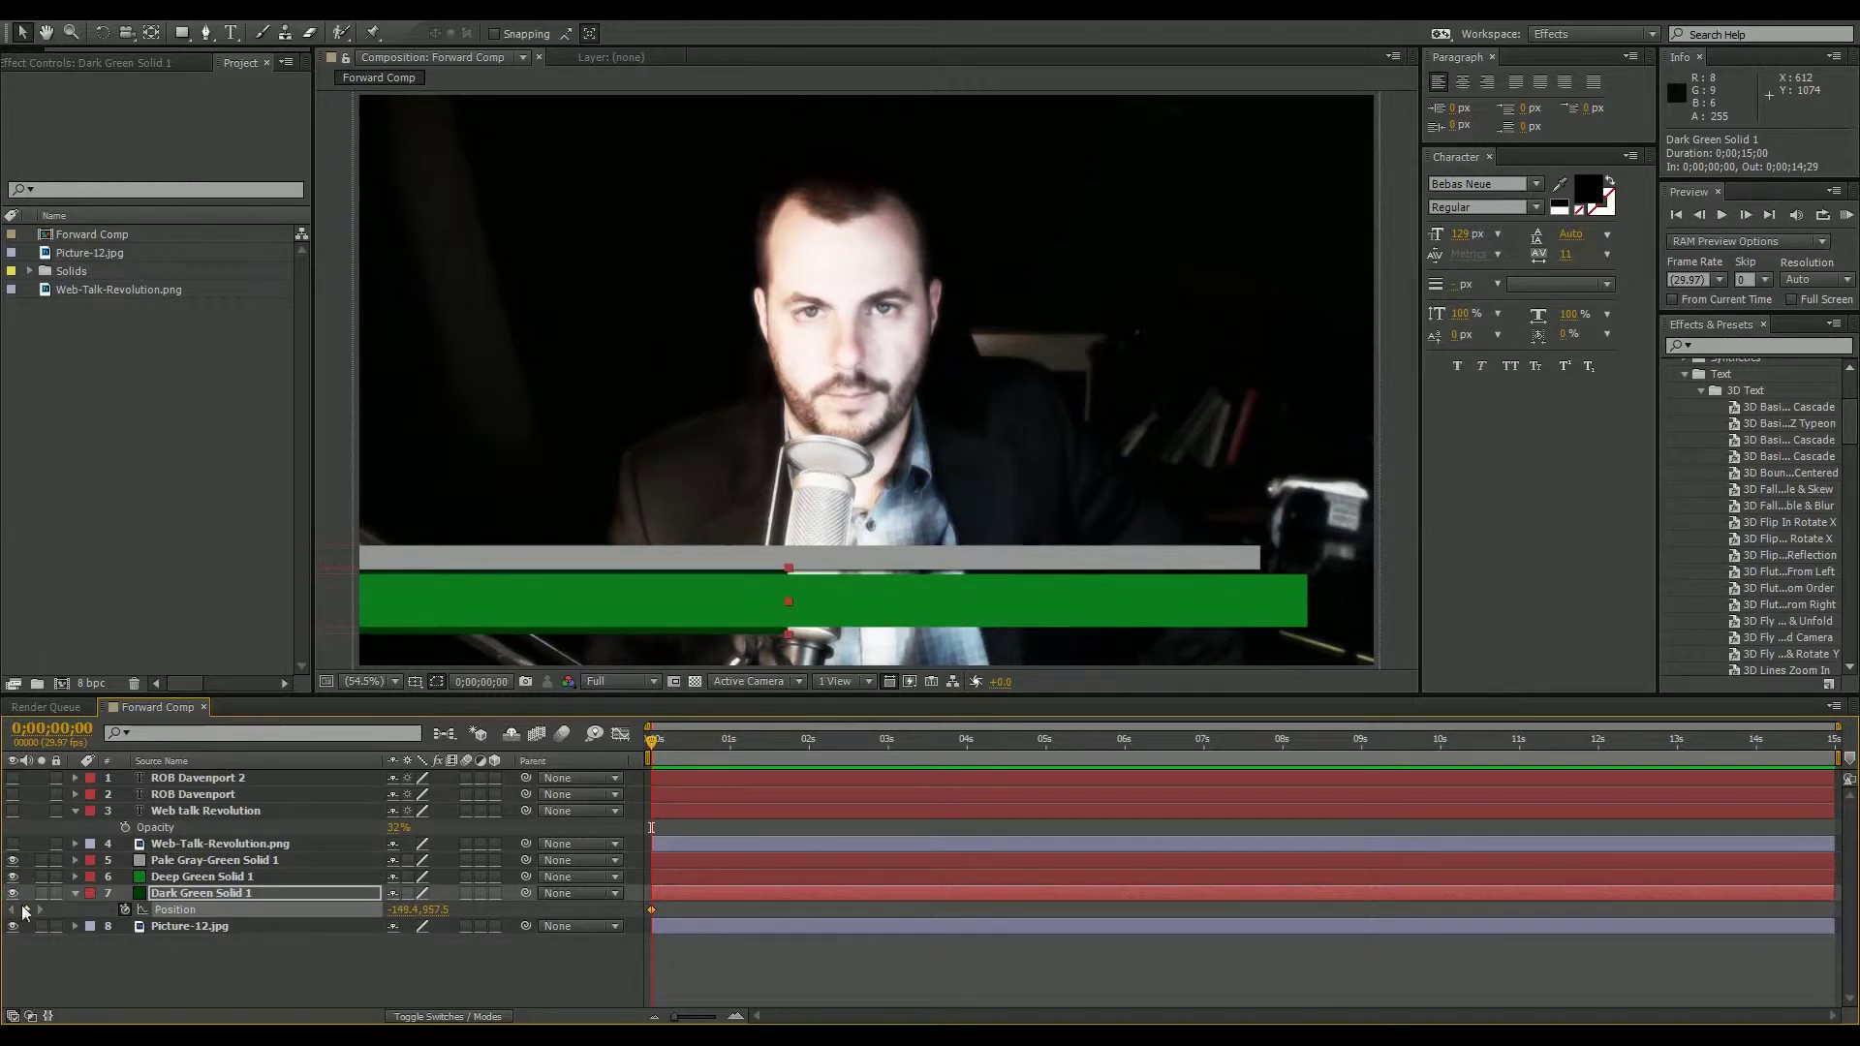
{"action": "key", "text": "shift+Left"}
{"action": "key", "text": "shift+Left"}
{"action": "key", "text": "shift+Left"}
{"action": "key", "text": "shift+Left"}
{"action": "key", "text": "shift+Left"}
{"action": "key", "text": "shift+Left"}
{"action": "key", "text": "shift+Left"}
{"action": "key", "text": "Left"}
{"action": "key", "text": "Left"}
{"action": "key", "text": "Left"}
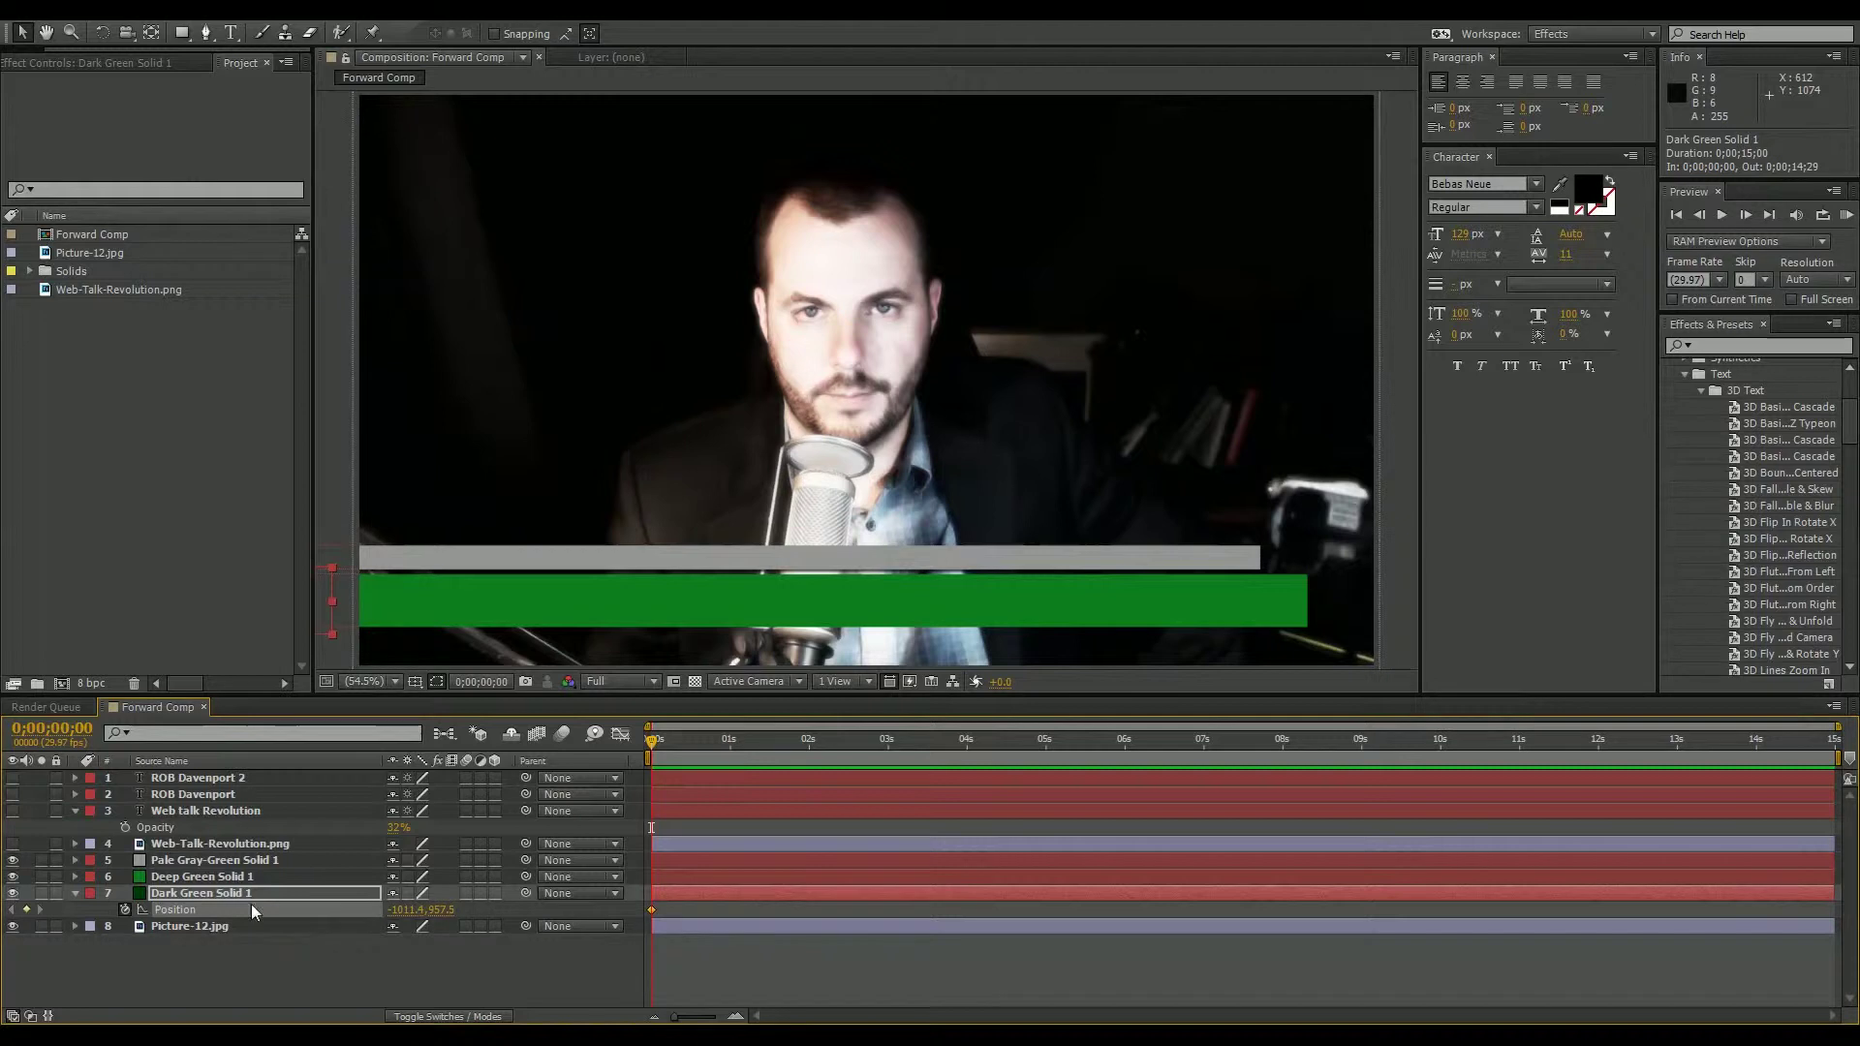
Slide the Deep Green Solid 1 bar out of frame to the left, with its X position at about -964.
{"action": "left_click", "coordinate": [190, 876]}
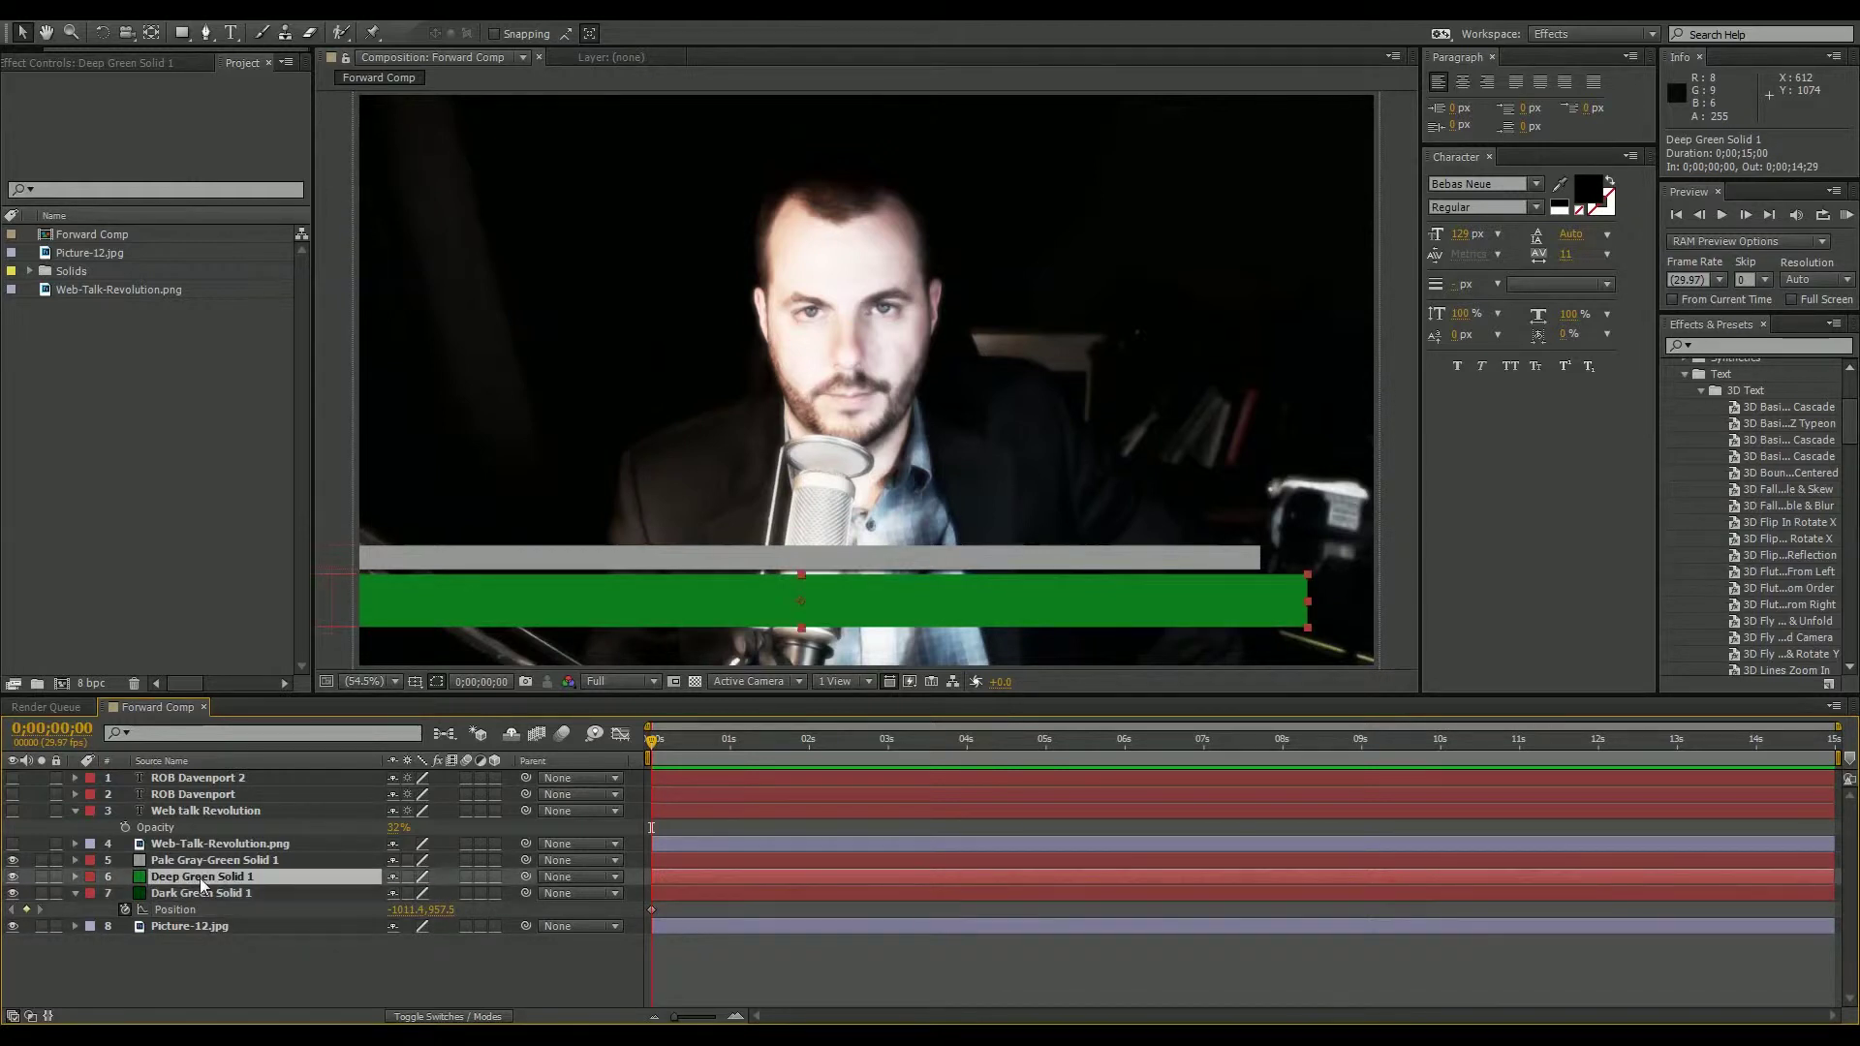
{"action": "key", "text": "p"}
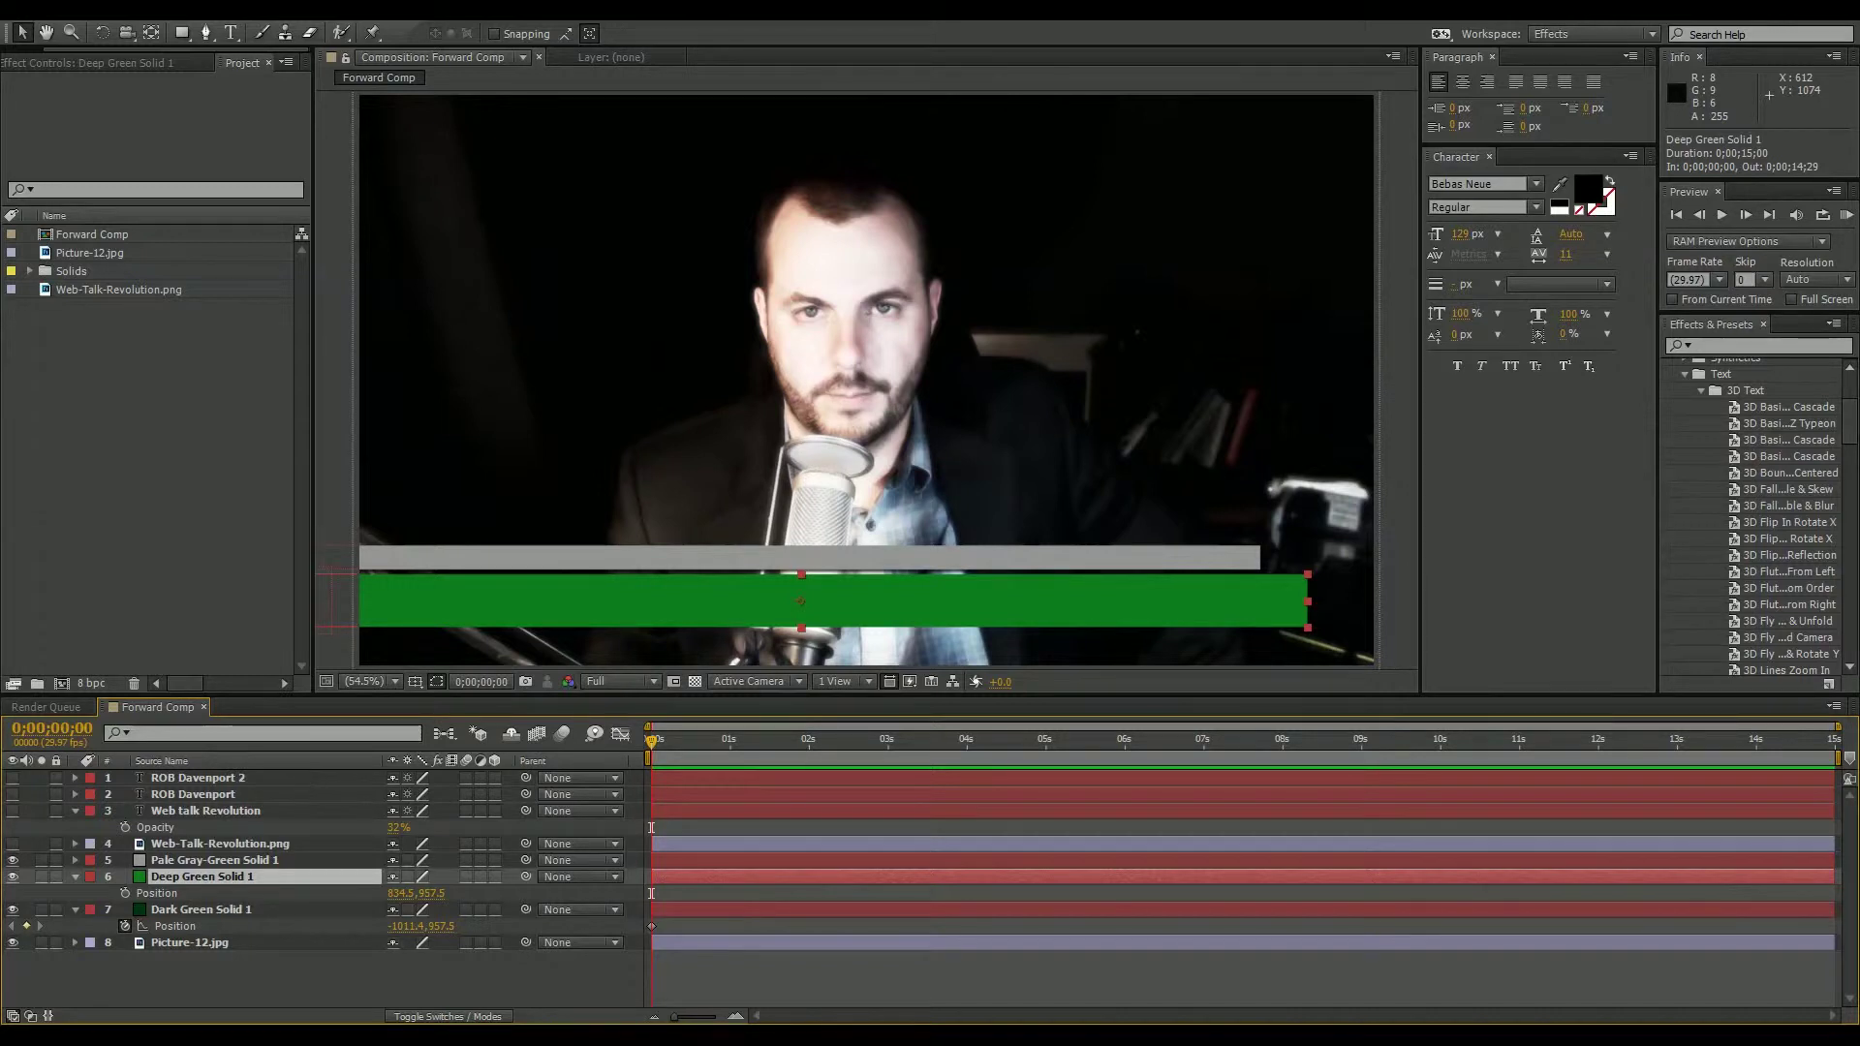
{"action": "left_click_drag", "start_coordinate": [401, 894], "coordinate": [162, 845]}
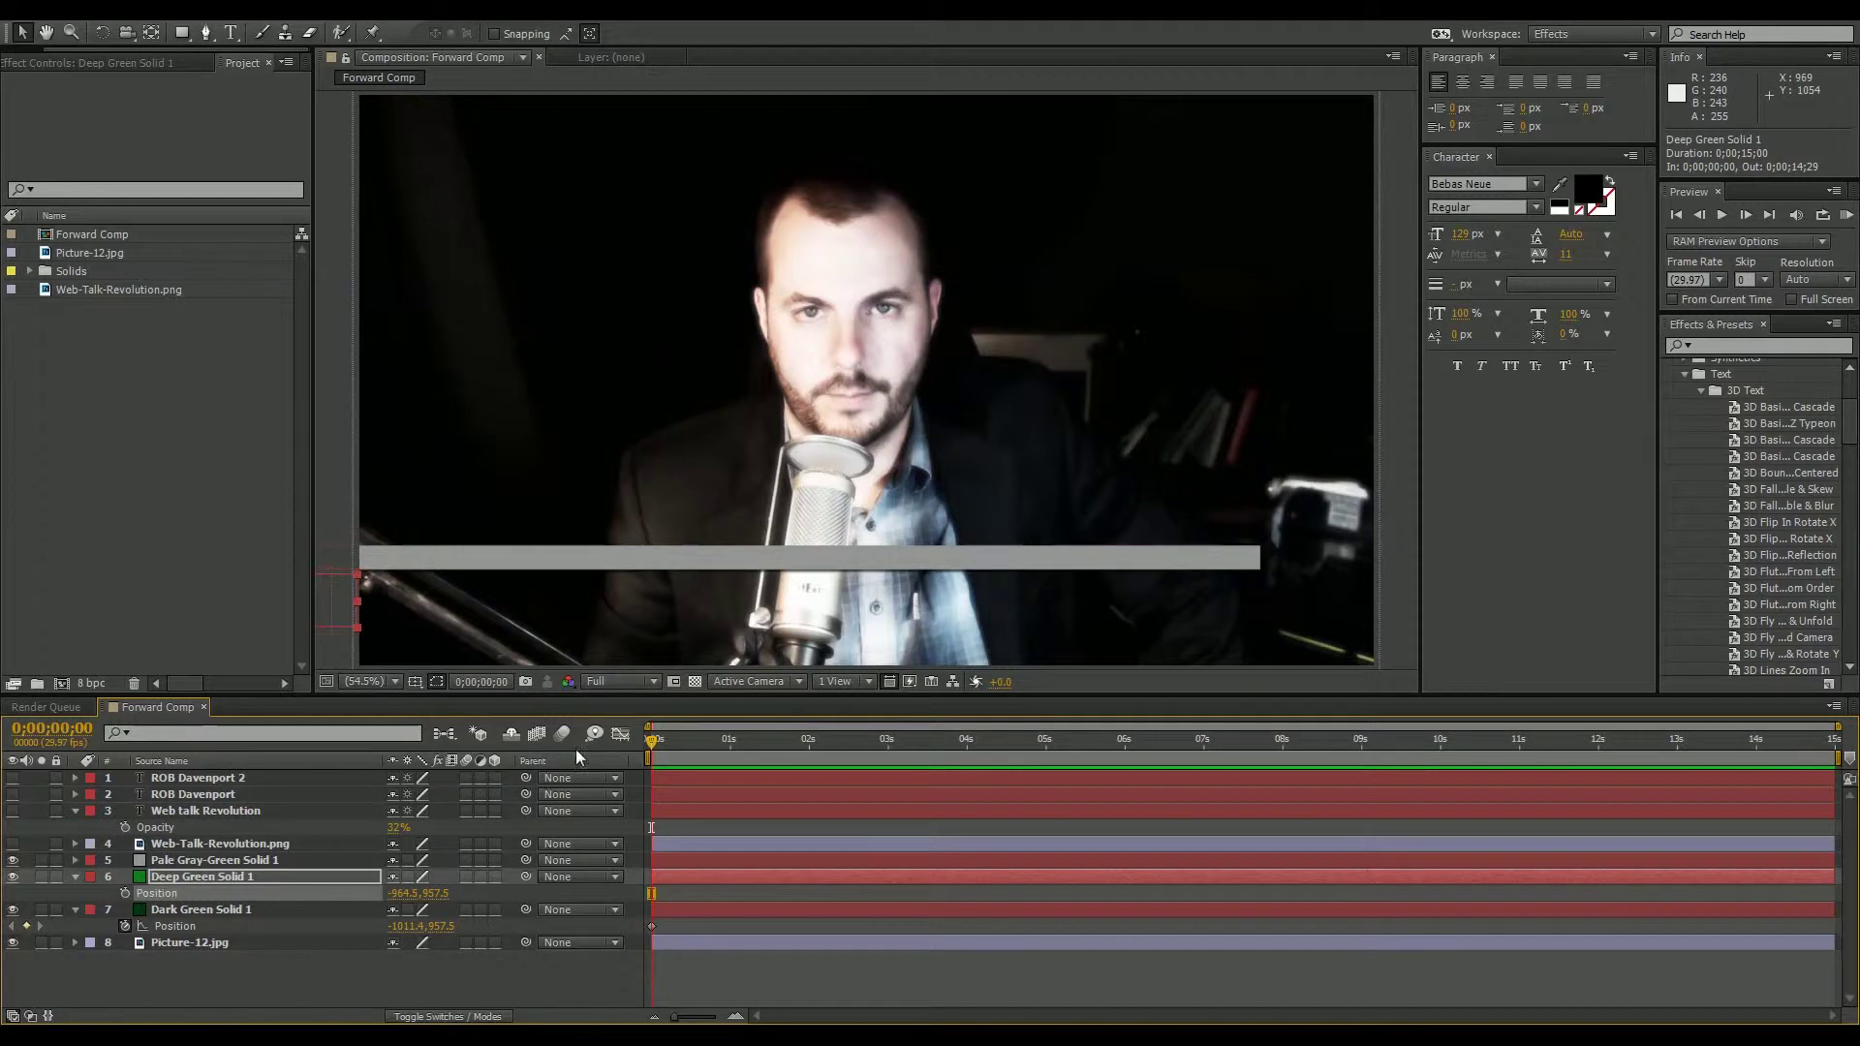
Keyframe the Pale Gray-Green Solid 1 bar's Position at the start, out of frame to the left at X about -990.
{"action": "left_click", "coordinate": [237, 860]}
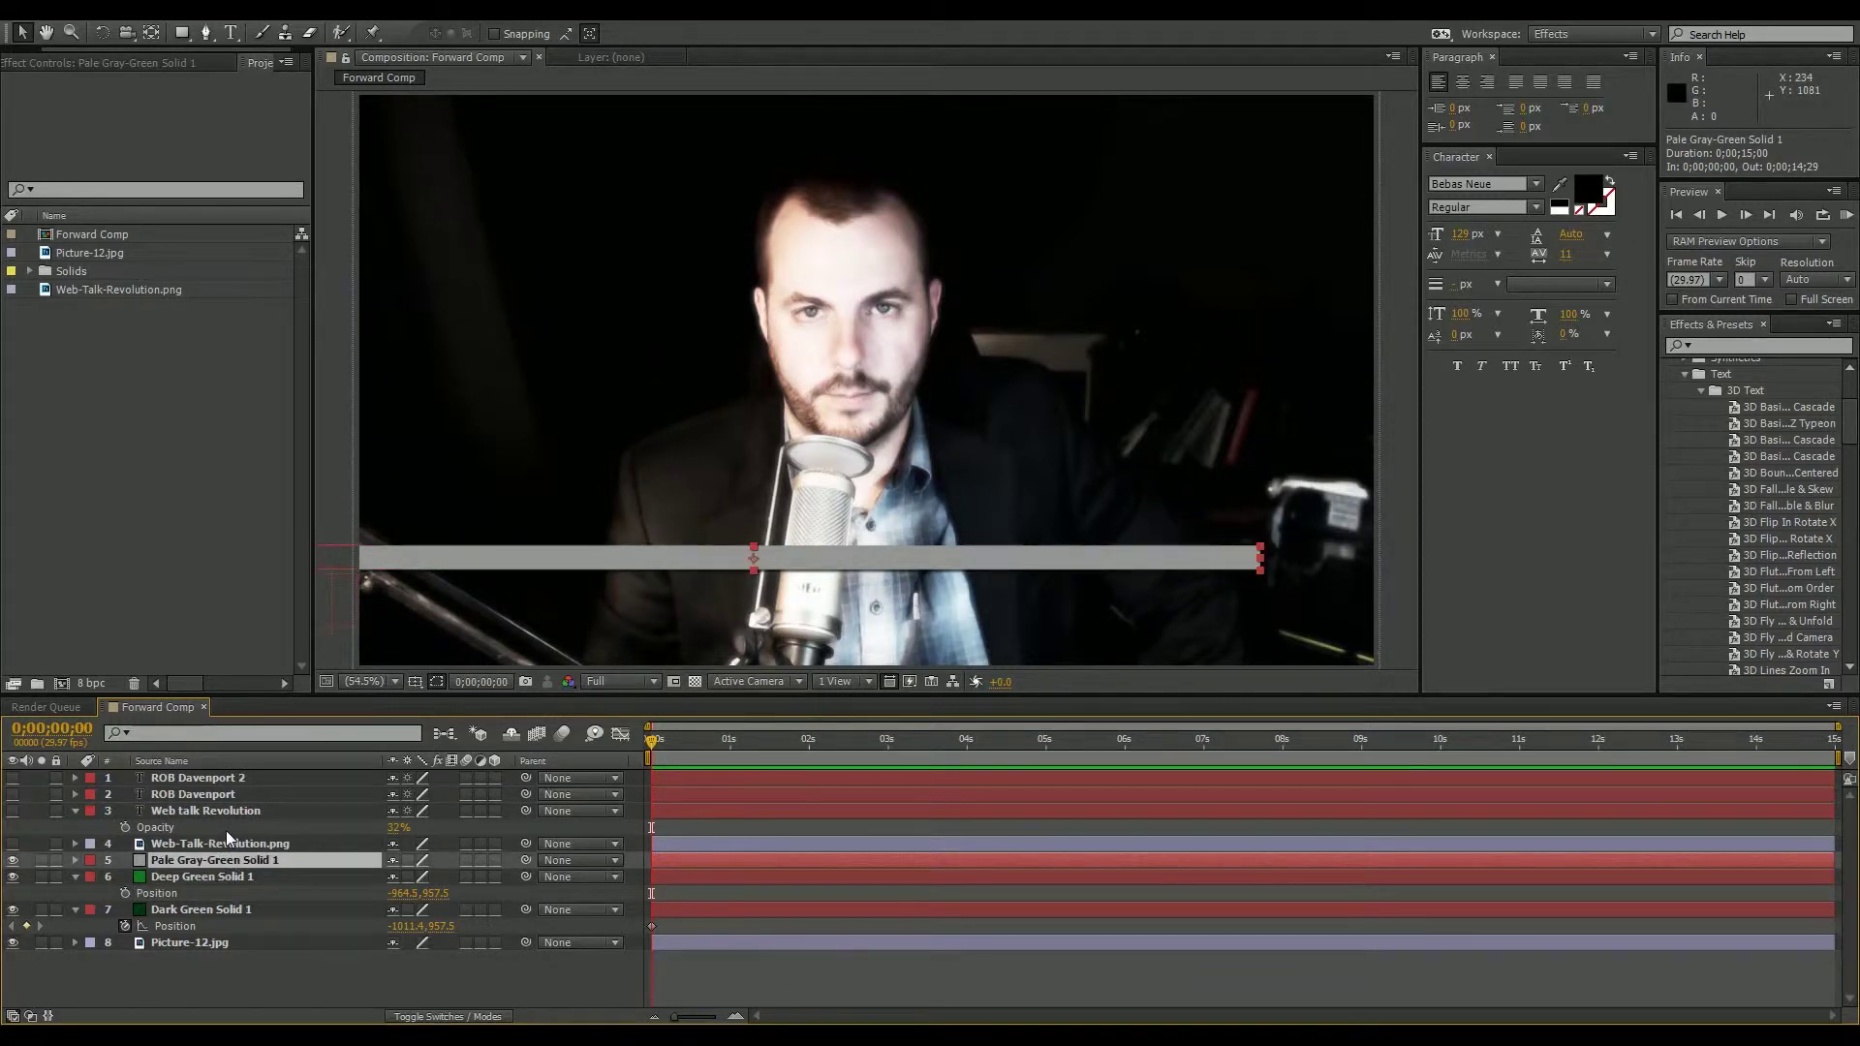
{"action": "key", "text": "p"}
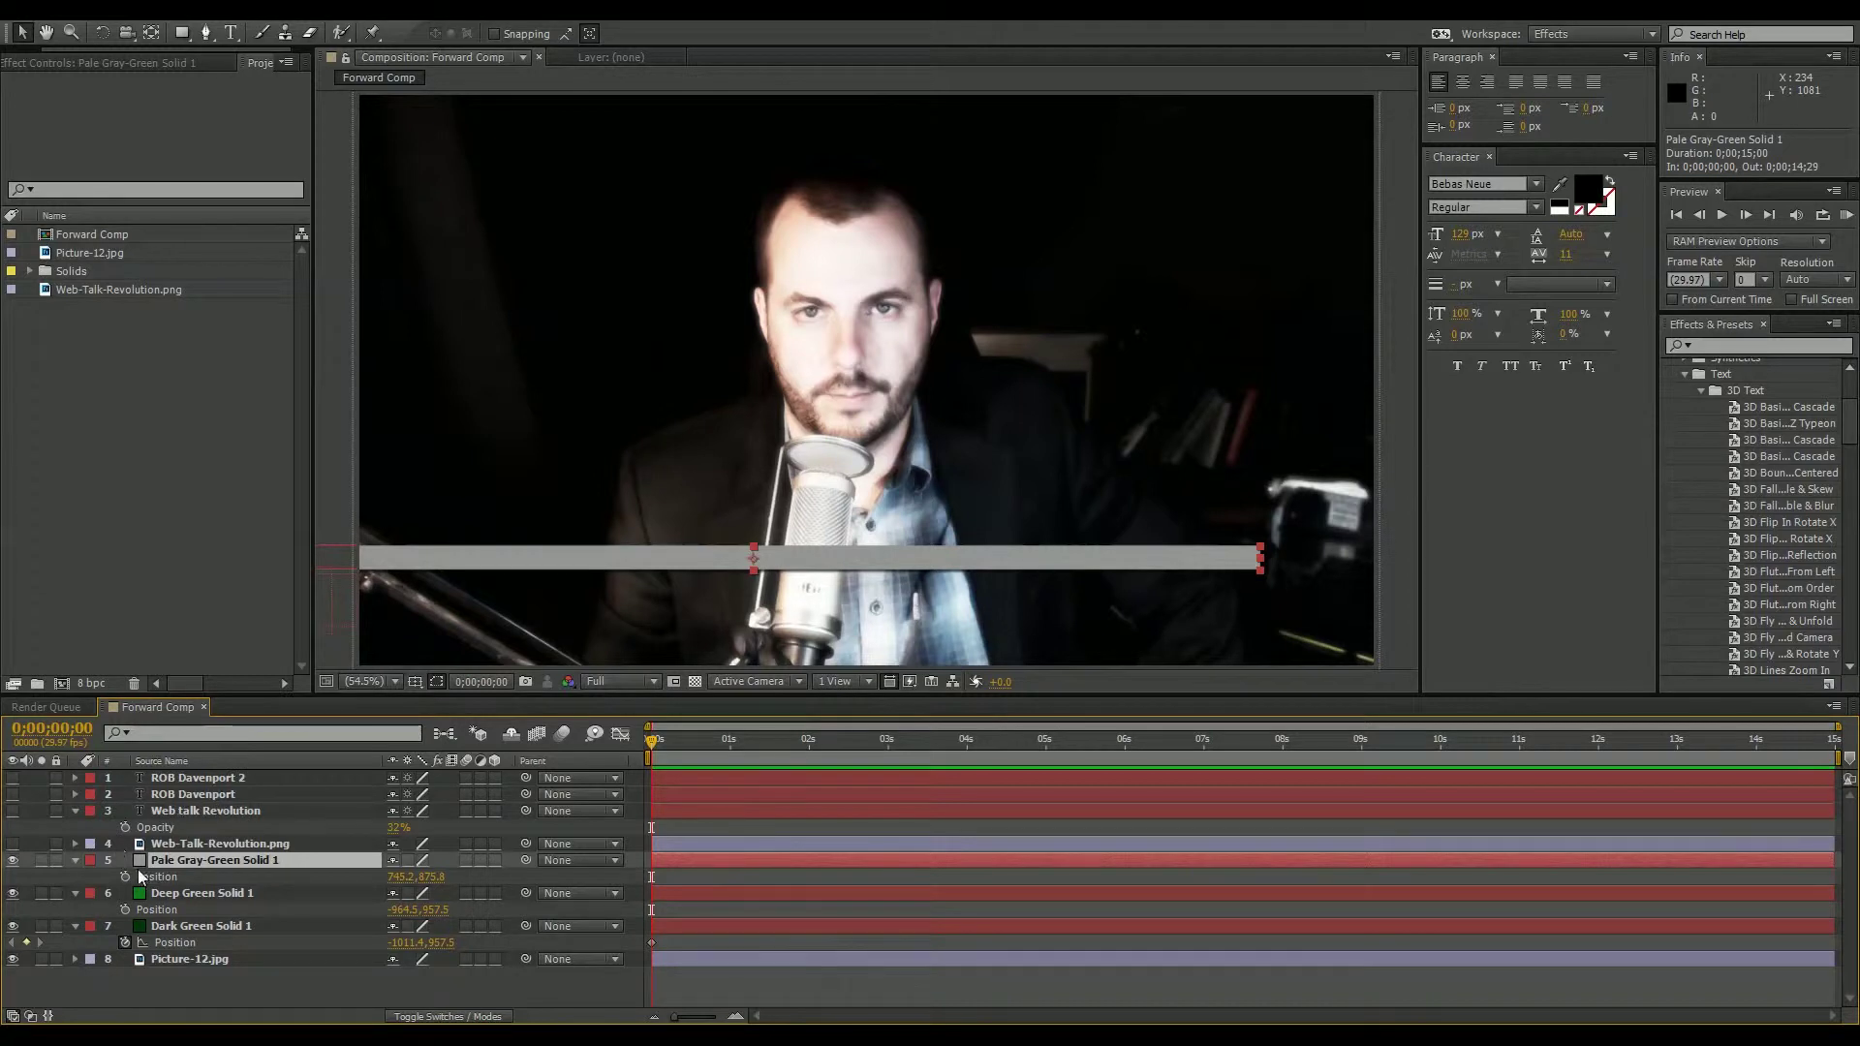
{"action": "left_click", "coordinate": [123, 877]}
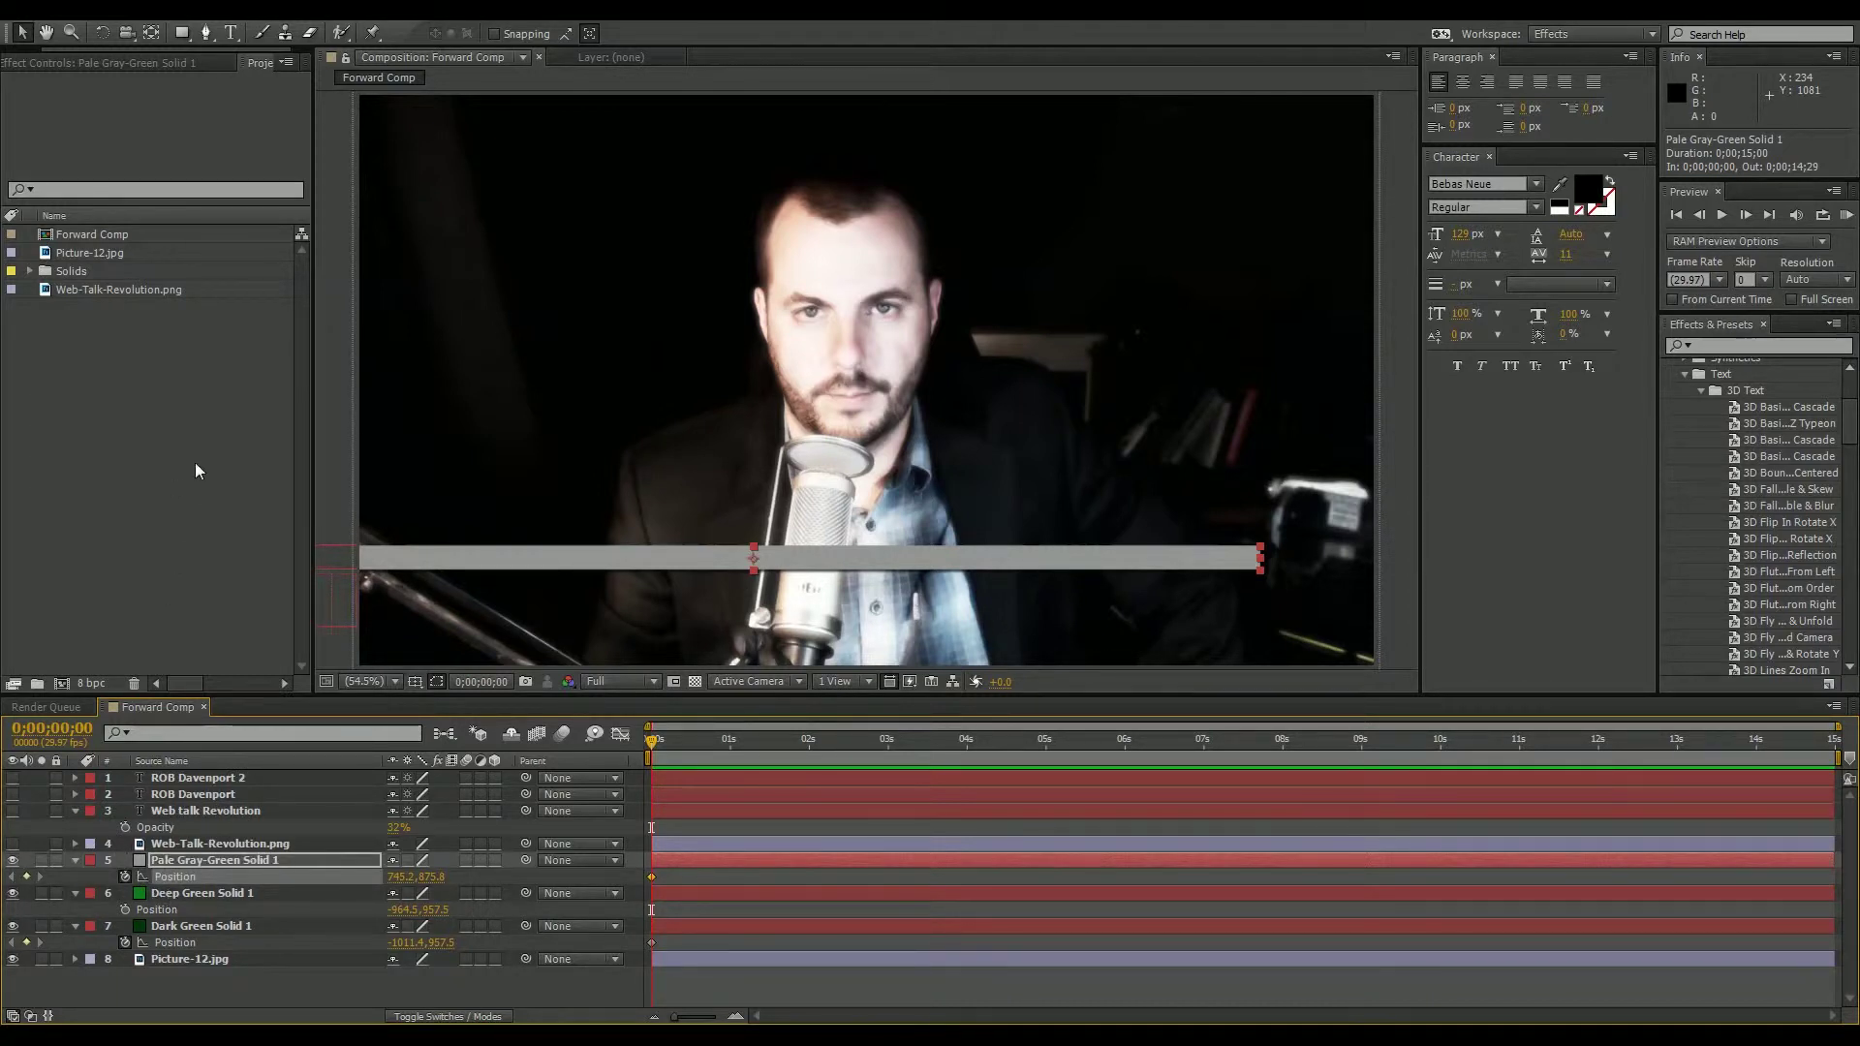
{"action": "left_click_drag", "start_coordinate": [405, 870], "coordinate": [290, 870]}
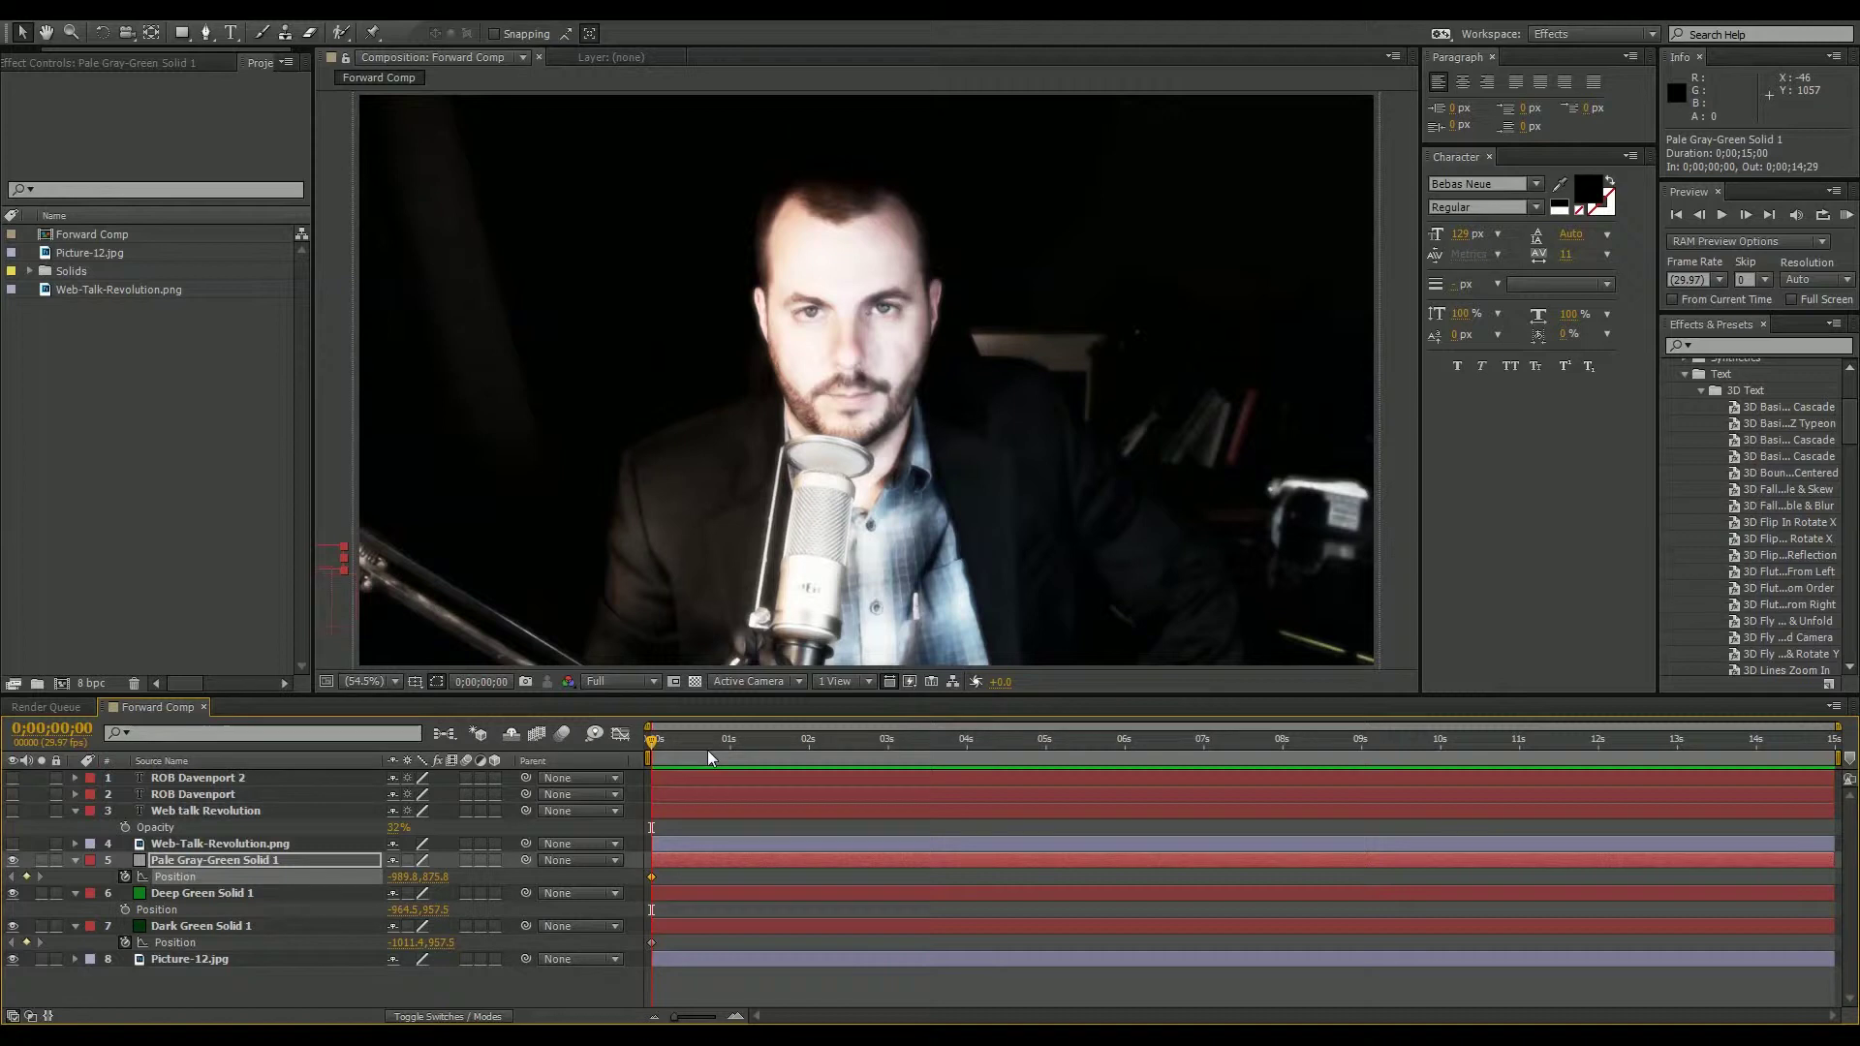
{"action": "left_click_drag", "start_coordinate": [651, 740], "coordinate": [706, 774]}
{"action": "left_click_drag", "start_coordinate": [418, 909], "coordinate": [1230, 909]}
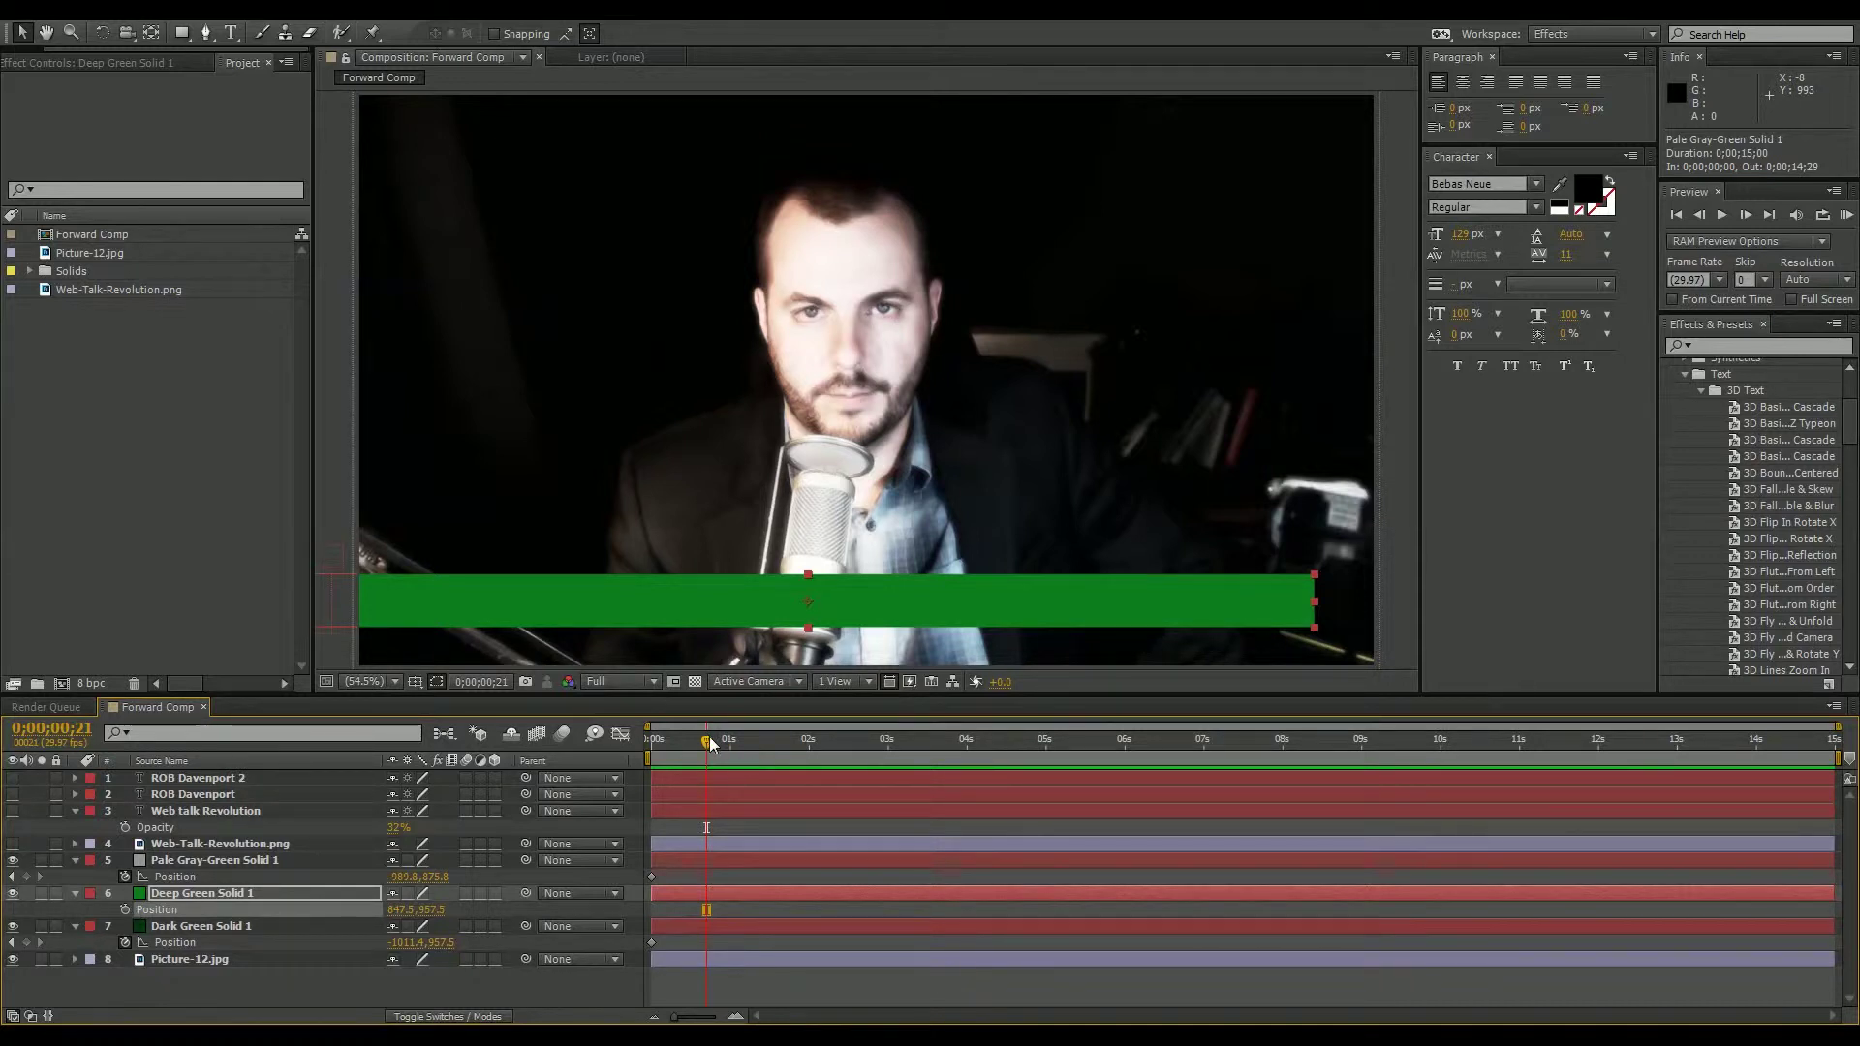
{"action": "left_click_drag", "start_coordinate": [709, 736], "coordinate": [626, 772]}
{"action": "left_click_drag", "start_coordinate": [405, 909], "coordinate": [234, 909]}
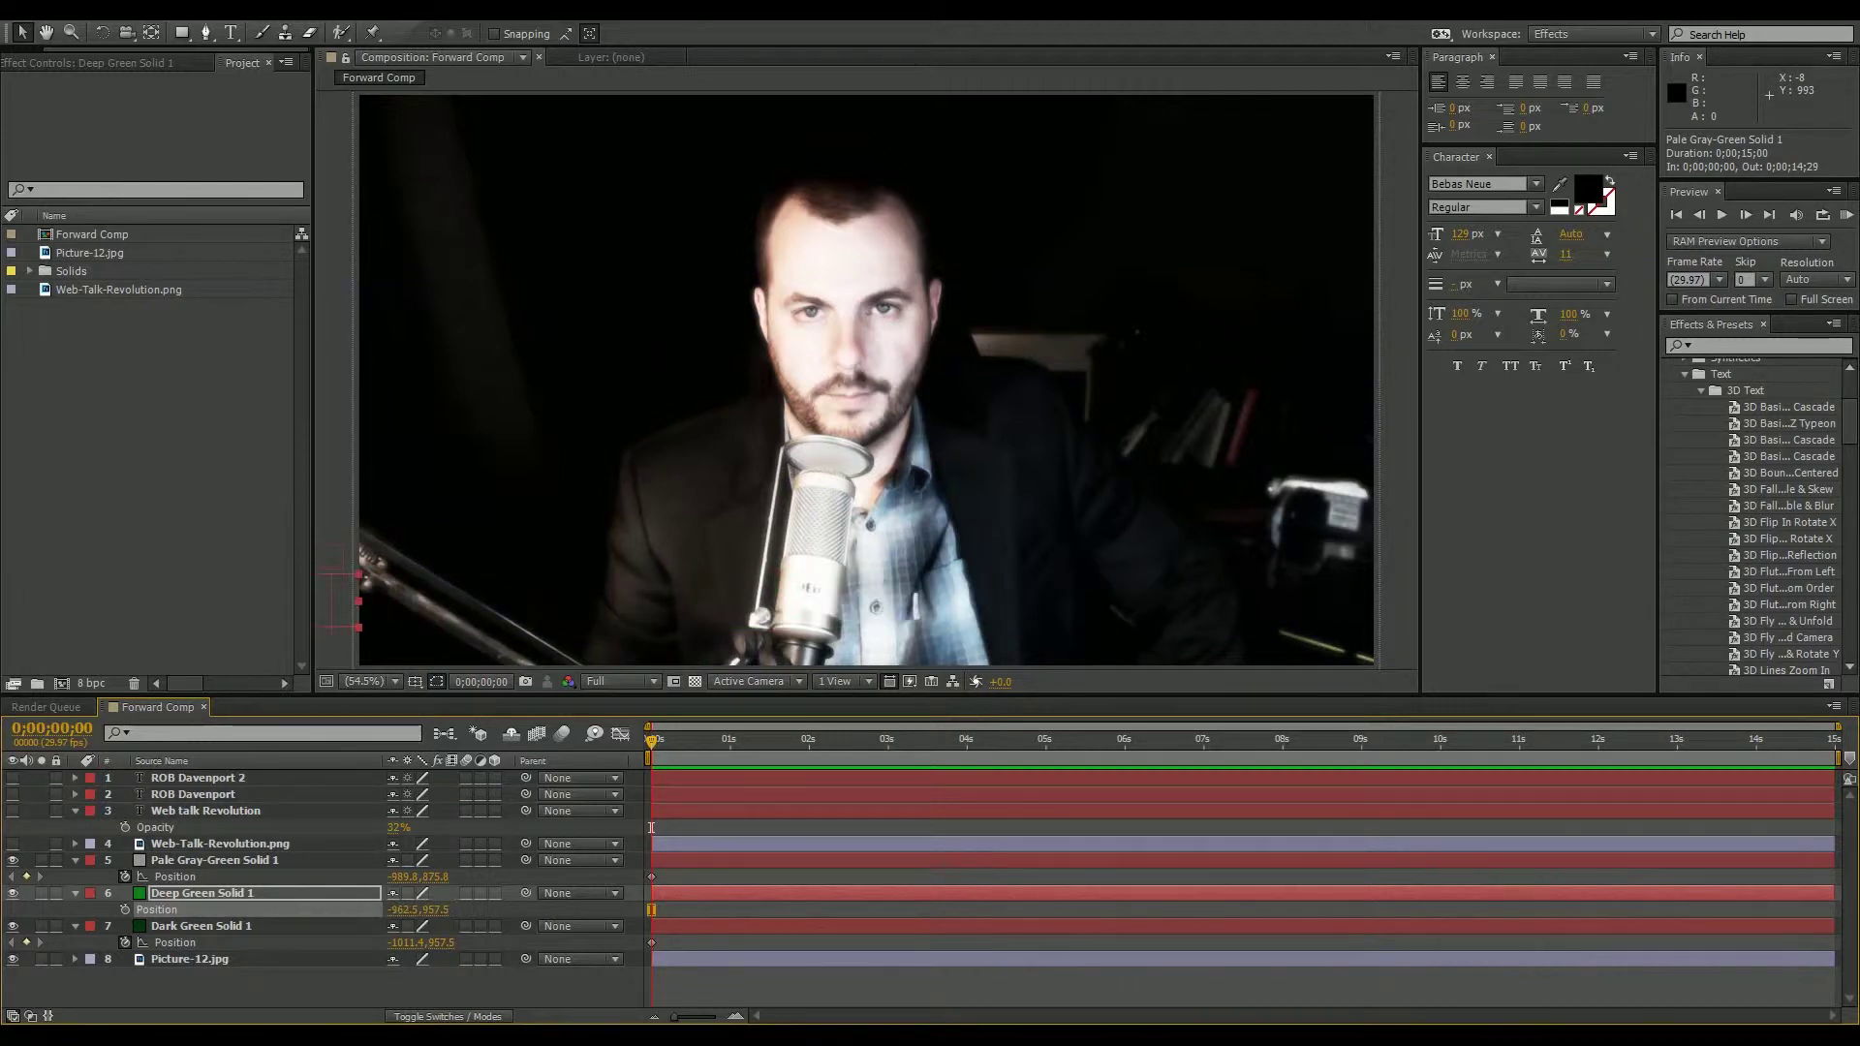
Keyframe the Deep Green Solid 1 bar's off-frame Position at the start, and bring it in to X about 770 at 0;00;00;24.
{"action": "left_click", "coordinate": [125, 910]}
{"action": "left_click", "coordinate": [654, 746]}
{"action": "left_click_drag", "start_coordinate": [701, 757], "coordinate": [712, 752]}
{"action": "left_click_drag", "start_coordinate": [408, 901], "coordinate": [565, 914]}
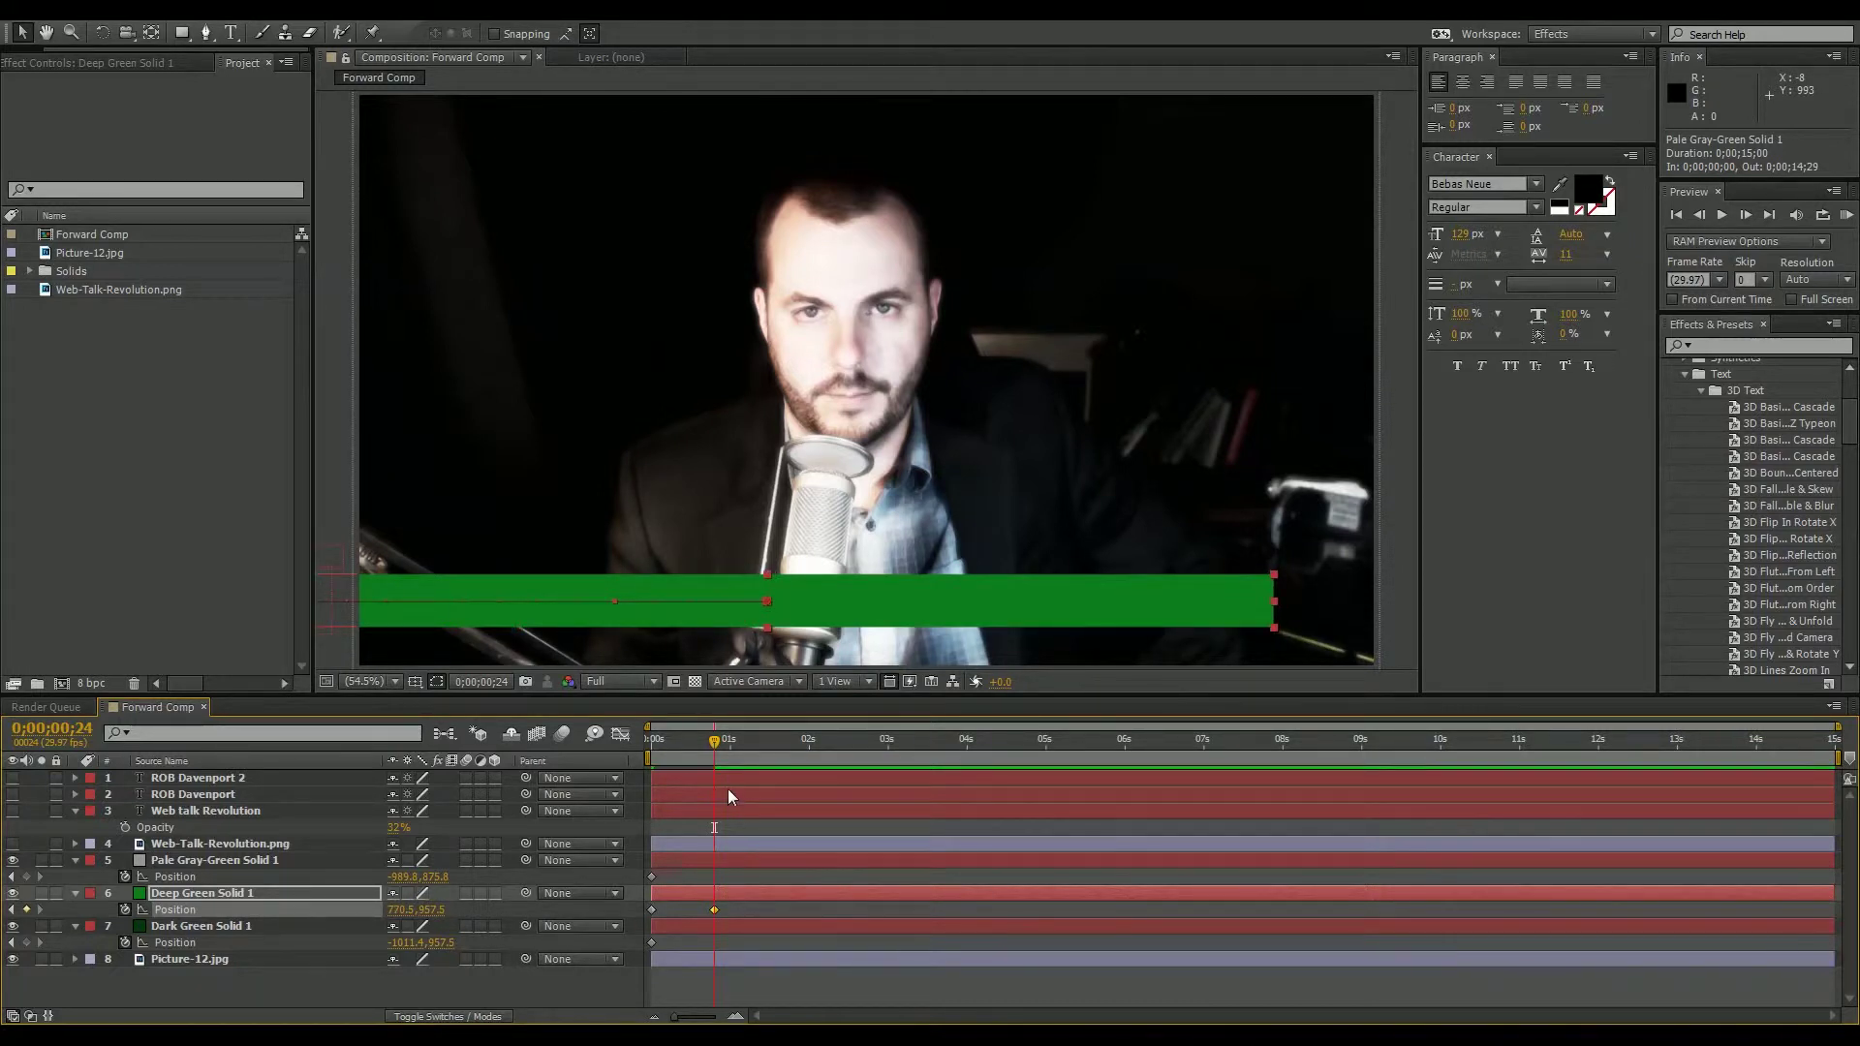
Bring the Dark Green Solid 1 bar into frame at 0;00;01;00 with an X position of about 739.
{"action": "mouse_move", "coordinate": [713, 742]}
{"action": "left_mouse_down"}
{"action": "mouse_move", "coordinate": [623, 759]}
{"action": "mouse_move", "coordinate": [732, 757]}
{"action": "left_mouse_up"}
{"action": "left_click_drag", "start_coordinate": [399, 942], "coordinate": [591, 943]}
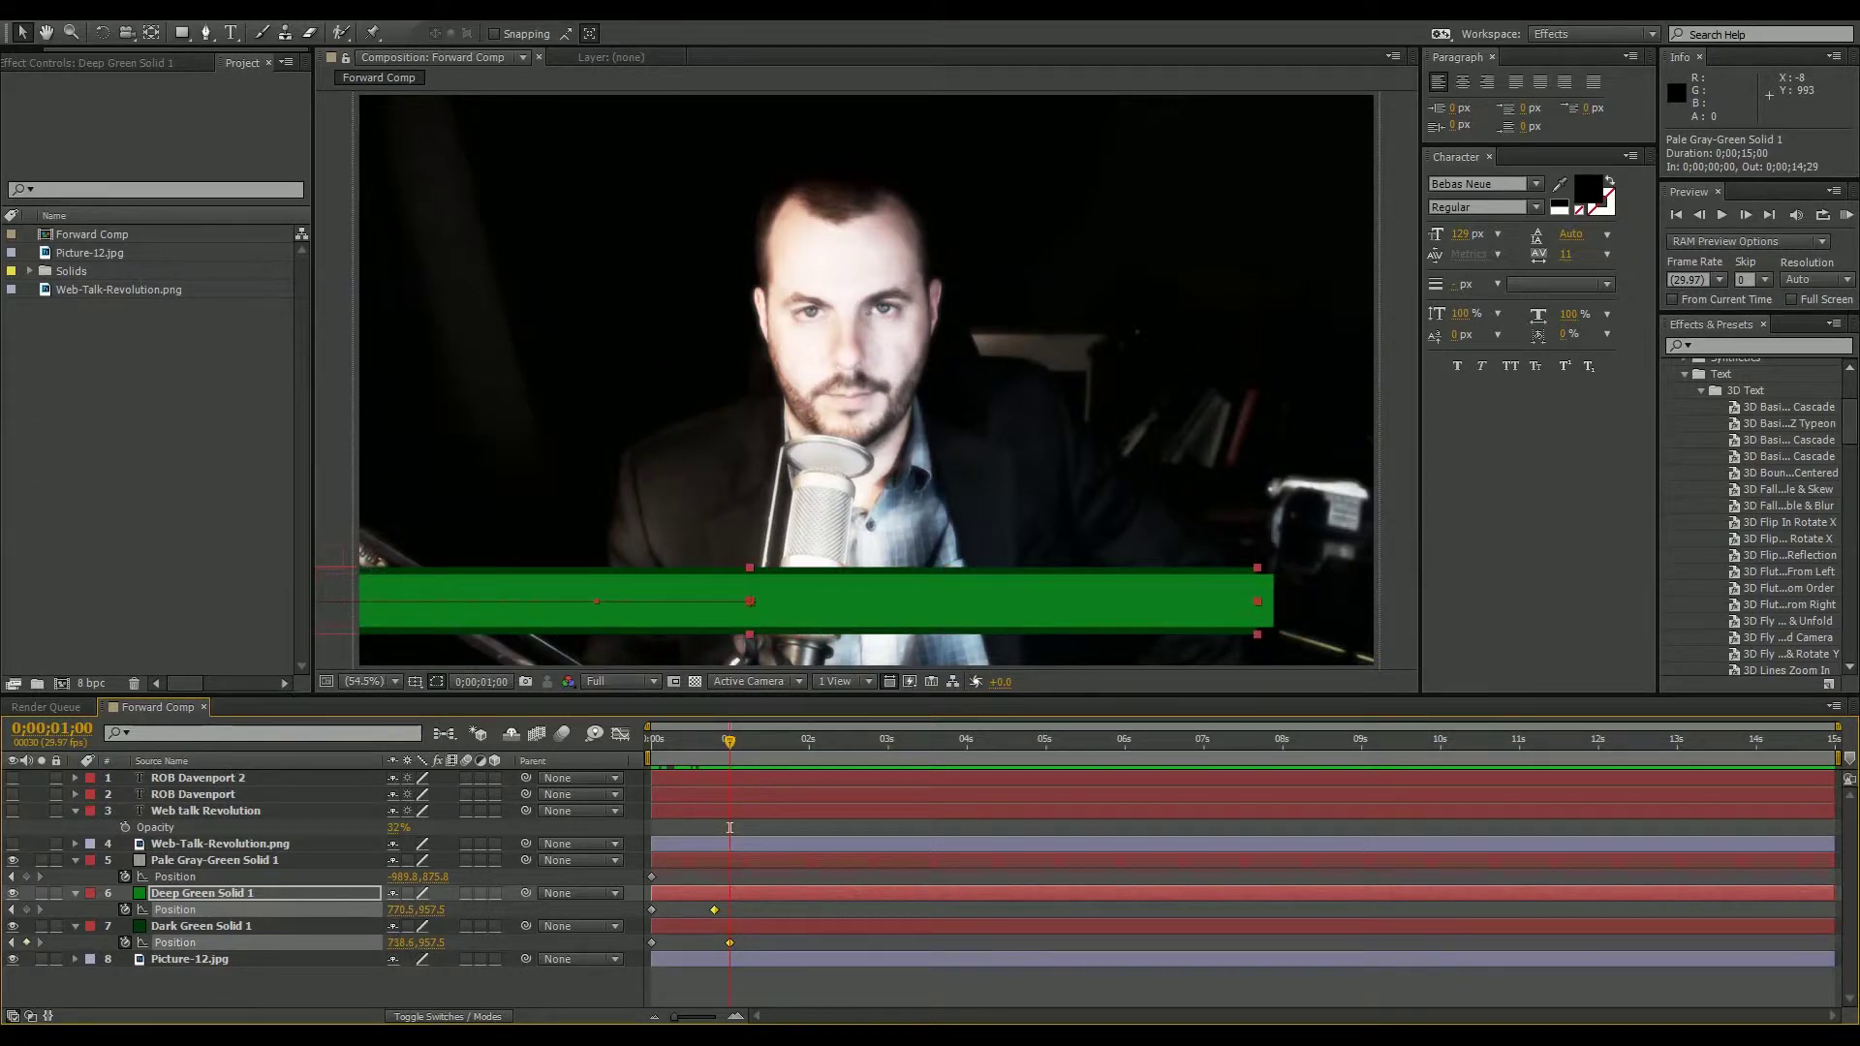
{"action": "left_click", "coordinate": [577, 939]}
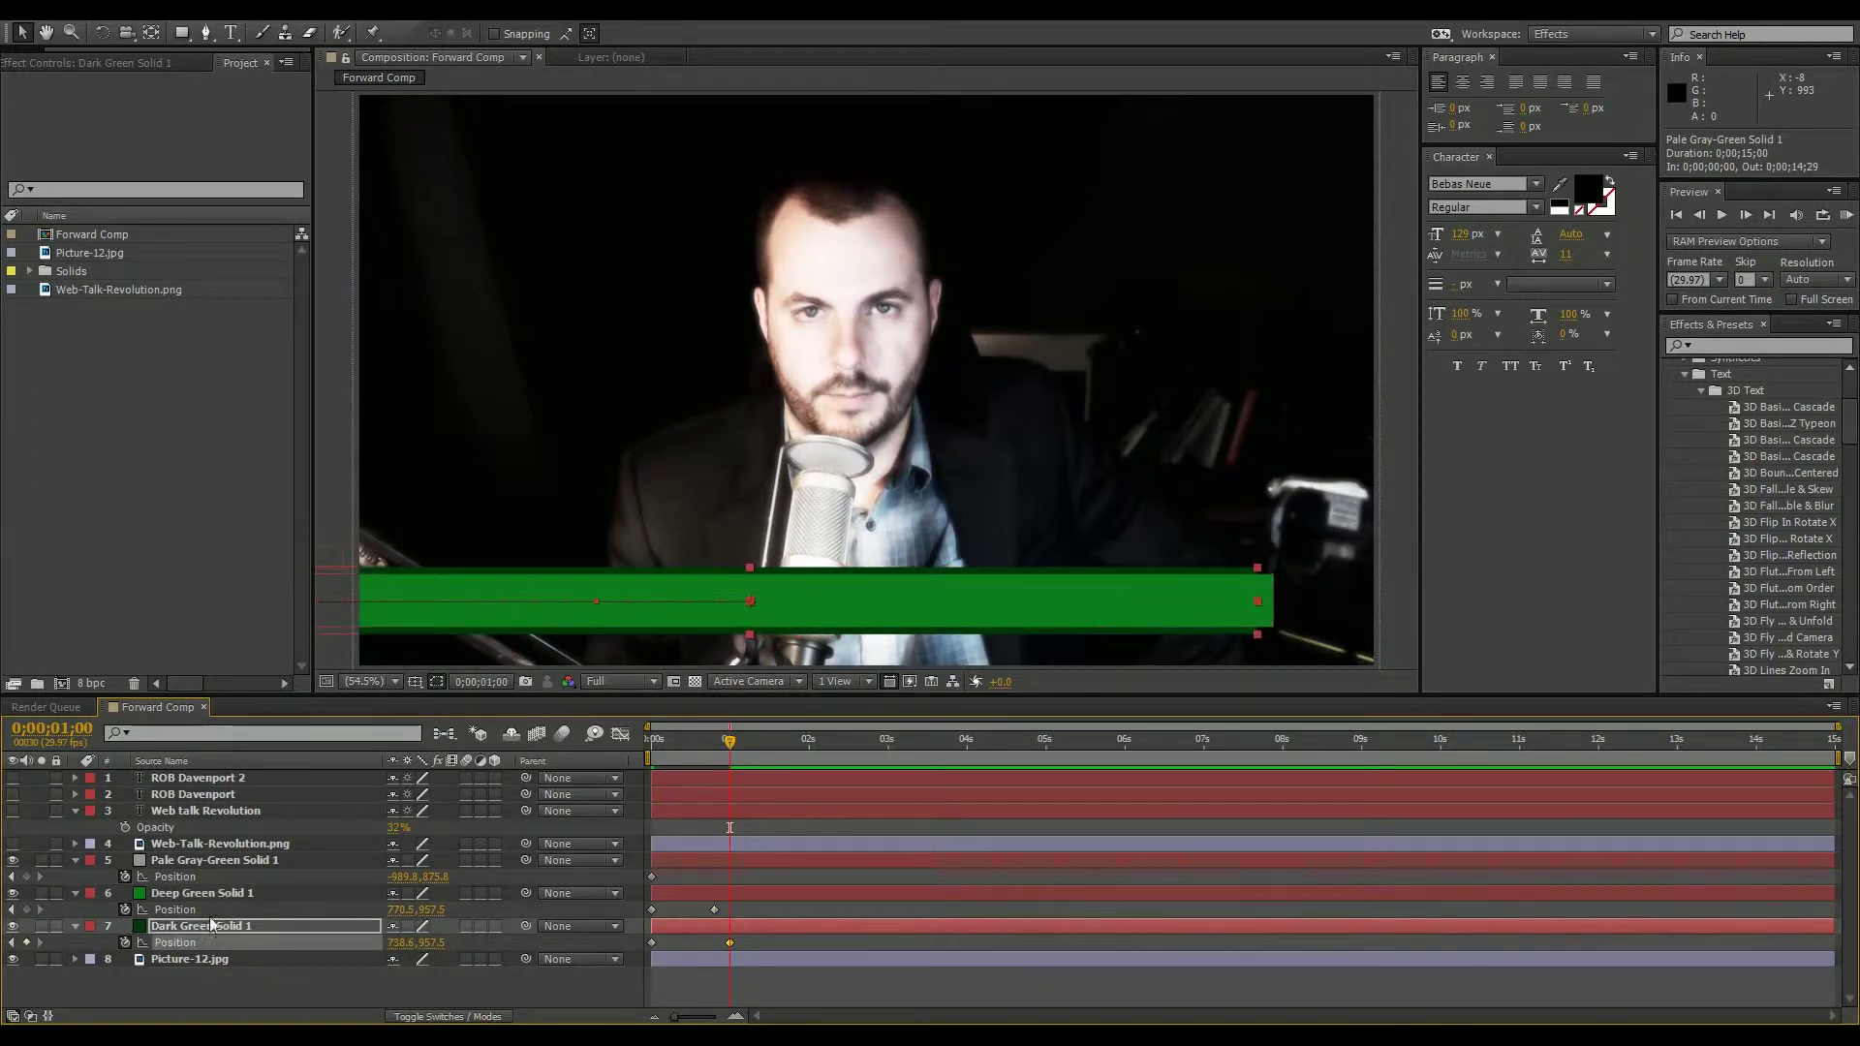
Bring the Pale Gray-Green Solid 1 bar in to X about 650 at 0;00;01;07 and preview the animation.
{"action": "left_click", "coordinate": [210, 862]}
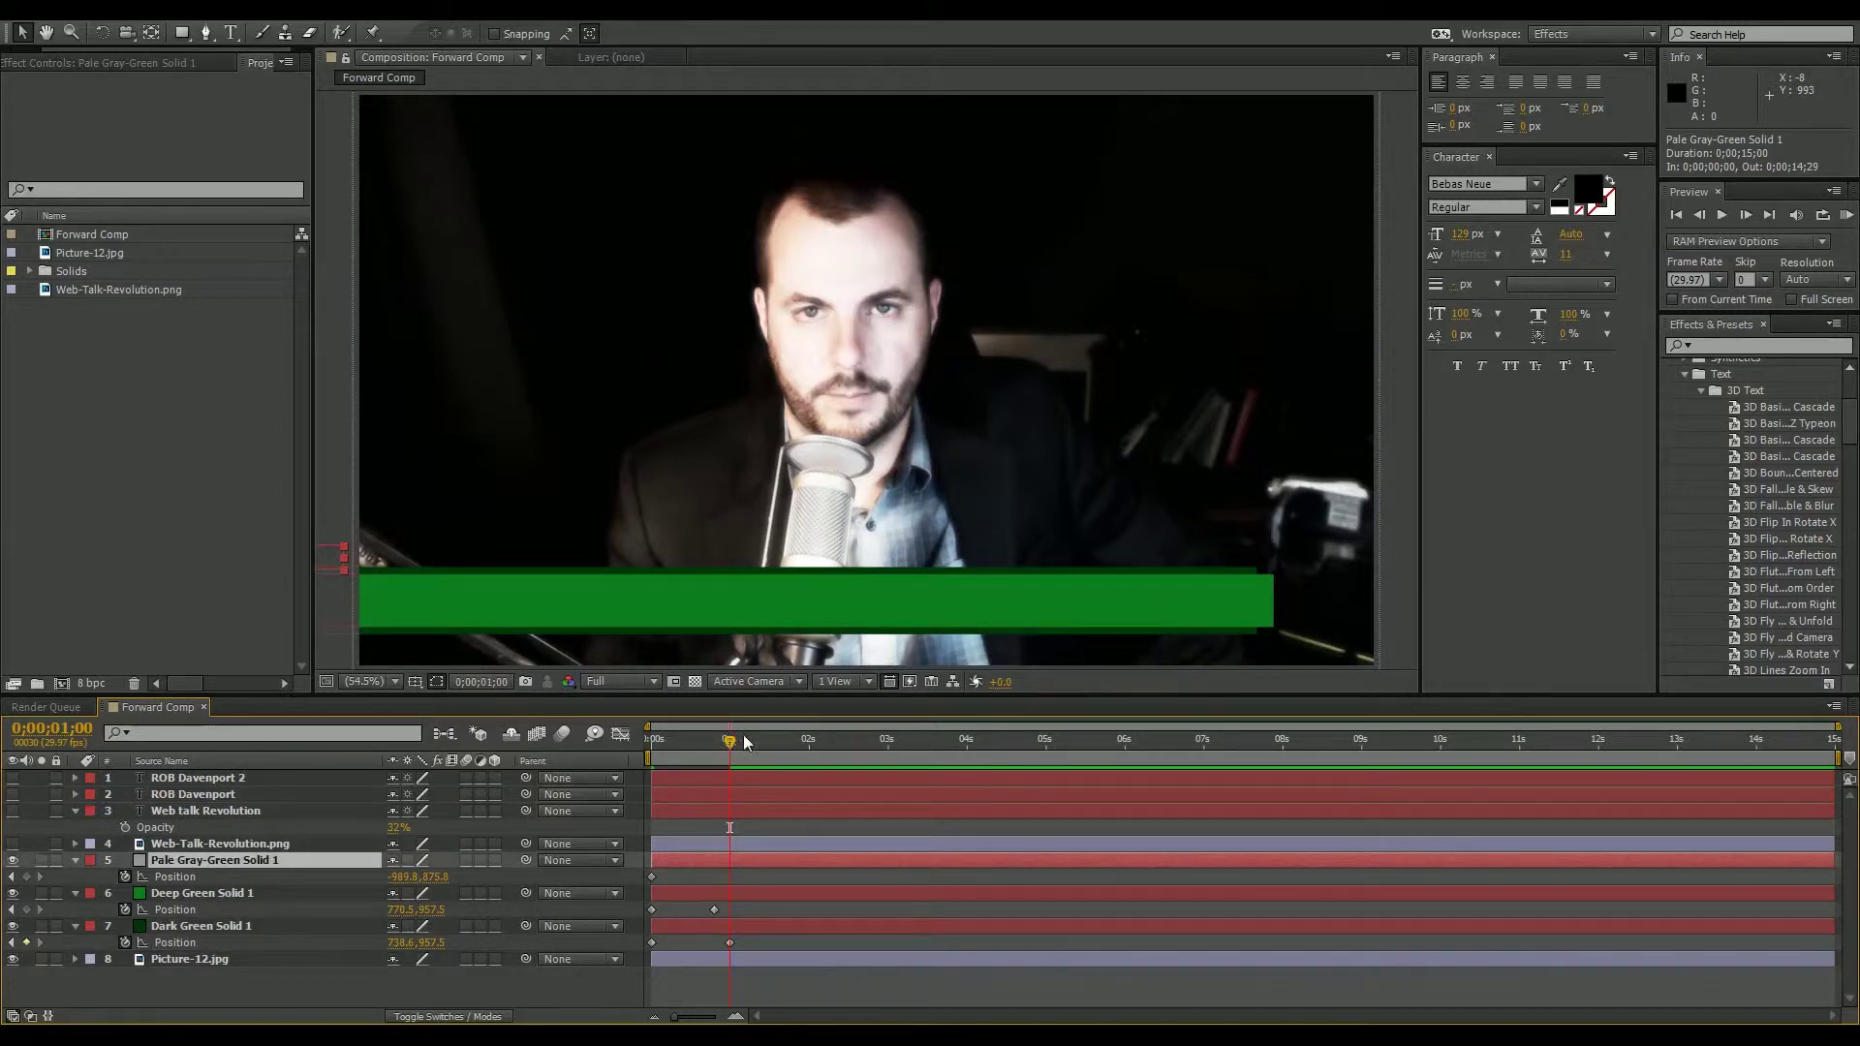
{"action": "left_click_drag", "start_coordinate": [734, 742], "coordinate": [752, 742]}
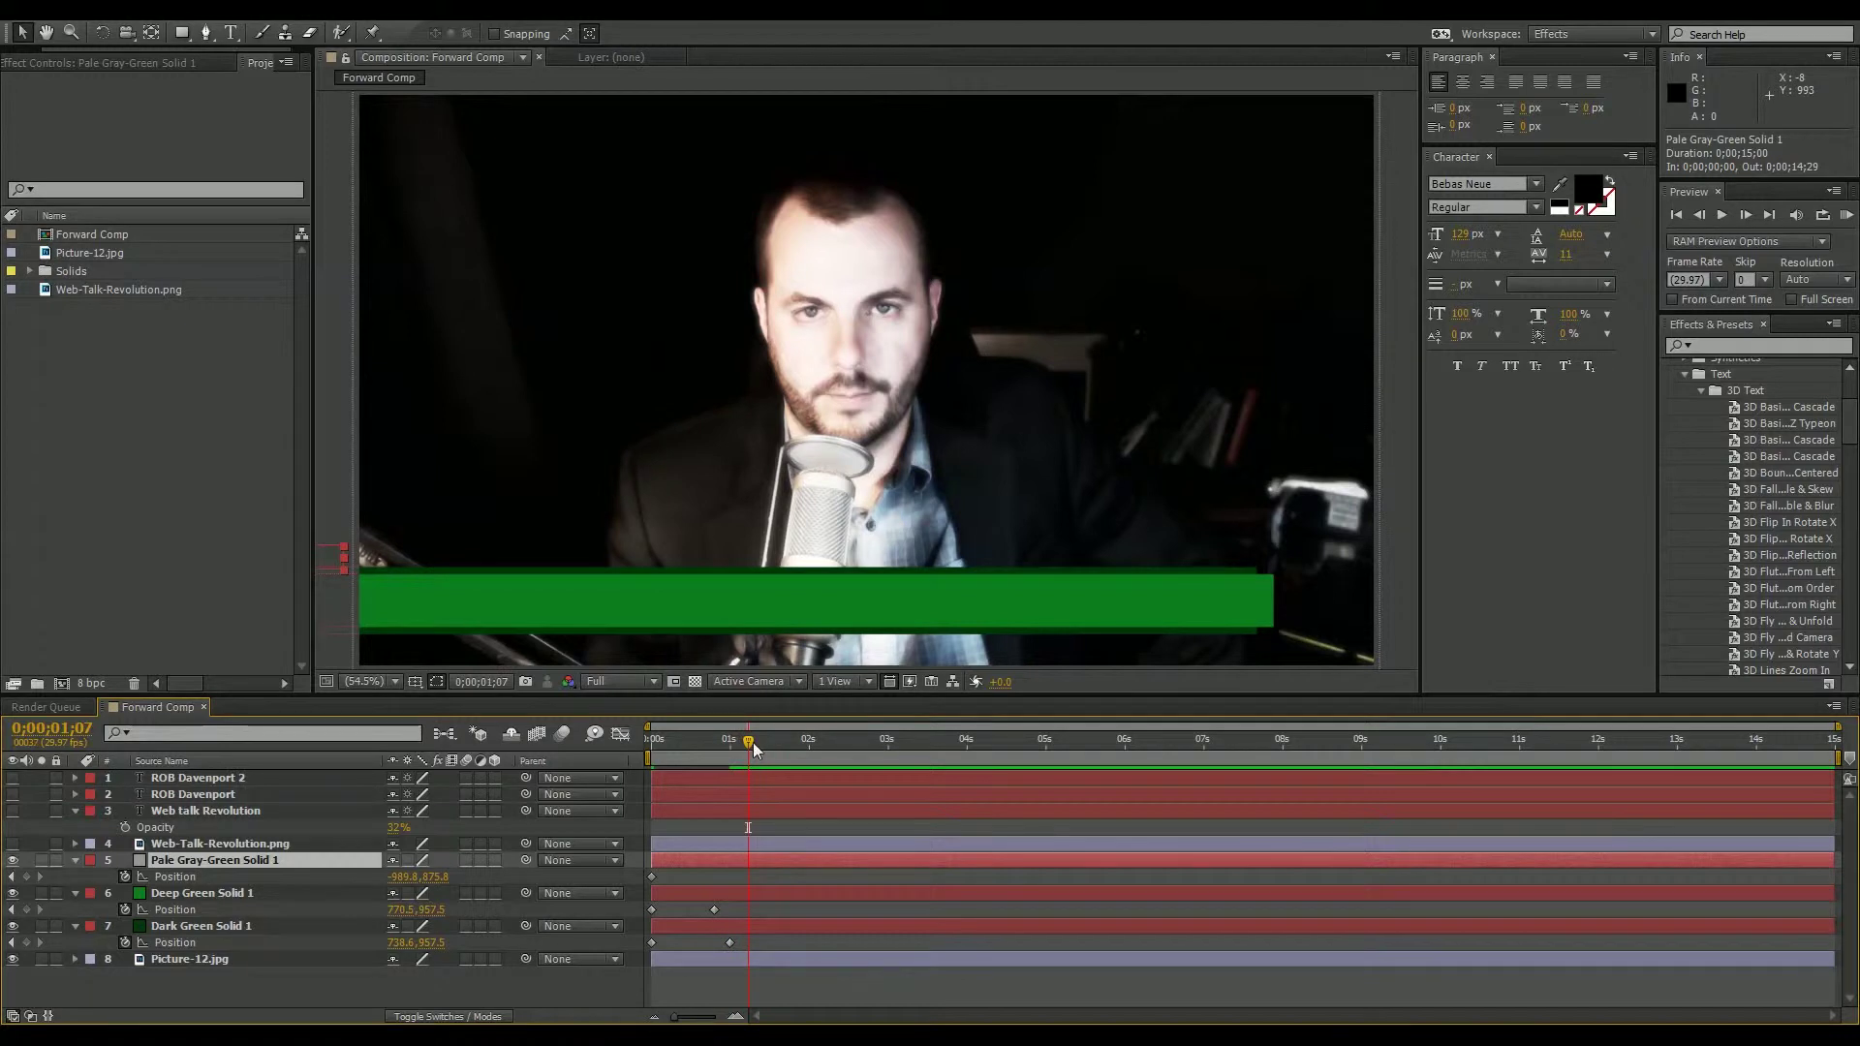
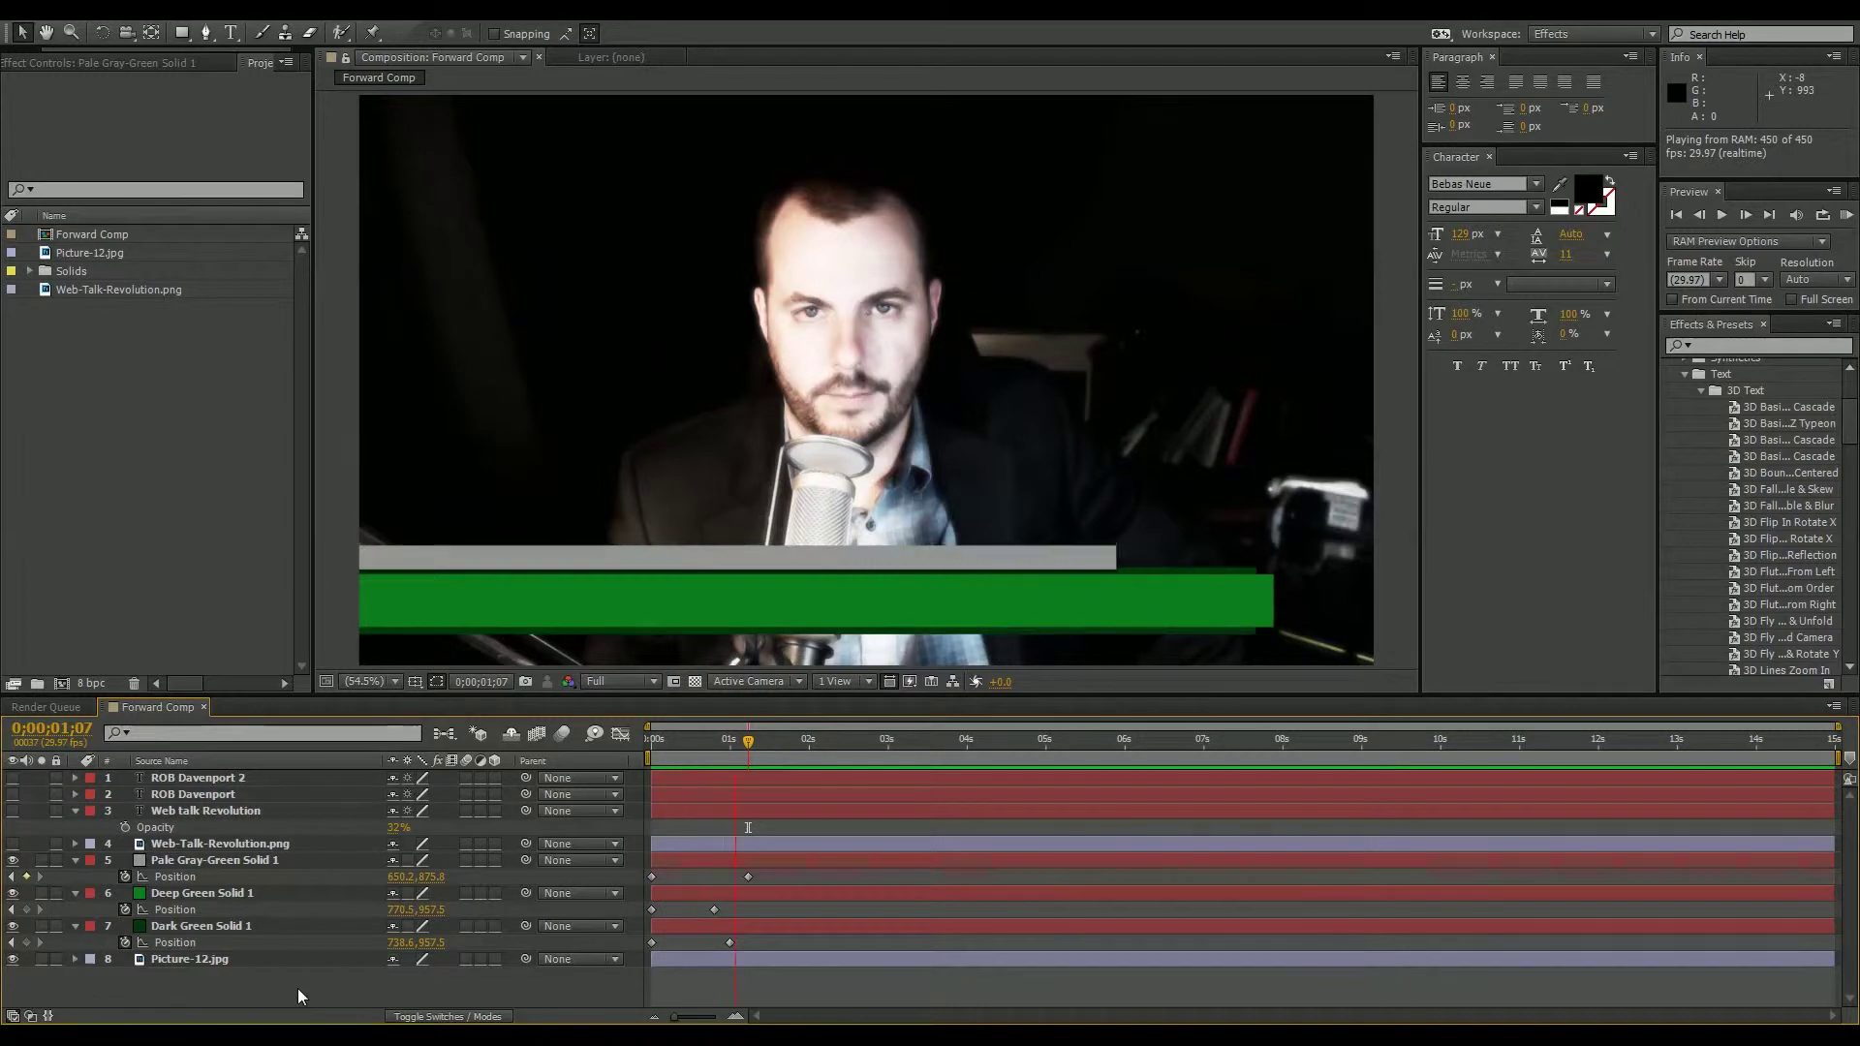
{"action": "key", "text": "space"}
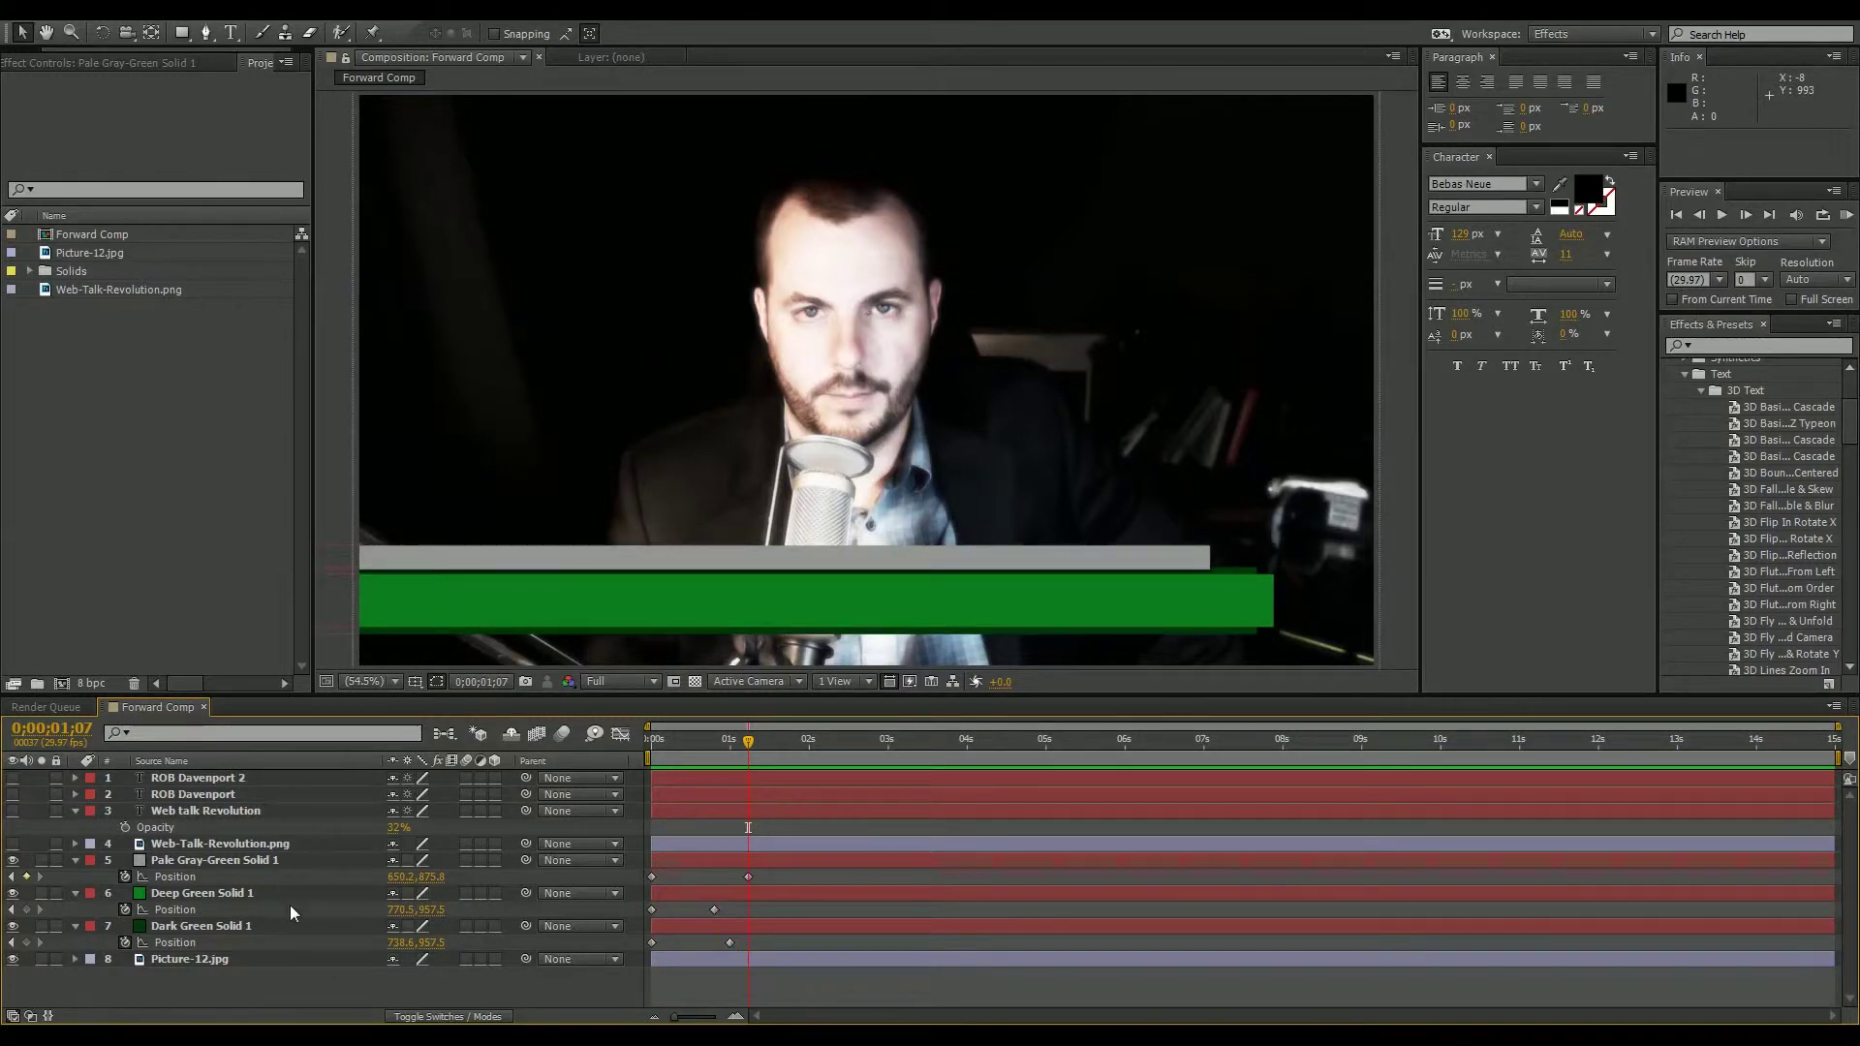
Apply Easy Ease to the final Position keyframe of the Pale Gray-Green Solid 1 bar in the Graph Editor.
{"action": "mouse_move", "coordinate": [753, 746]}
{"action": "left_mouse_down"}
{"action": "mouse_move", "coordinate": [678, 748]}
{"action": "mouse_move", "coordinate": [772, 756]}
{"action": "mouse_move", "coordinate": [717, 777]}
{"action": "mouse_move", "coordinate": [744, 780]}
{"action": "left_mouse_up"}
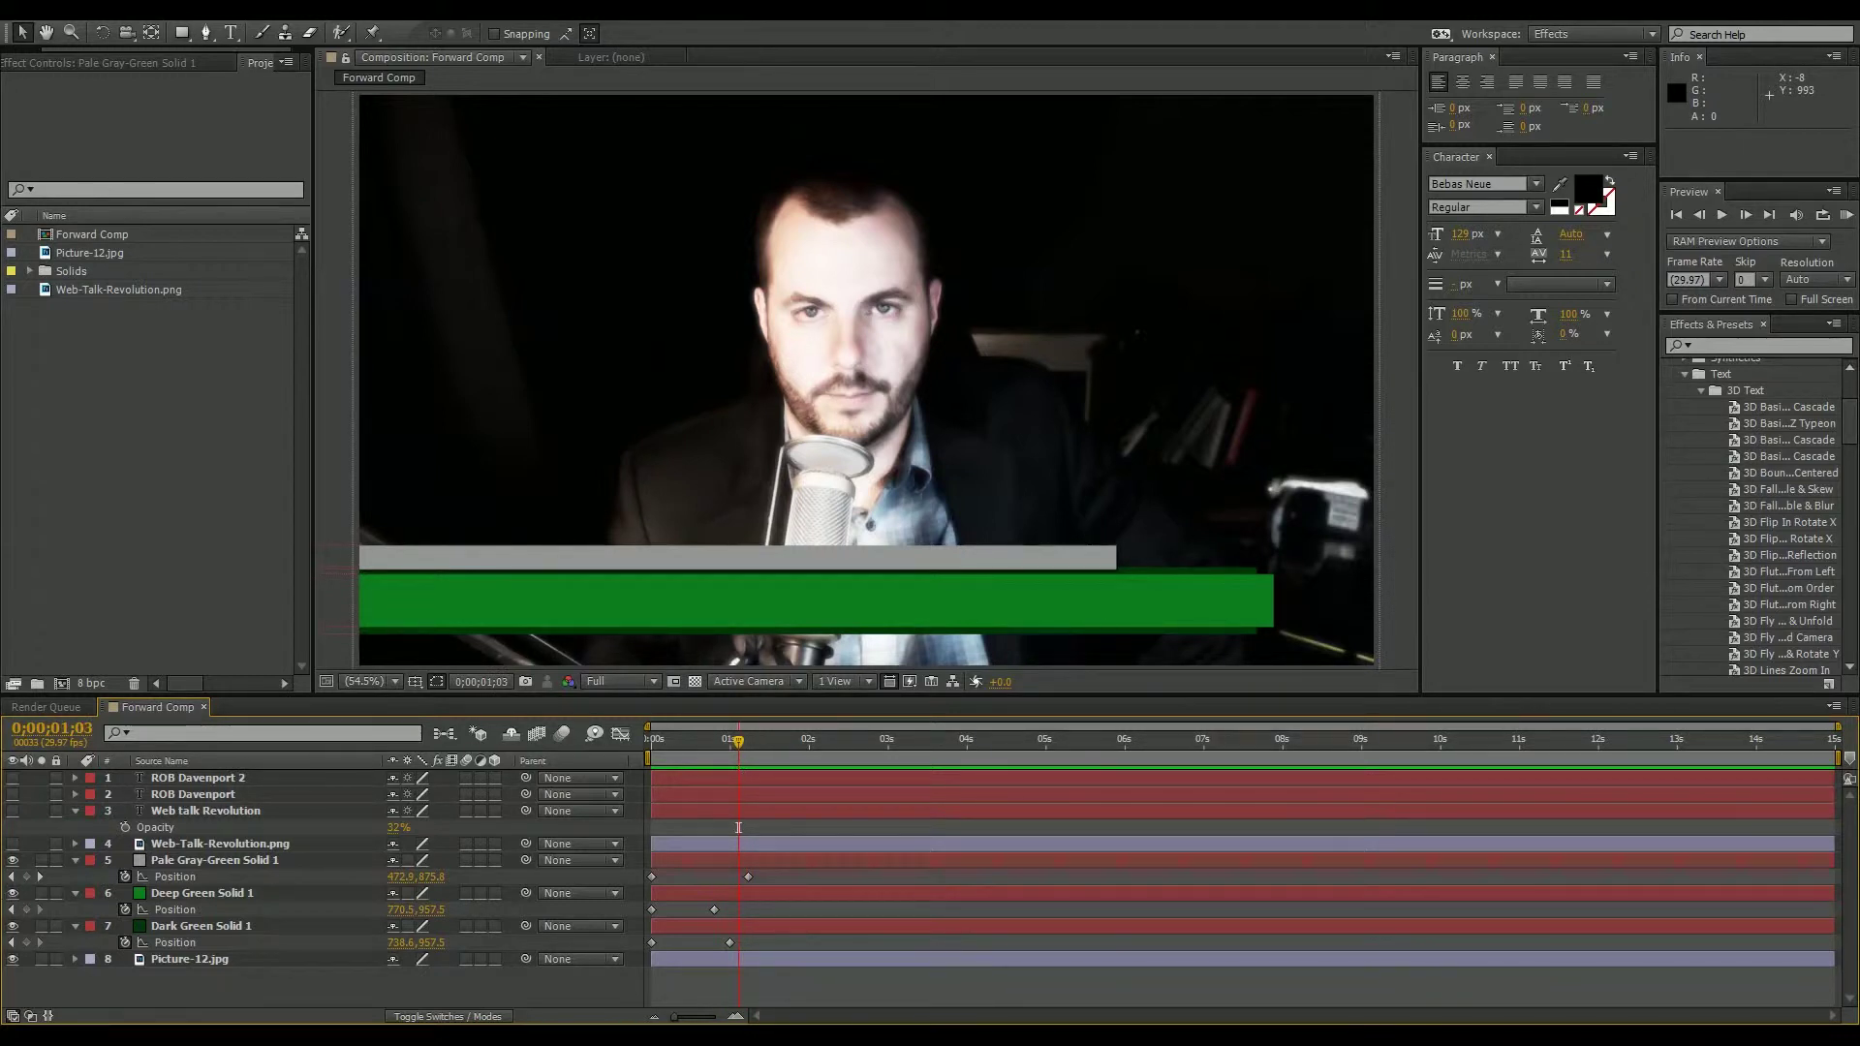
{"action": "left_click", "coordinate": [619, 734]}
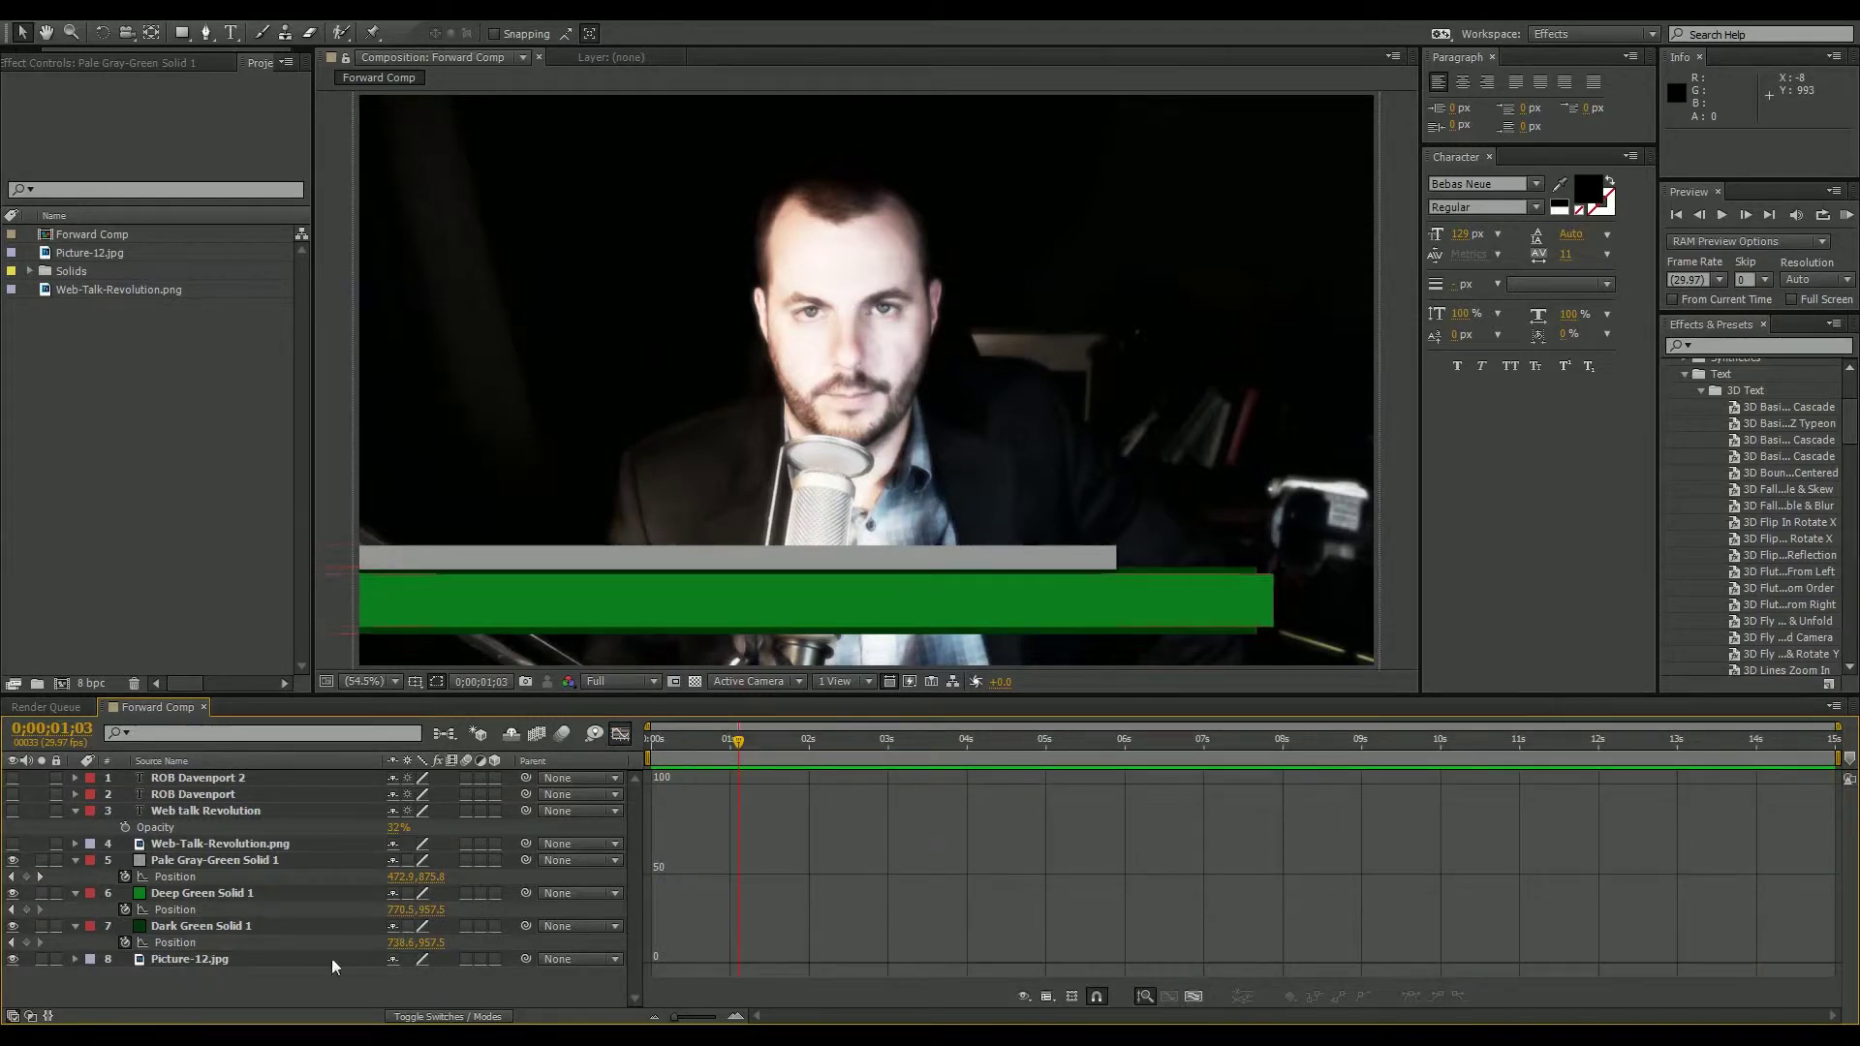
{"action": "left_click", "coordinate": [172, 878]}
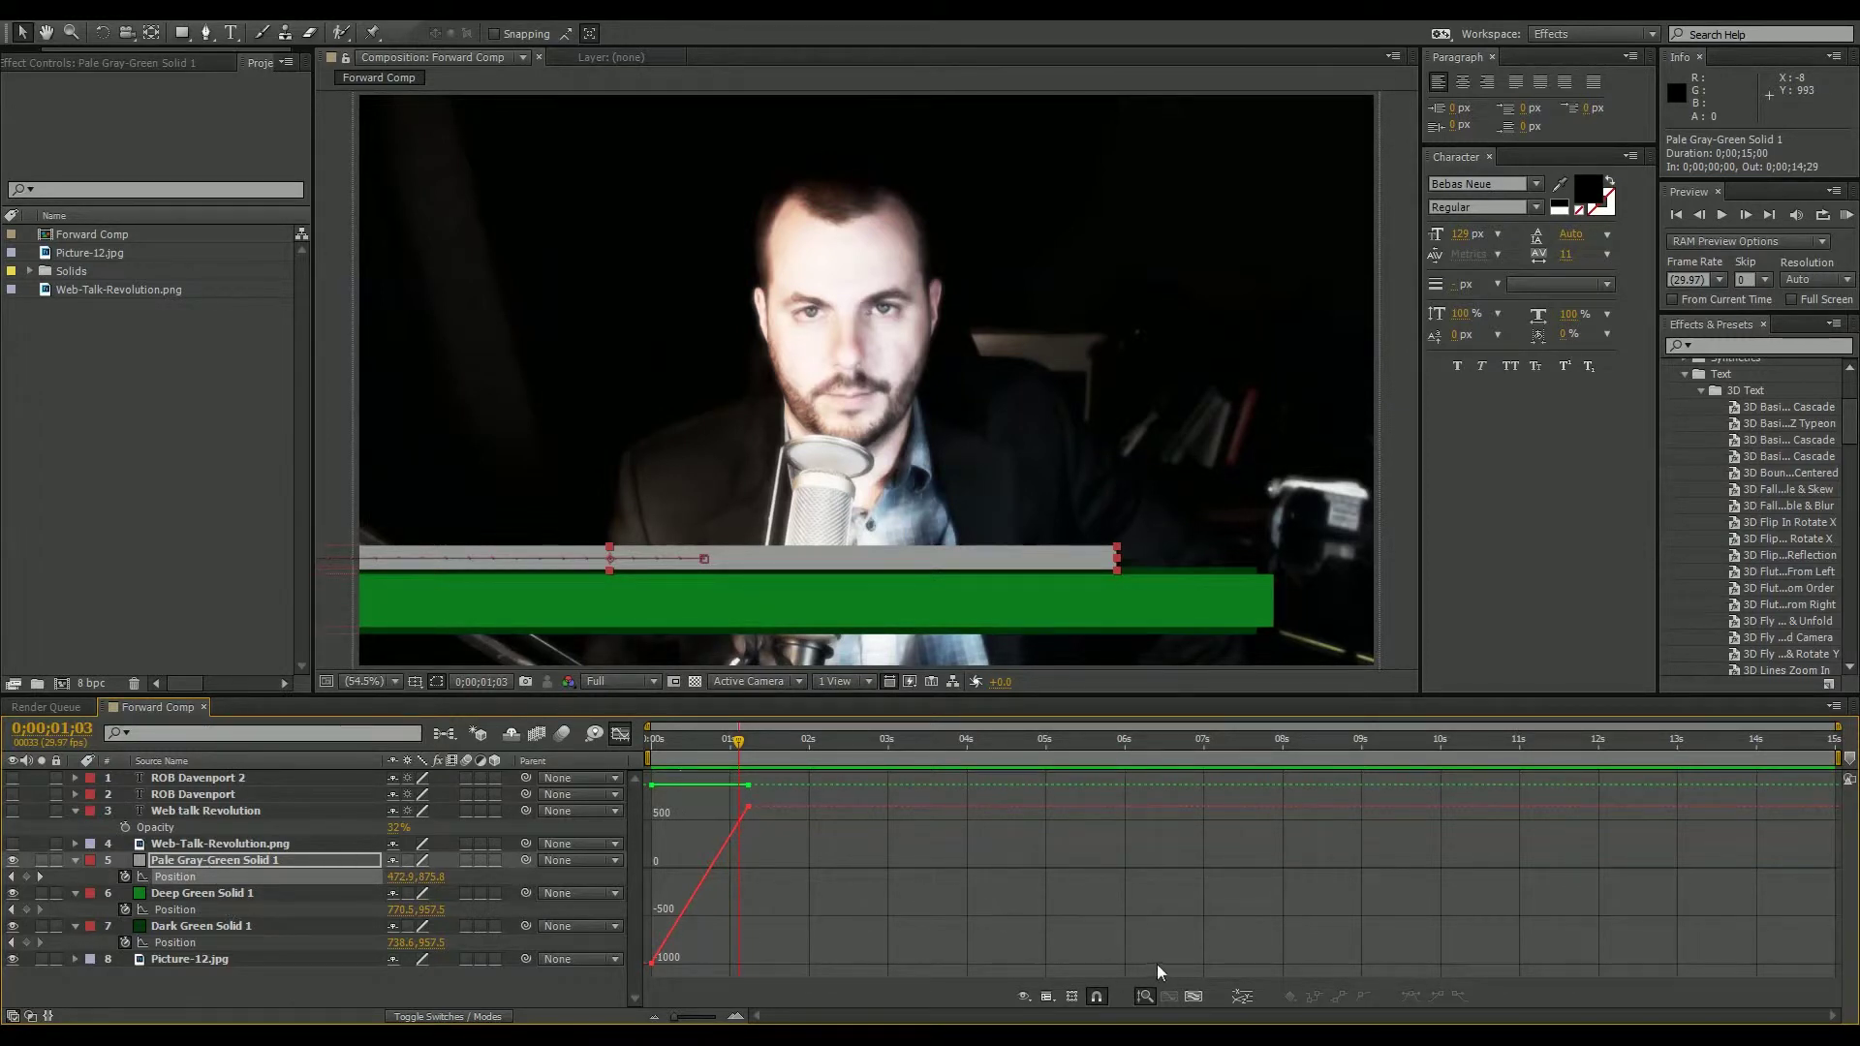
{"action": "mouse_move", "coordinate": [749, 806]}
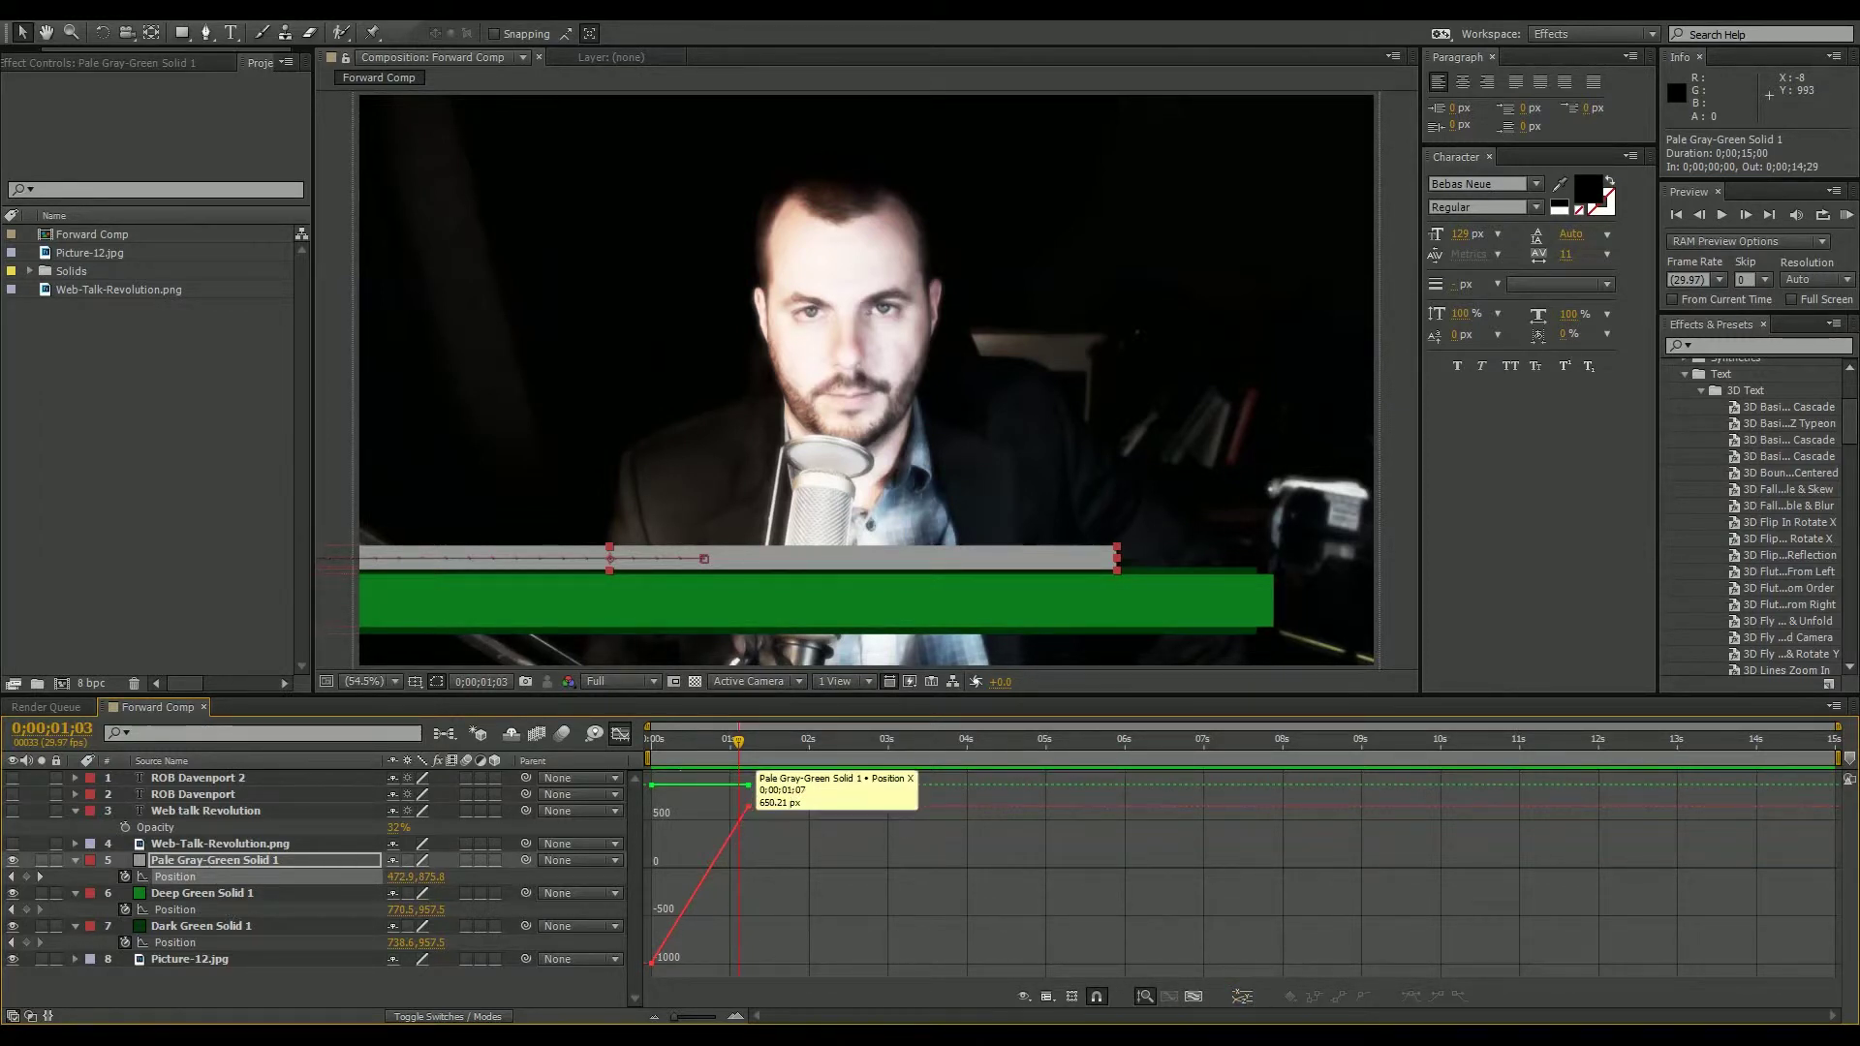
{"action": "left_click", "coordinate": [749, 805]}
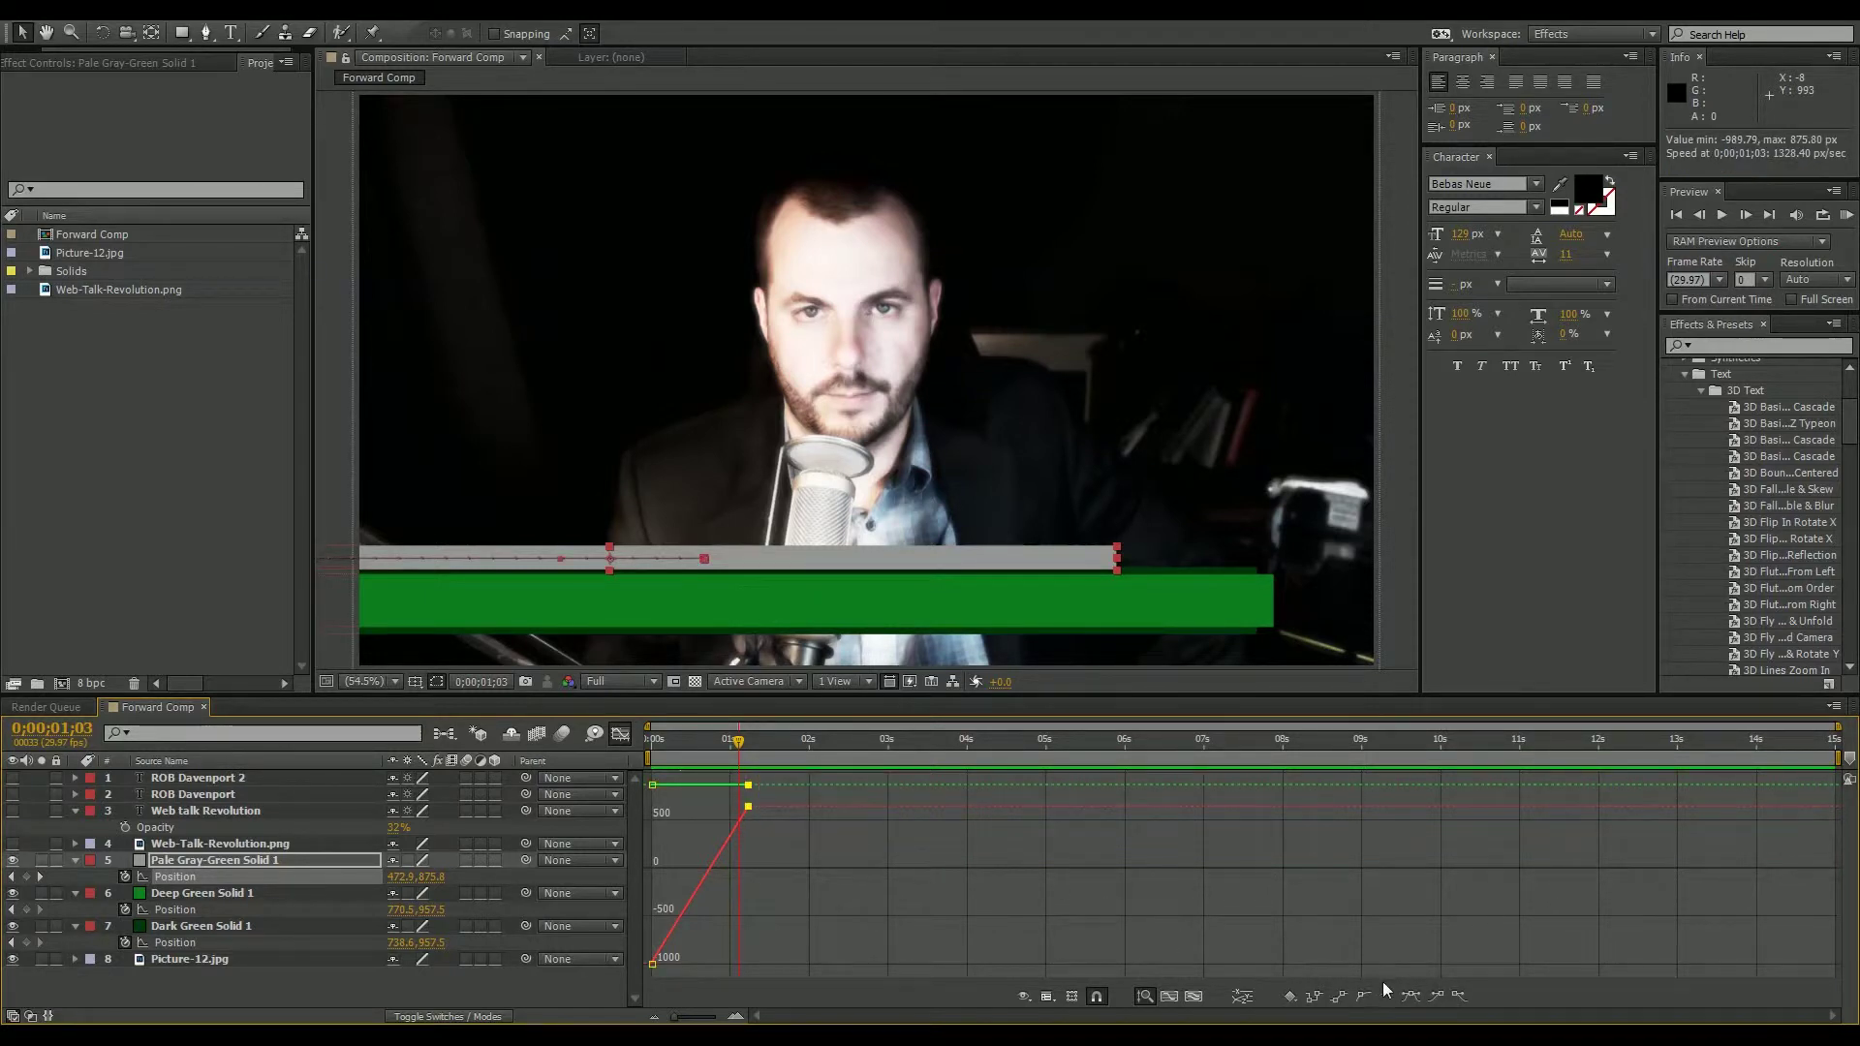
{"action": "left_click", "coordinate": [1419, 997]}
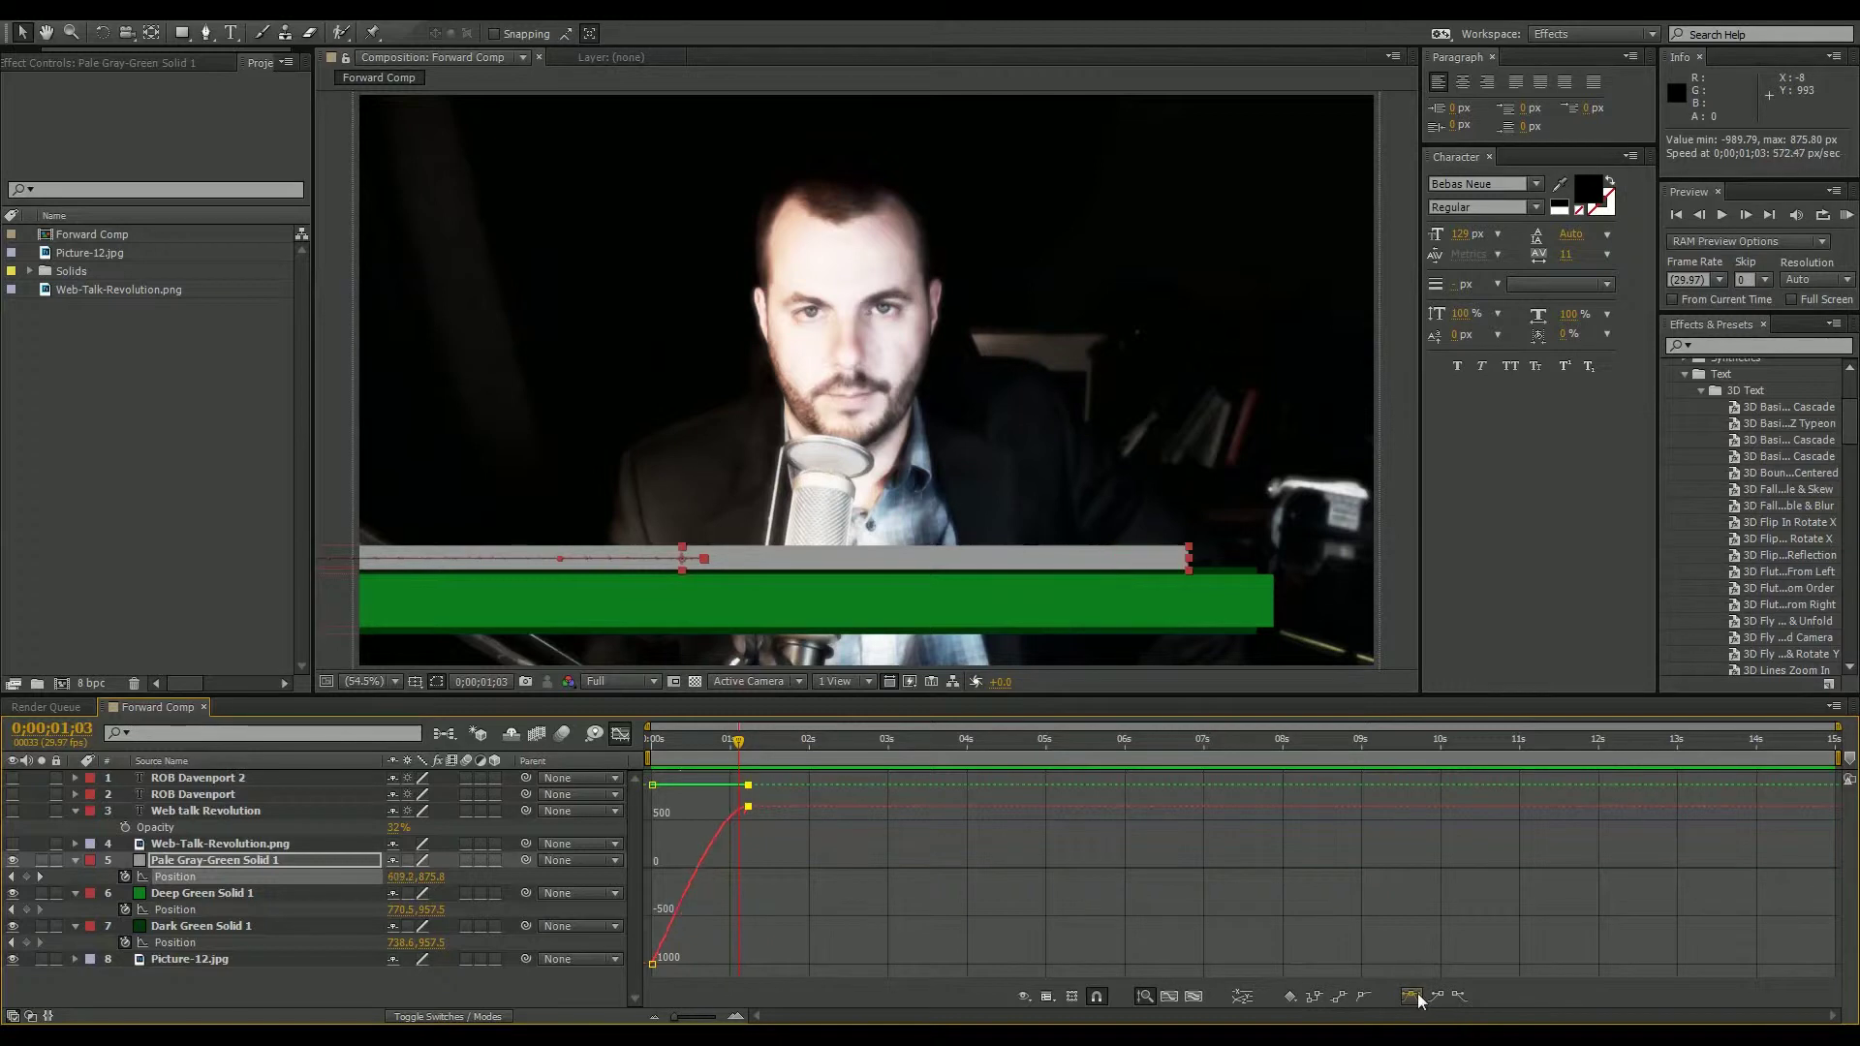
{"action": "mouse_move", "coordinate": [748, 806]}
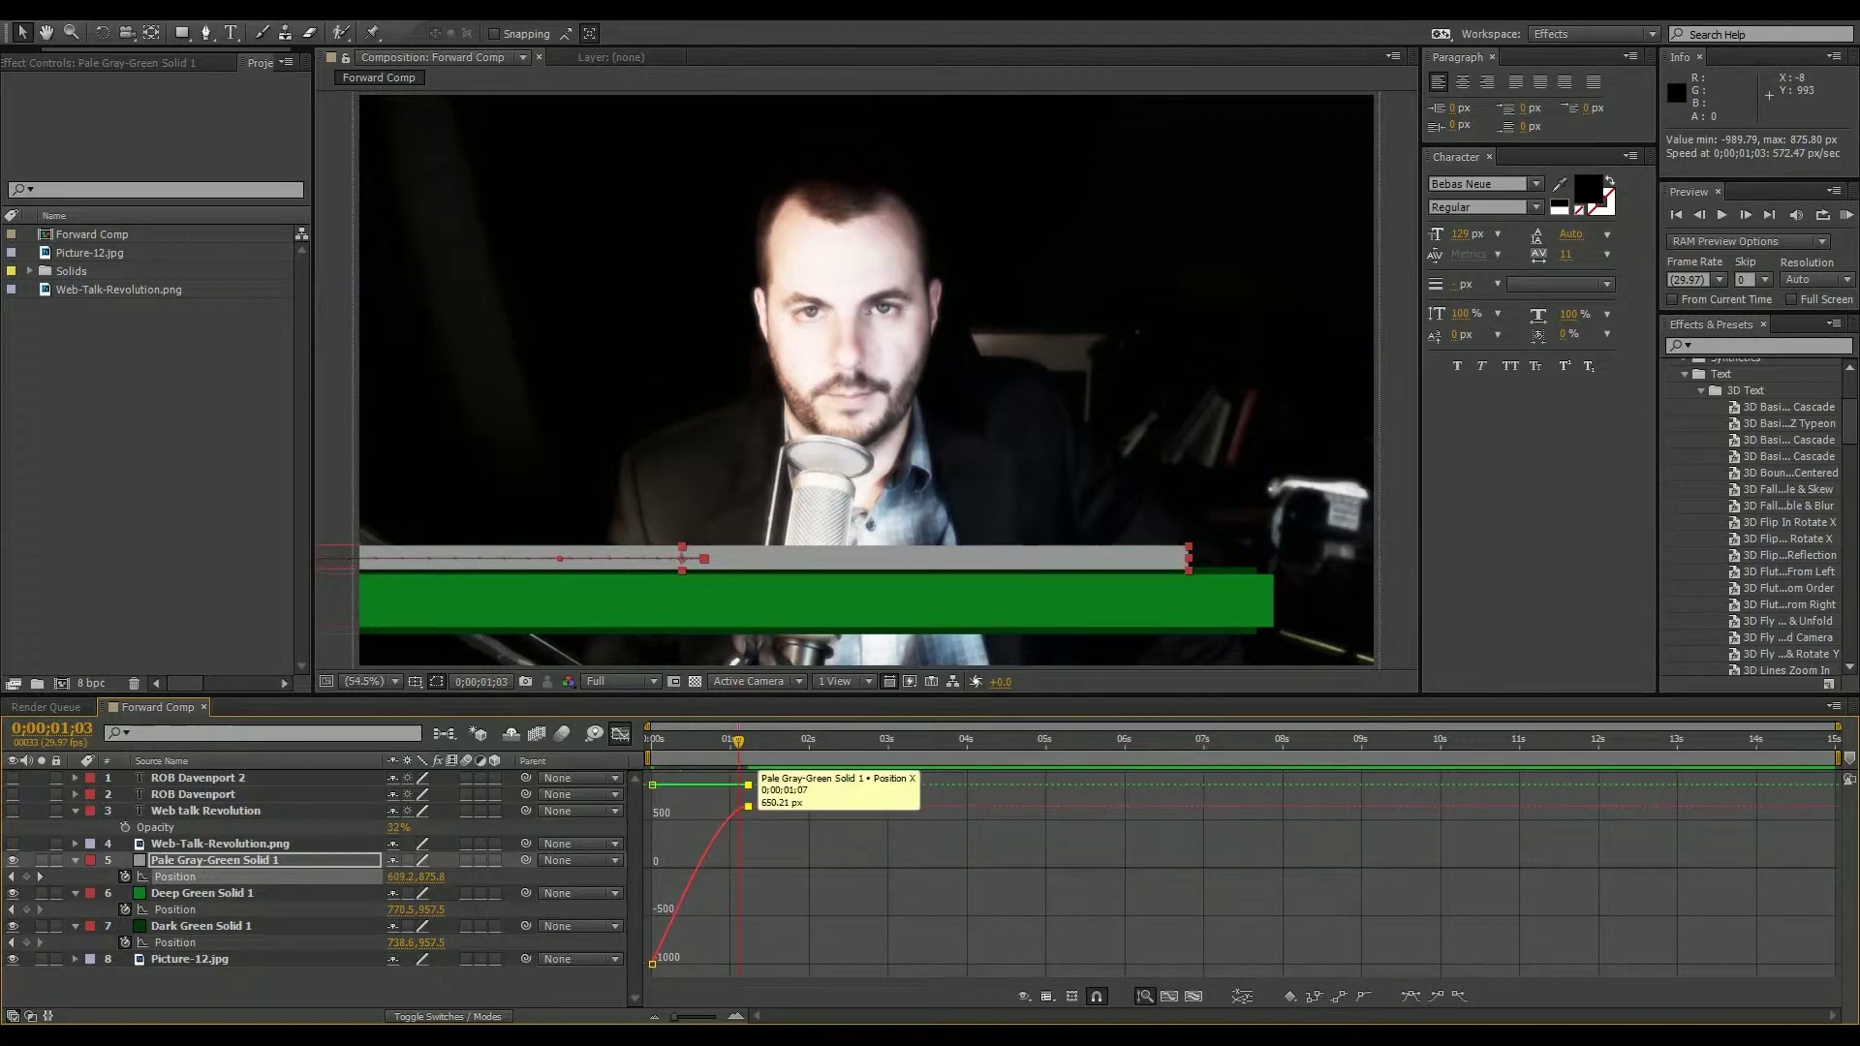
Apply Easy Ease to the final Position keyframe of the Deep Green Solid 1 bar.
{"action": "left_click_drag", "start_coordinate": [742, 744], "coordinate": [649, 746]}
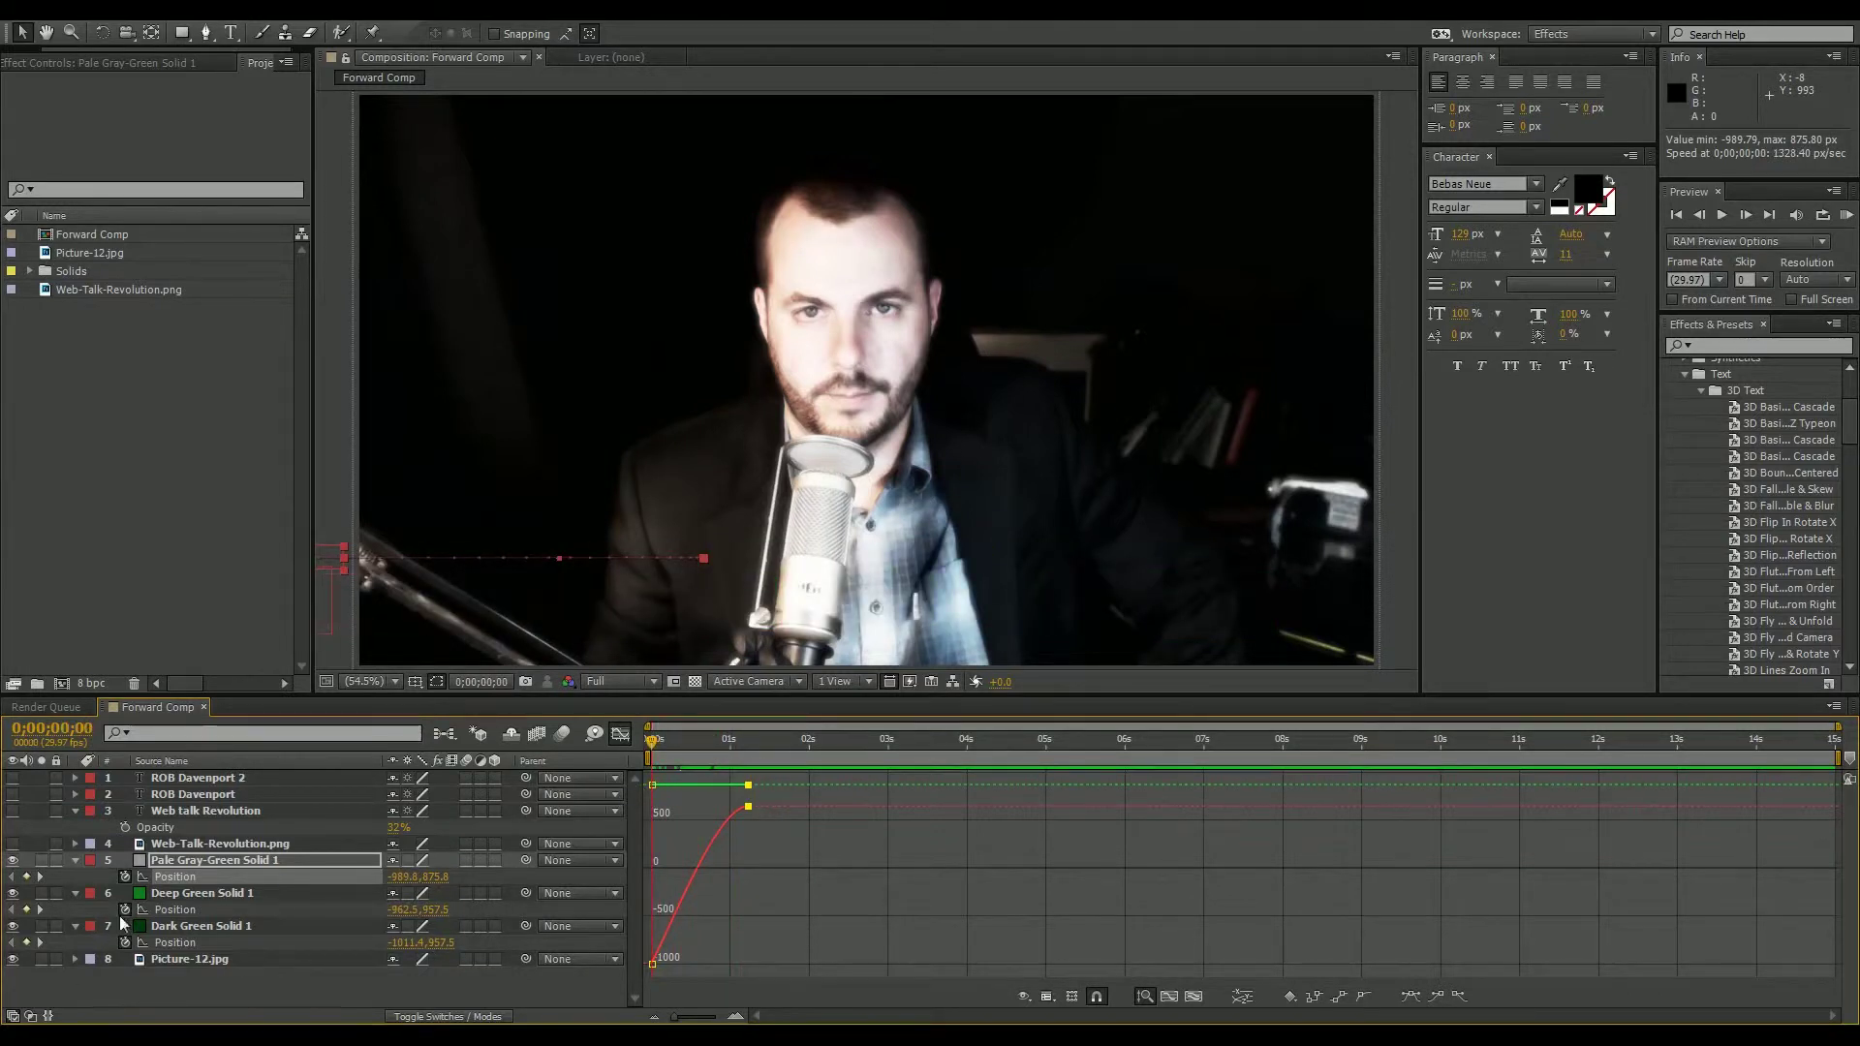
{"action": "left_click", "coordinate": [178, 911]}
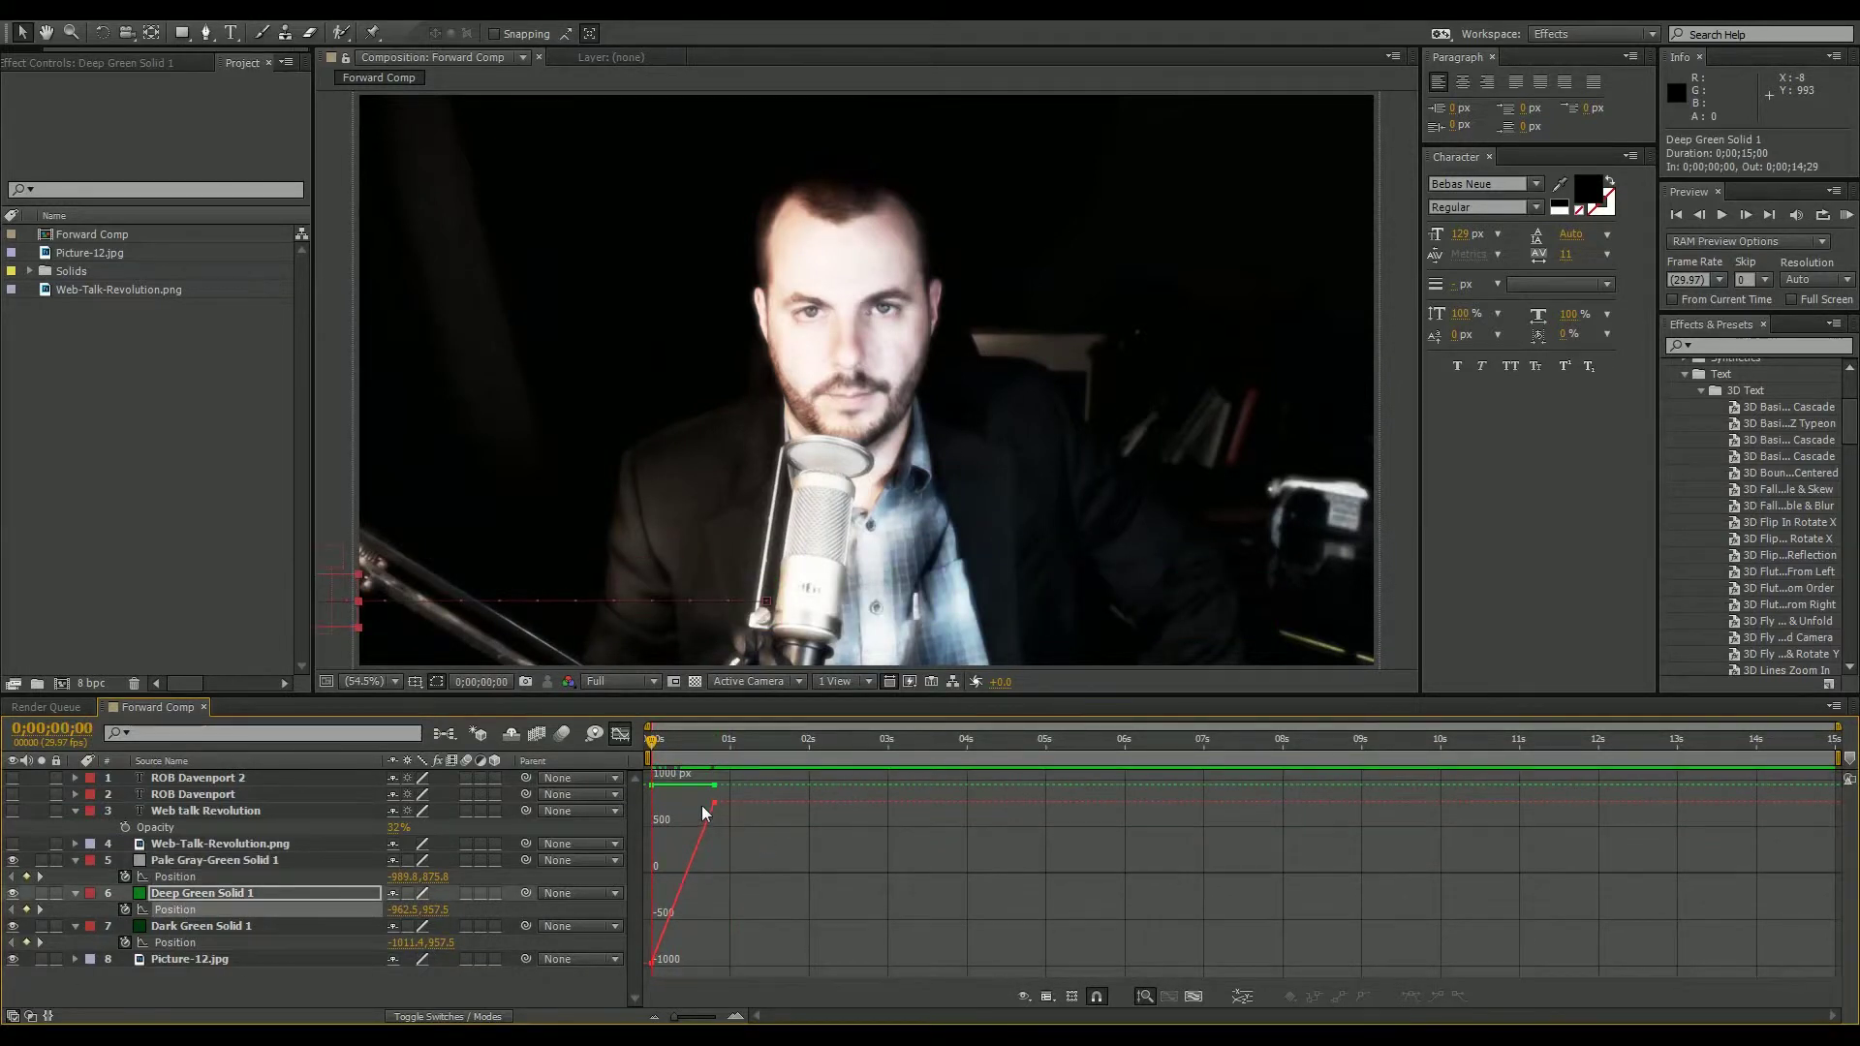
{"action": "left_click", "coordinate": [714, 803]}
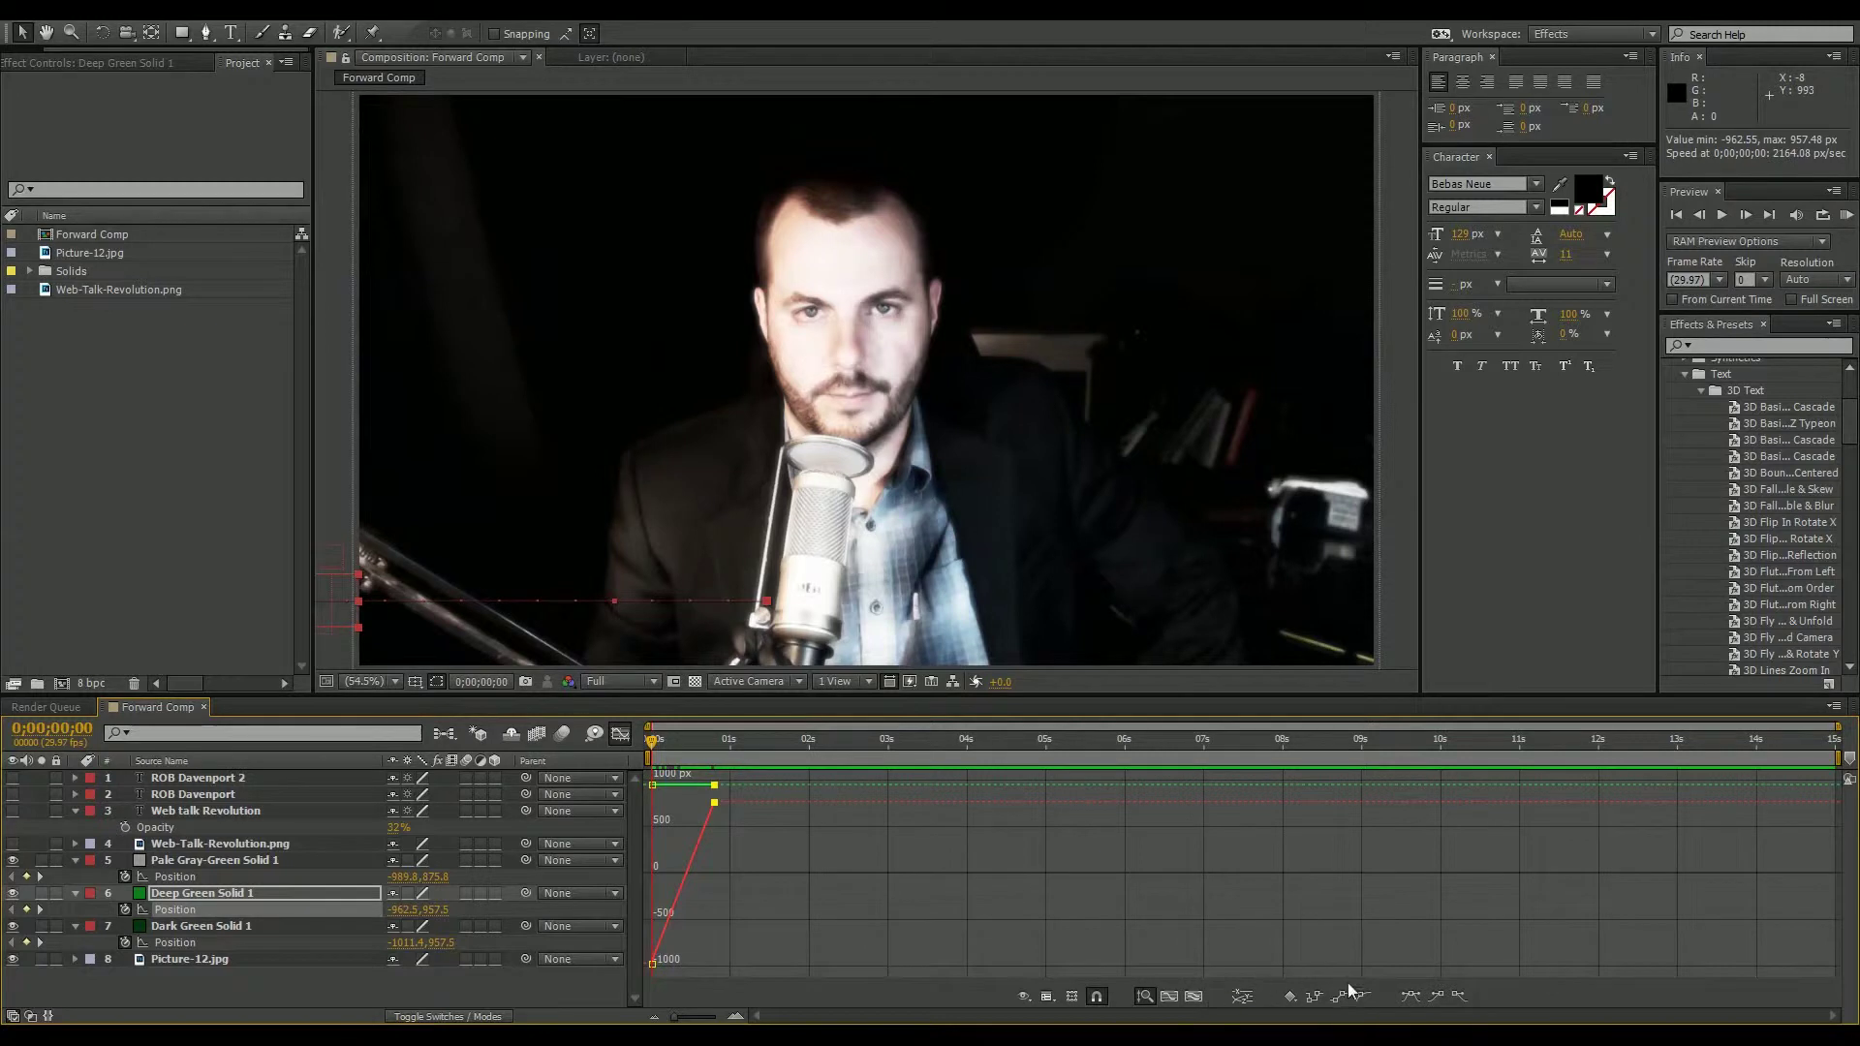
{"action": "left_click", "coordinate": [1411, 998]}
Apply Easy Ease to the final Position keyframe of the Dark Green Solid 1 bar and preview the animation.
{"action": "key", "text": "ctrl+Down"}
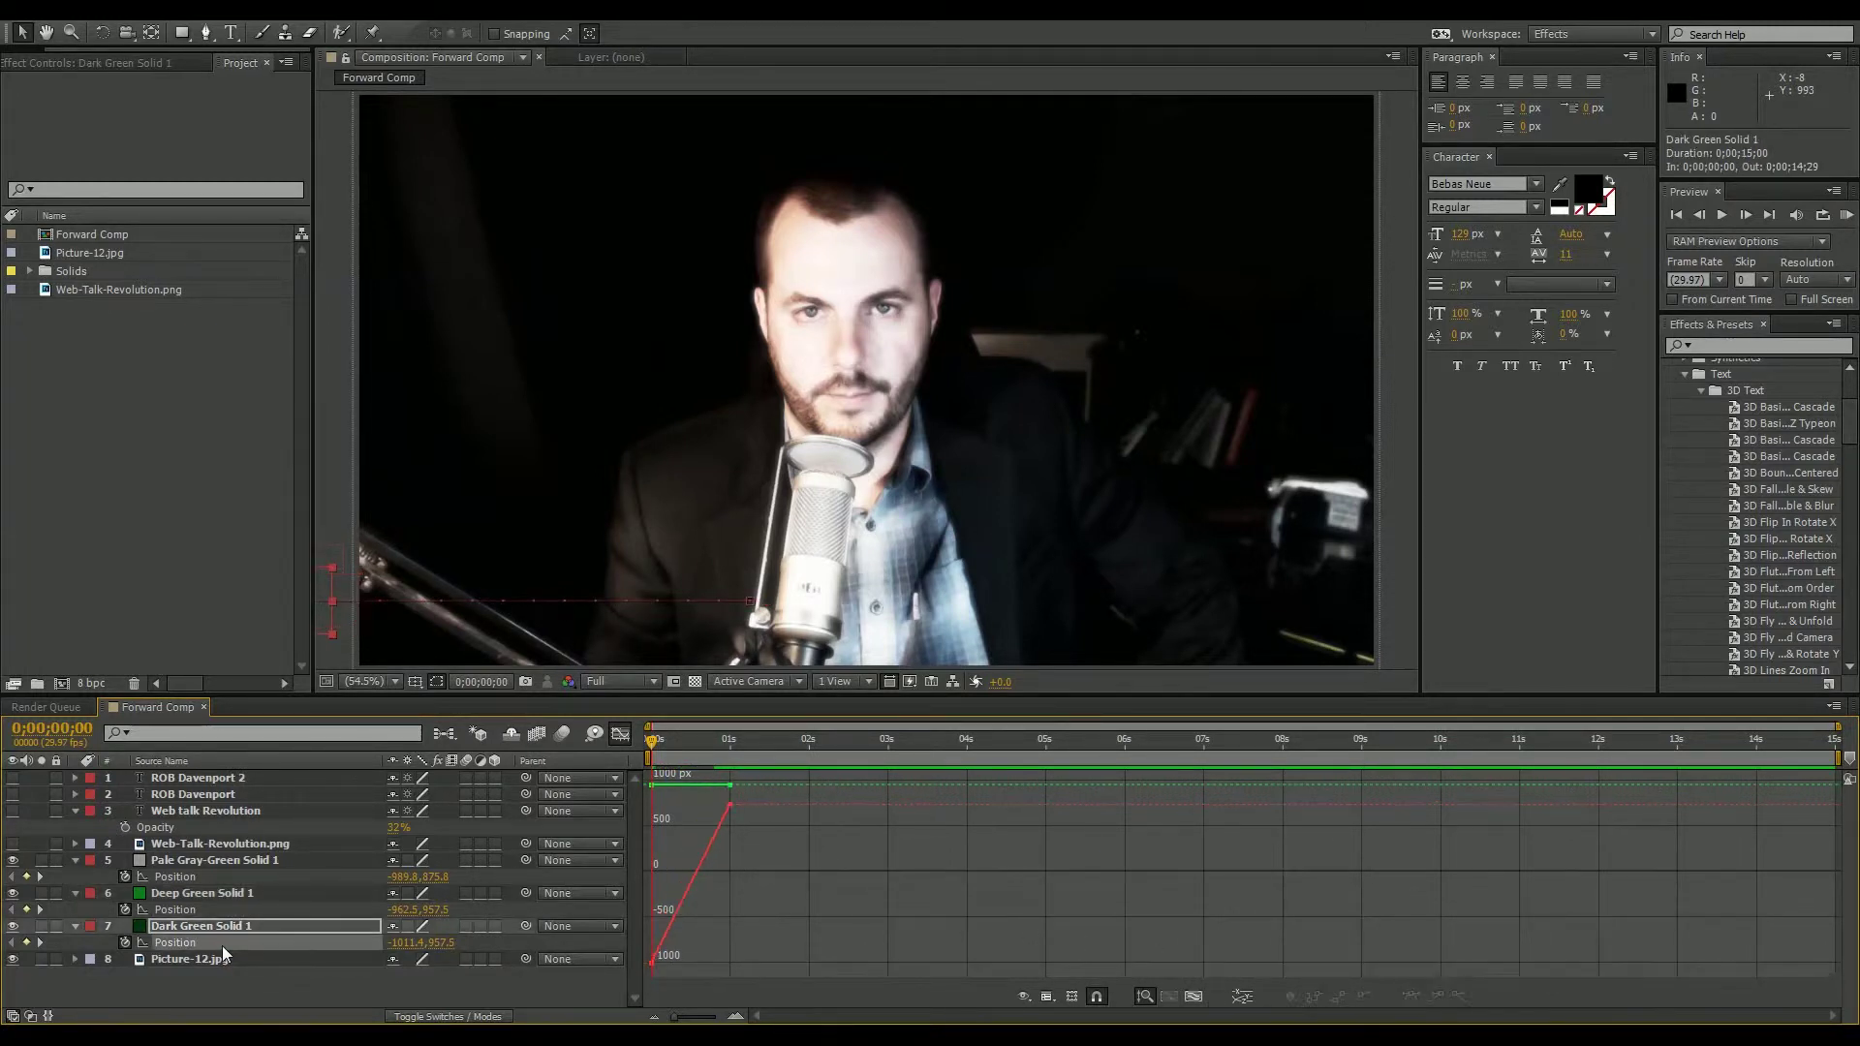
{"action": "left_click", "coordinate": [727, 805]}
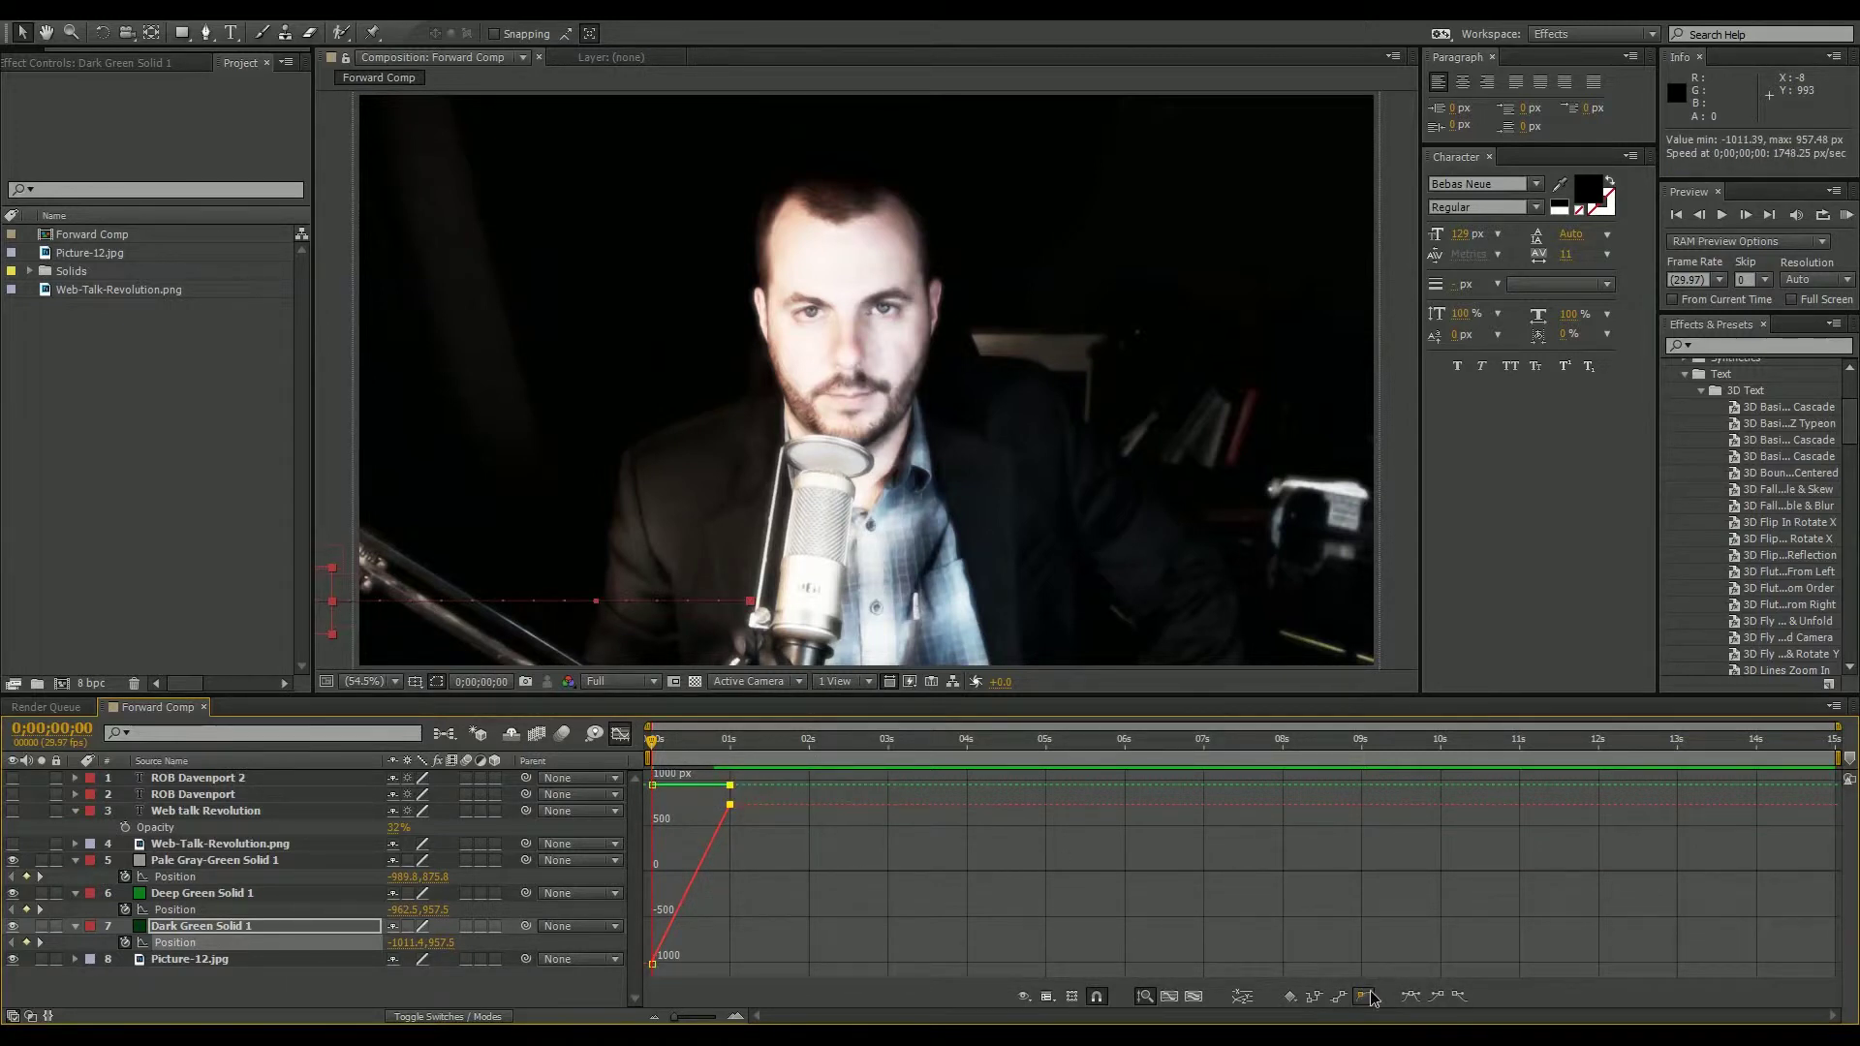
{"action": "left_click", "coordinate": [1411, 996]}
{"action": "key", "text": "KP_0"}
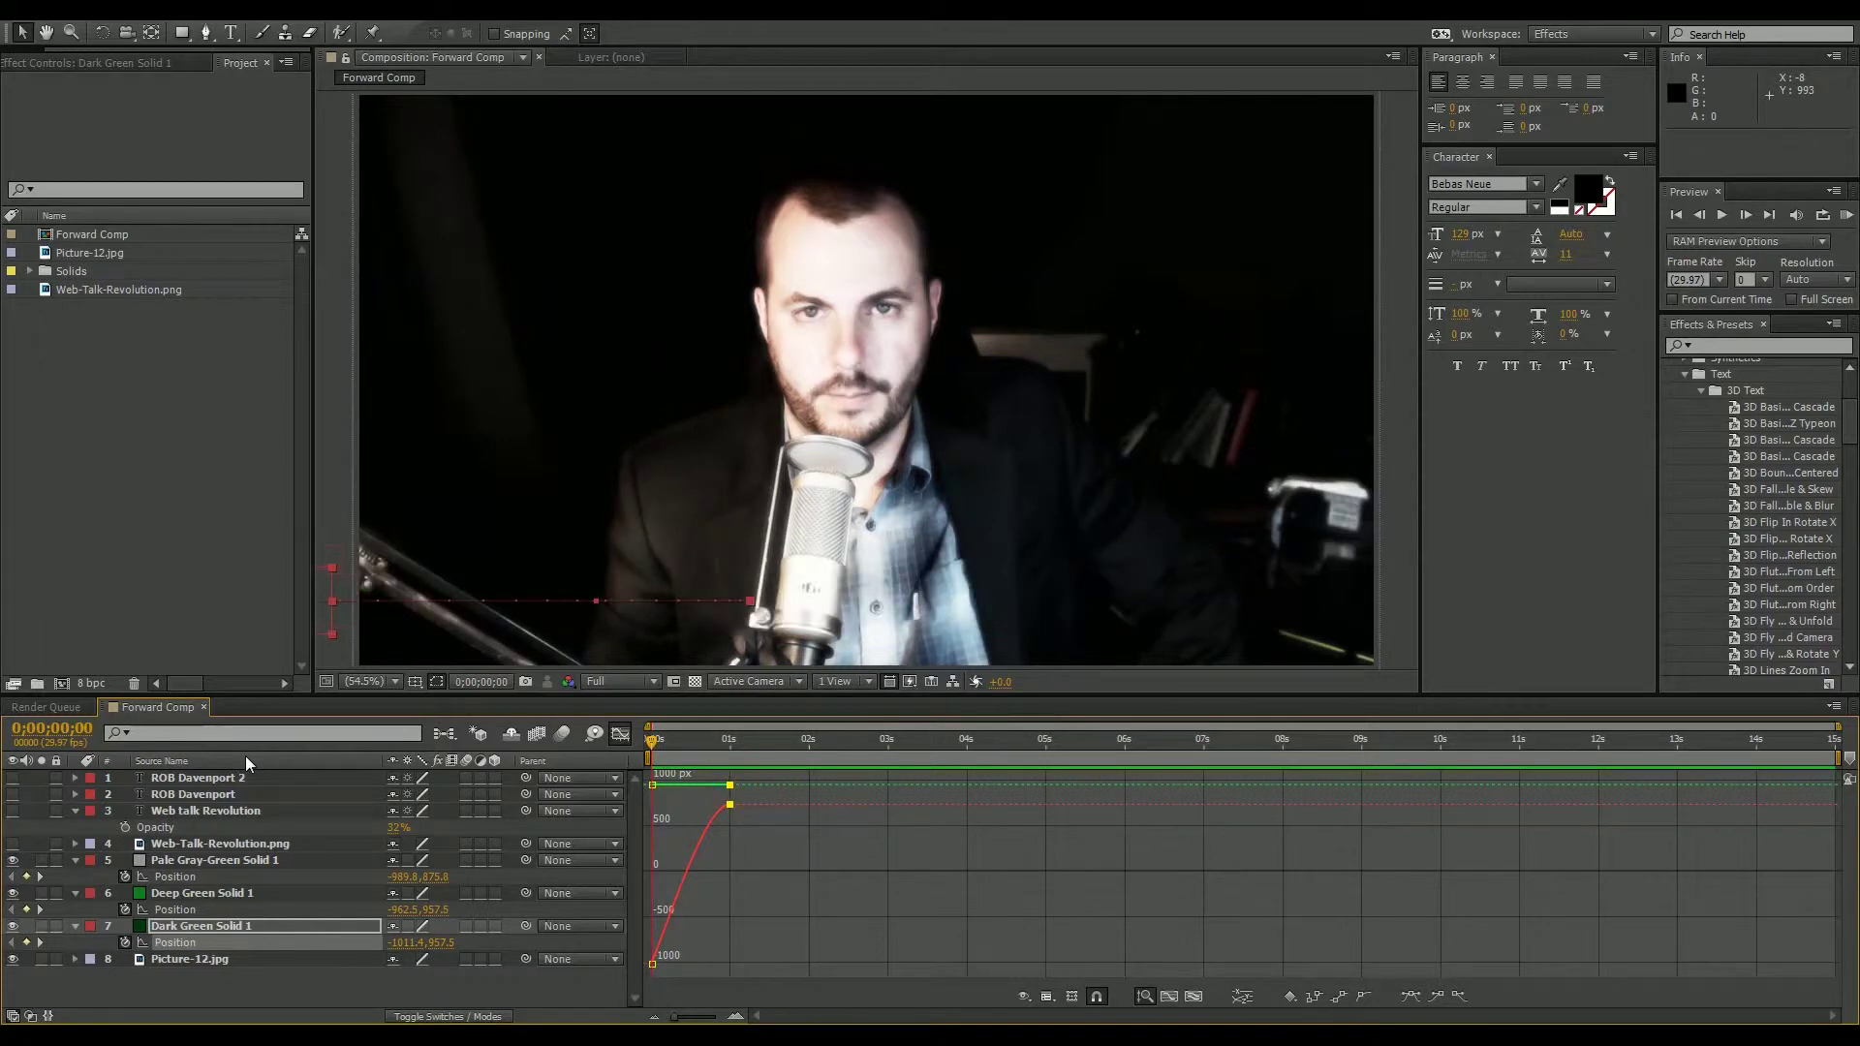
{"action": "key", "text": "space"}
Show the hidden text and logo layers, and keyframe the Web-Talk-Revolution.png logo's Position at the start, out of frame at X about -198.
{"action": "left_click_drag", "start_coordinate": [14, 860], "coordinate": [9, 796]}
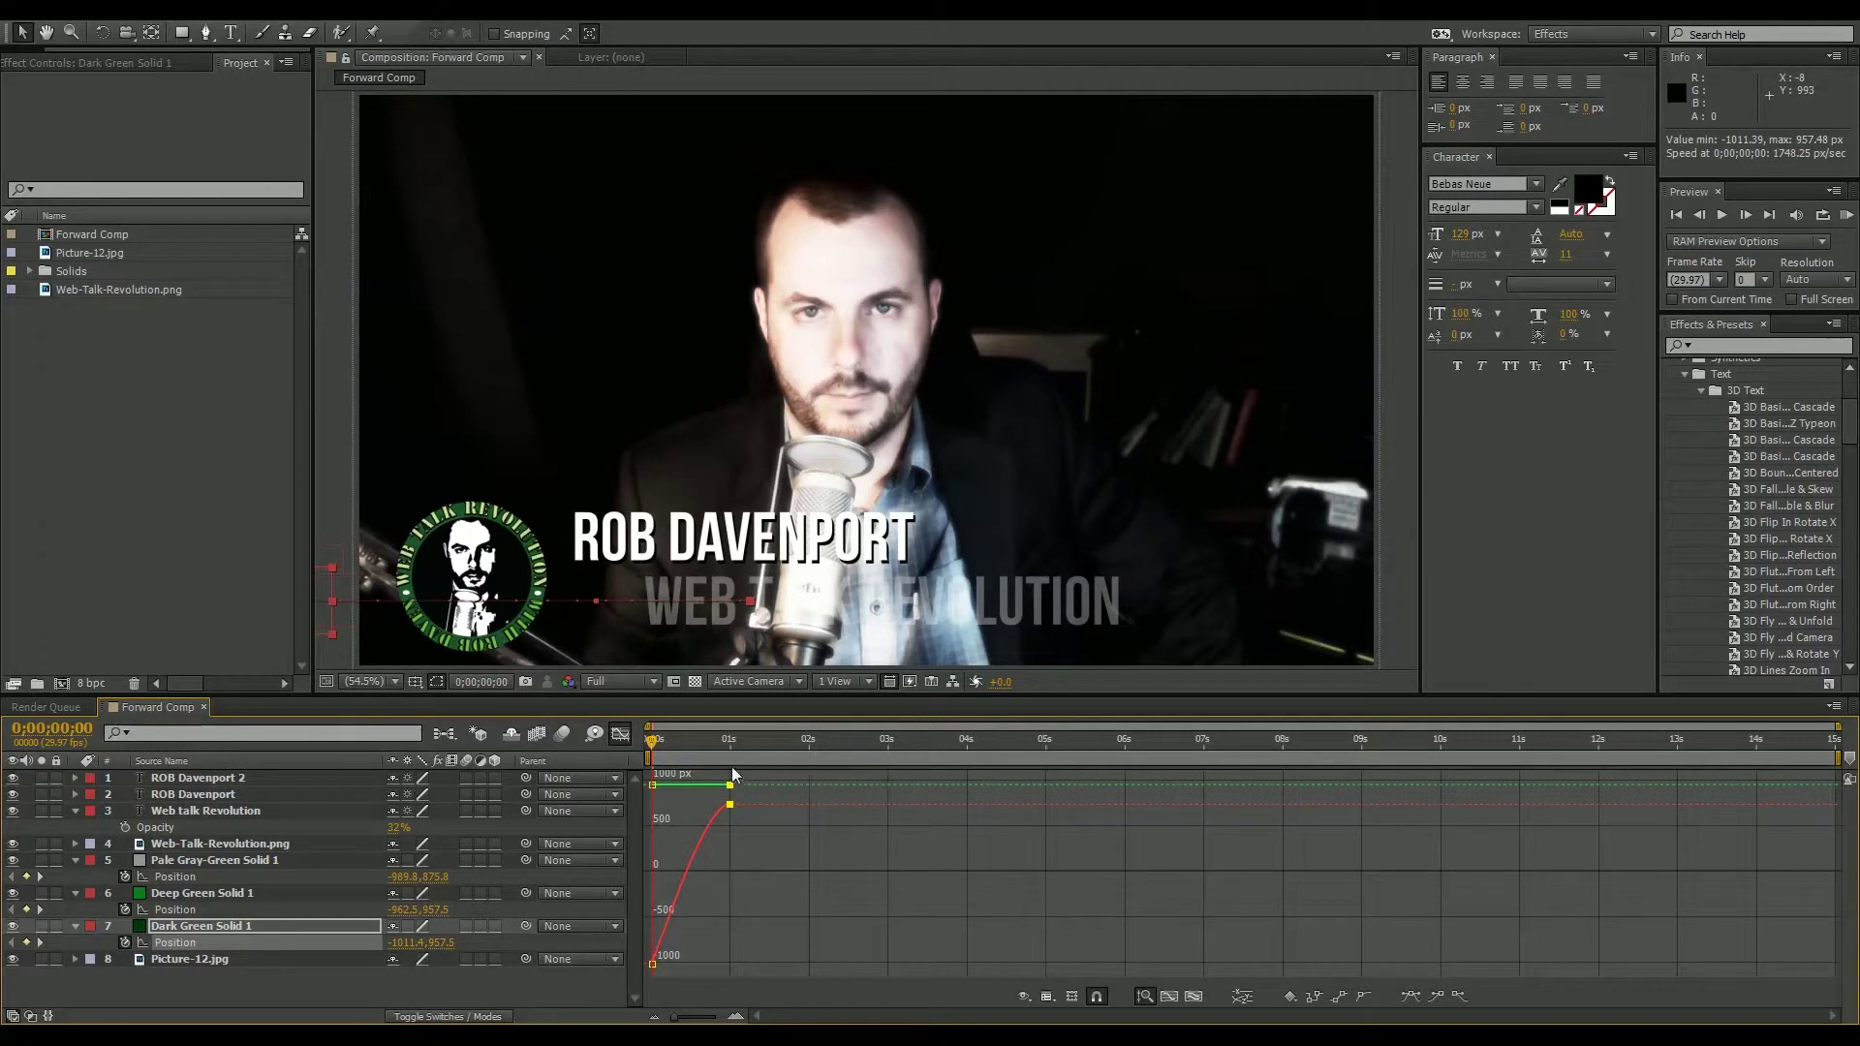
{"action": "mouse_move", "coordinate": [663, 743]}
{"action": "left_mouse_down"}
{"action": "mouse_move", "coordinate": [847, 738]}
{"action": "mouse_move", "coordinate": [650, 741]}
{"action": "left_mouse_up"}
{"action": "left_click", "coordinate": [226, 849]}
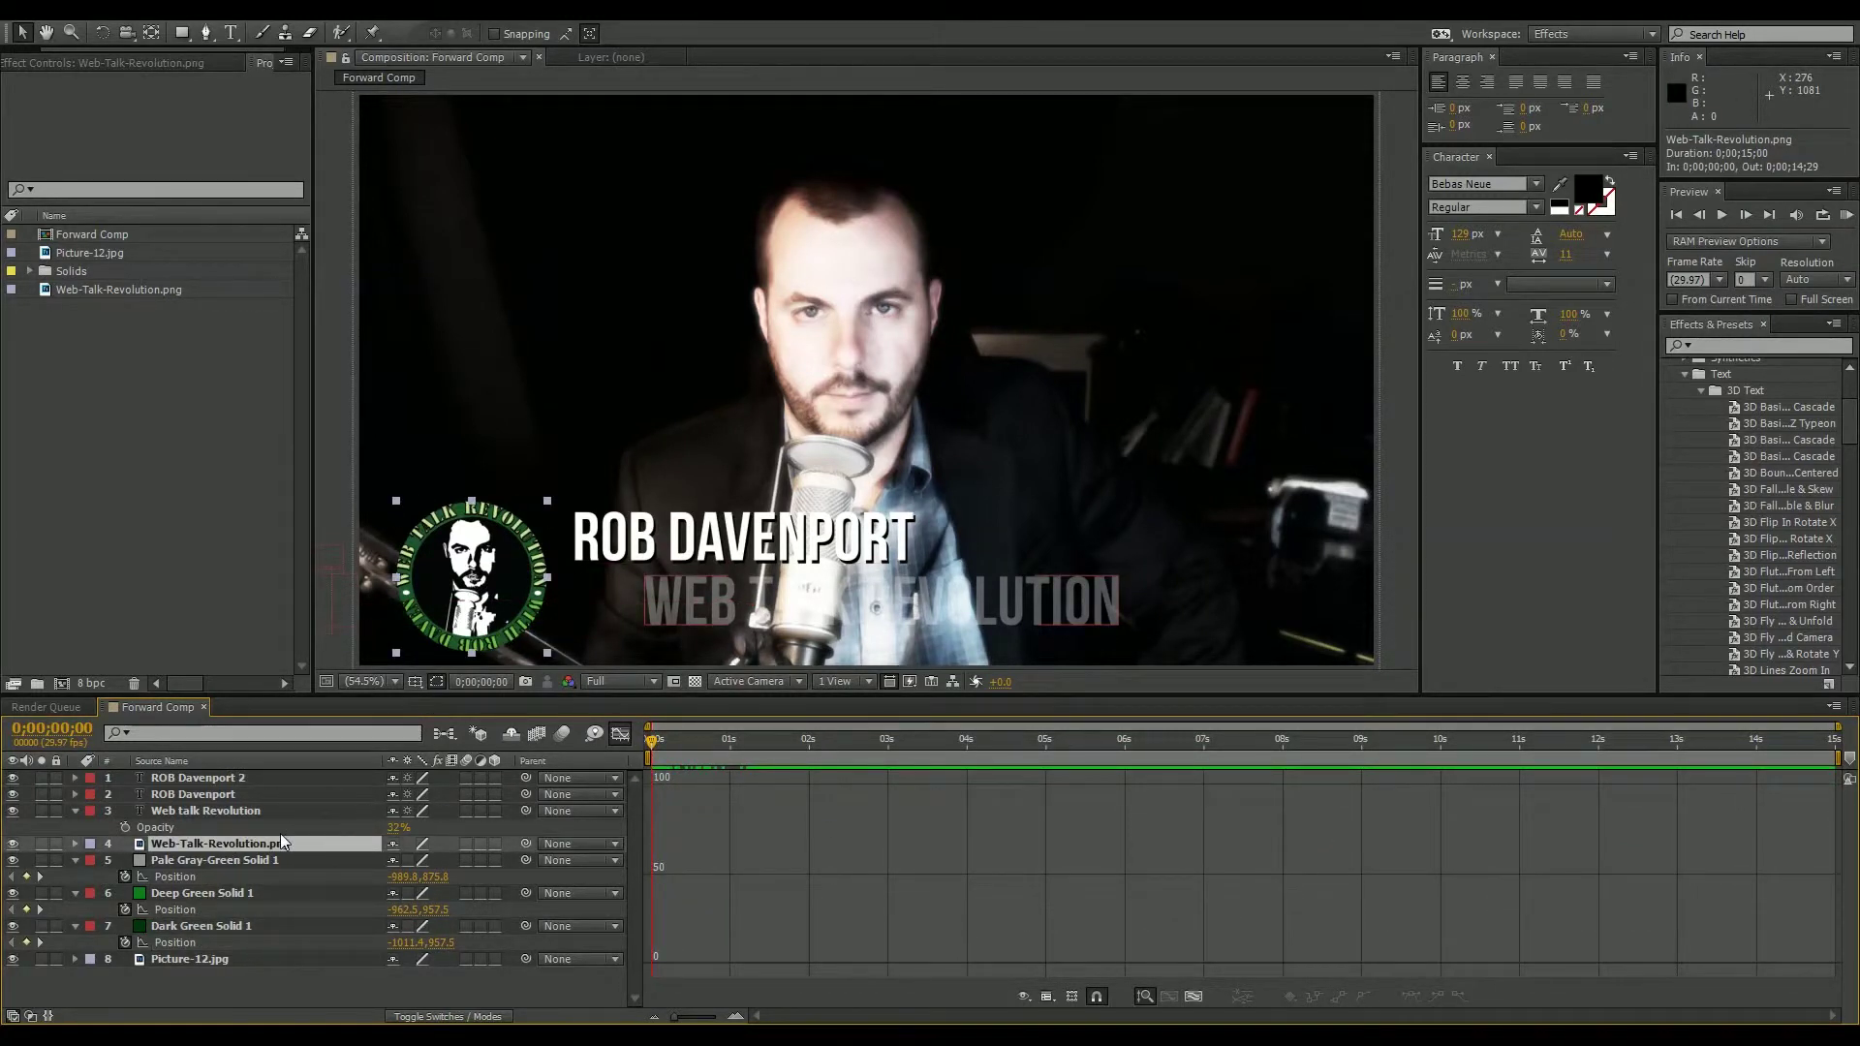
{"action": "key", "text": "p"}
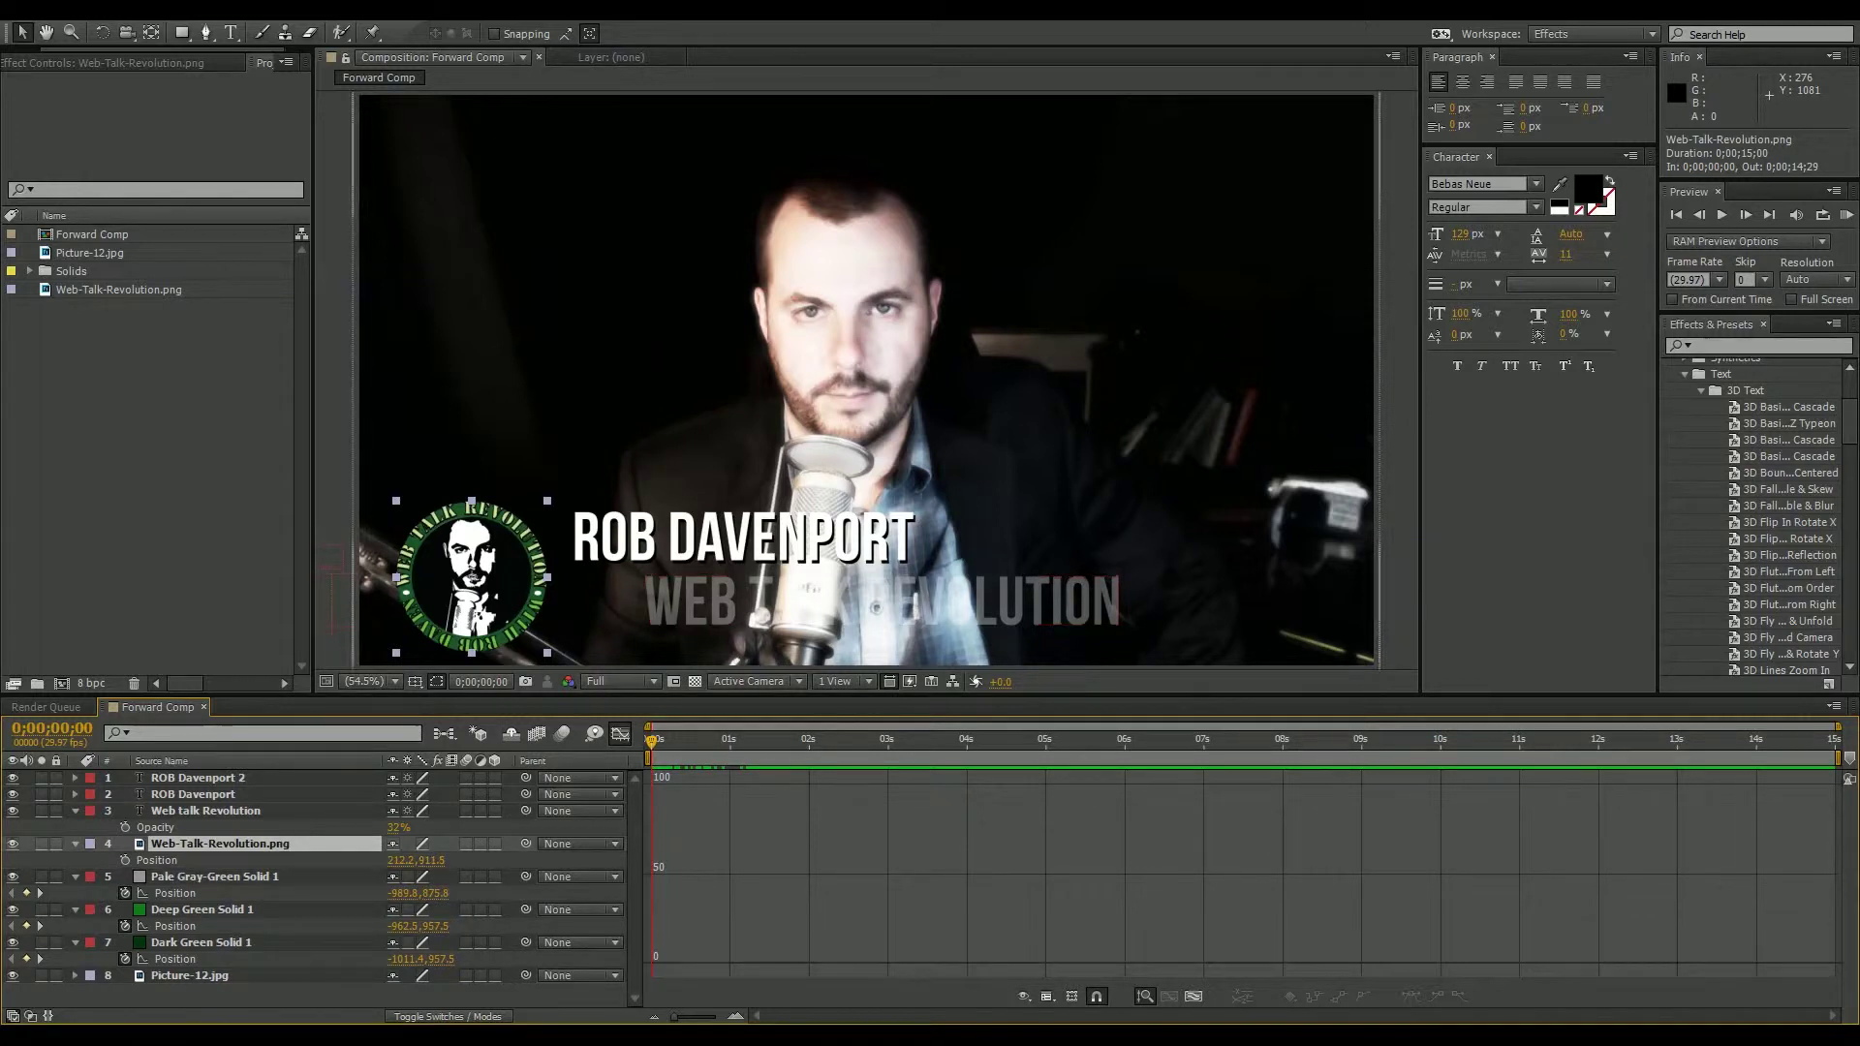
{"action": "left_click", "coordinate": [124, 861]}
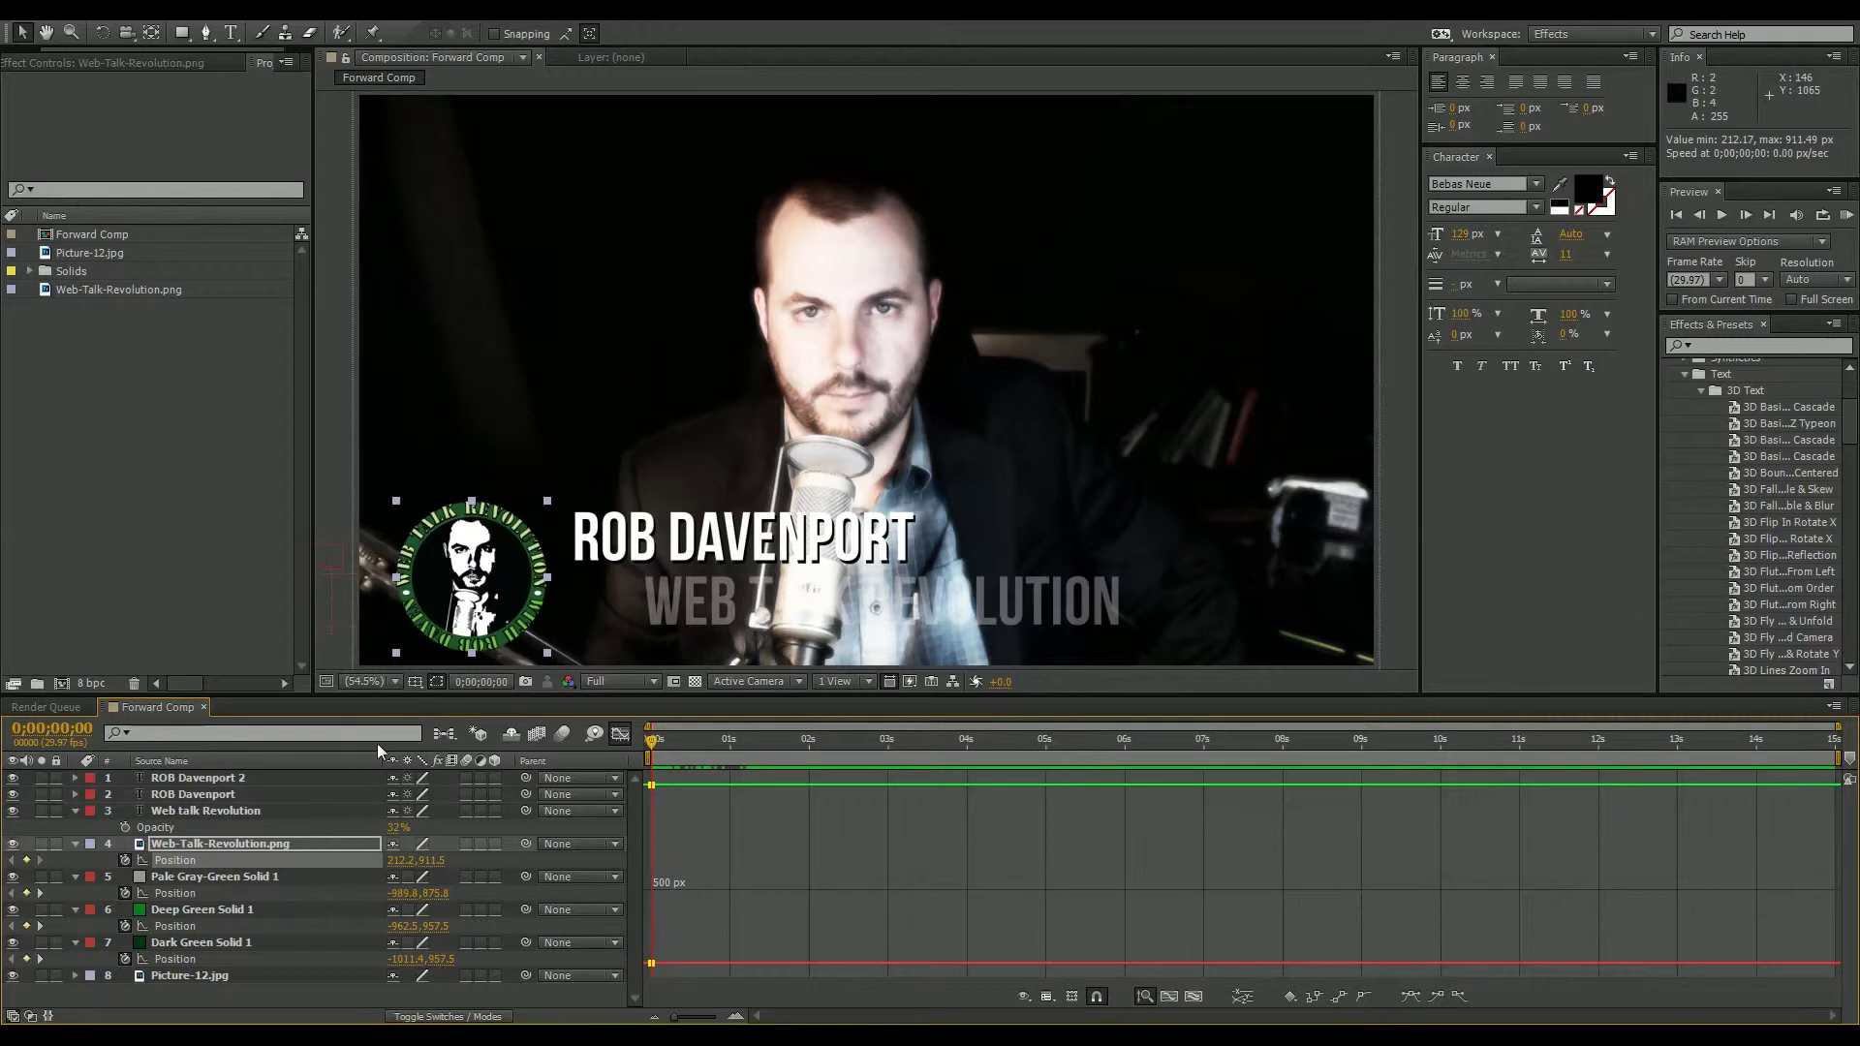
{"action": "left_click_drag", "start_coordinate": [402, 860], "coordinate": [346, 862]}
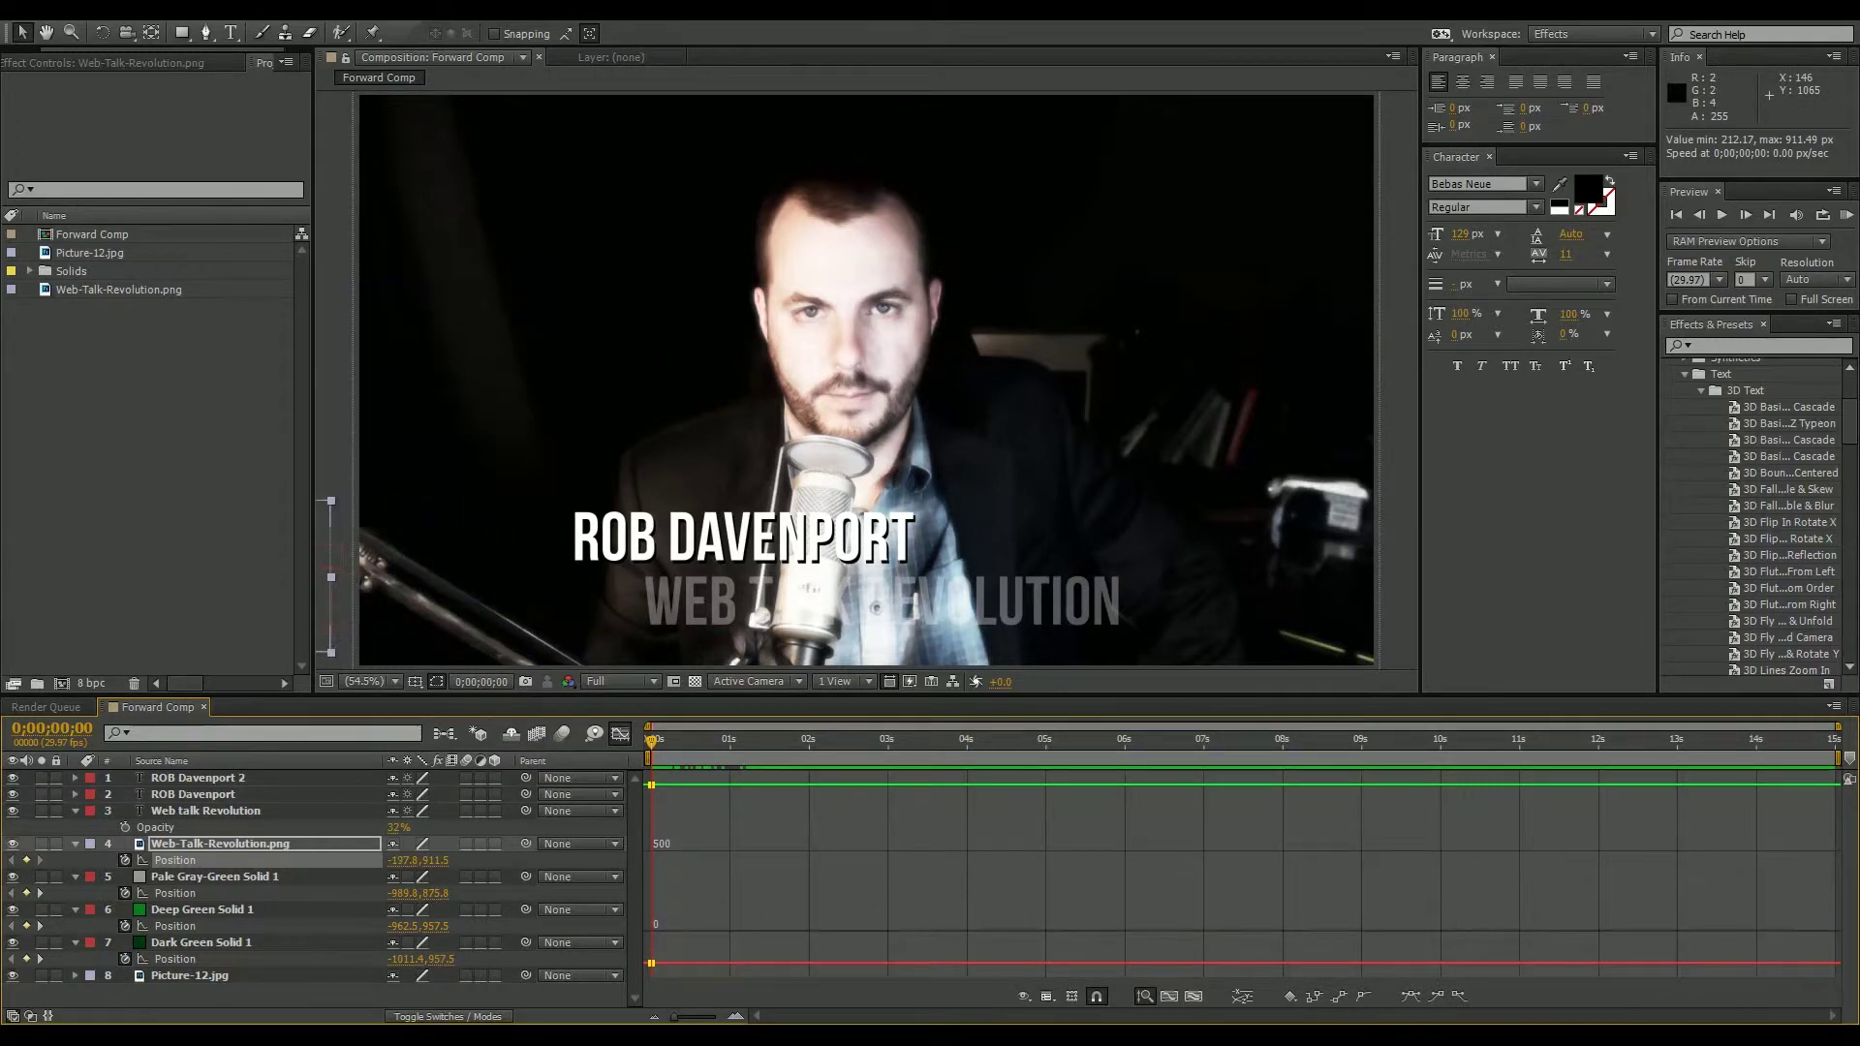
Bring the Web-Talk-Revolution.png logo in to X about 212 at 0;00;00;11, apply Easy Ease to that keyframe and preview from the start.
{"action": "left_click_drag", "start_coordinate": [657, 746], "coordinate": [686, 747]}
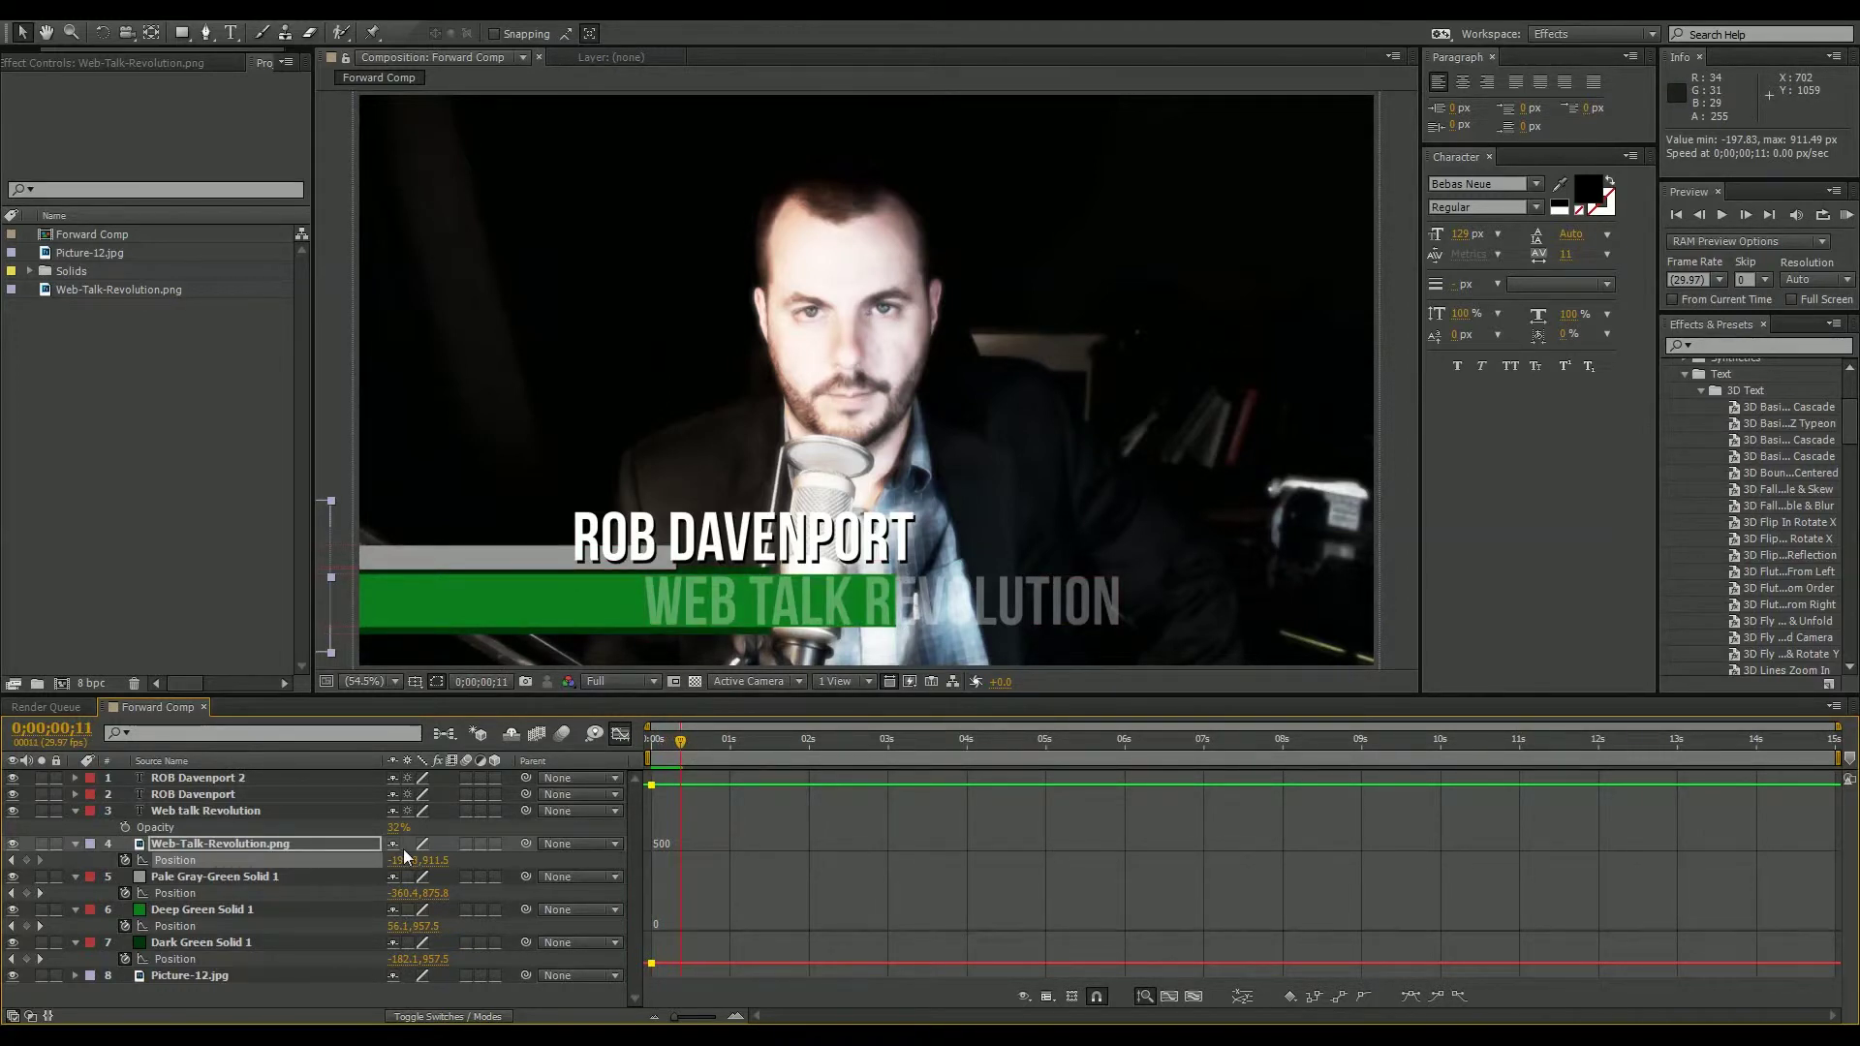
{"action": "left_click_drag", "start_coordinate": [399, 860], "coordinate": [796, 860]}
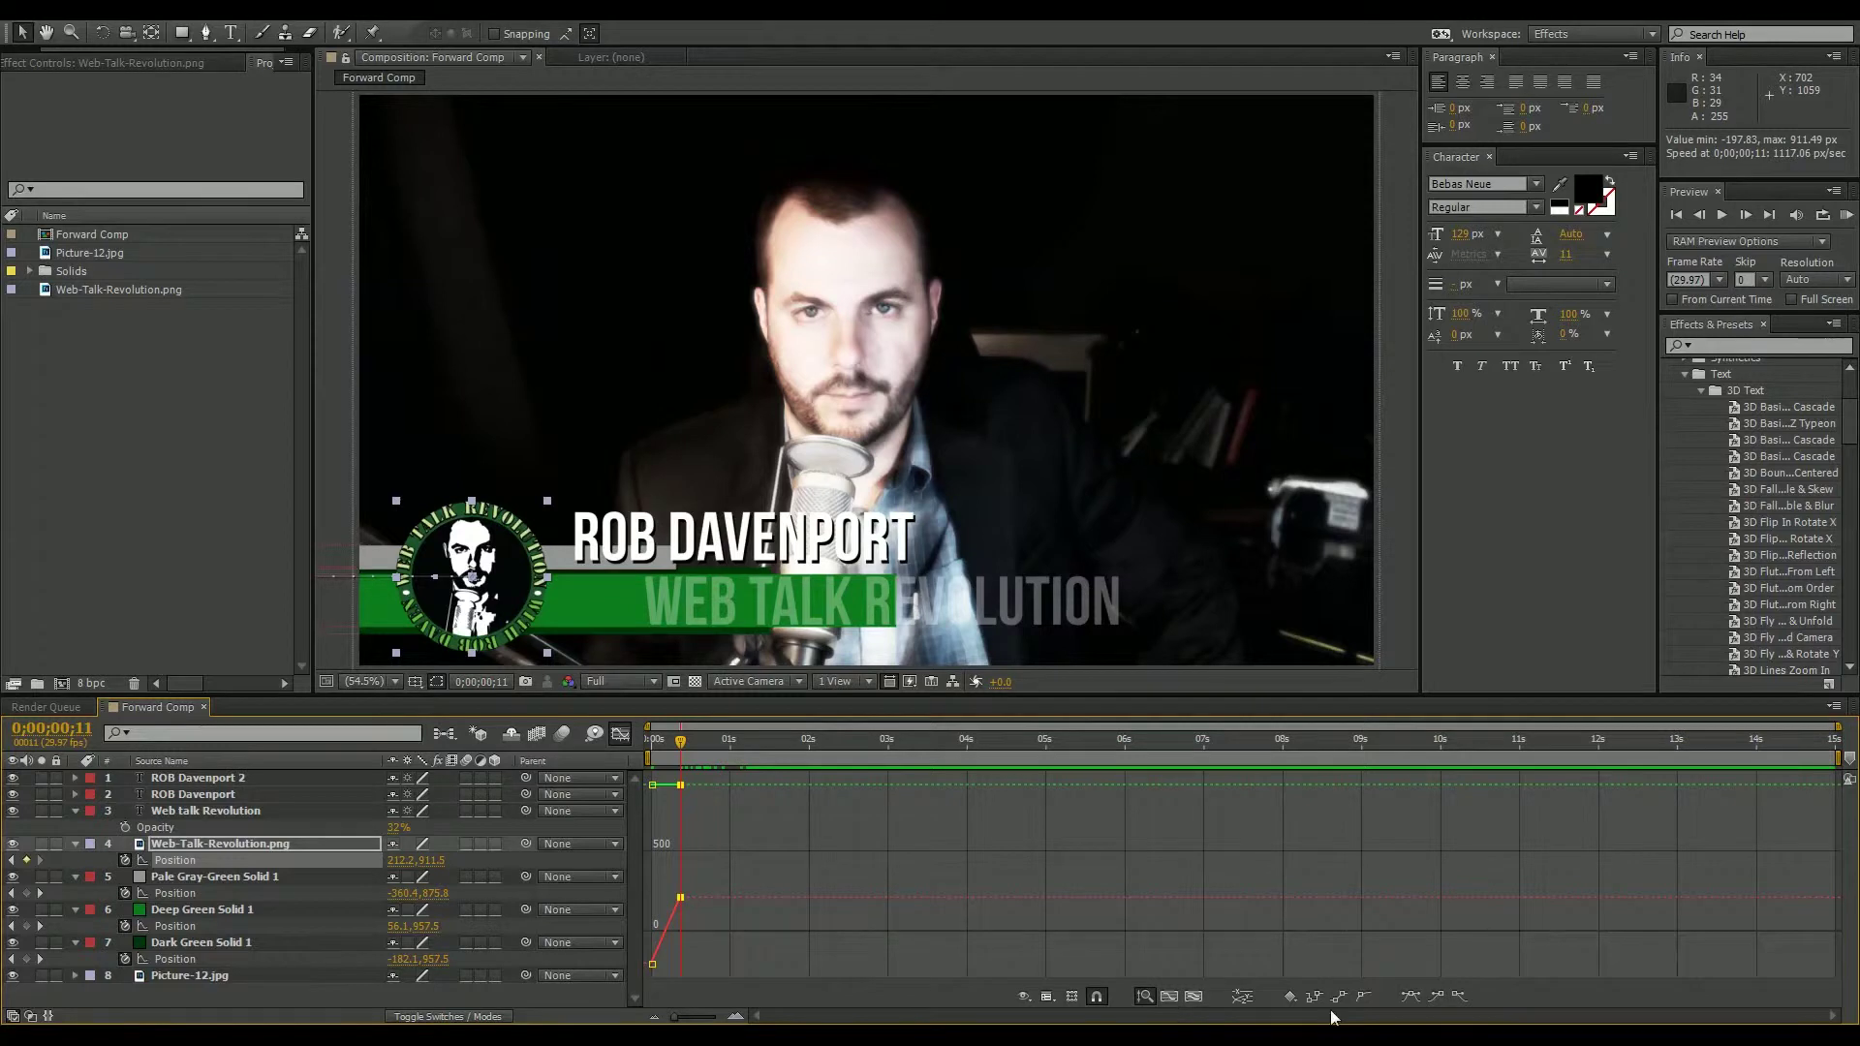
{"action": "left_click", "coordinate": [1419, 998]}
{"action": "left_click_drag", "start_coordinate": [680, 742], "coordinate": [666, 755]}
{"action": "key", "text": "space"}
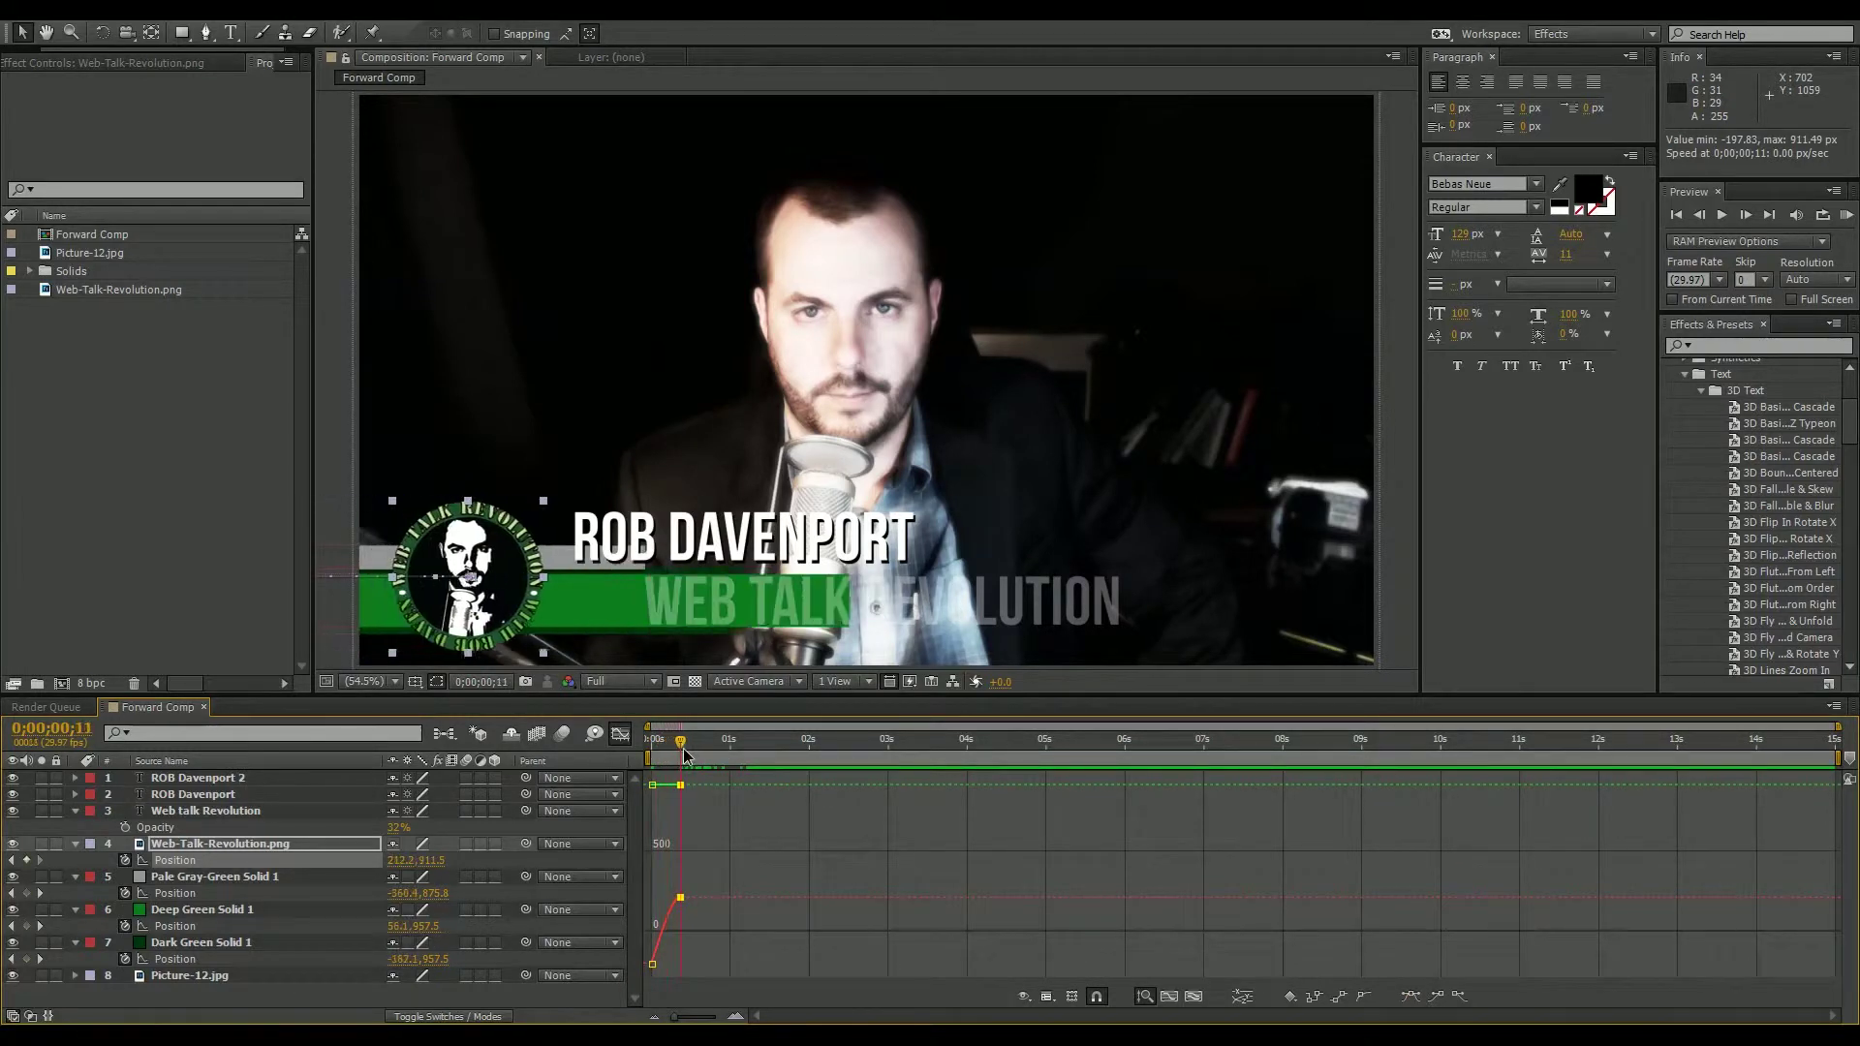
{"action": "left_click", "coordinate": [658, 772]}
{"action": "mouse_move", "coordinate": [655, 742]}
{"action": "left_mouse_down"}
{"action": "mouse_move", "coordinate": [722, 751]}
{"action": "mouse_move", "coordinate": [651, 753]}
{"action": "left_mouse_up"}
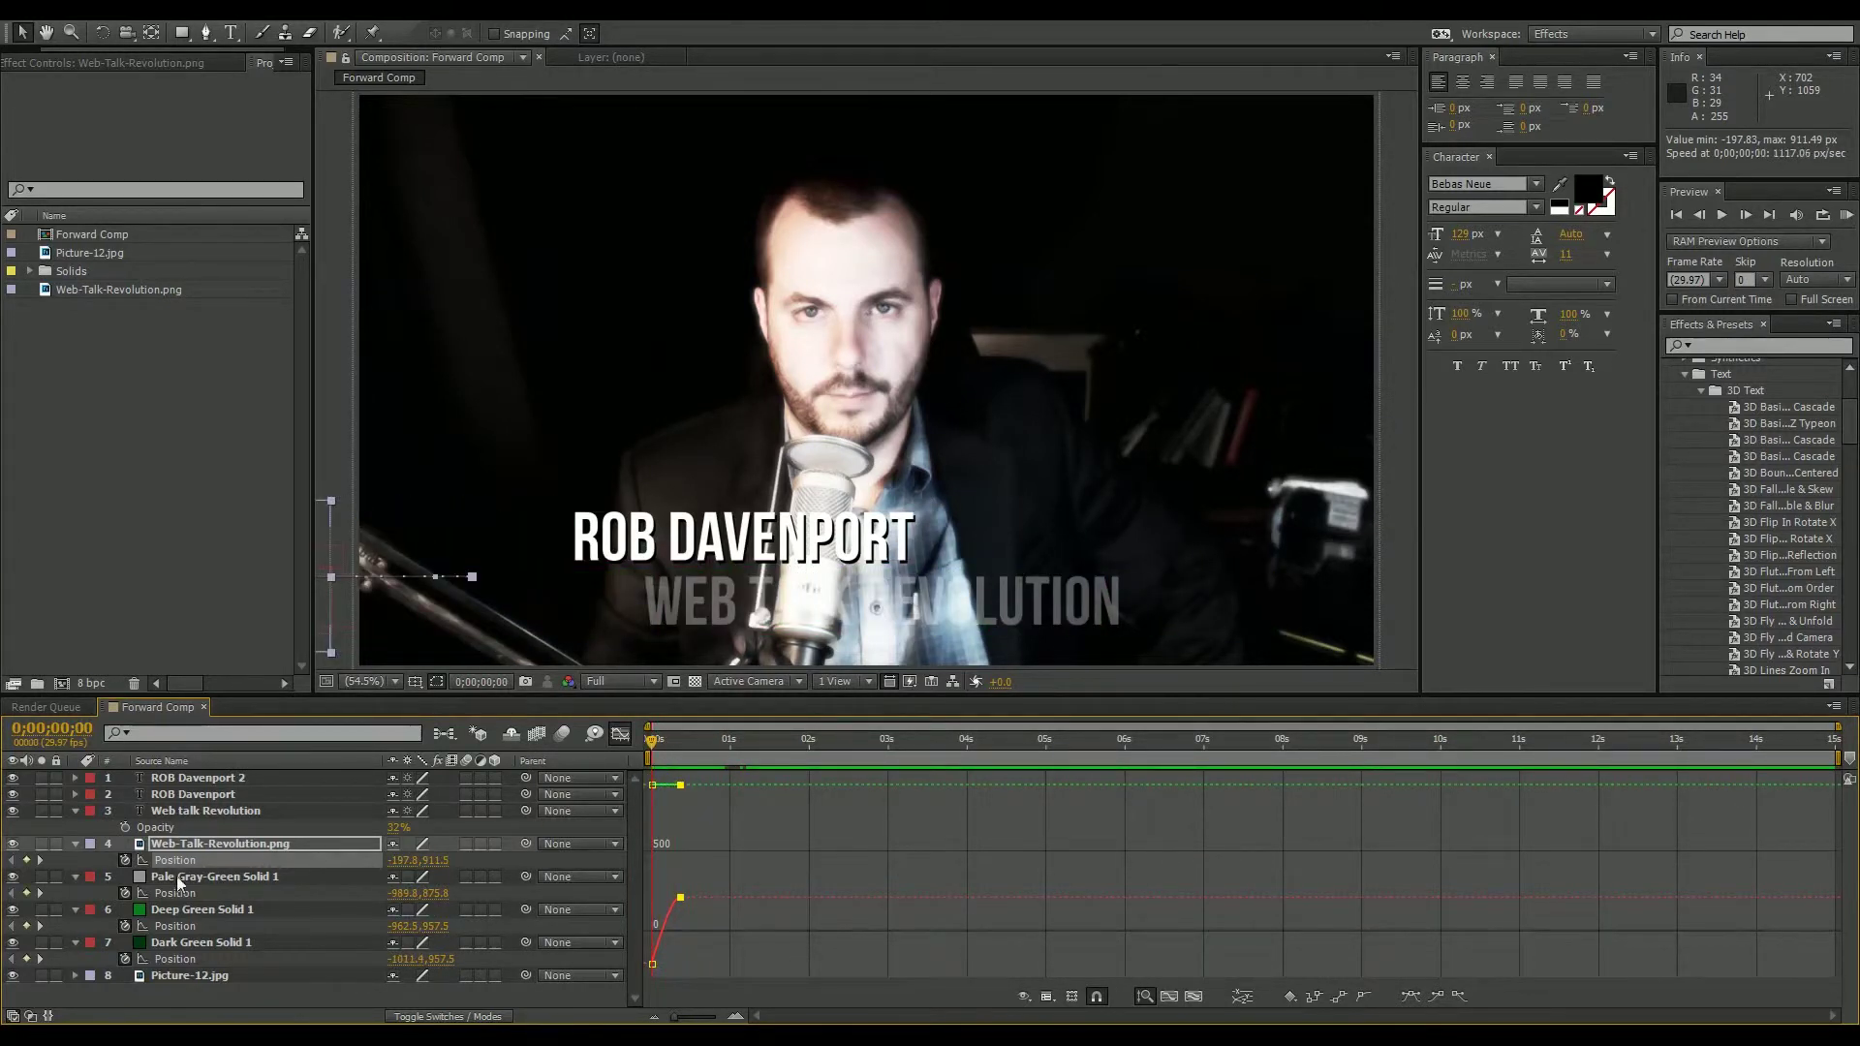
Collapse the expanded properties of the logo, bar and text layers and switch from the Graph Editor back to the layer bars.
{"action": "left_click", "coordinate": [77, 841]}
{"action": "left_click", "coordinate": [75, 844]}
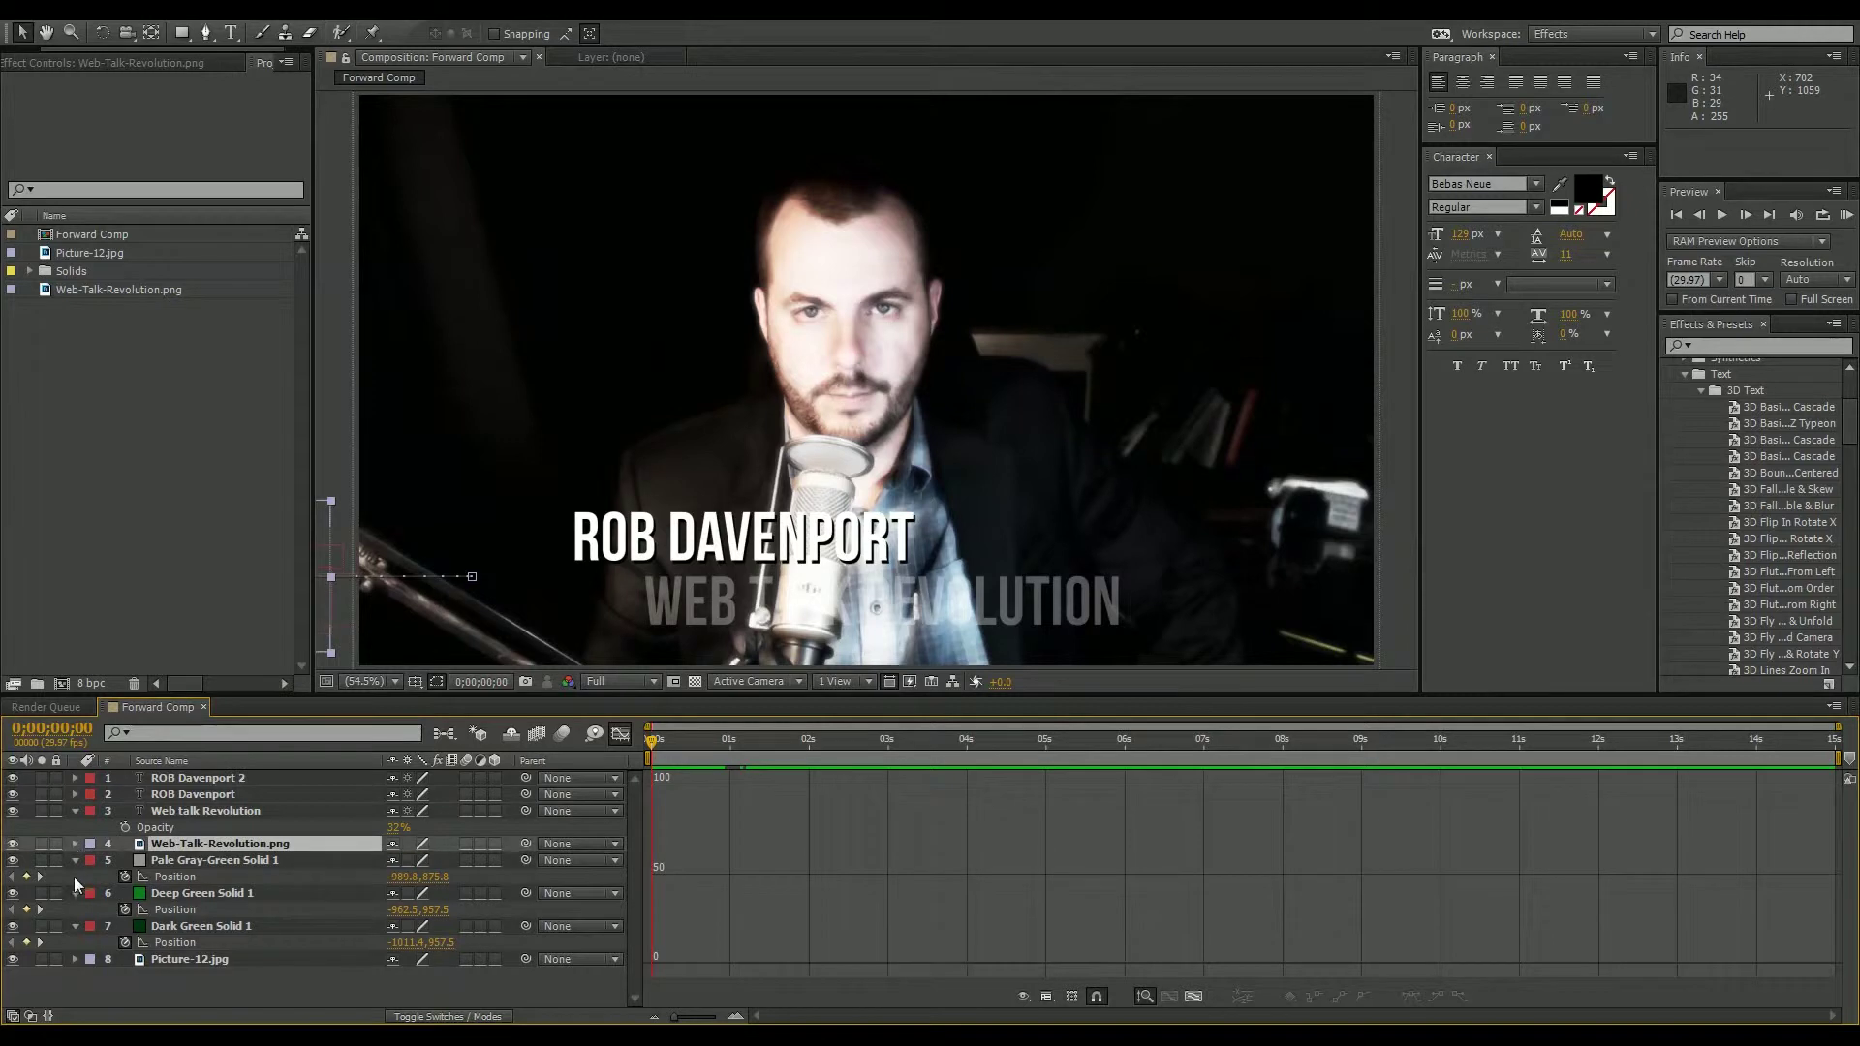
{"action": "left_click", "coordinate": [75, 861]}
{"action": "left_click", "coordinate": [74, 883]}
{"action": "left_click", "coordinate": [77, 877]}
{"action": "left_click", "coordinate": [78, 892]}
{"action": "left_click", "coordinate": [76, 811]}
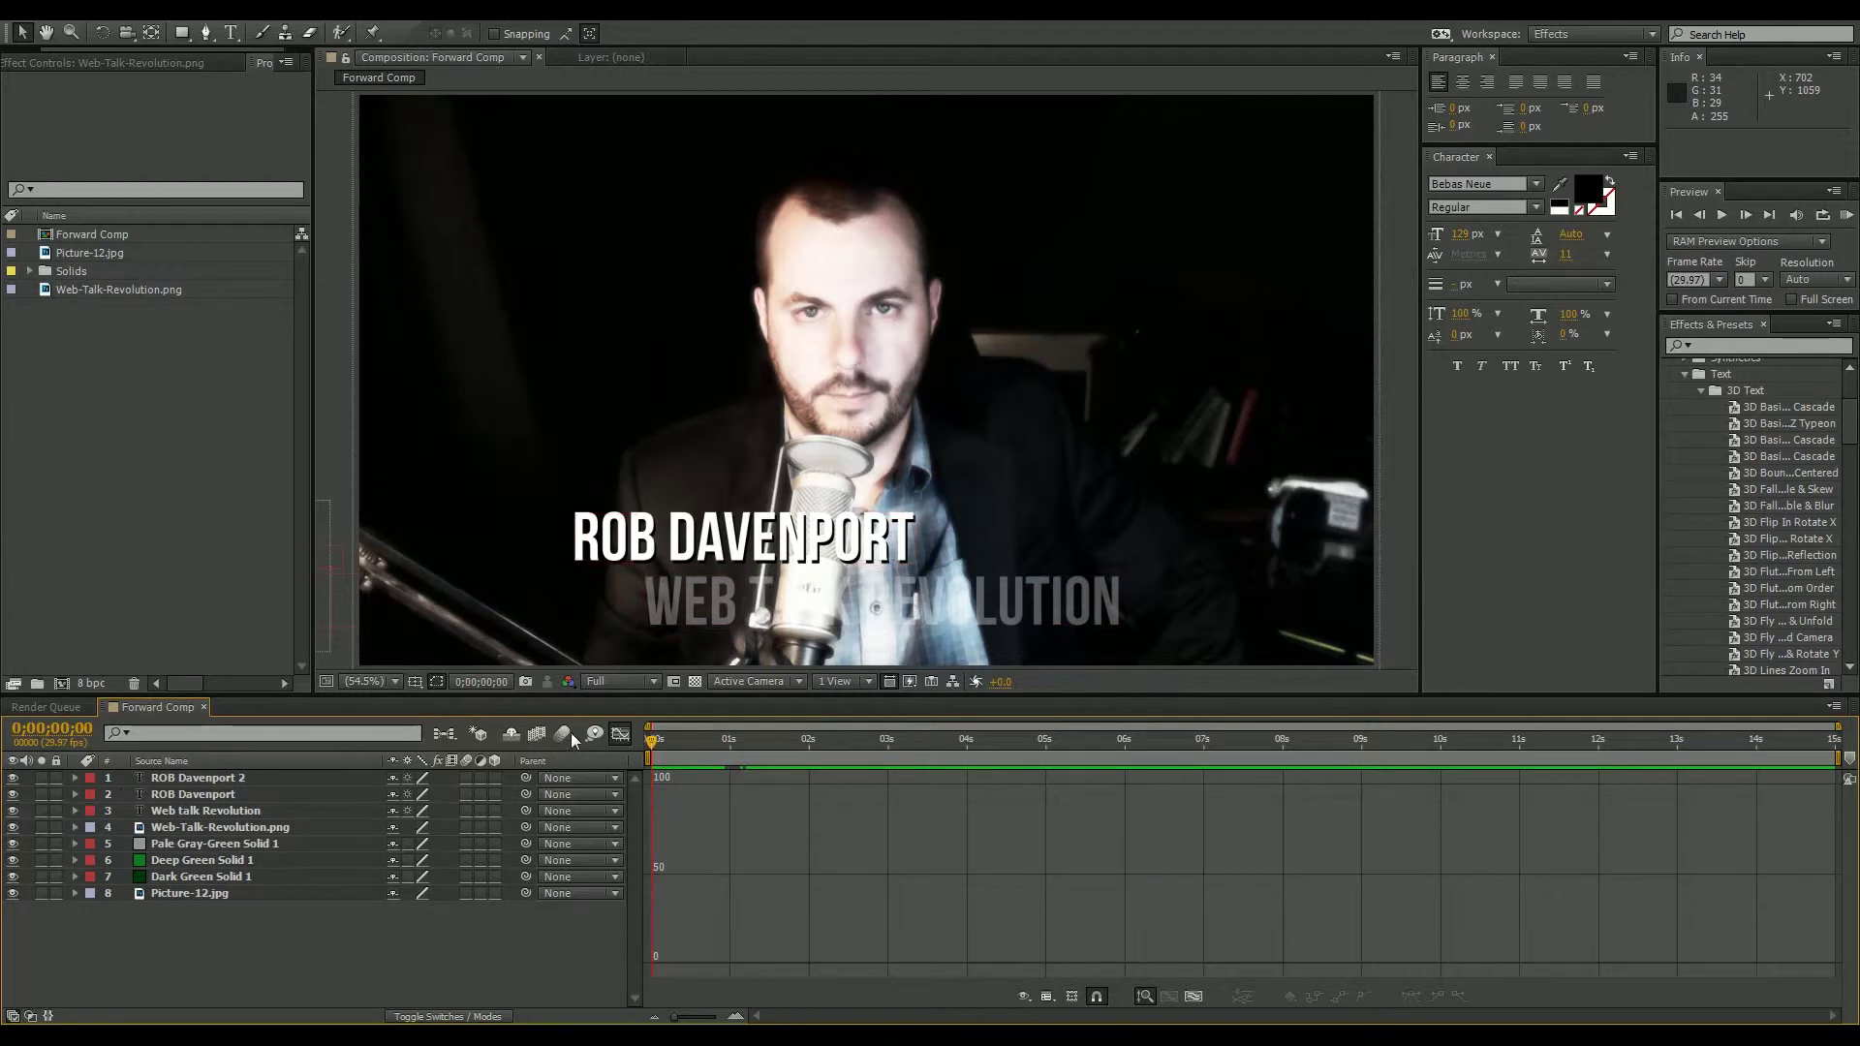
{"action": "left_click", "coordinate": [620, 735]}
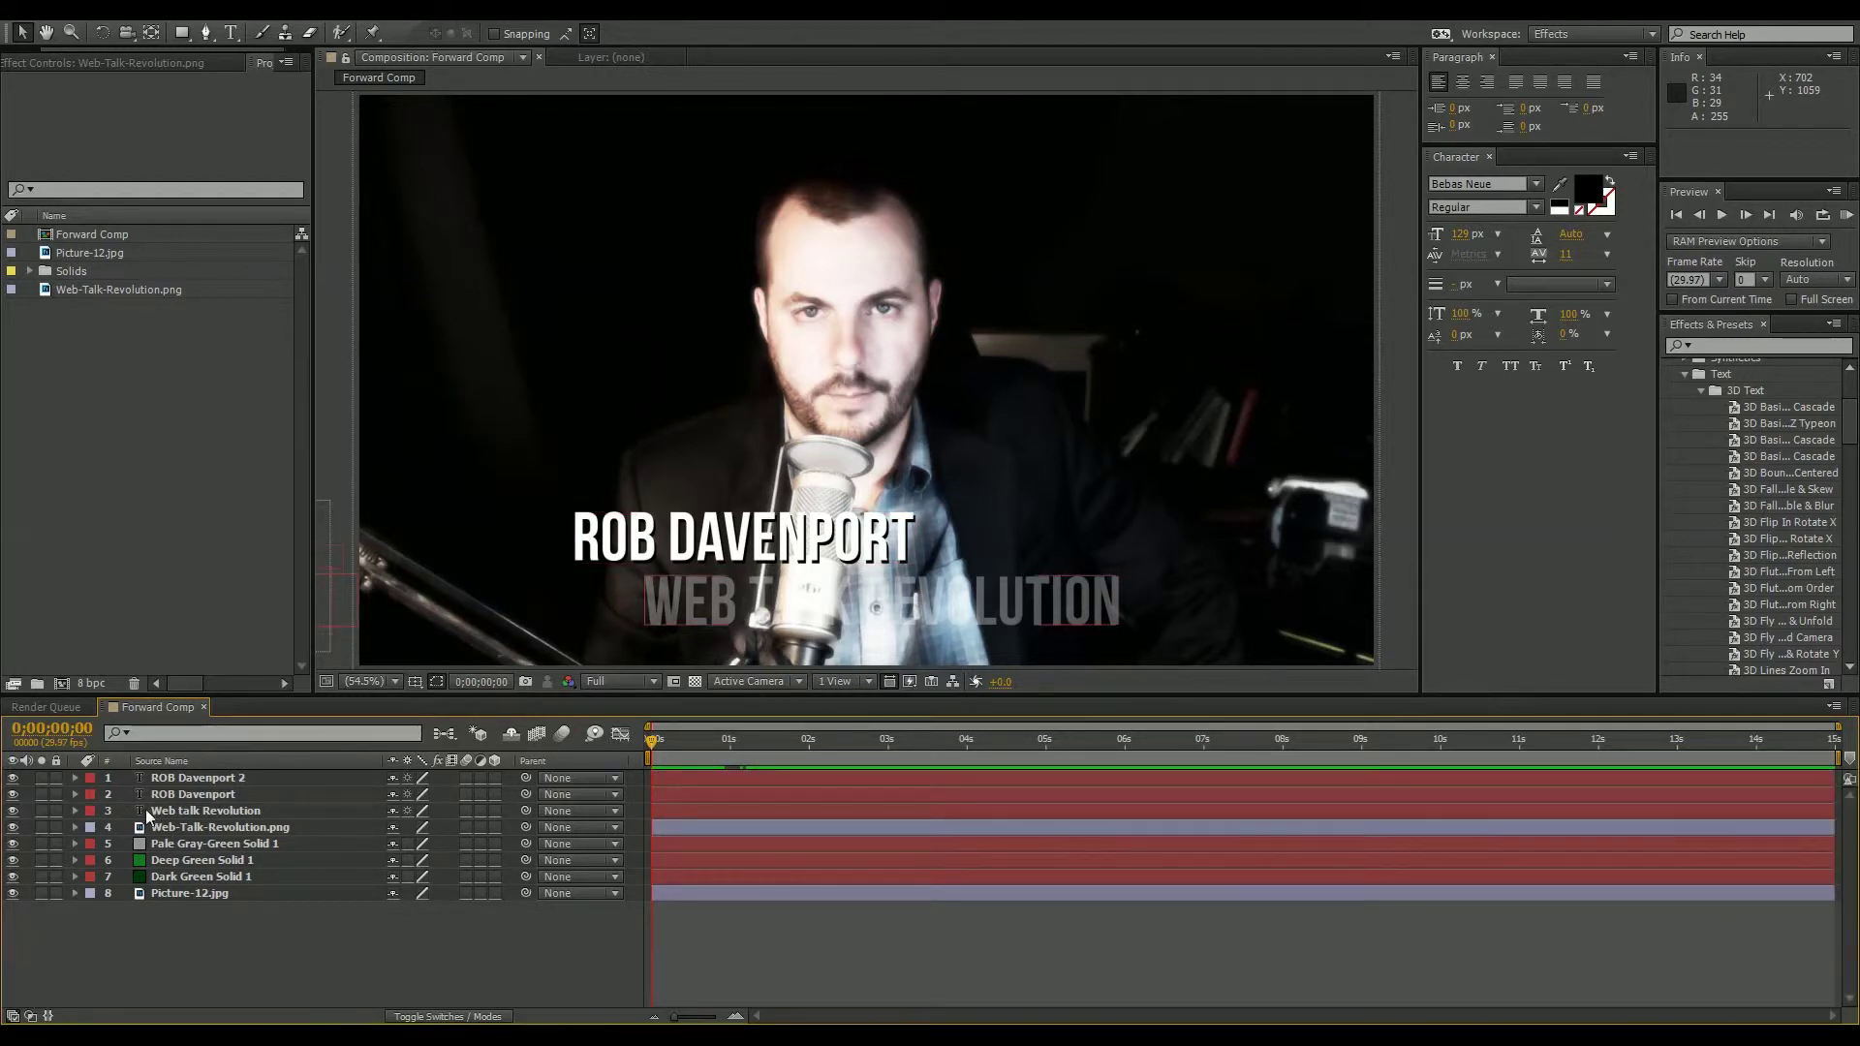
Set the current time to 0;00;00;18 and enlarge the list of effects and presets.
{"action": "left_click", "coordinate": [189, 785]}
{"action": "left_click", "coordinate": [208, 812], "text": "shift"}
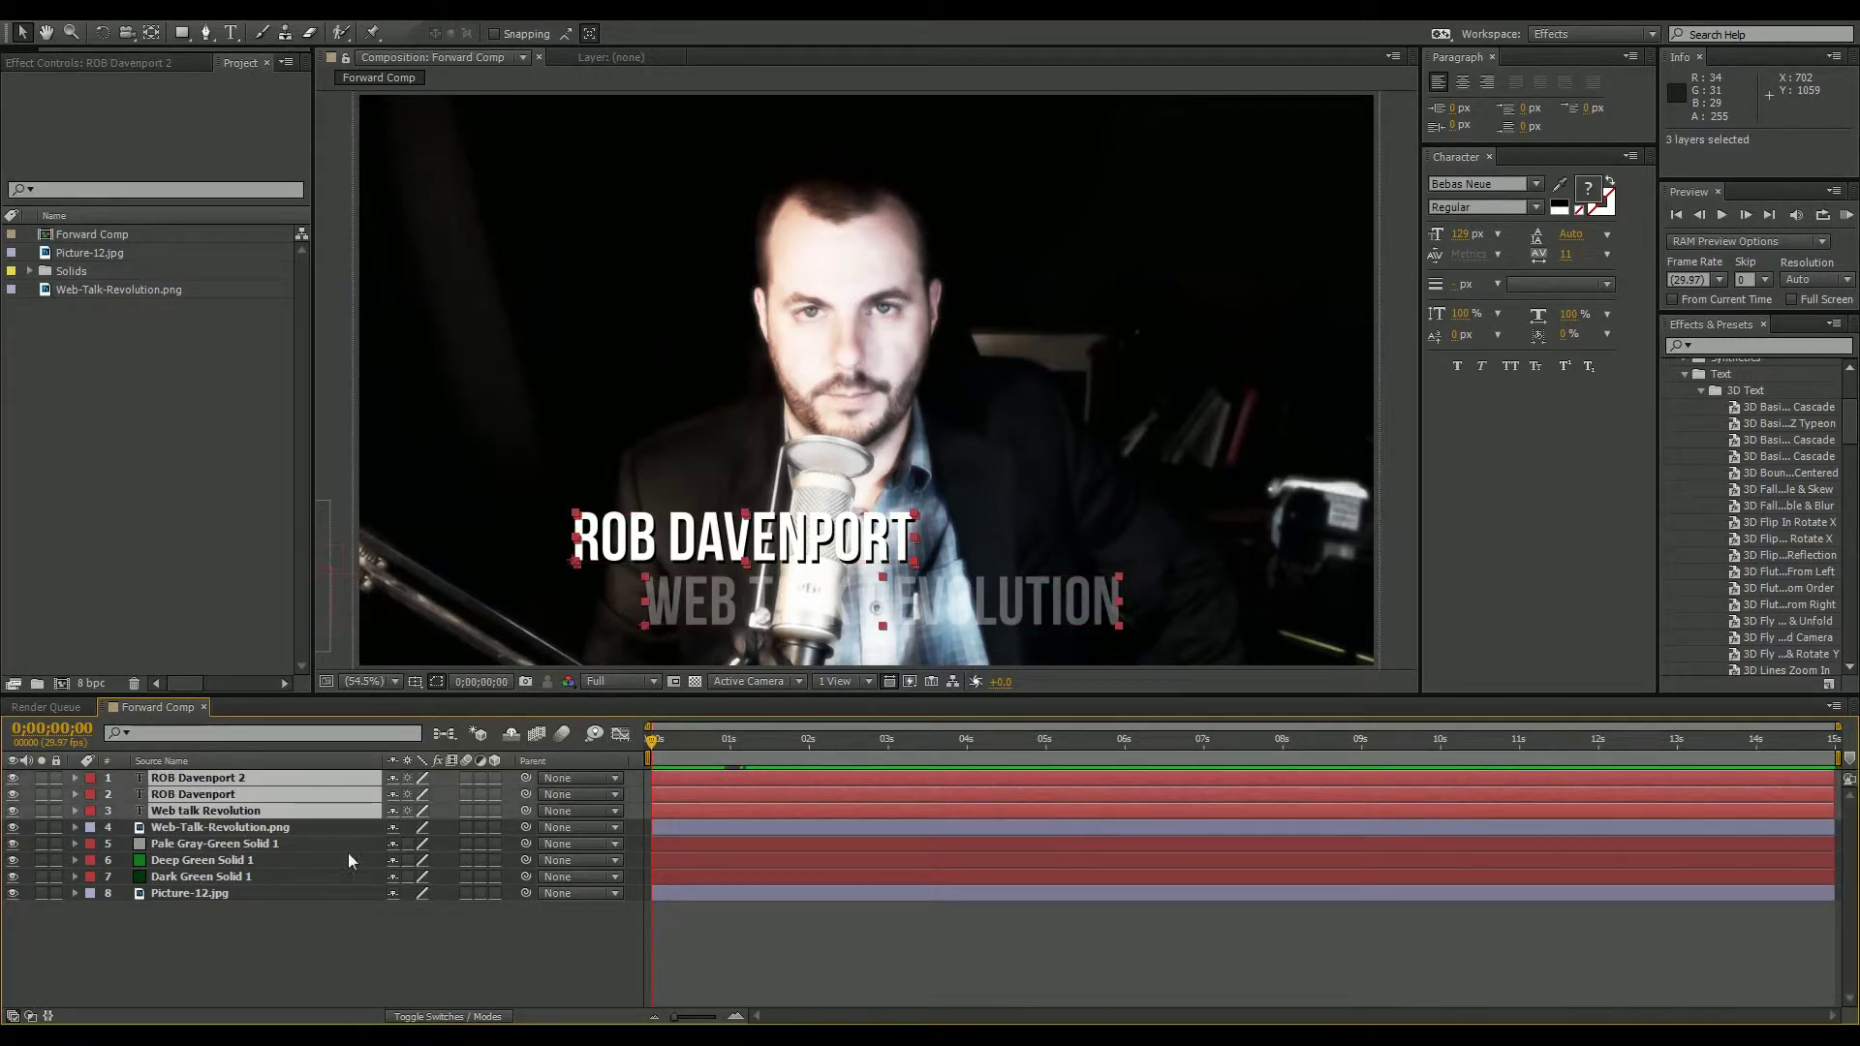
{"action": "left_click", "coordinate": [555, 995]}
{"action": "left_click_drag", "start_coordinate": [653, 741], "coordinate": [698, 741]}
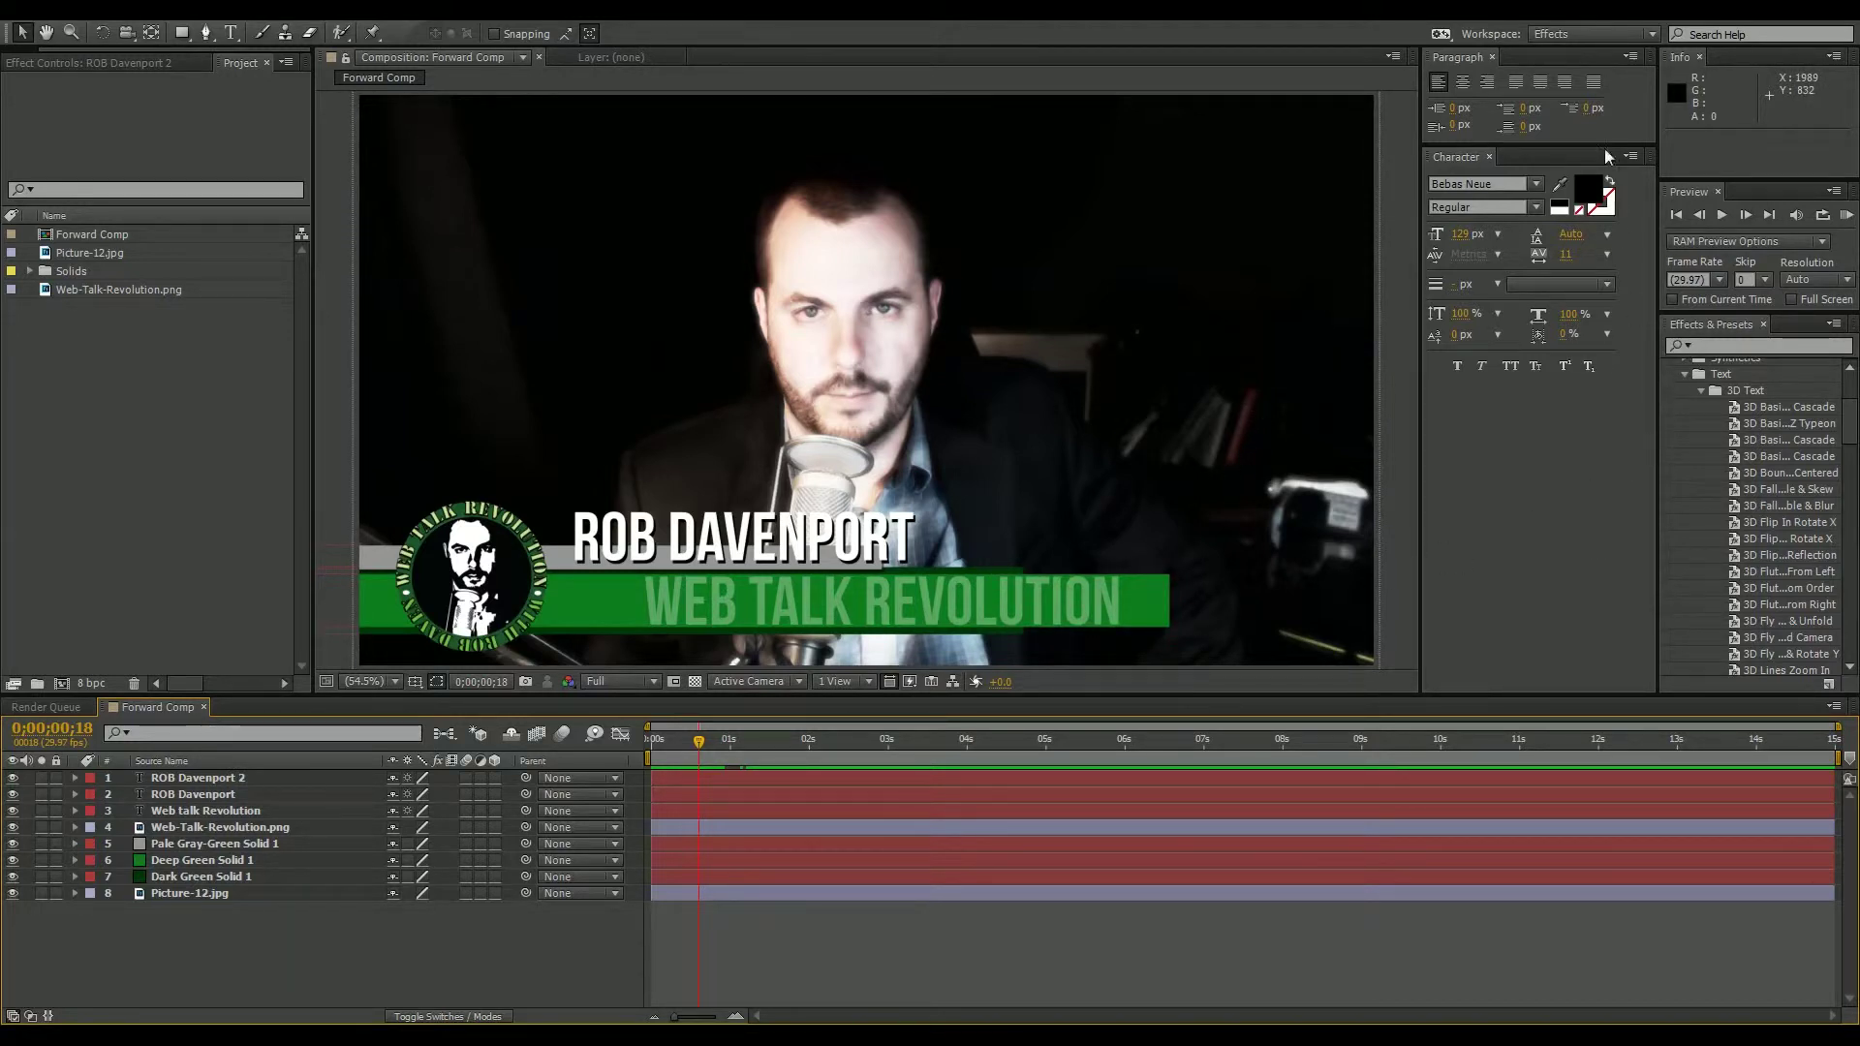
{"action": "left_click_drag", "start_coordinate": [1659, 242], "coordinate": [1482, 242]}
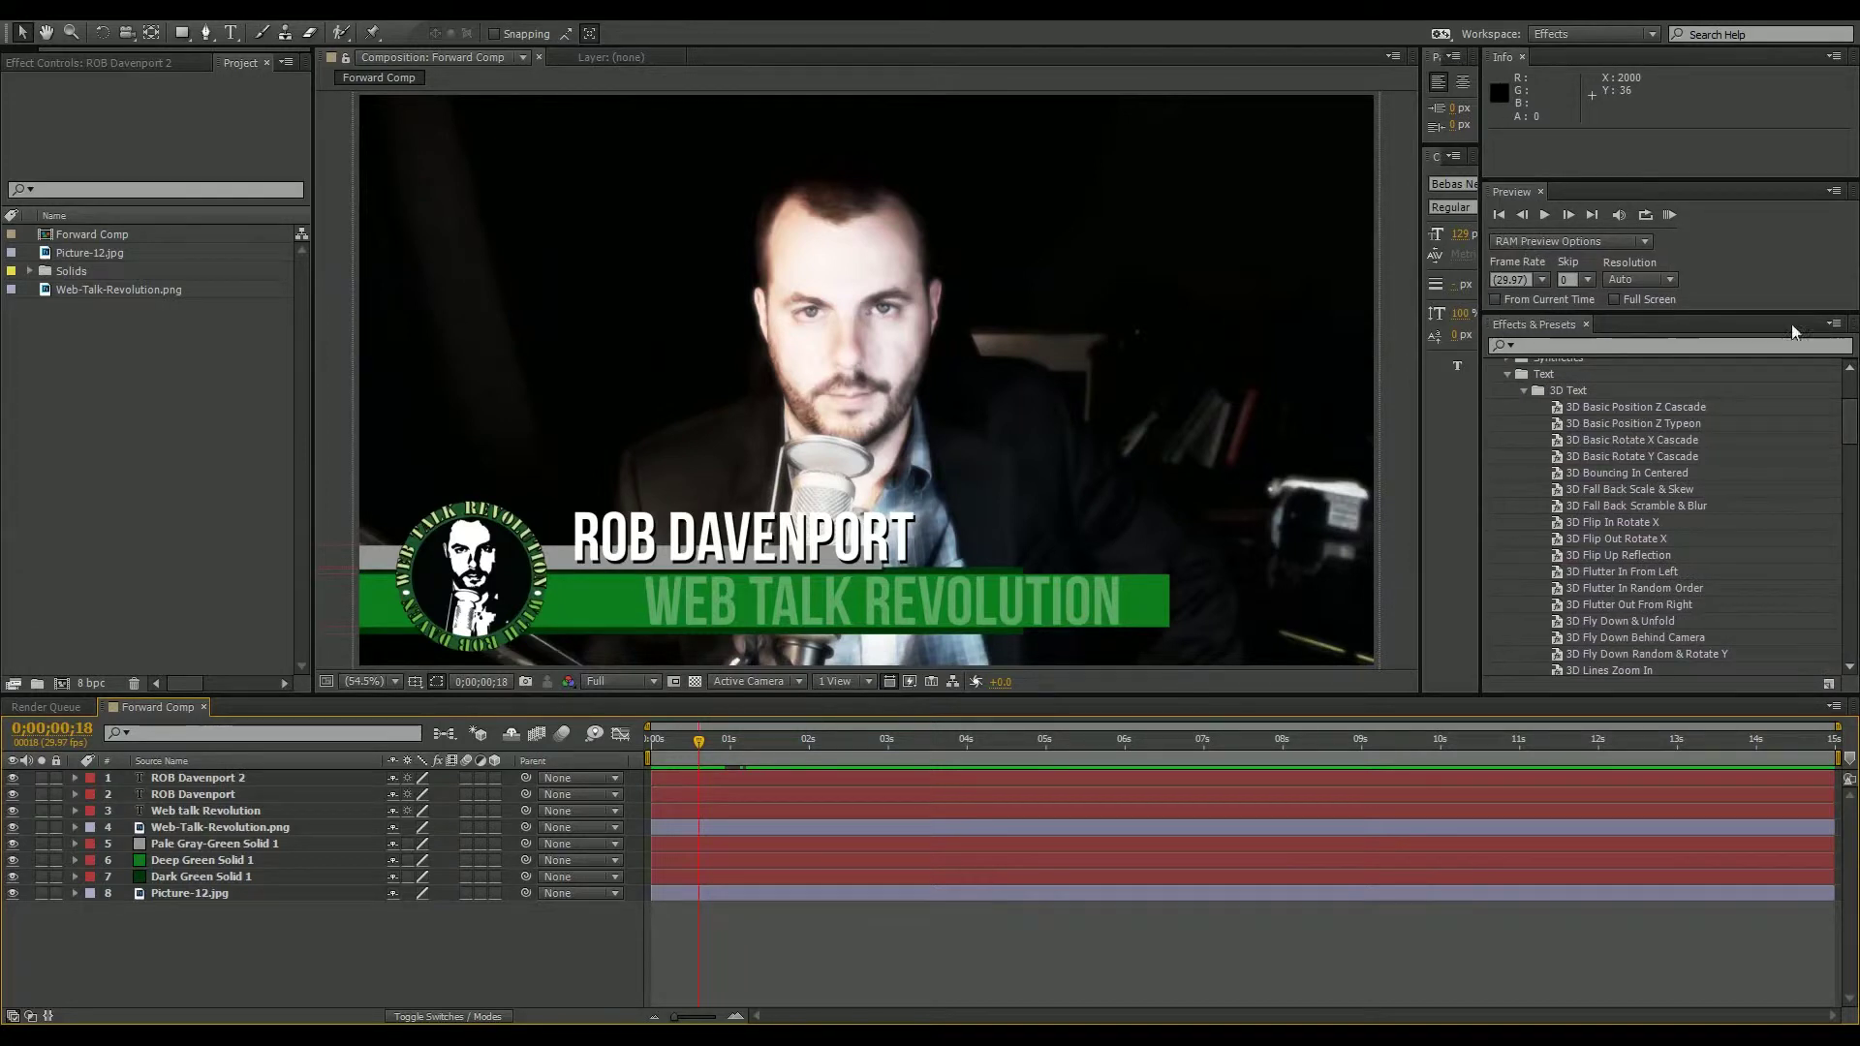
{"action": "left_click_drag", "start_coordinate": [1779, 316], "coordinate": [1779, 184]}
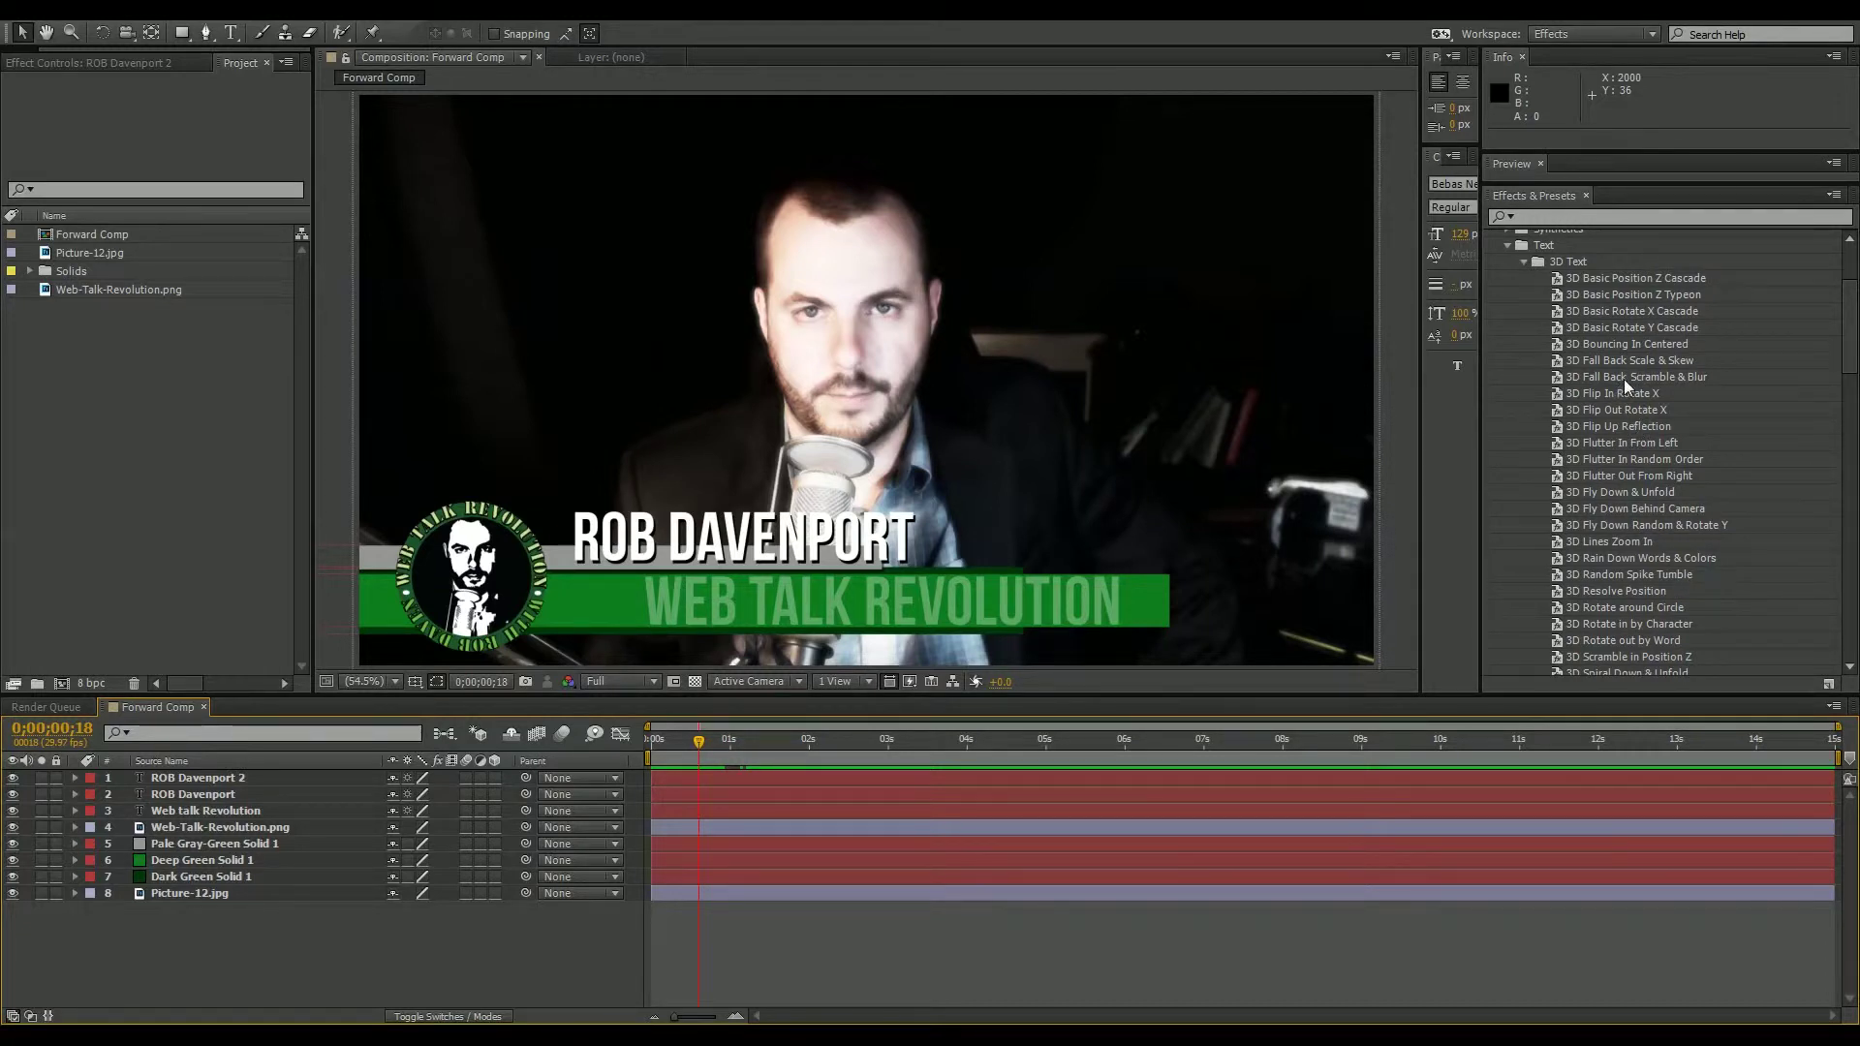
Apply the 3D Fall Back Scramble & Blur preset to the Web talk Revolution text and scrub through its animation.
{"action": "left_click_drag", "start_coordinate": [1626, 379], "coordinate": [1319, 418]}
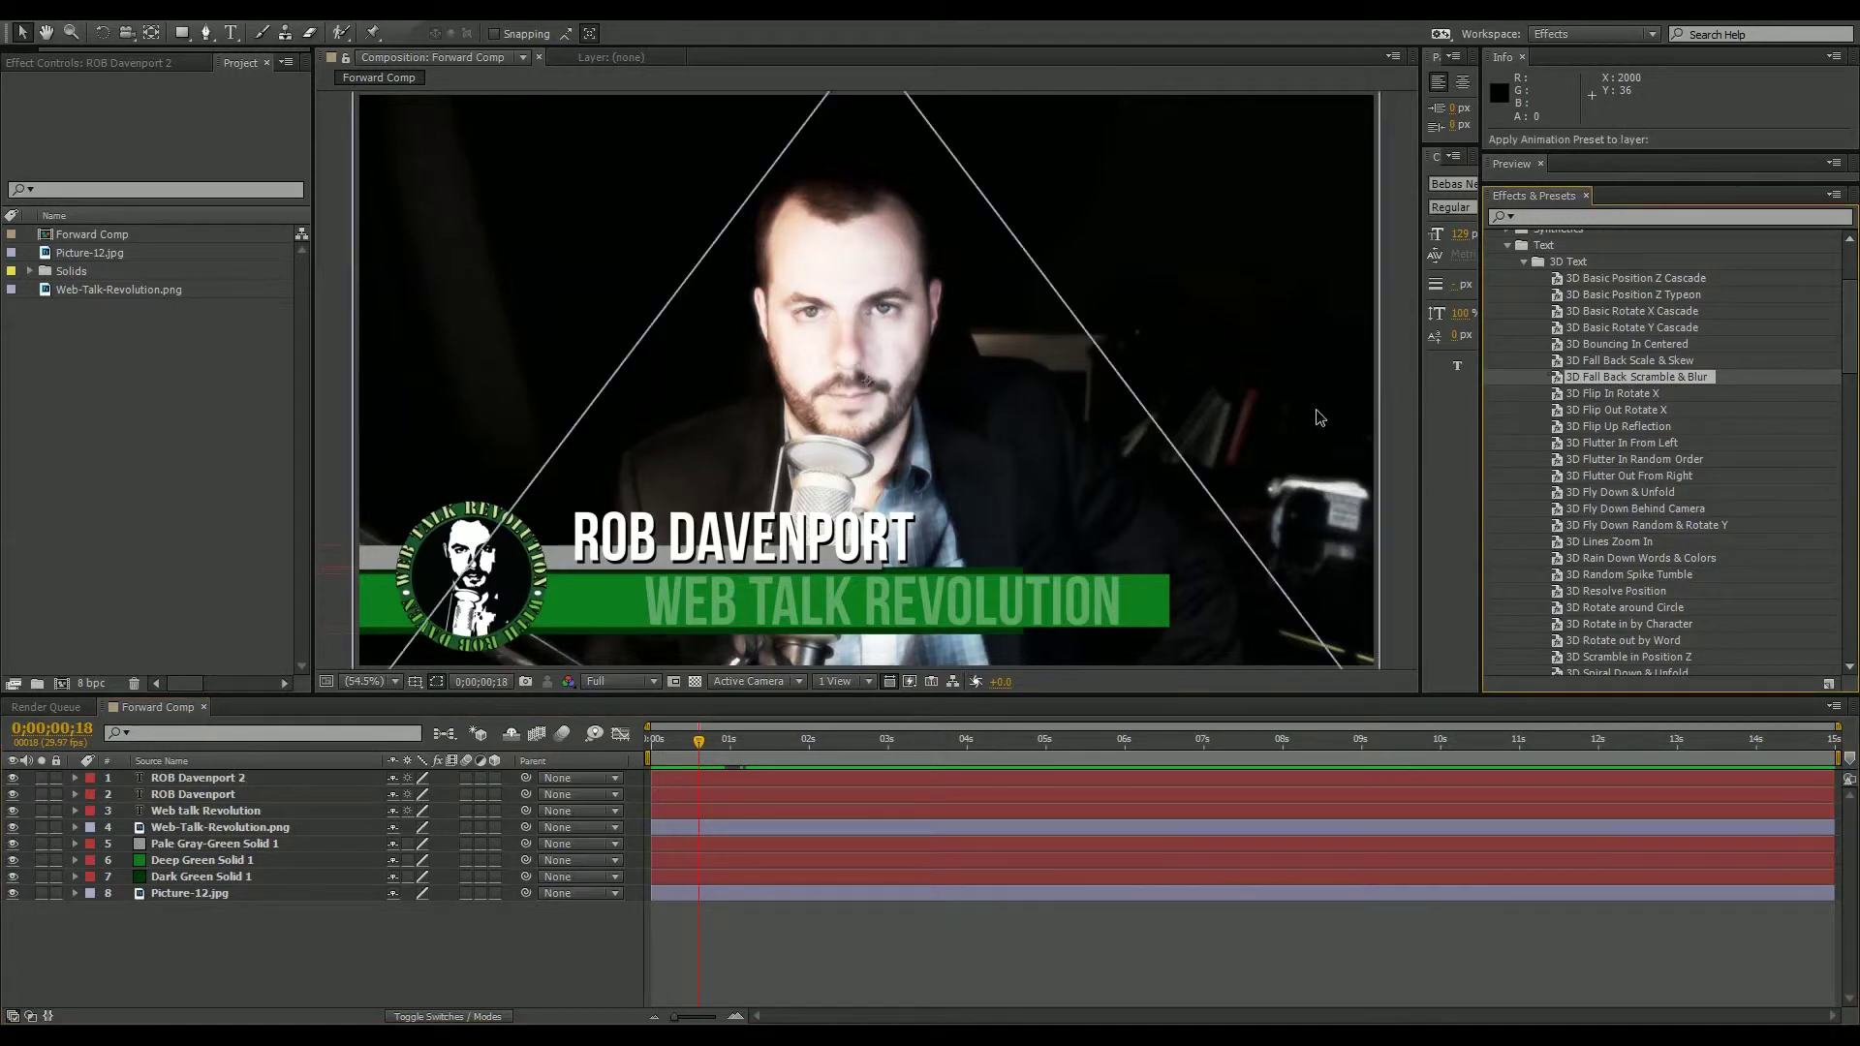
{"action": "left_click_drag", "start_coordinate": [1022, 523], "coordinate": [1025, 524]}
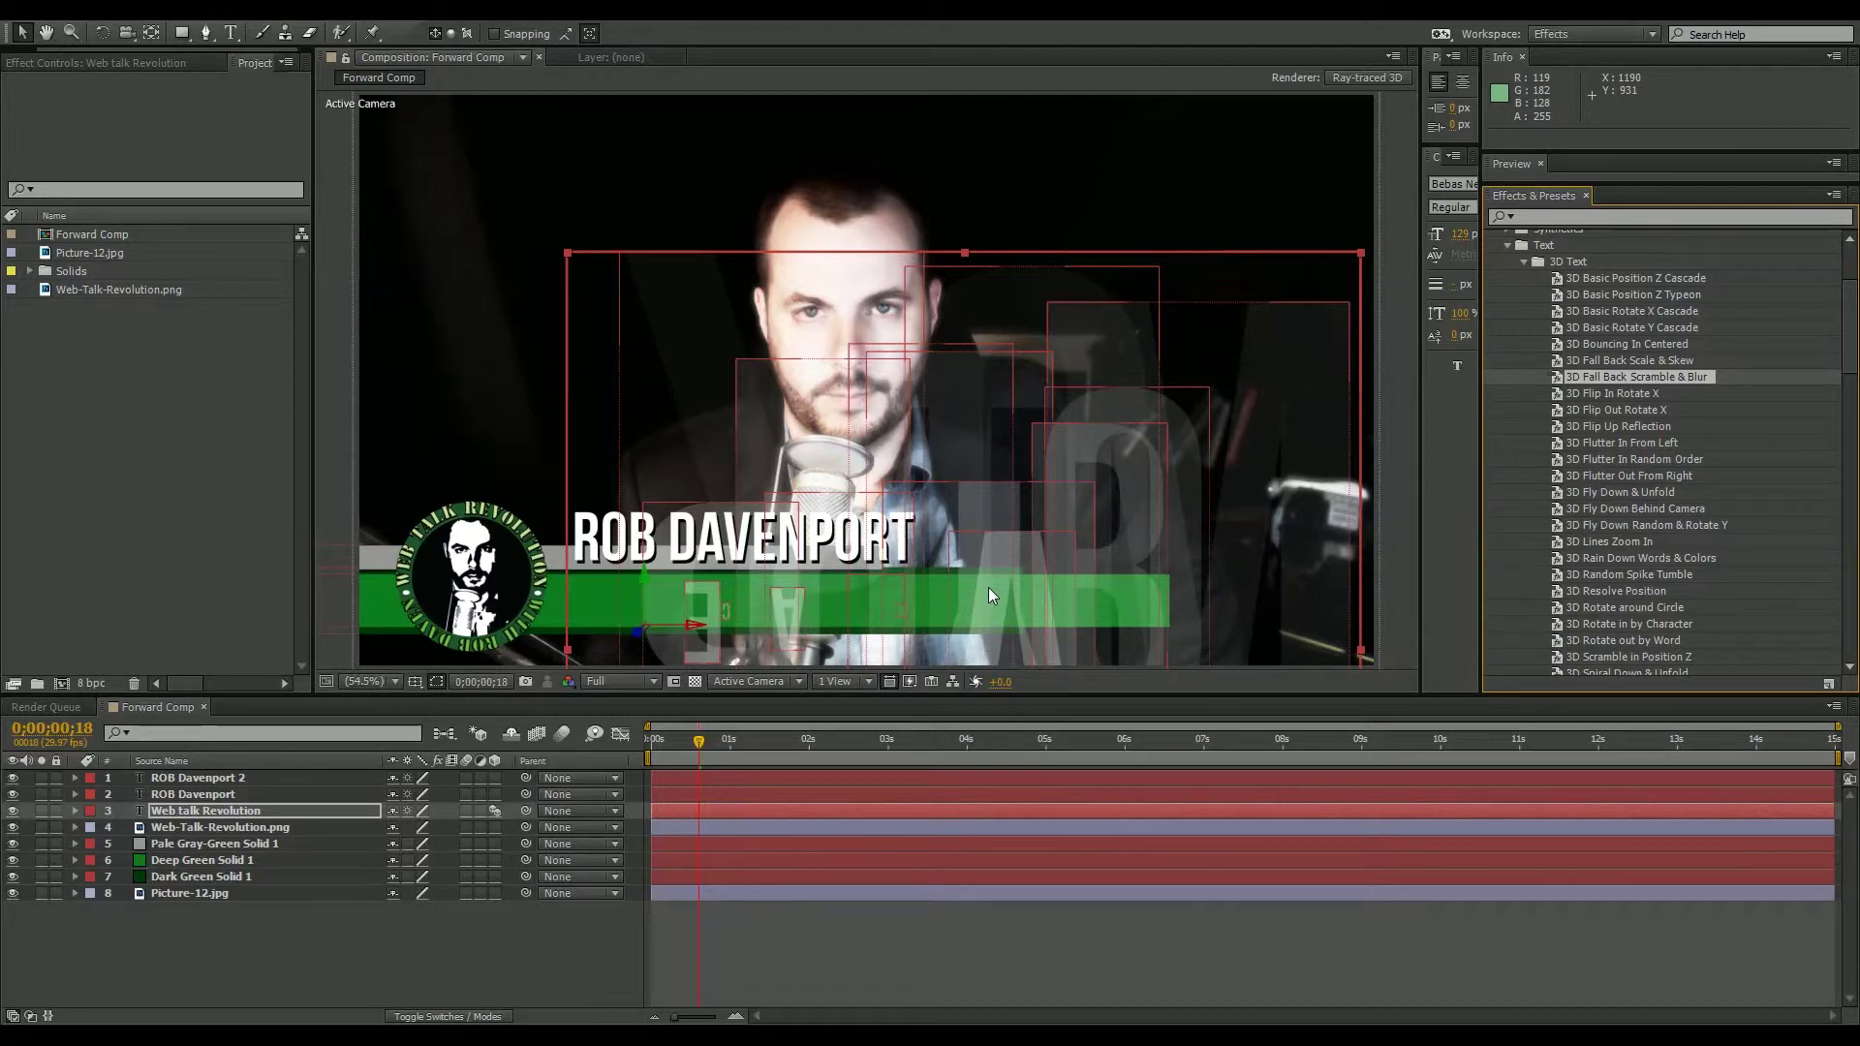
{"action": "left_click_drag", "start_coordinate": [694, 746], "coordinate": [828, 710]}
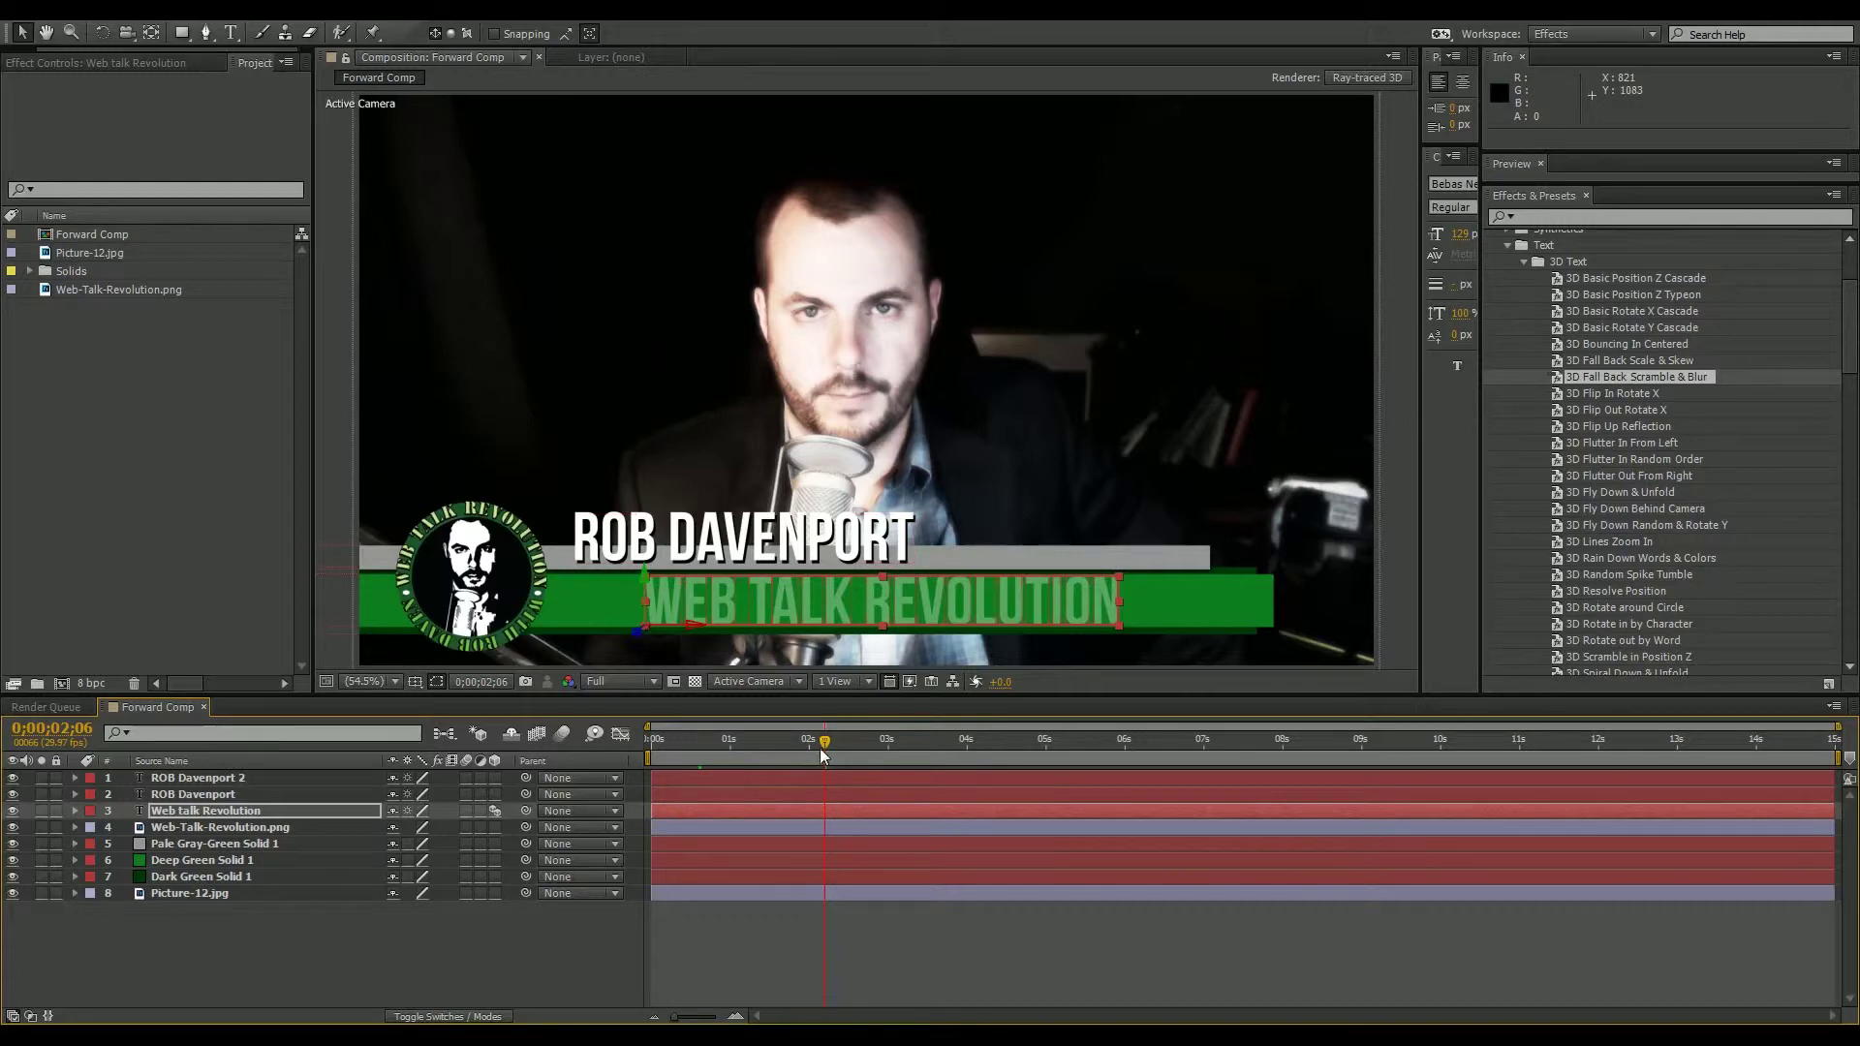
{"action": "left_click_drag", "start_coordinate": [822, 746], "coordinate": [691, 770]}
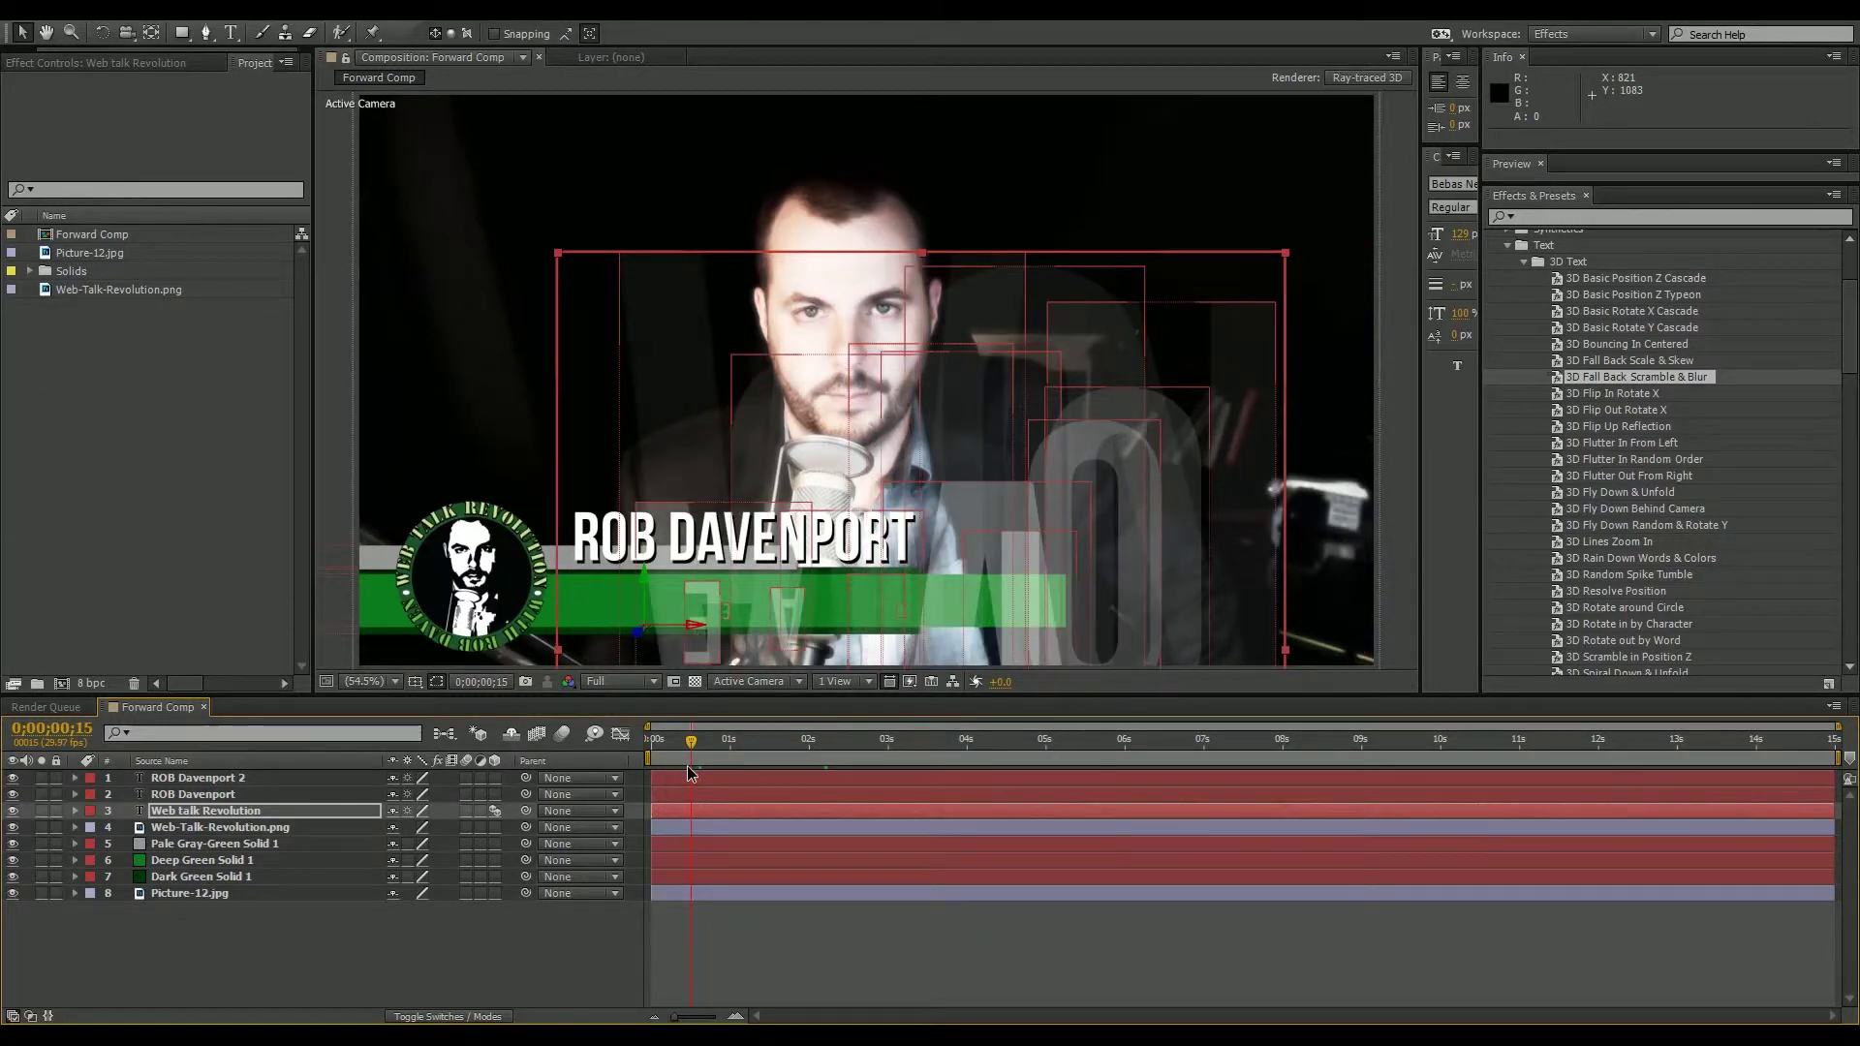
Apply the Animate In preset Slow Fade On to the topmost presenter-name text layer and scrub through its animation.
{"action": "left_click", "coordinate": [1524, 262]}
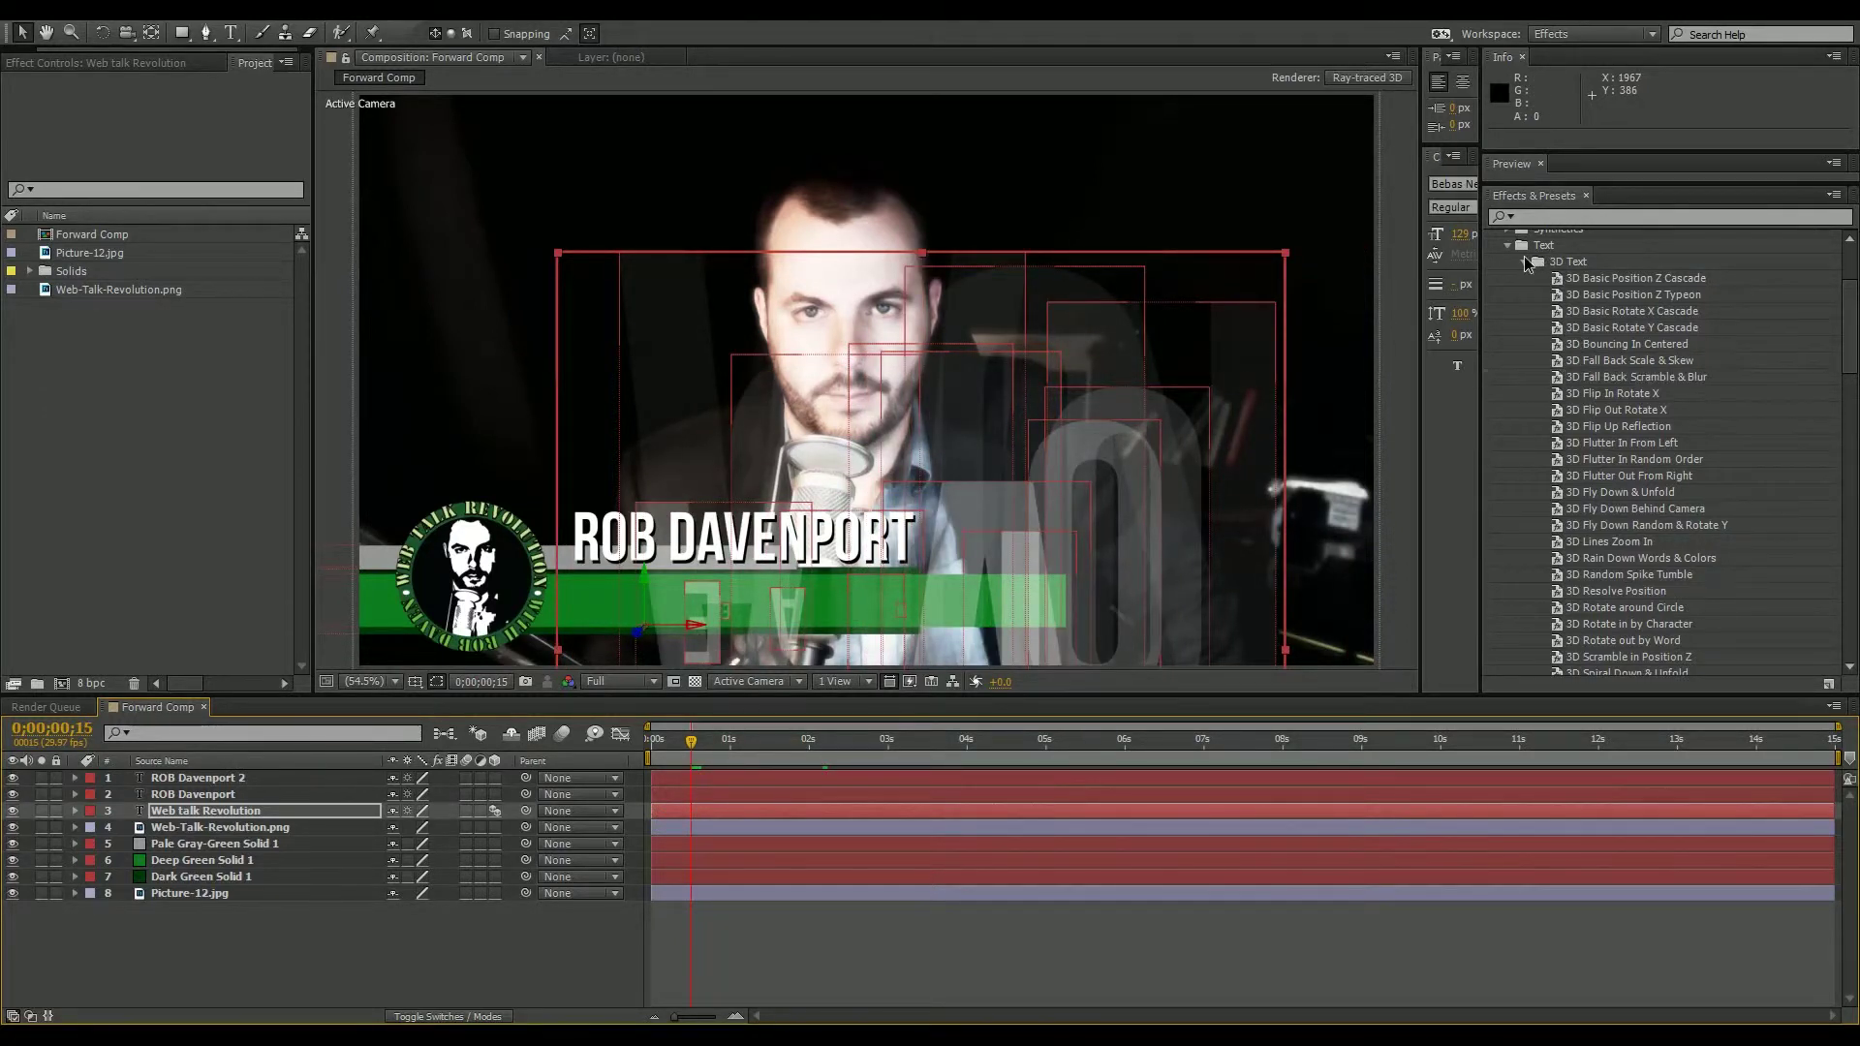
{"action": "left_click", "coordinate": [1524, 278]}
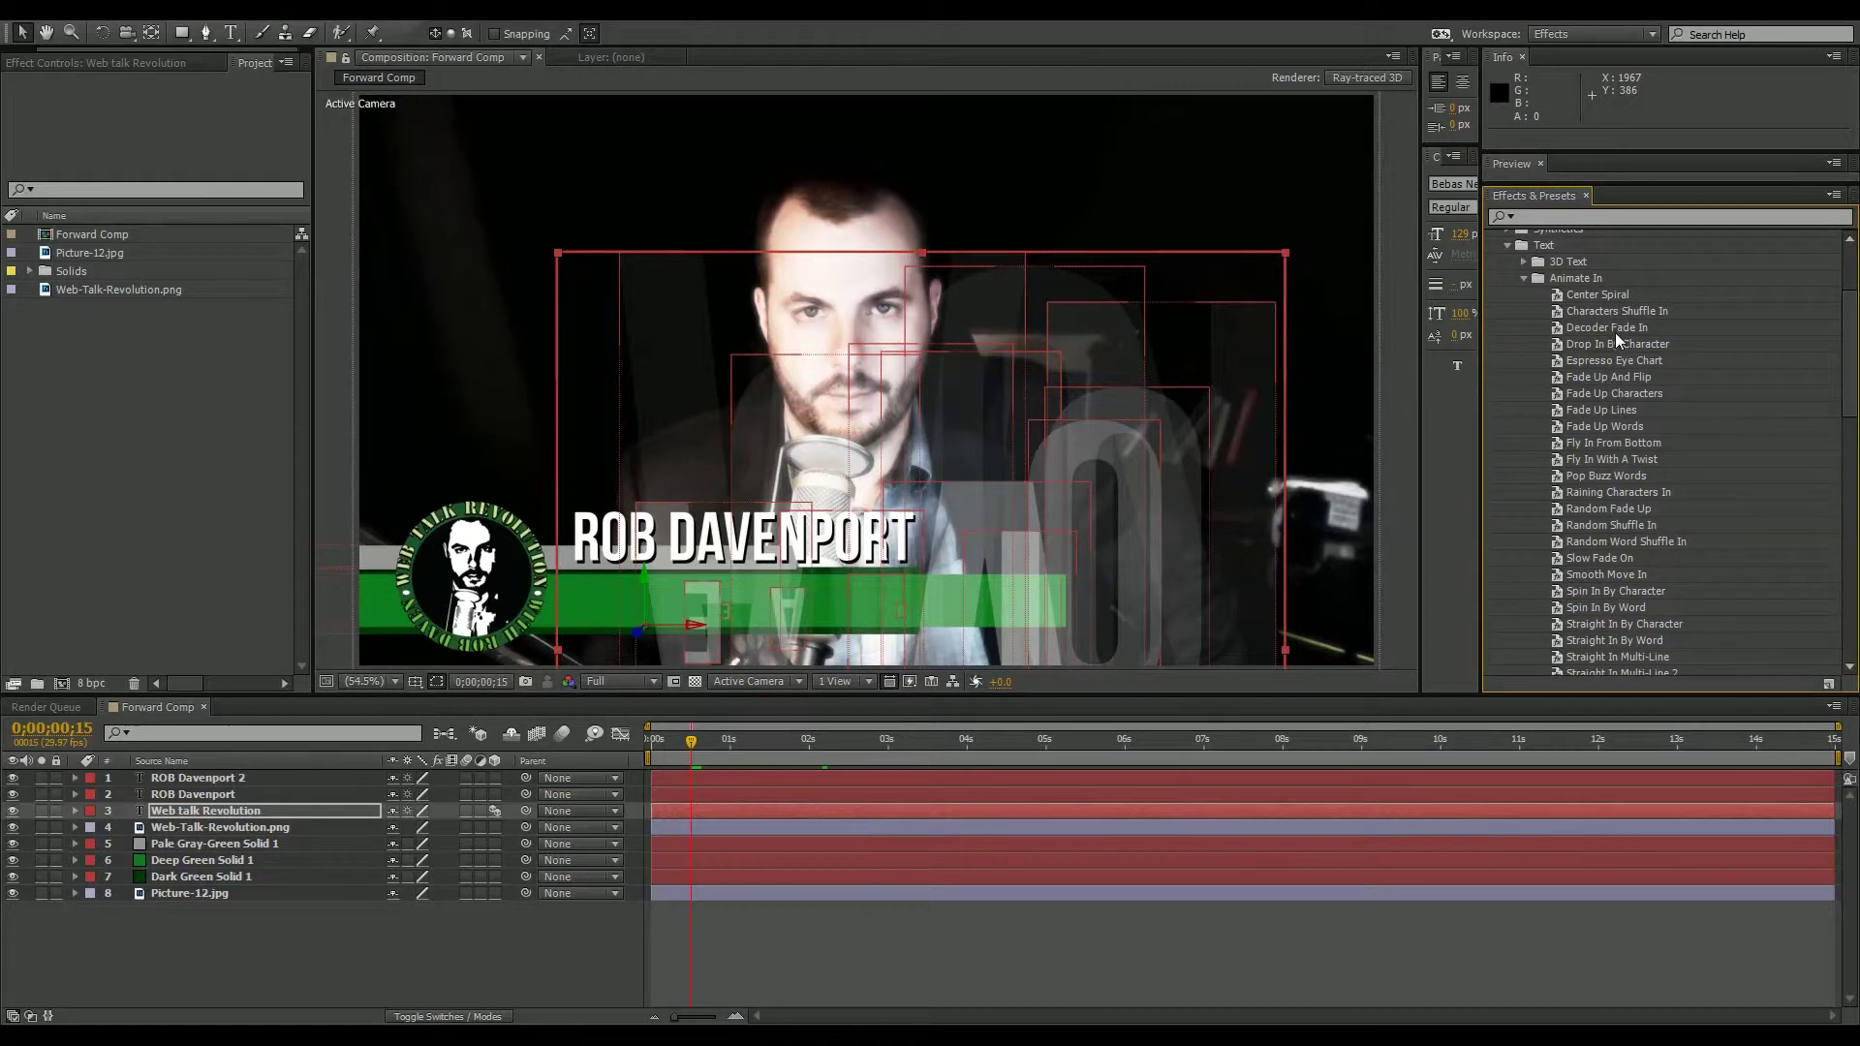
{"action": "left_click_drag", "start_coordinate": [1599, 558], "coordinate": [730, 560]}
{"action": "left_click", "coordinate": [714, 757]}
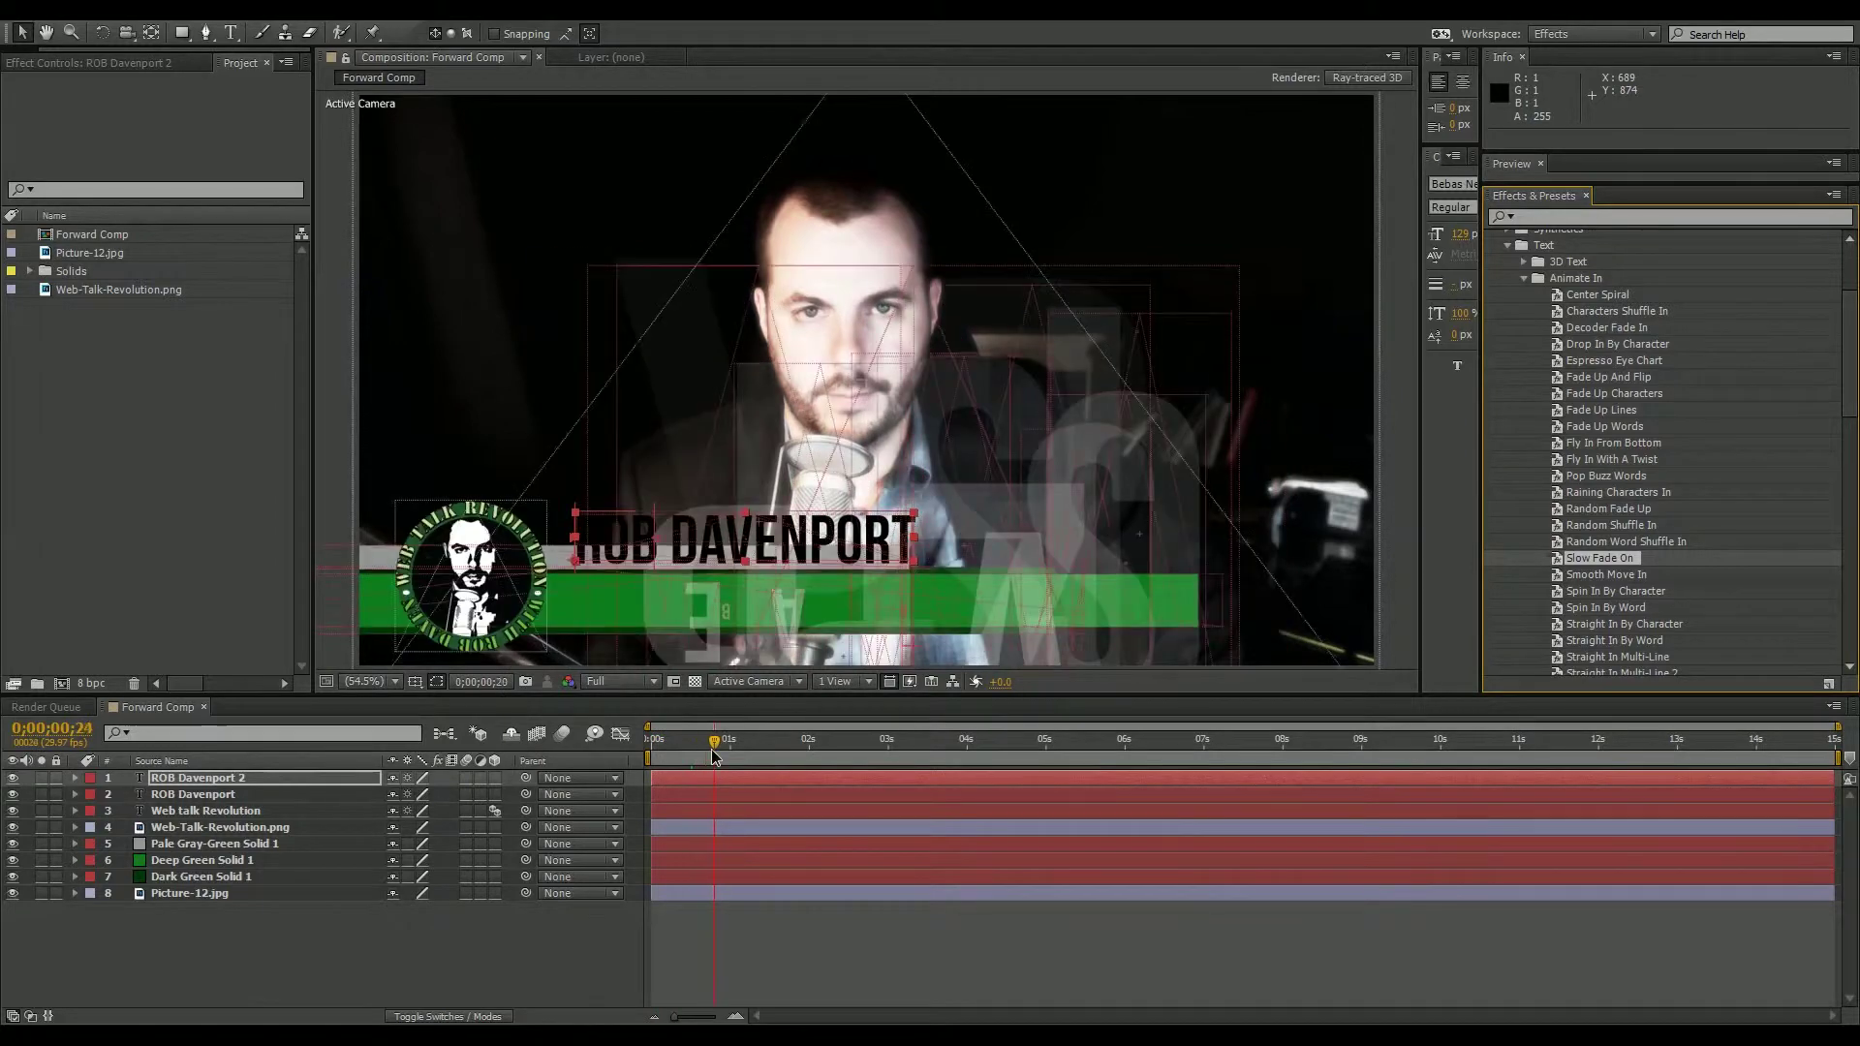
{"action": "left_click_drag", "start_coordinate": [714, 757], "coordinate": [718, 756]}
{"action": "left_click_drag", "start_coordinate": [715, 747], "coordinate": [663, 774]}
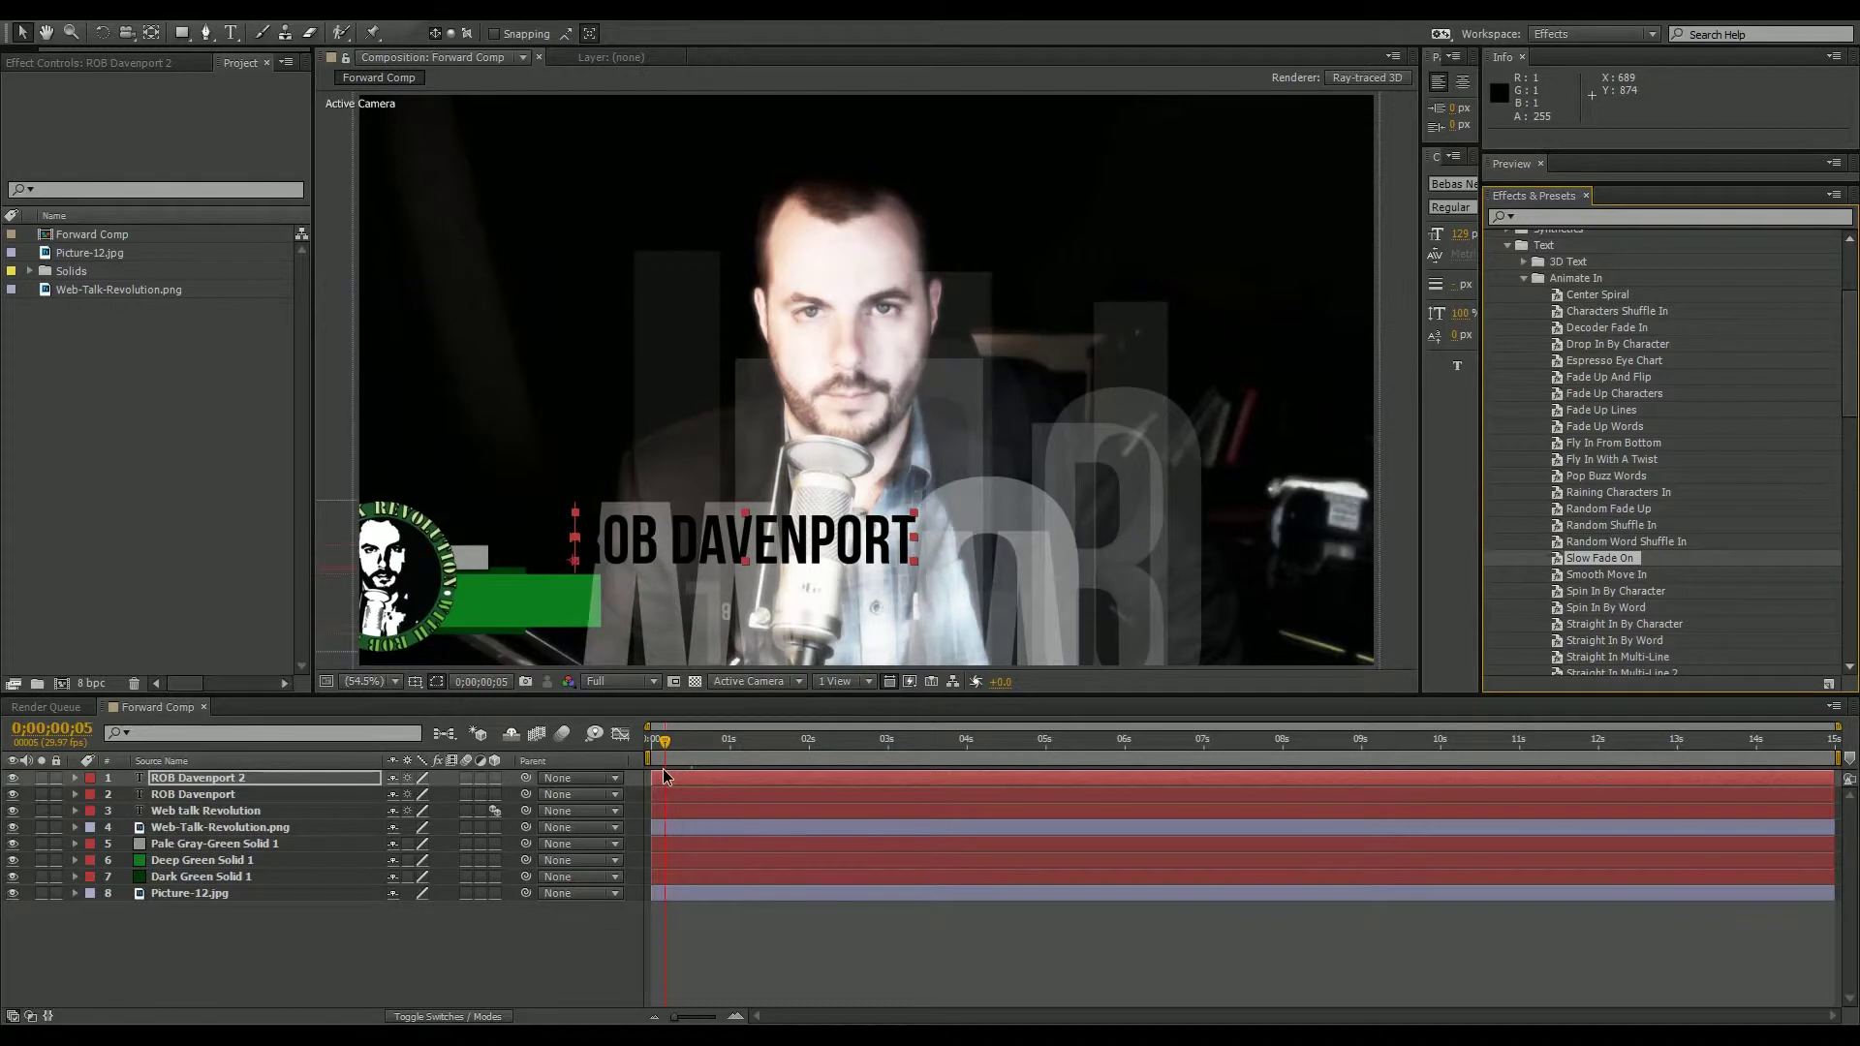
At 0;00;00;07, set opacity keyframes of 0% on both presenter-name text layers and the Web talk Revolution text layer.
{"action": "left_click_drag", "start_coordinate": [662, 769], "coordinate": [669, 775]}
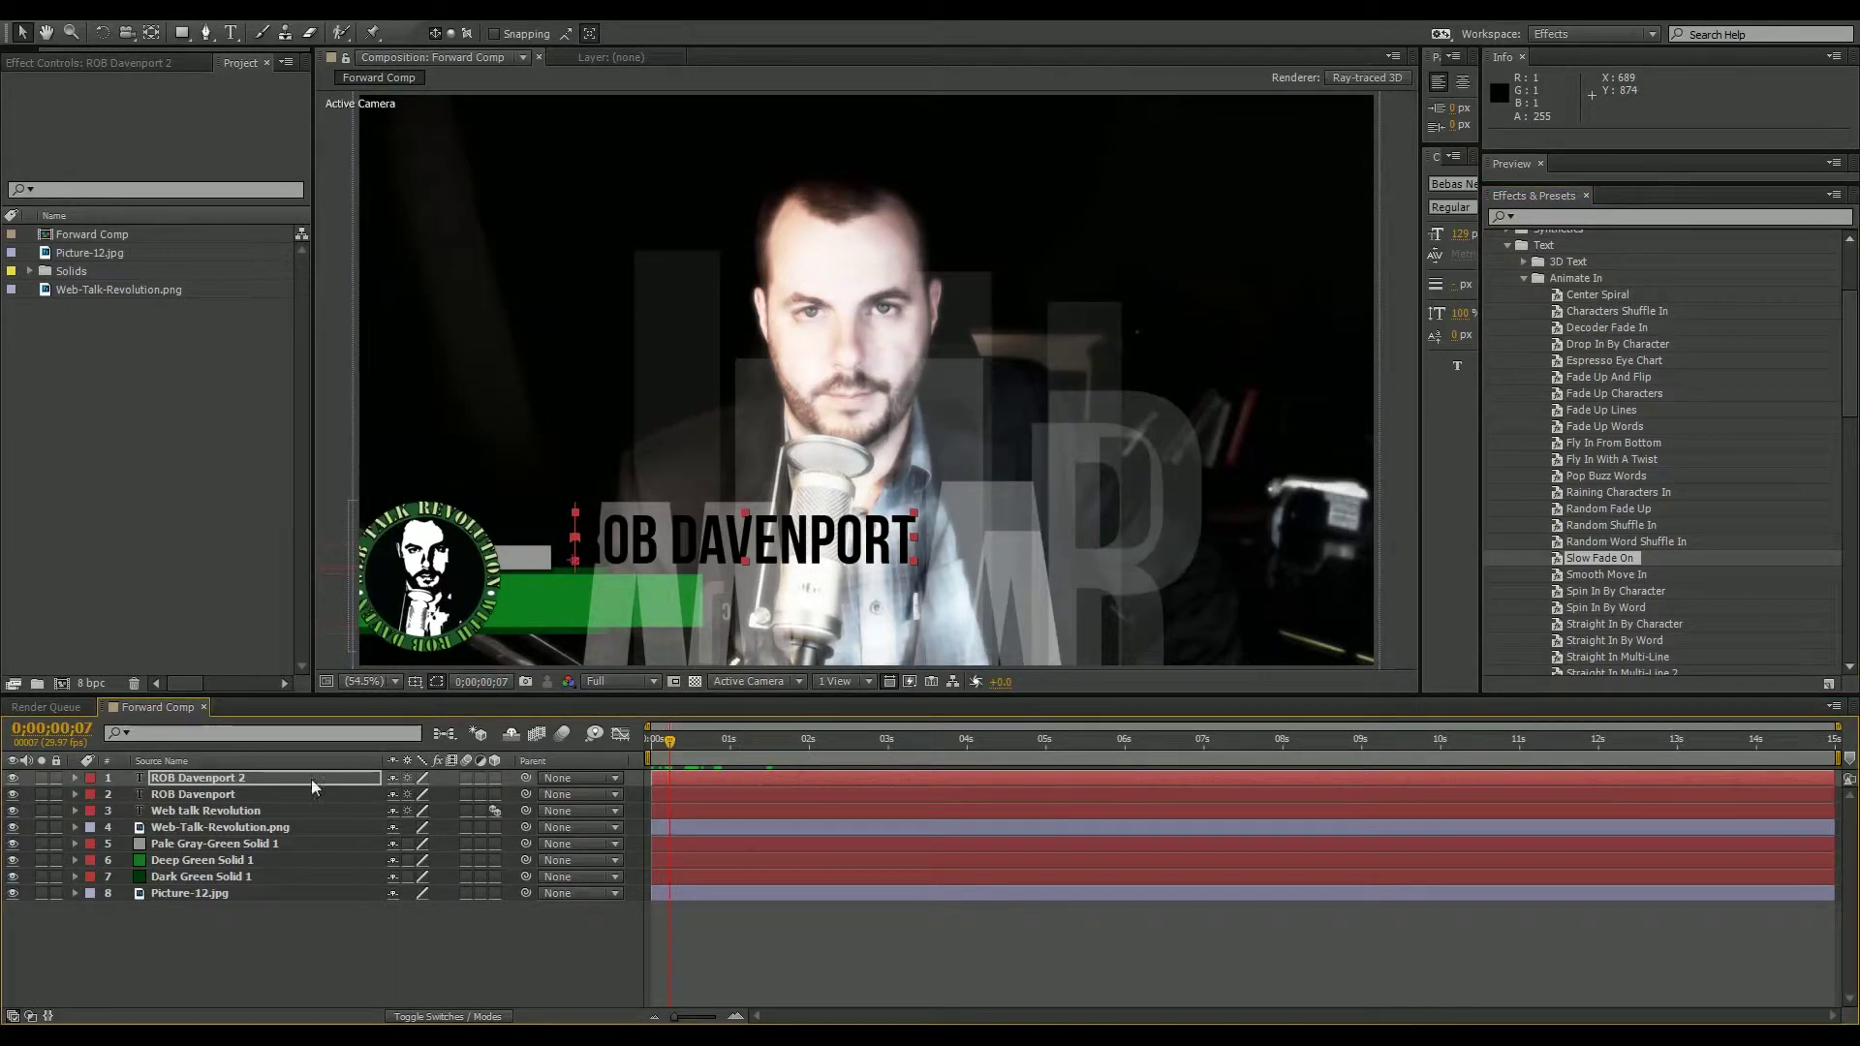
{"action": "left_click", "coordinate": [211, 794], "text": "shift"}
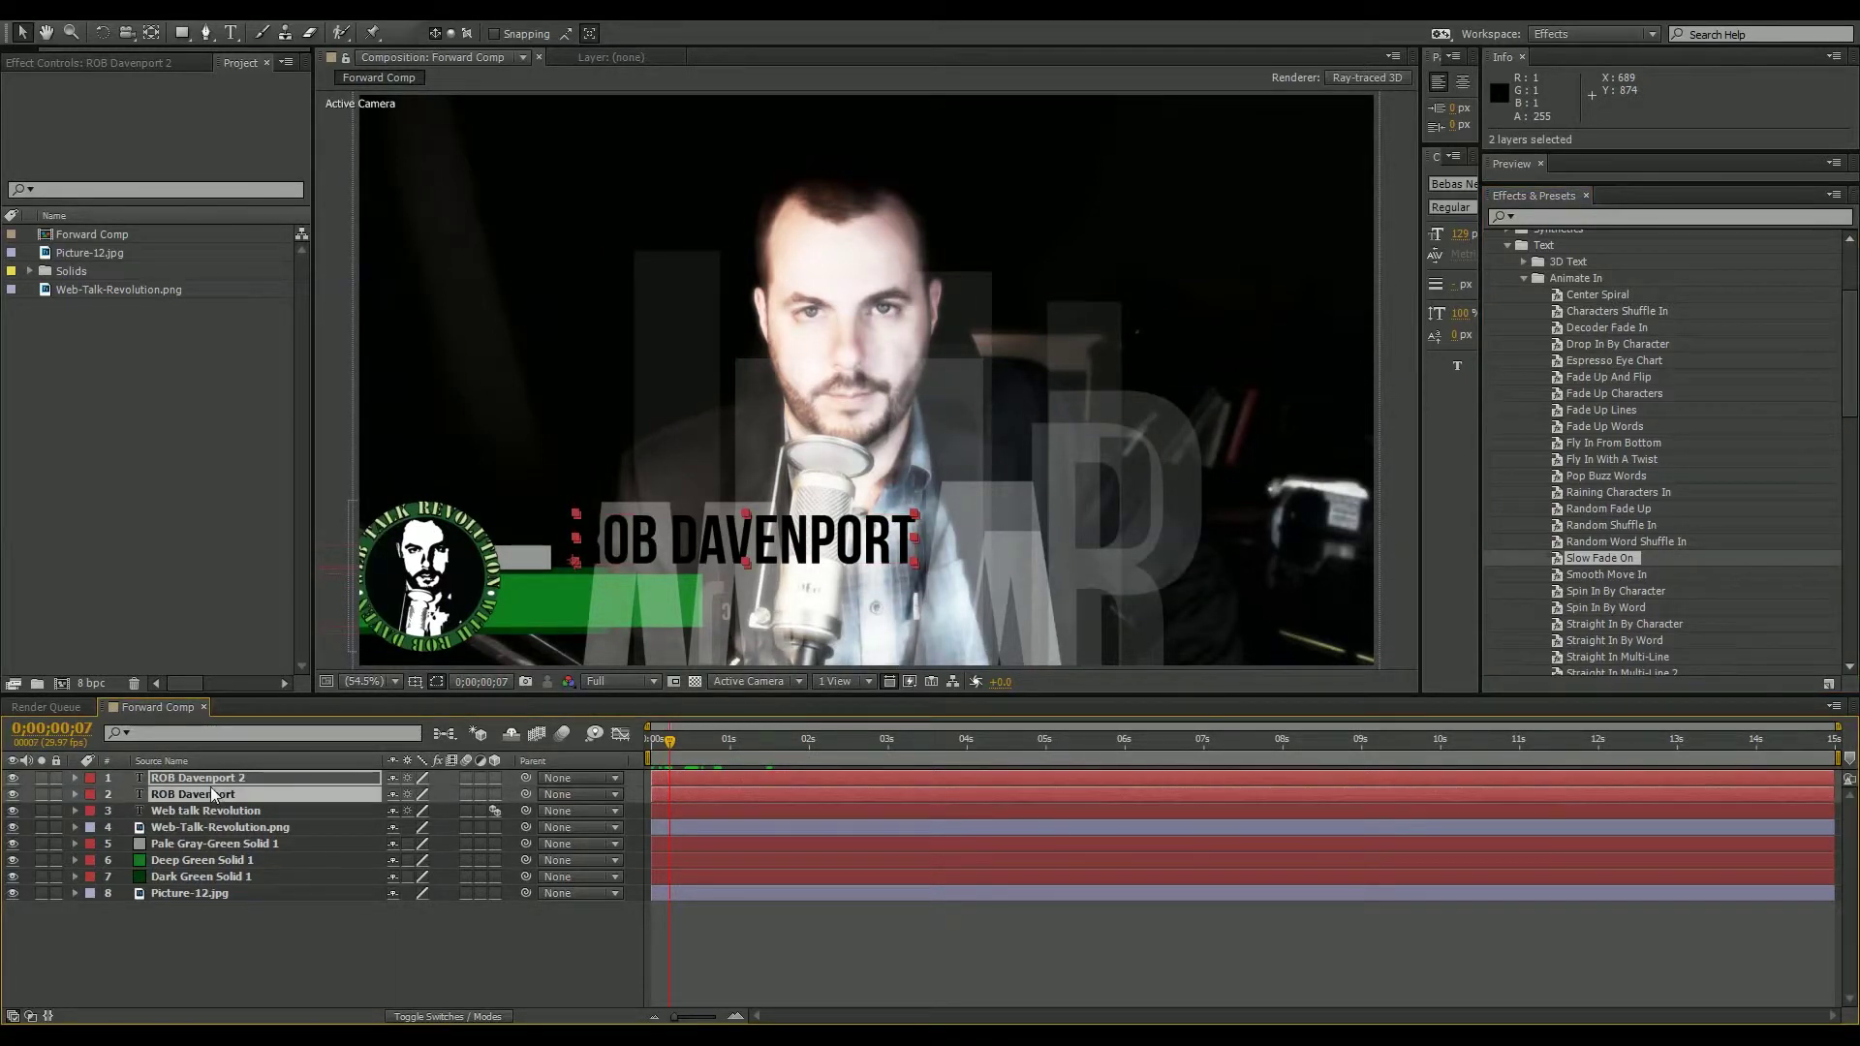
{"action": "left_click", "coordinate": [224, 811], "text": "shift"}
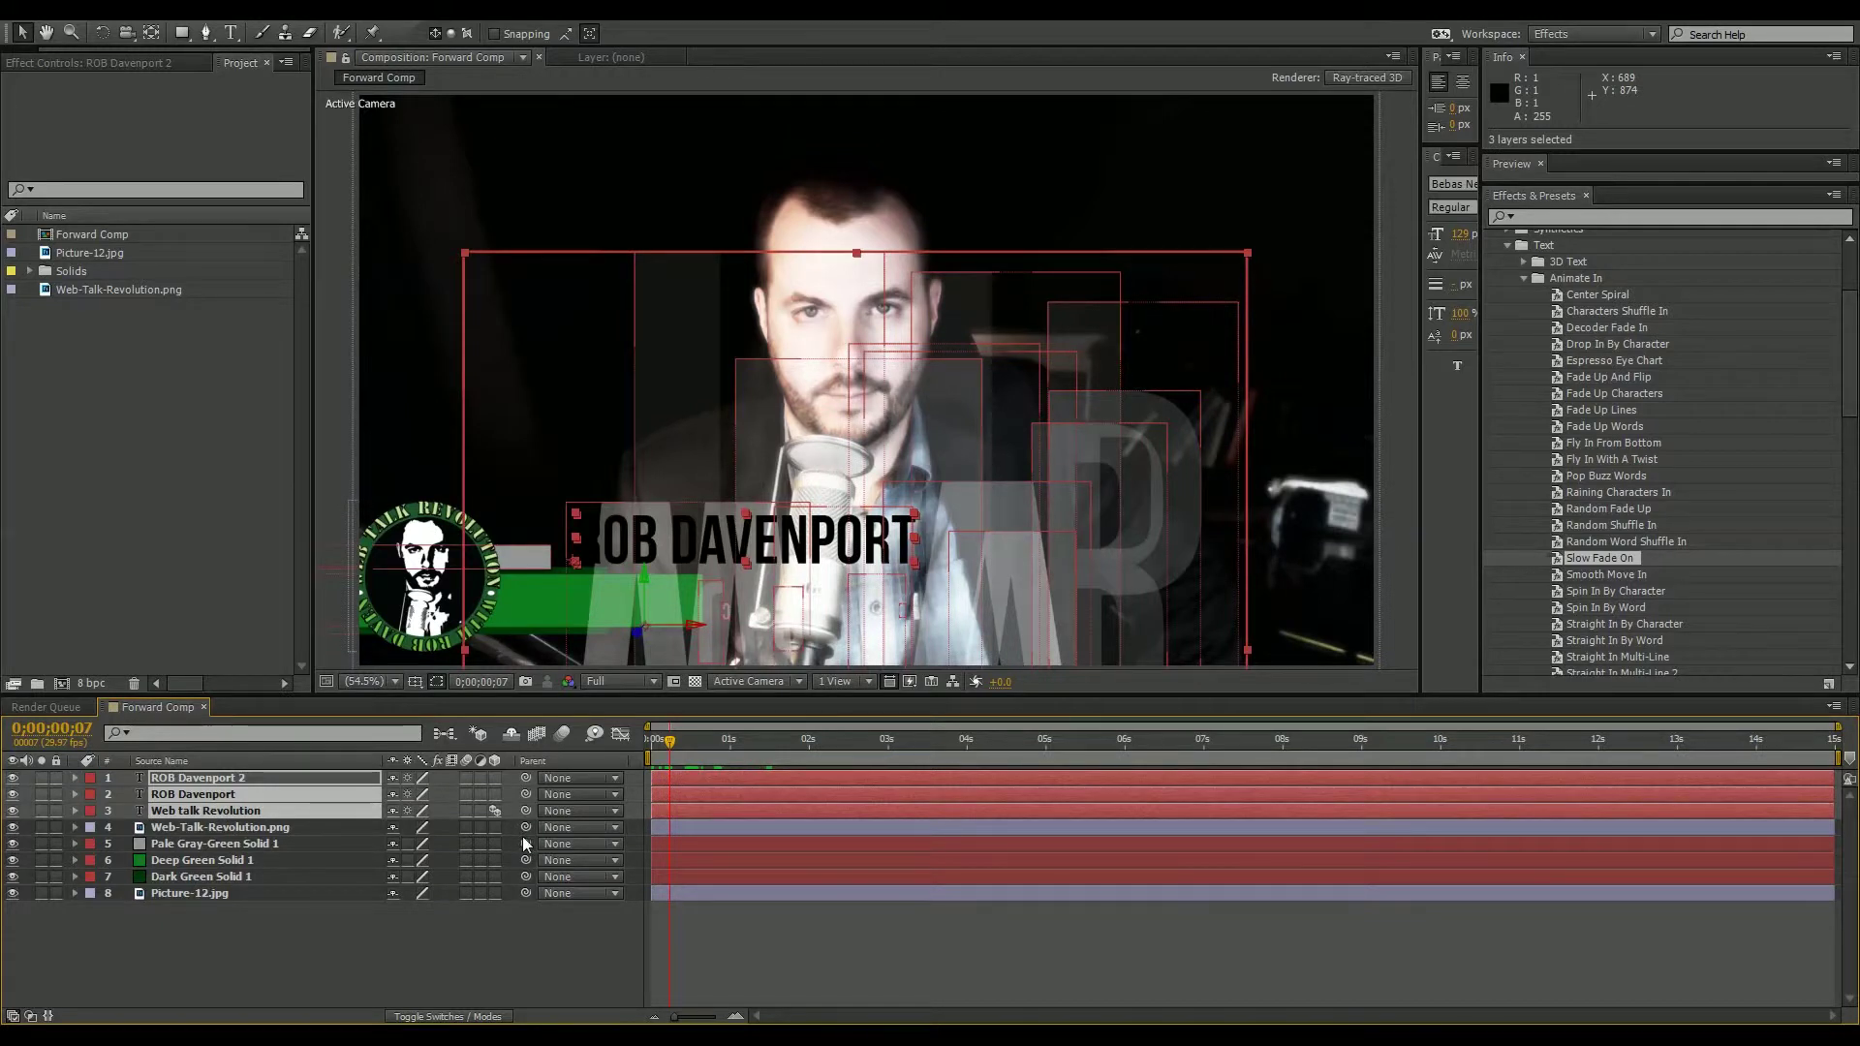
{"action": "key", "text": "t"}
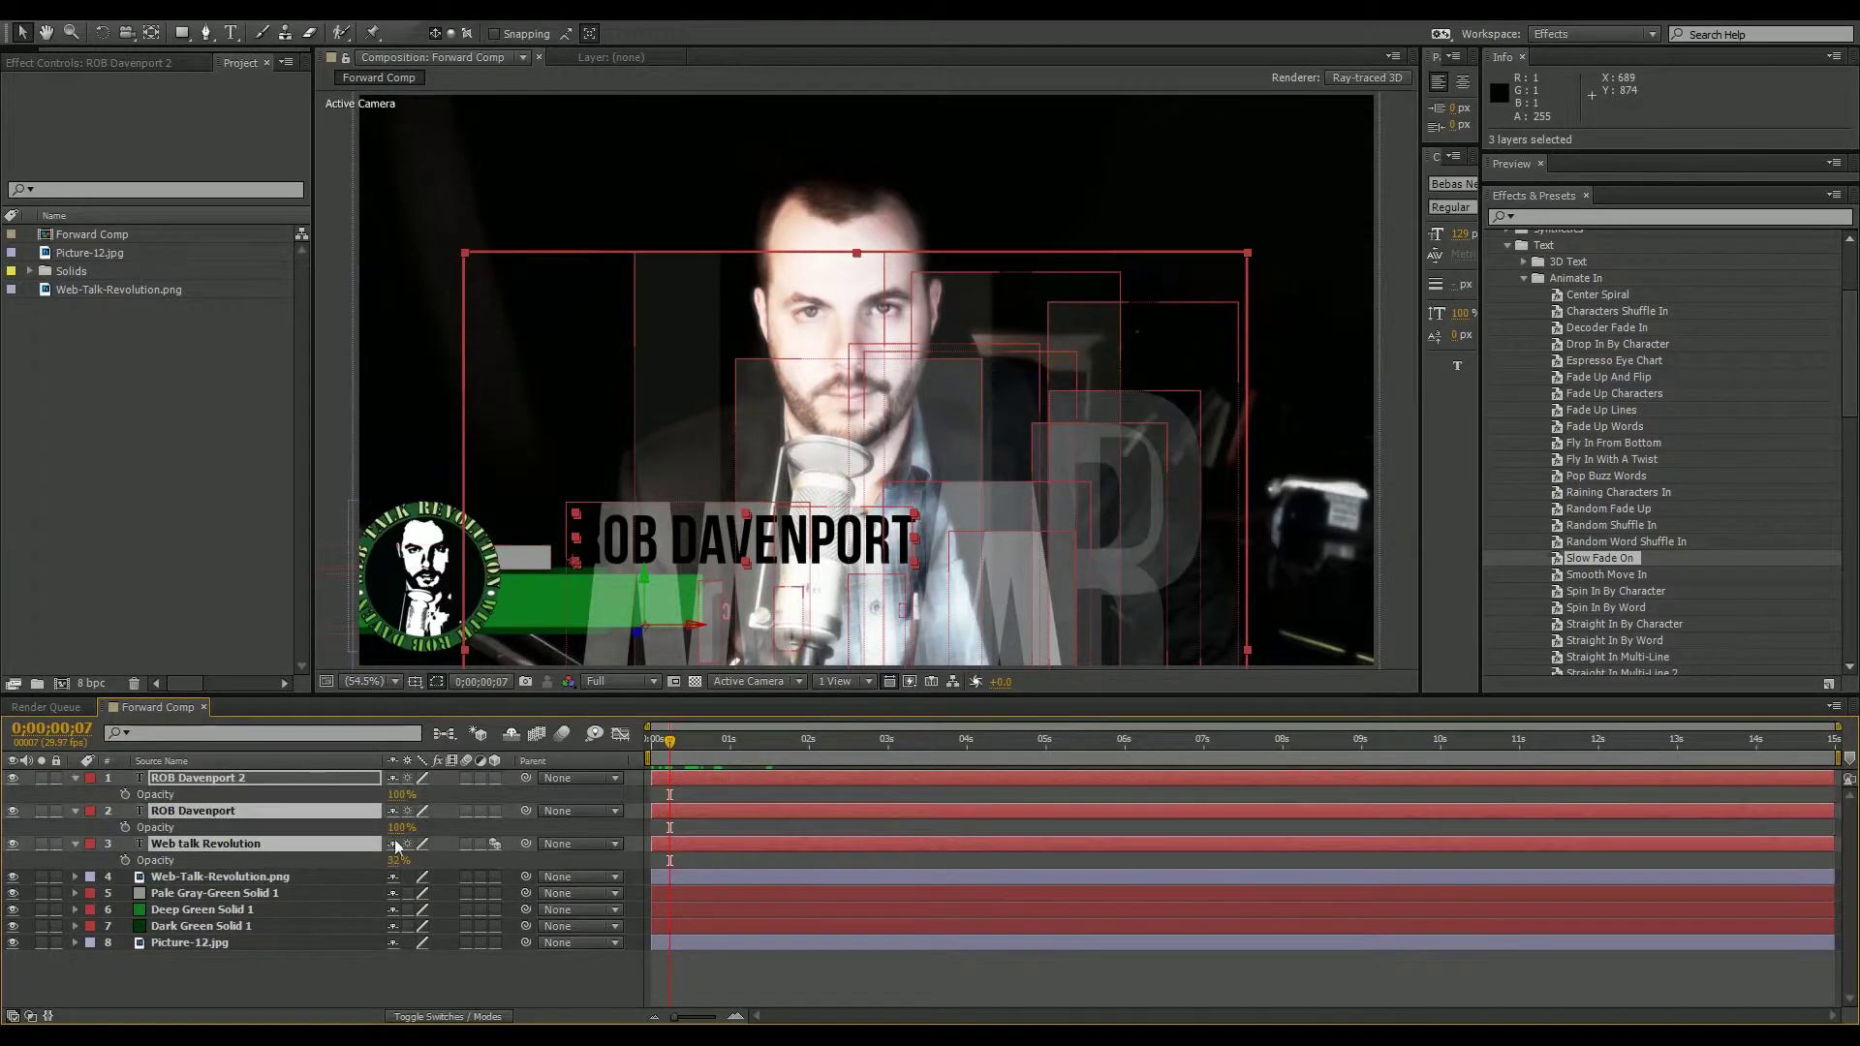
{"action": "left_click", "coordinate": [124, 794]}
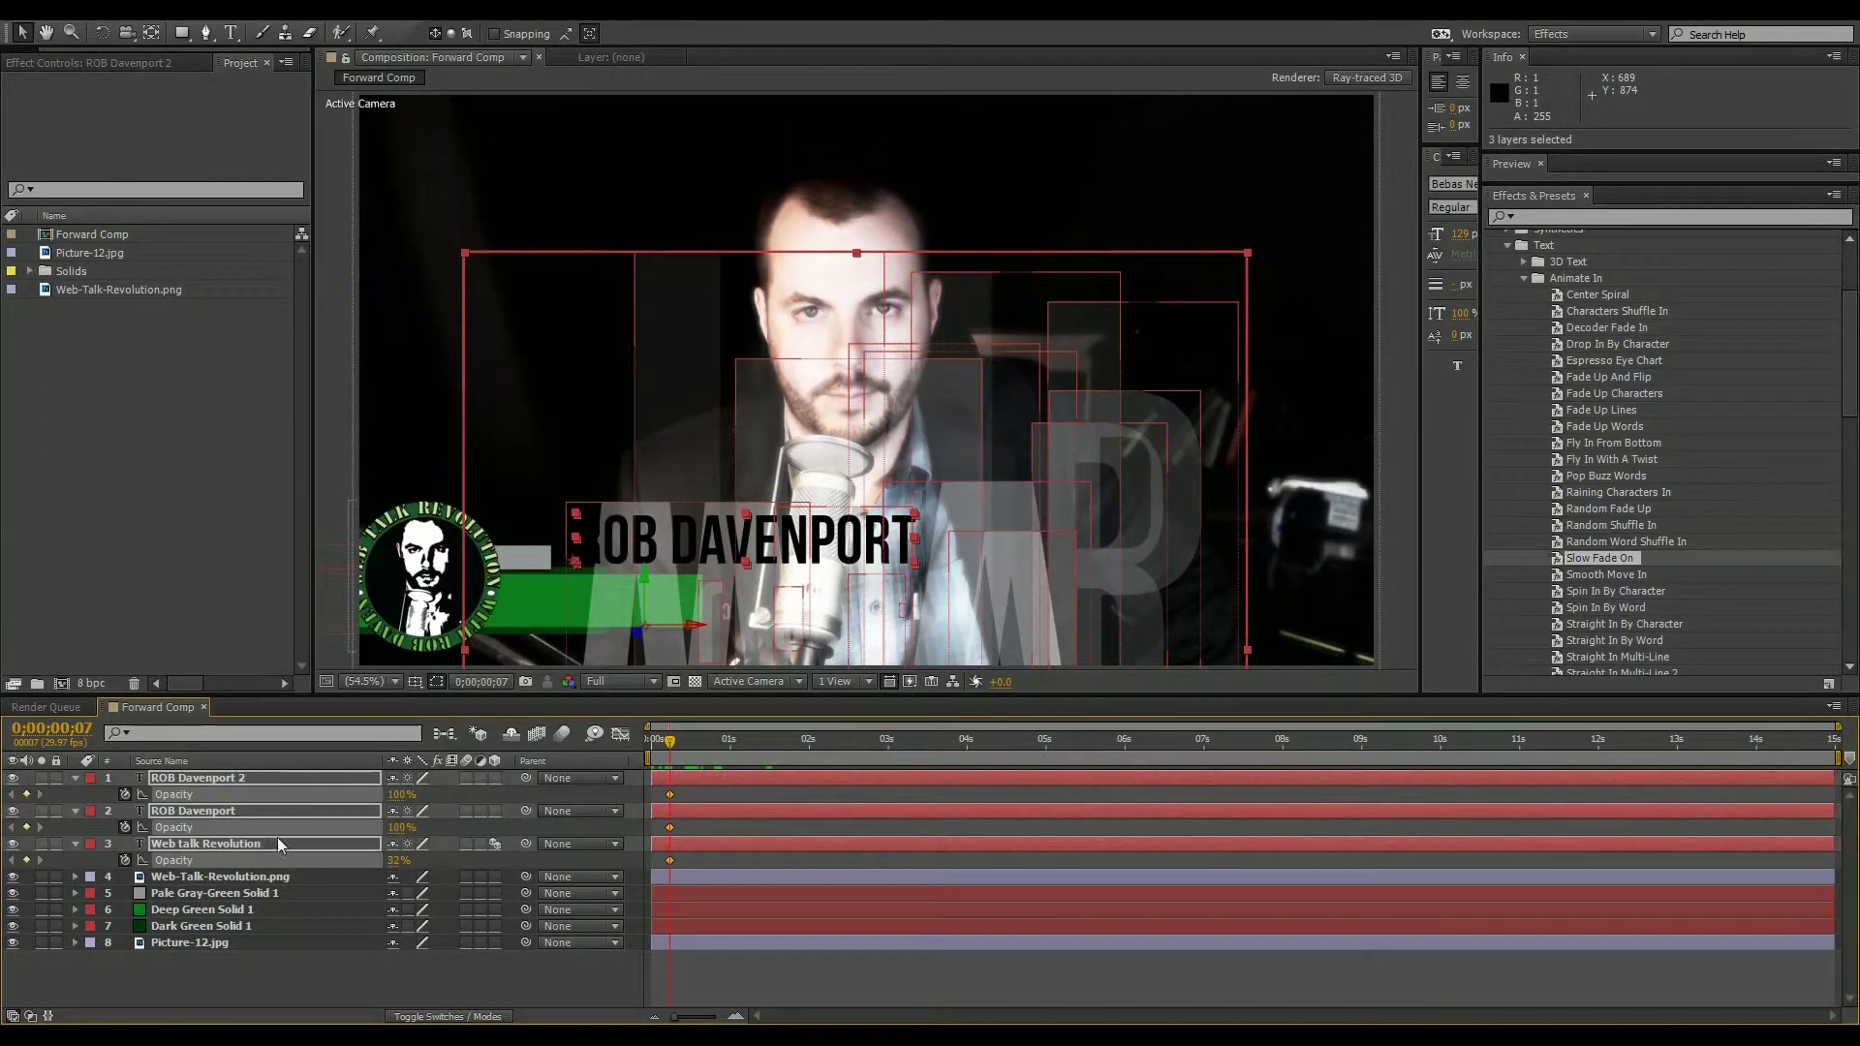
{"action": "left_click", "coordinate": [396, 795]}
{"action": "type", "text": "0"}
{"action": "key", "text": "Return"}
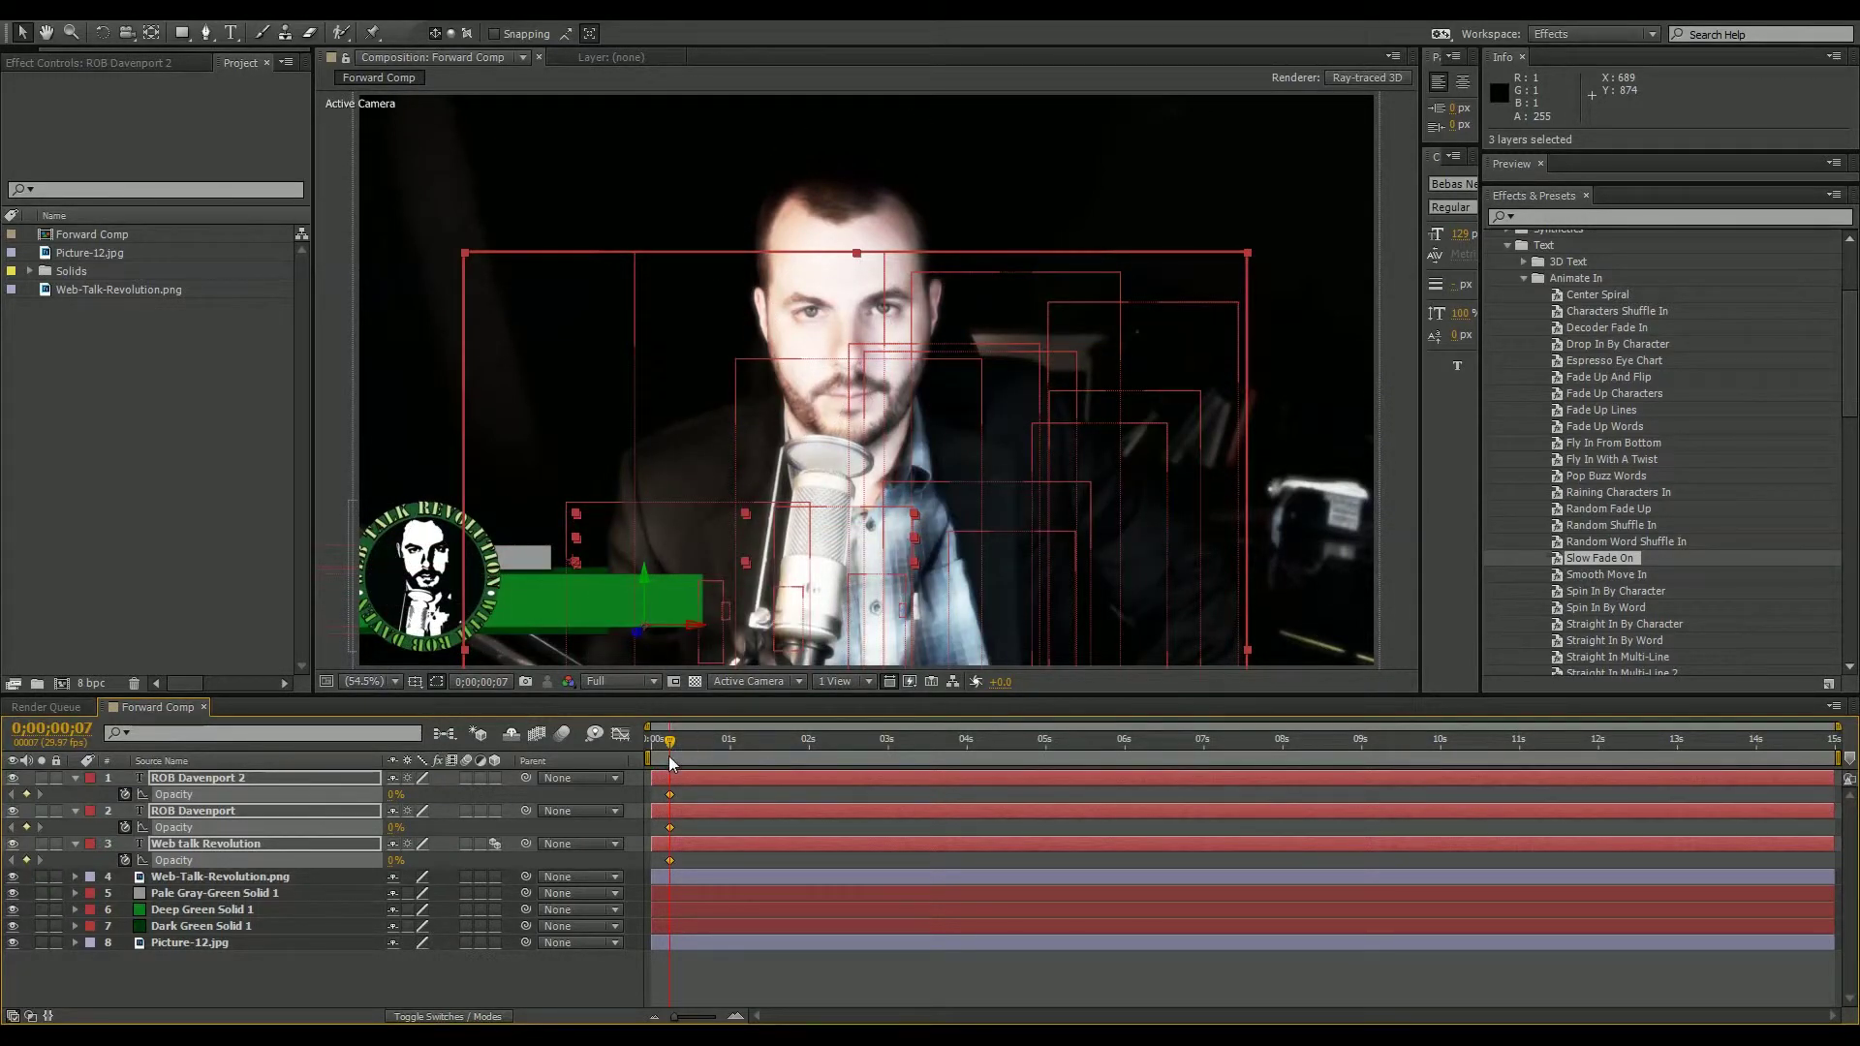
Set the opacity of all three text layers to 100% at 0;00;00;22.
{"action": "left_click_drag", "start_coordinate": [674, 751], "coordinate": [712, 753]}
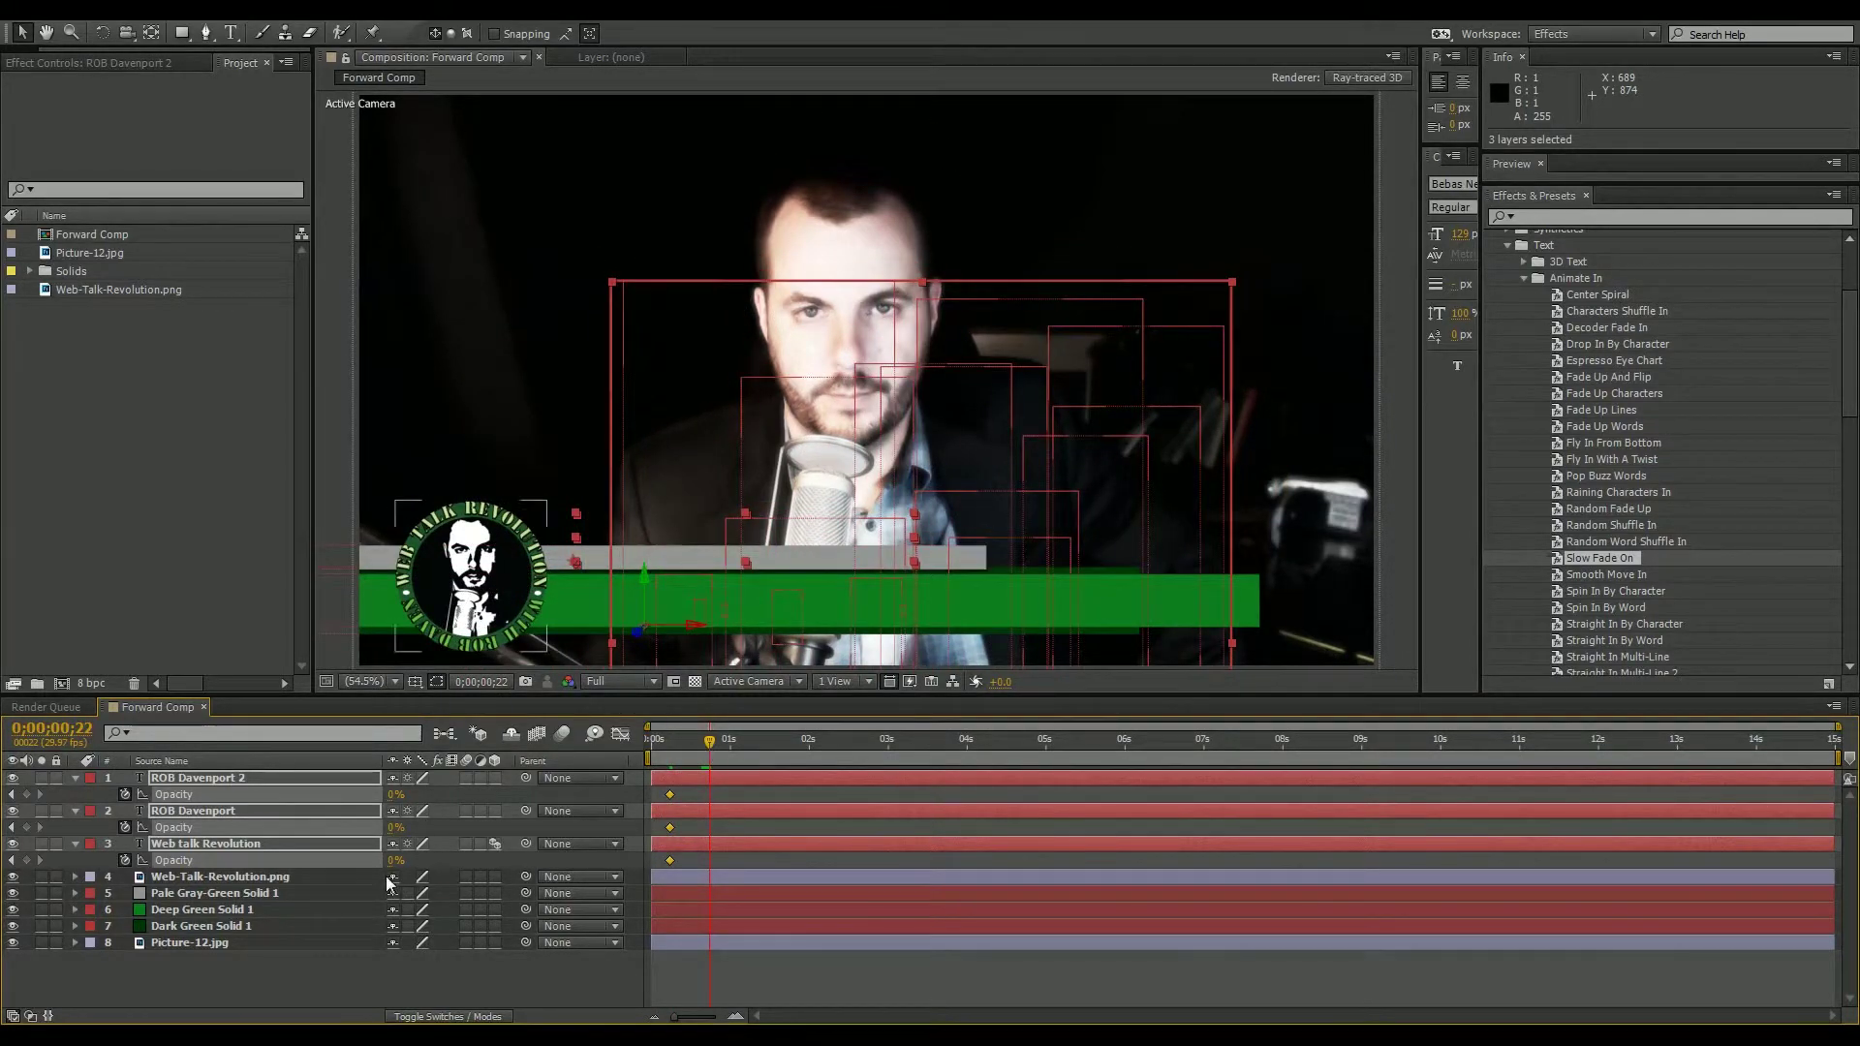
{"action": "type", "text": "100"}
{"action": "key", "text": "Return"}
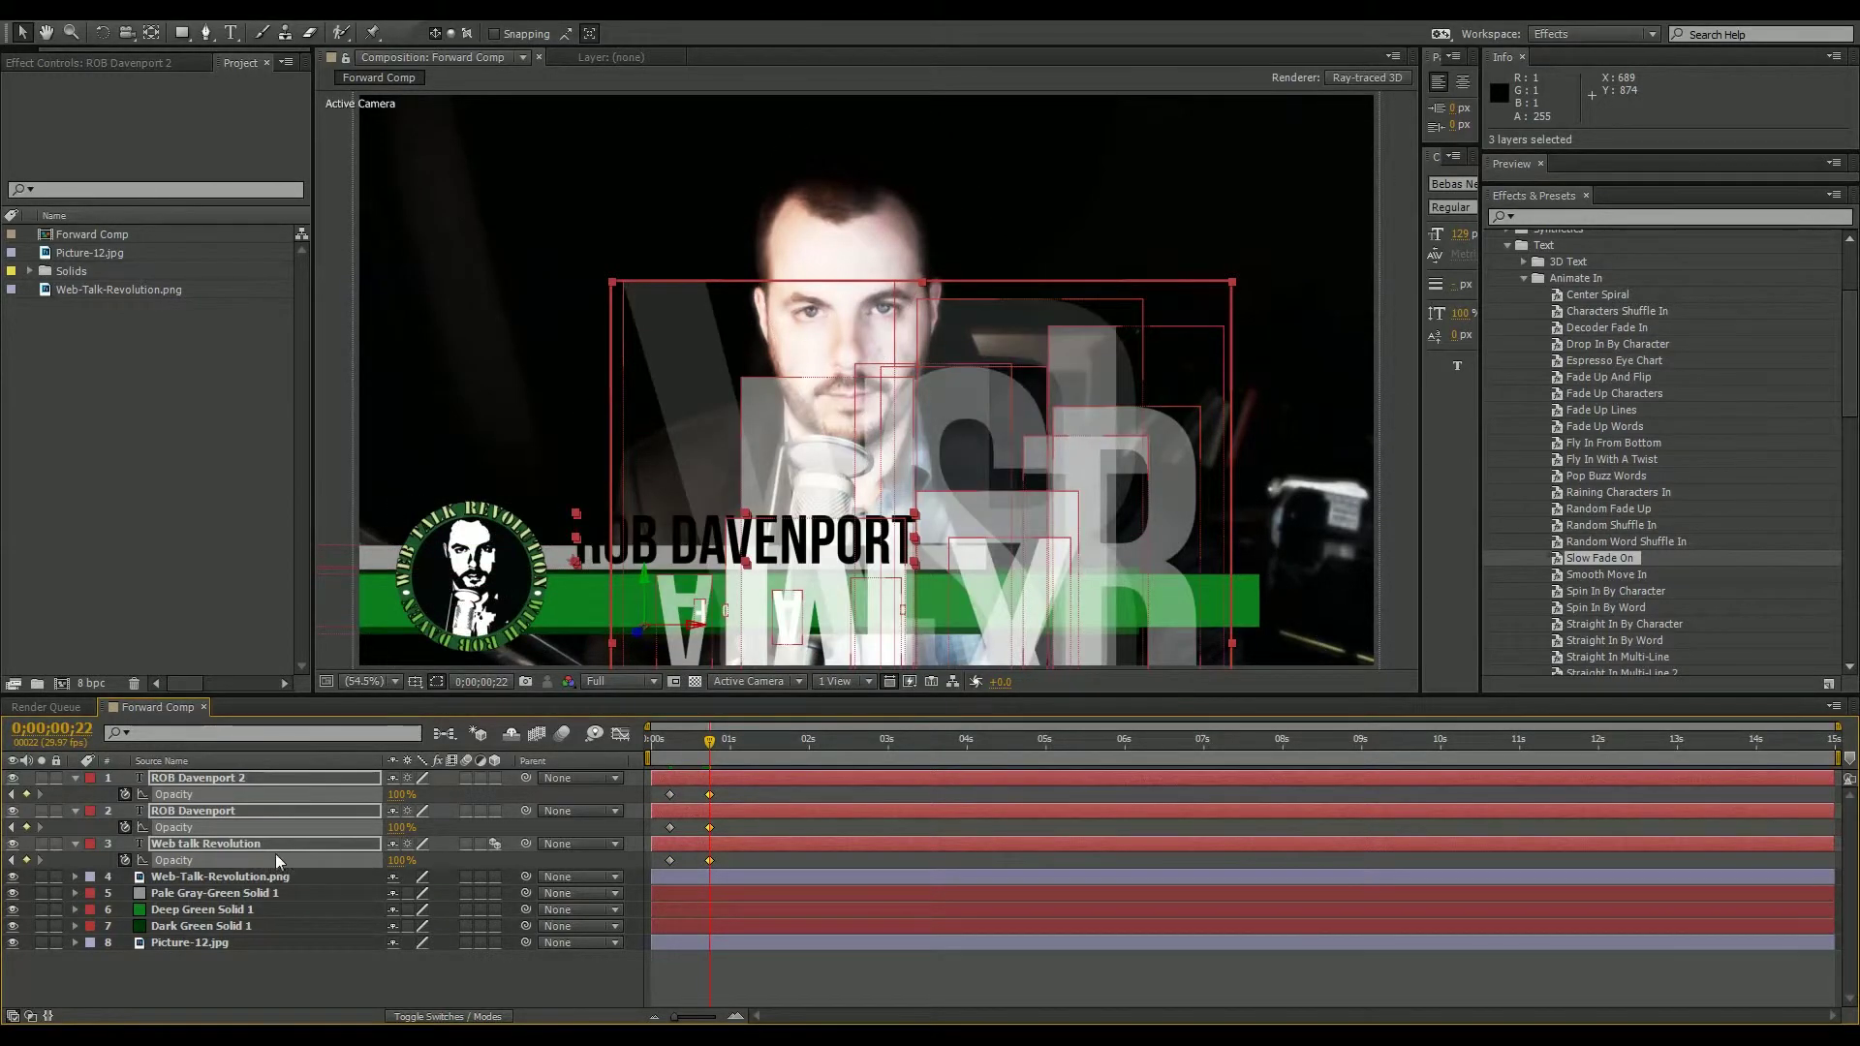
Set the Web talk Revolution text's opacity to 30% at 0;00;00;22 and preview the animation from the start.
{"action": "left_click", "coordinate": [275, 852]}
{"action": "left_click_drag", "start_coordinate": [713, 736], "coordinate": [641, 754]}
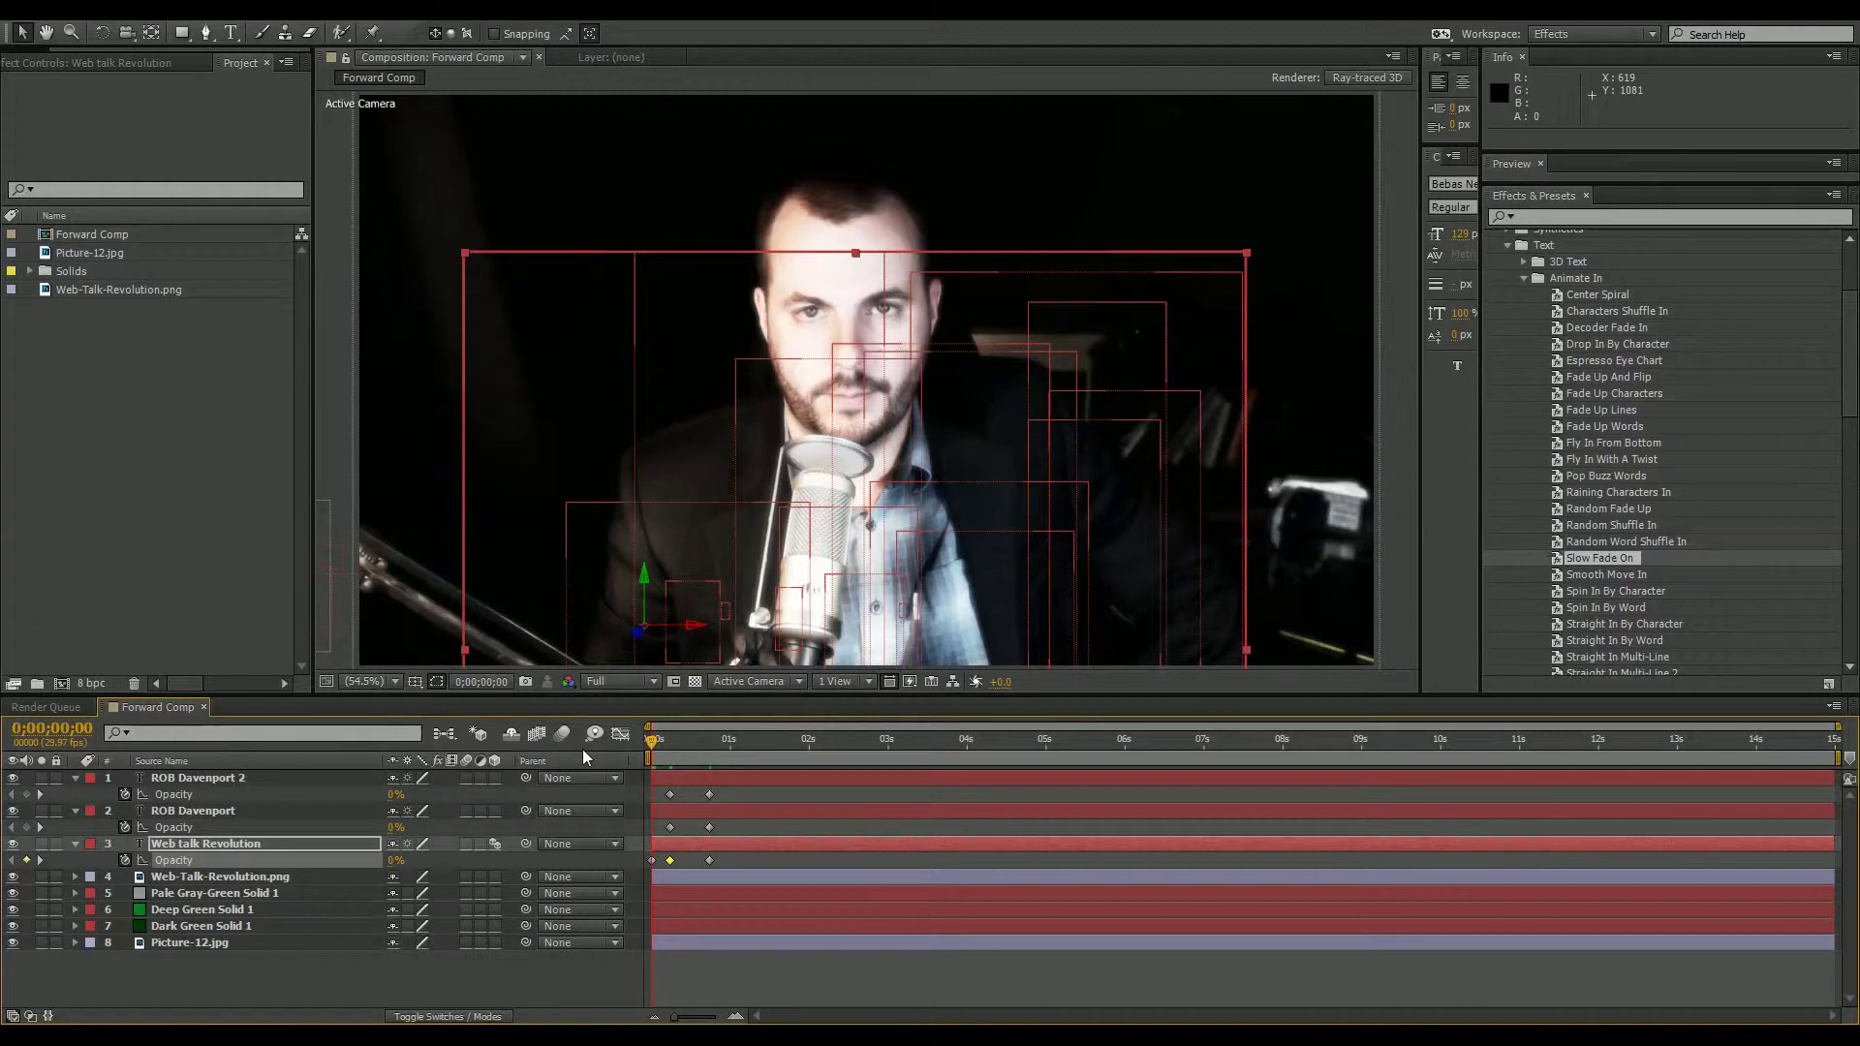
{"action": "key", "text": "KP_0"}
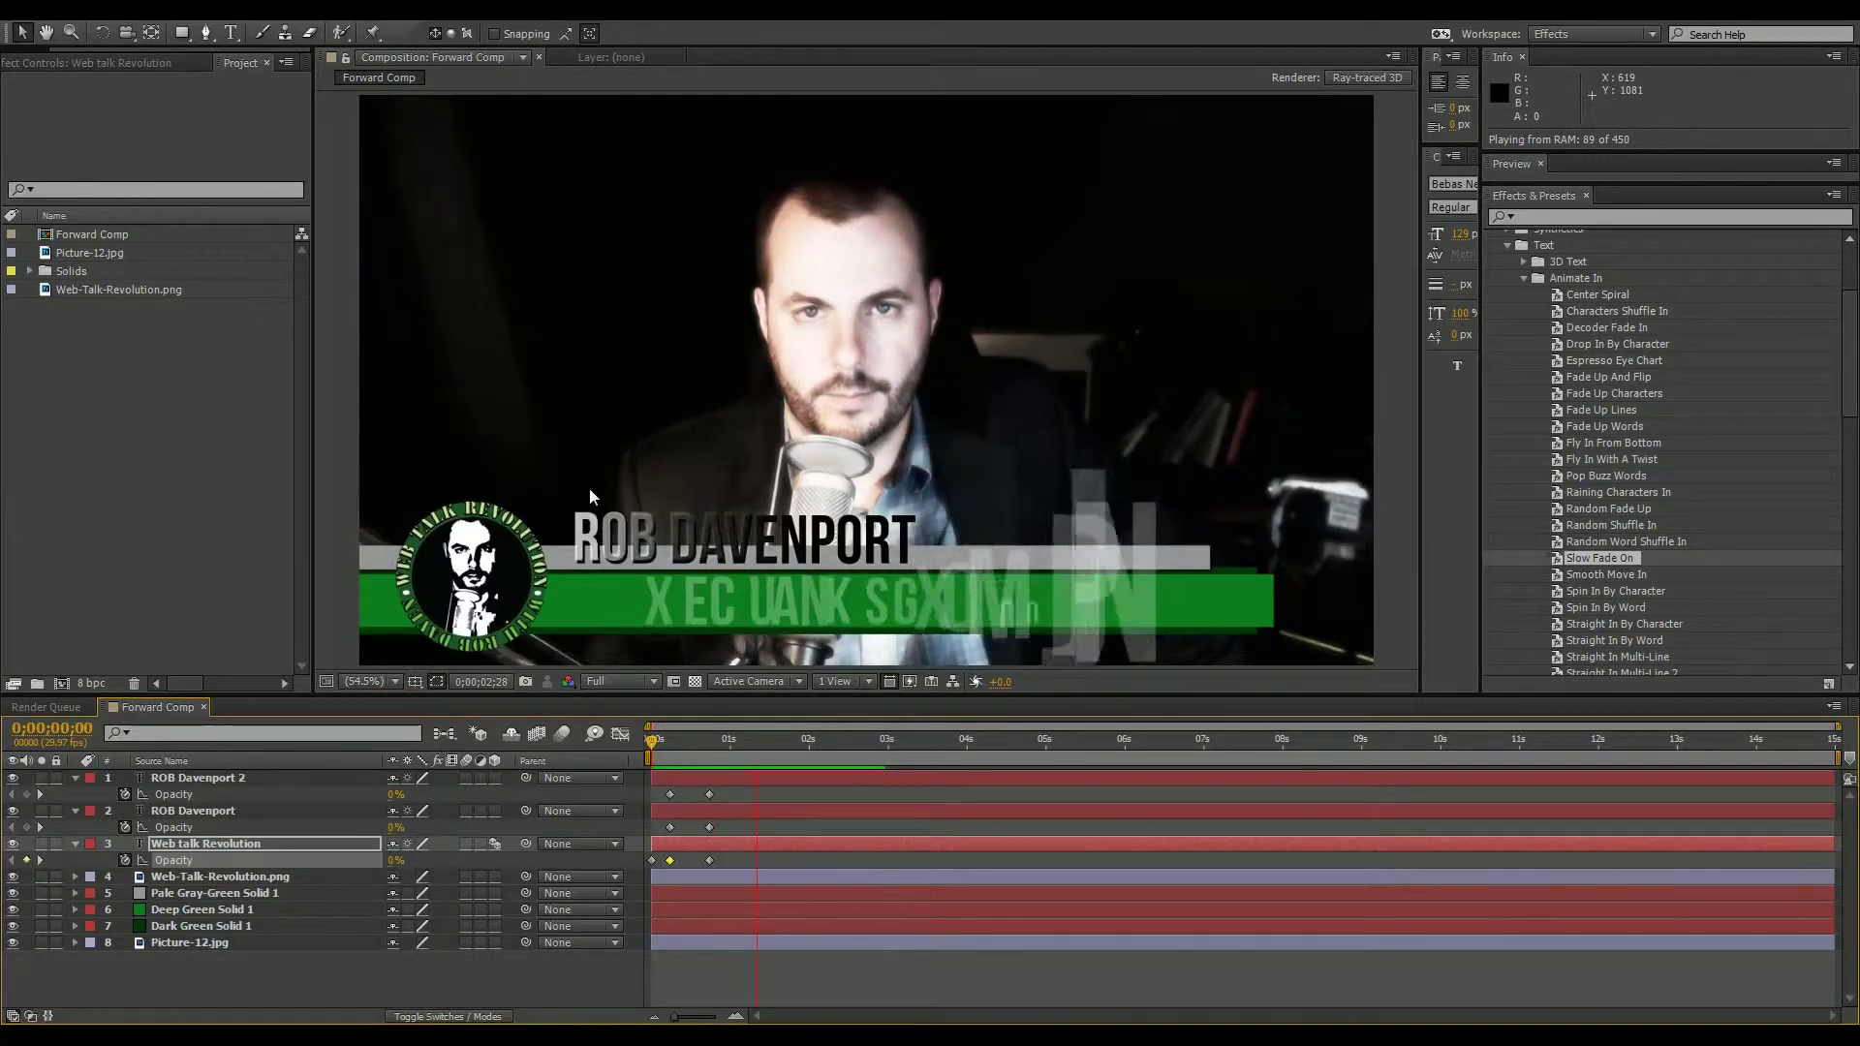
Apply the Slow Fade On preset to the second presenter-name text layer at 0;00;00;21 and scrub through the fade.
{"action": "left_click", "coordinate": [718, 749]}
{"action": "left_click_drag", "start_coordinate": [717, 748], "coordinate": [703, 746]}
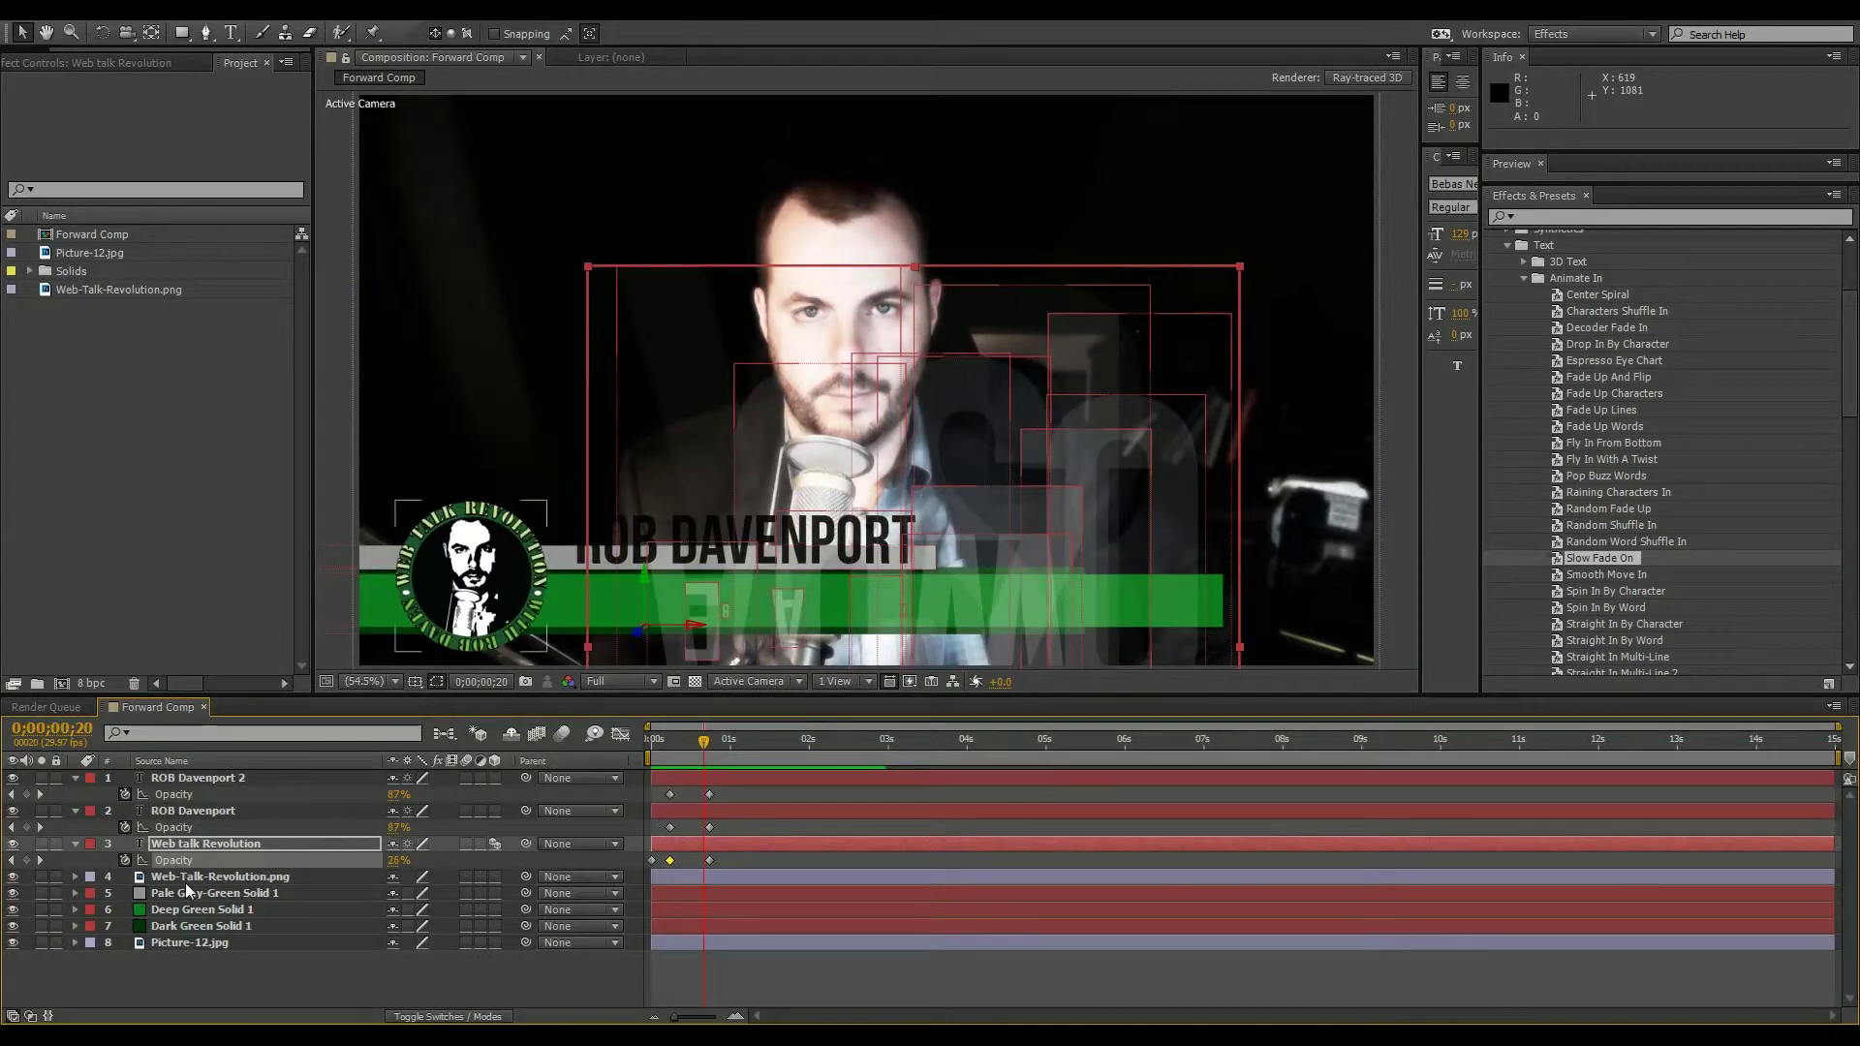
{"action": "left_click", "coordinate": [200, 816]}
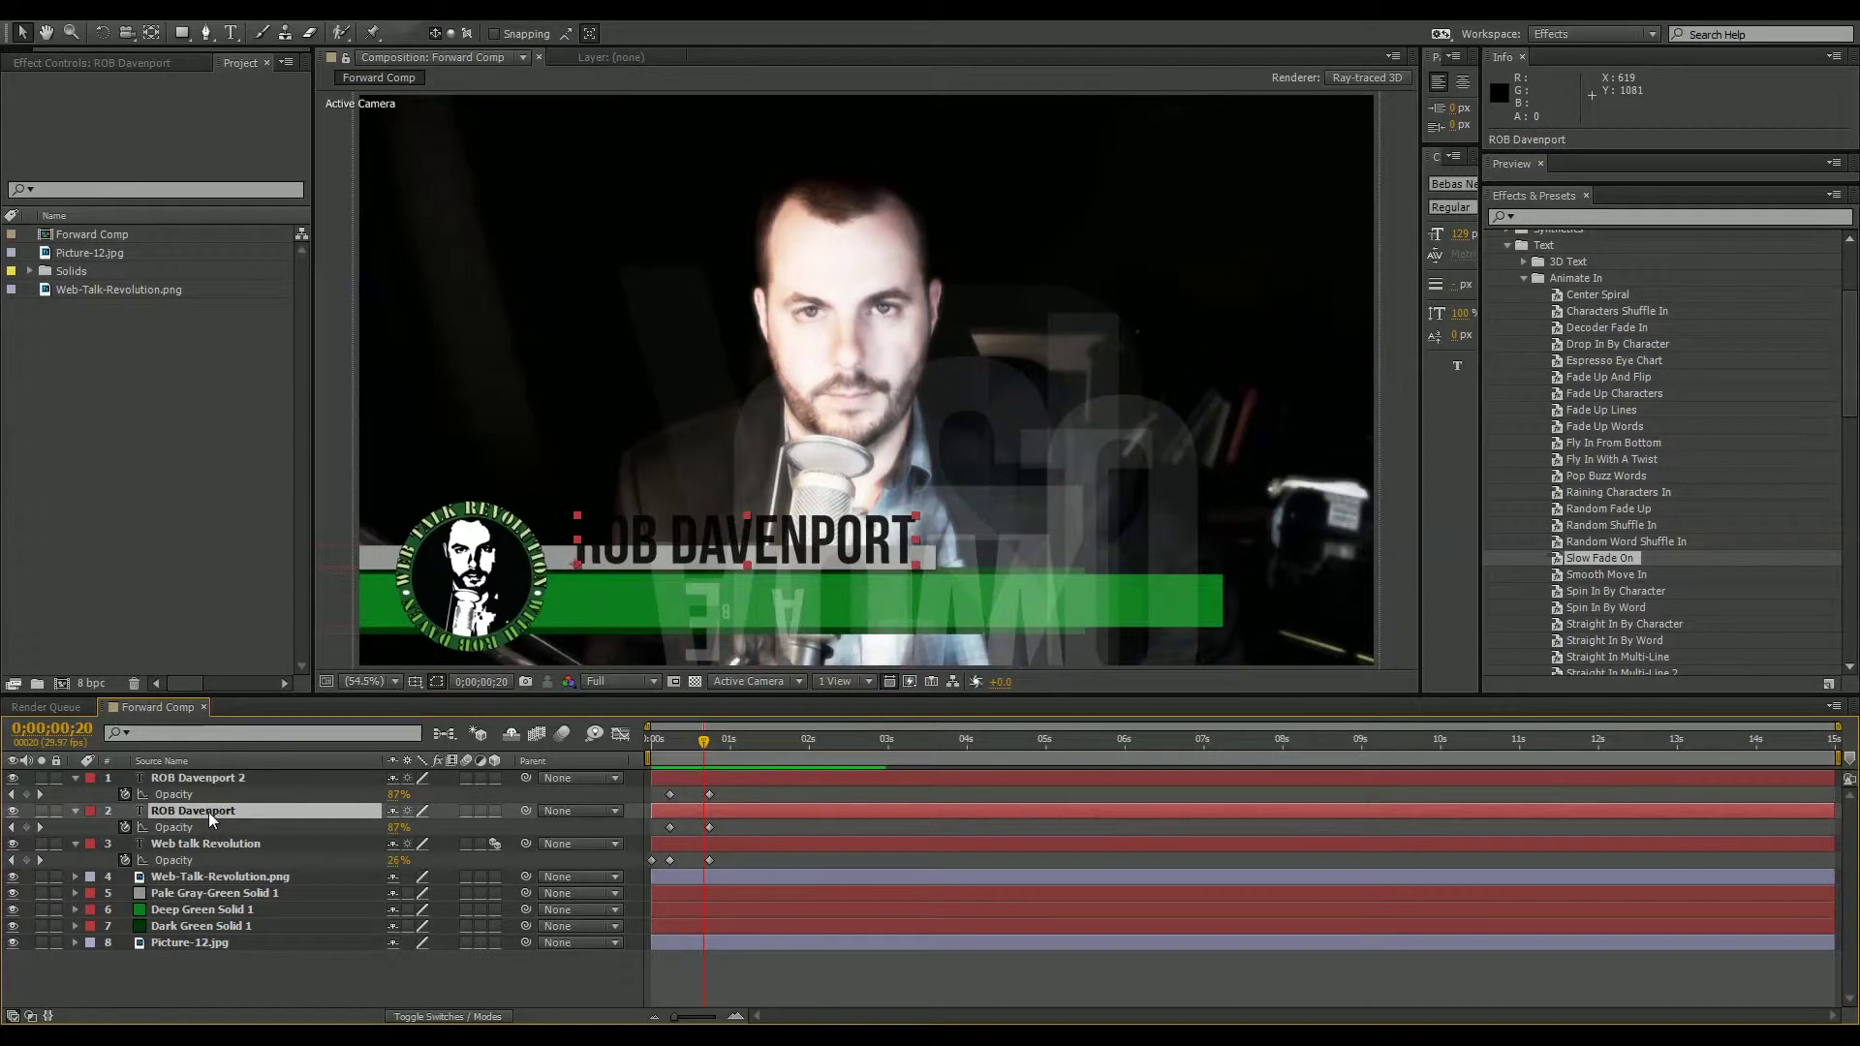
{"action": "left_click_drag", "start_coordinate": [1596, 556], "coordinate": [341, 797]}
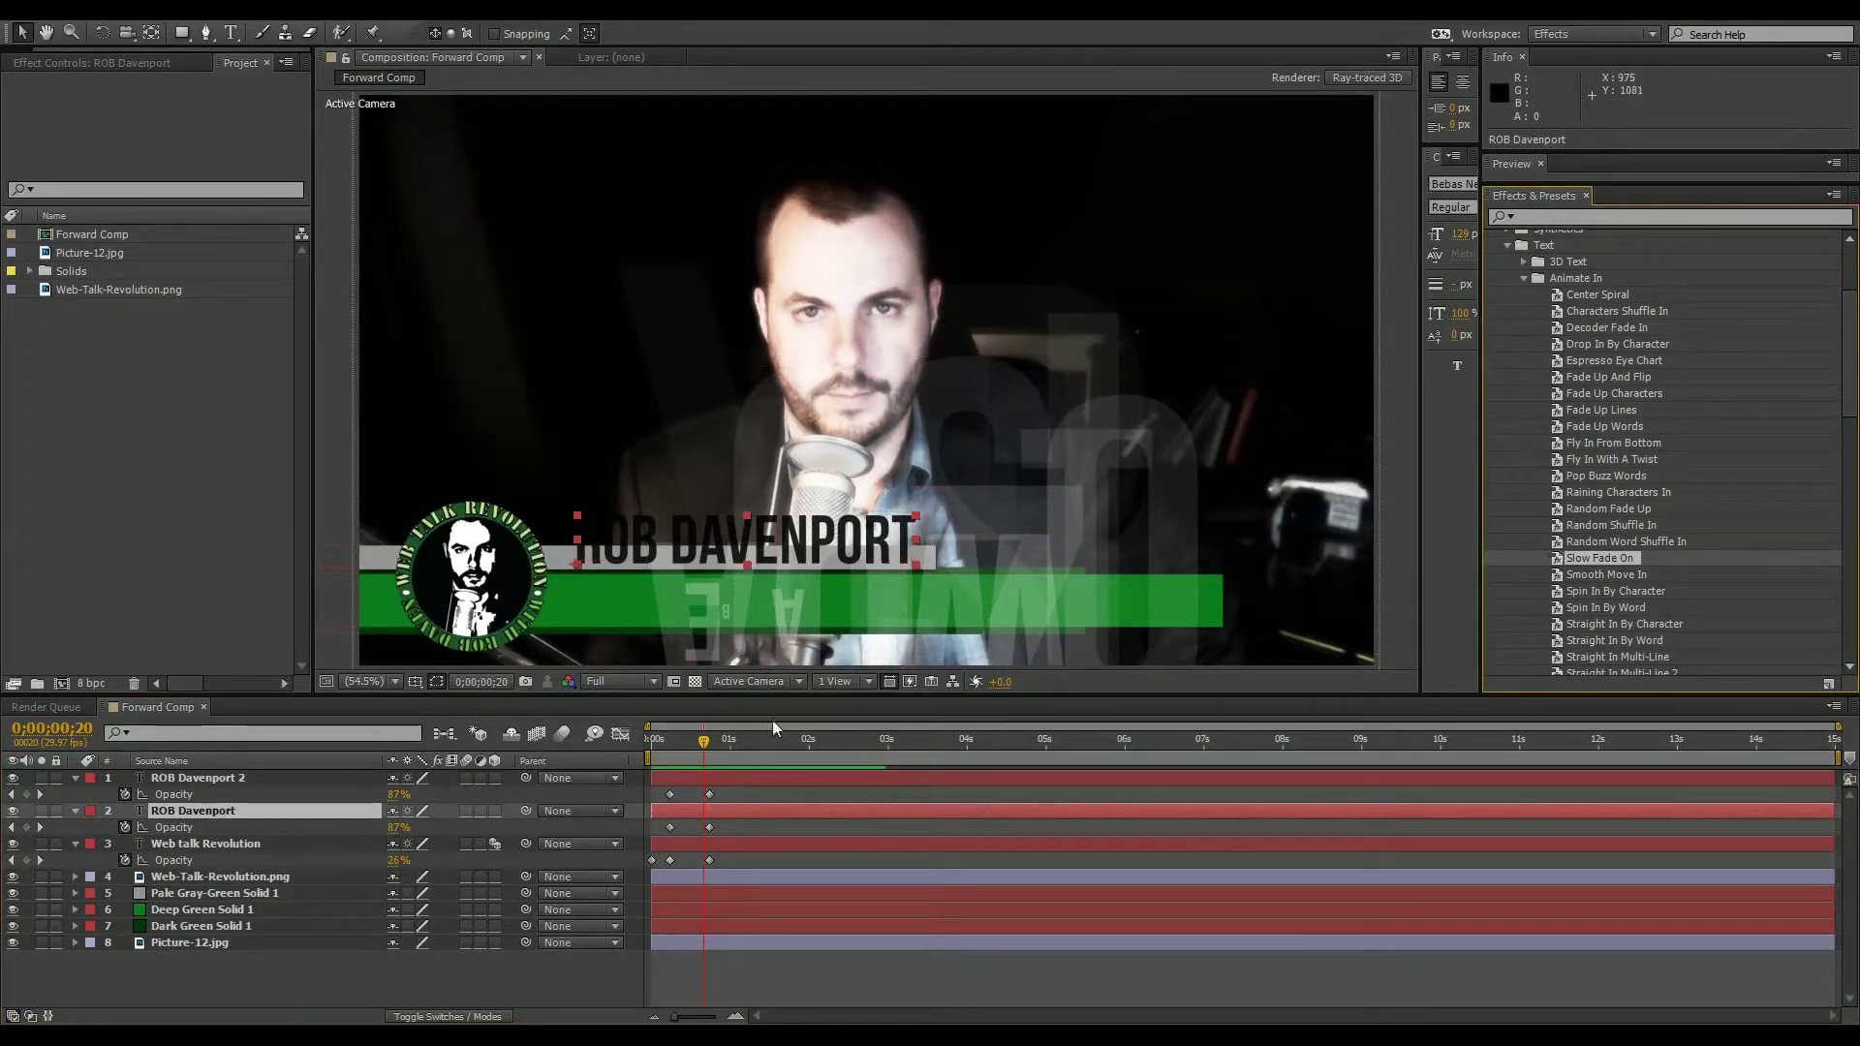
{"action": "mouse_move", "coordinate": [709, 736]}
{"action": "left_mouse_down"}
{"action": "mouse_move", "coordinate": [738, 740]}
{"action": "mouse_move", "coordinate": [712, 742]}
{"action": "left_mouse_up"}
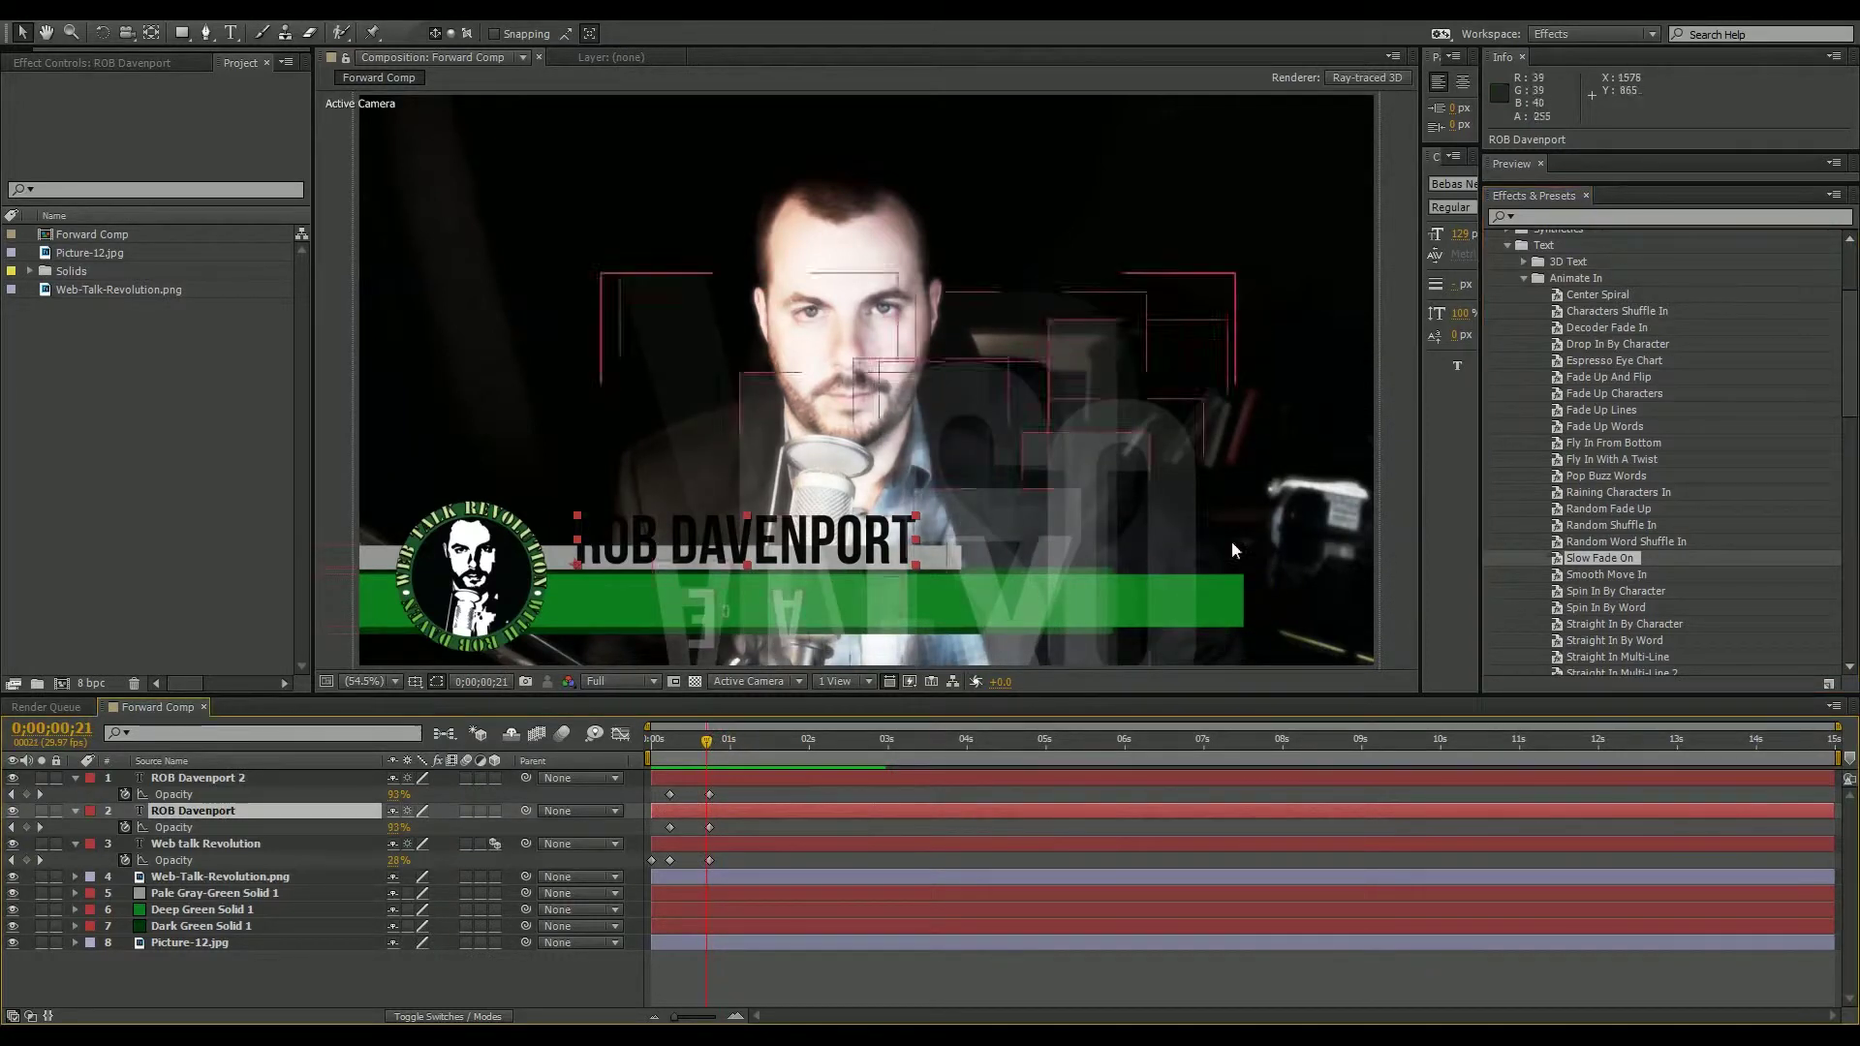
{"action": "left_click", "coordinate": [191, 812]}
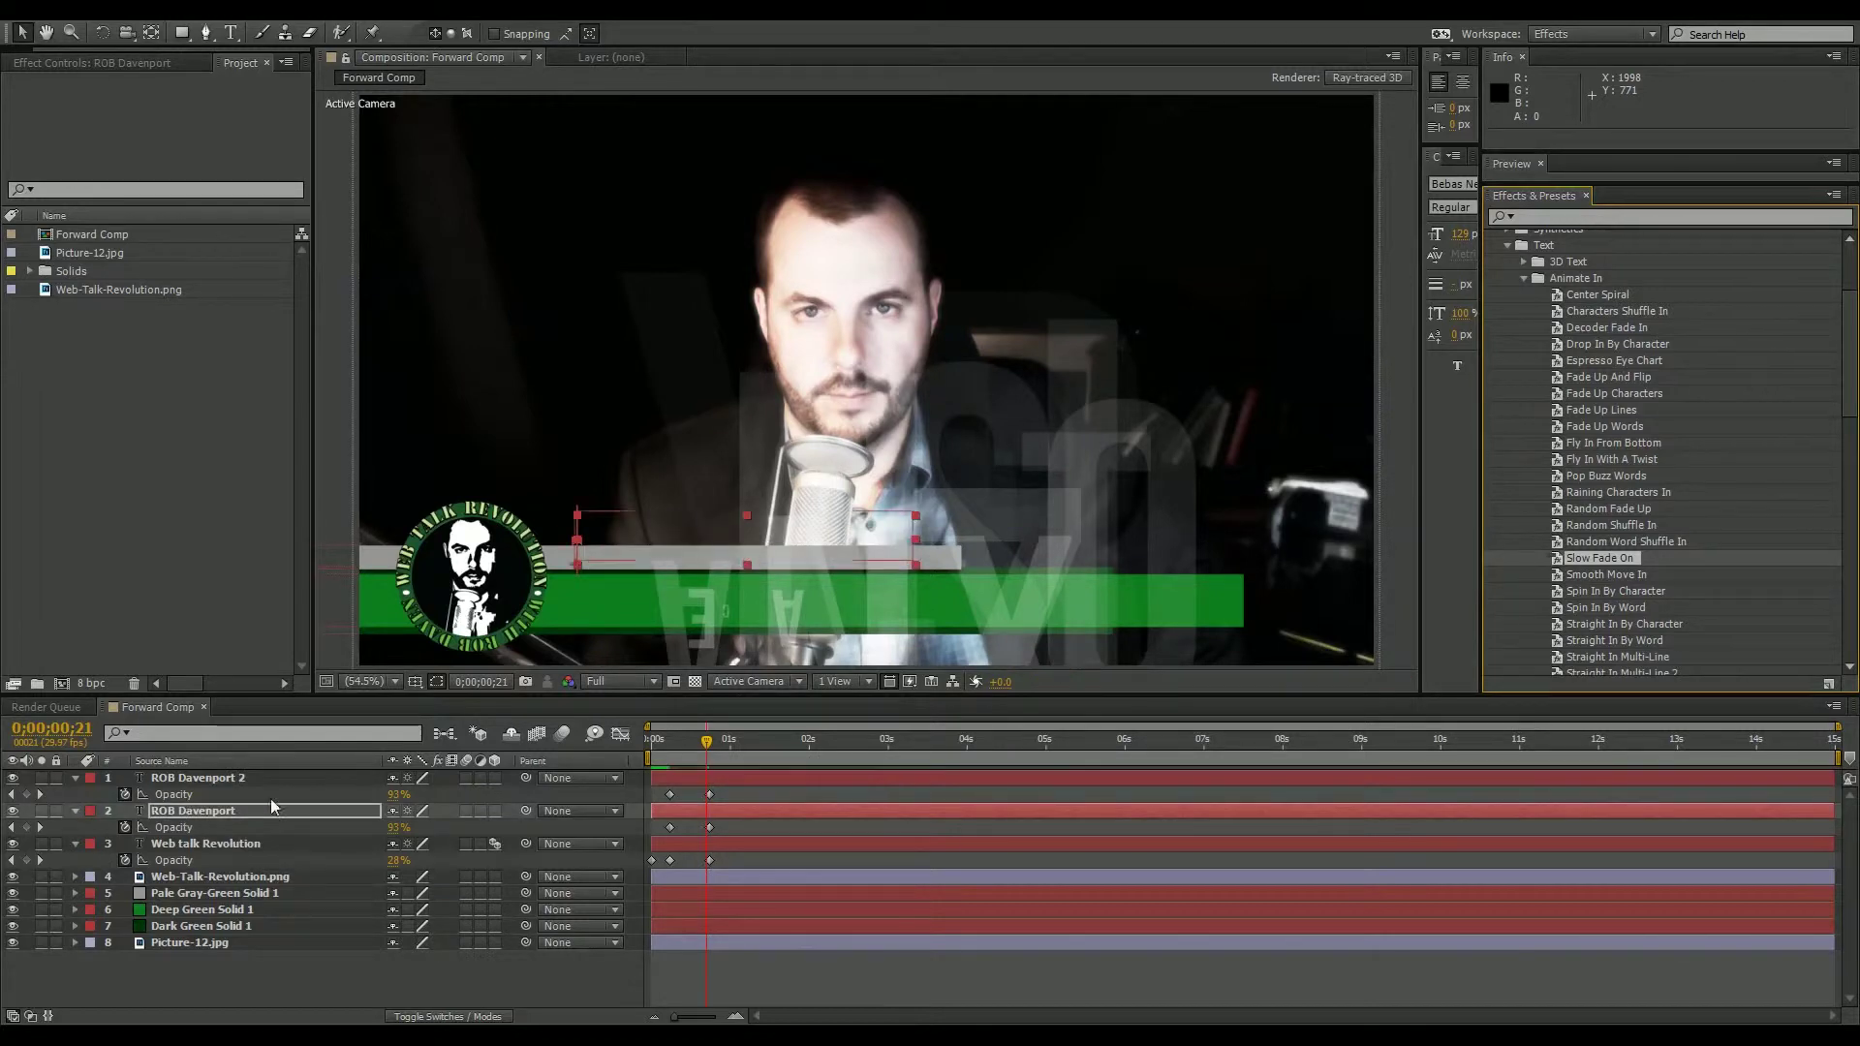
{"action": "left_click_drag", "start_coordinate": [707, 742], "coordinate": [780, 742]}
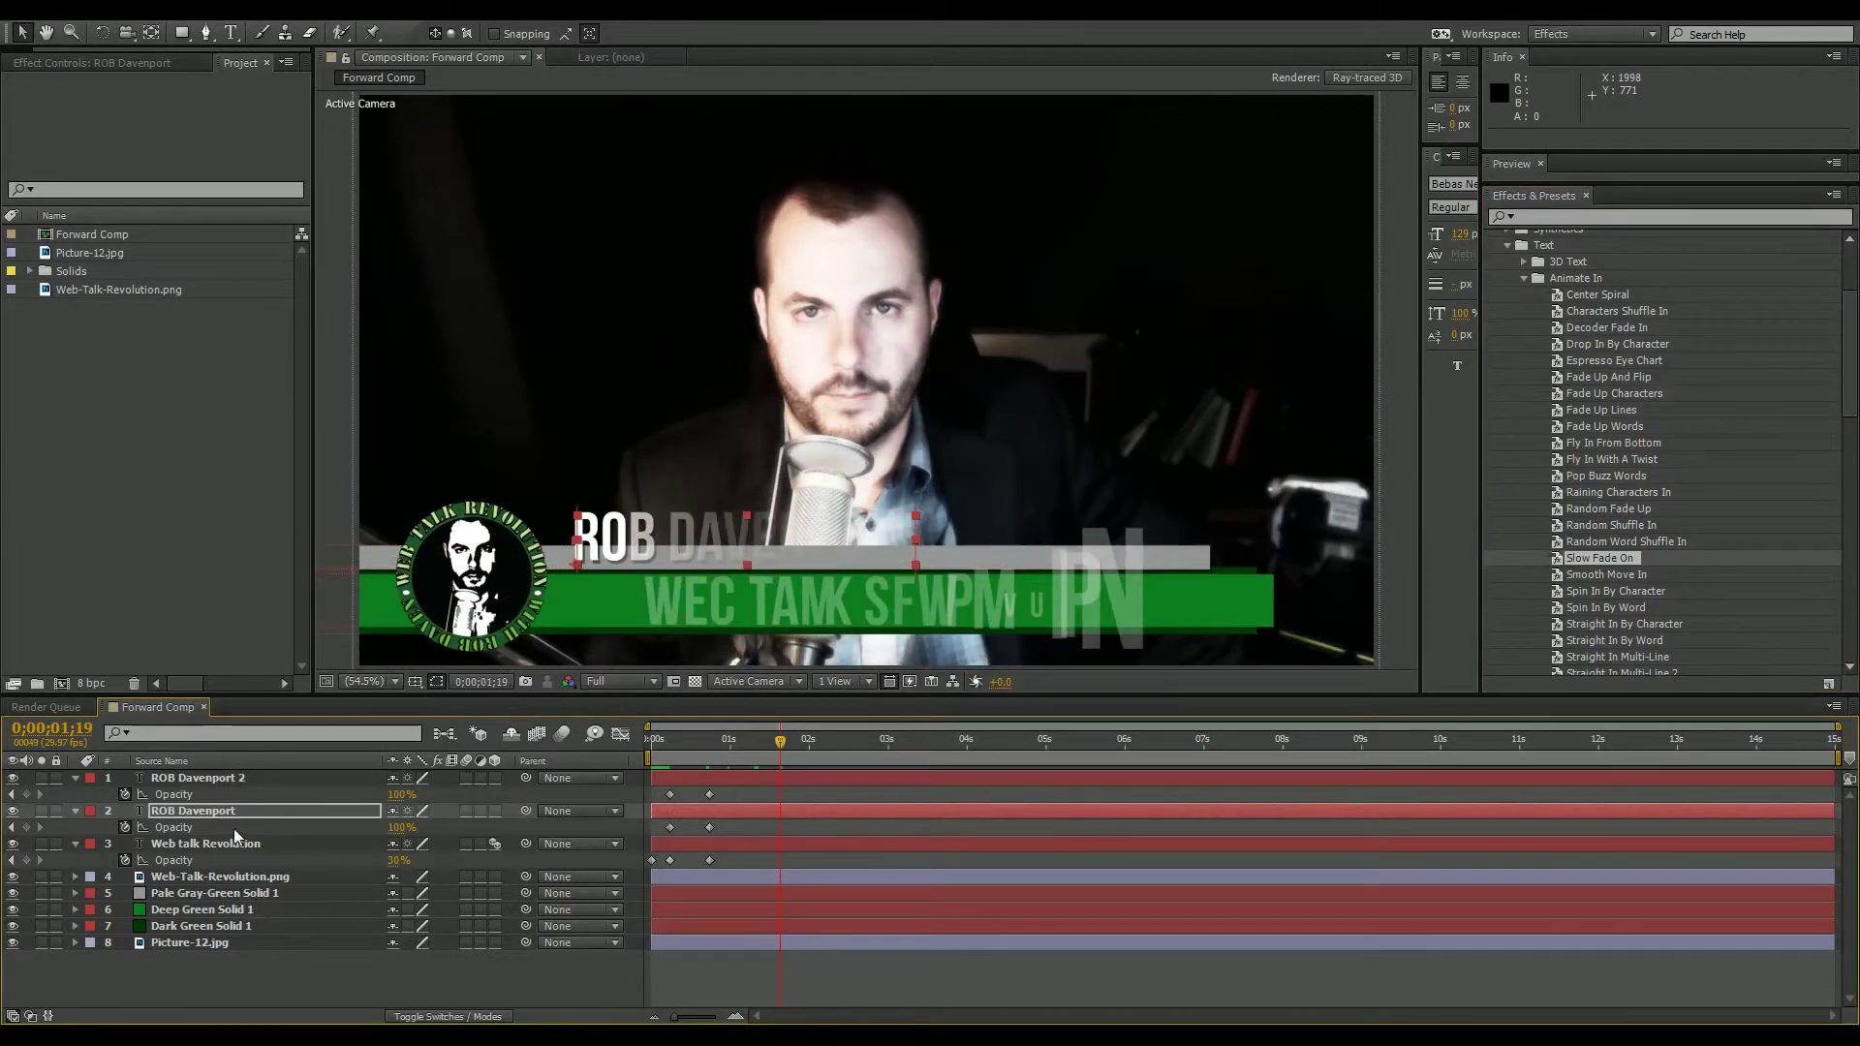
Reveal the second presenter-name layer's keyframes, move its ending Range Selector Offset keyframe earlier to just past 2 seconds and preview.
{"action": "left_click", "coordinate": [202, 811]}
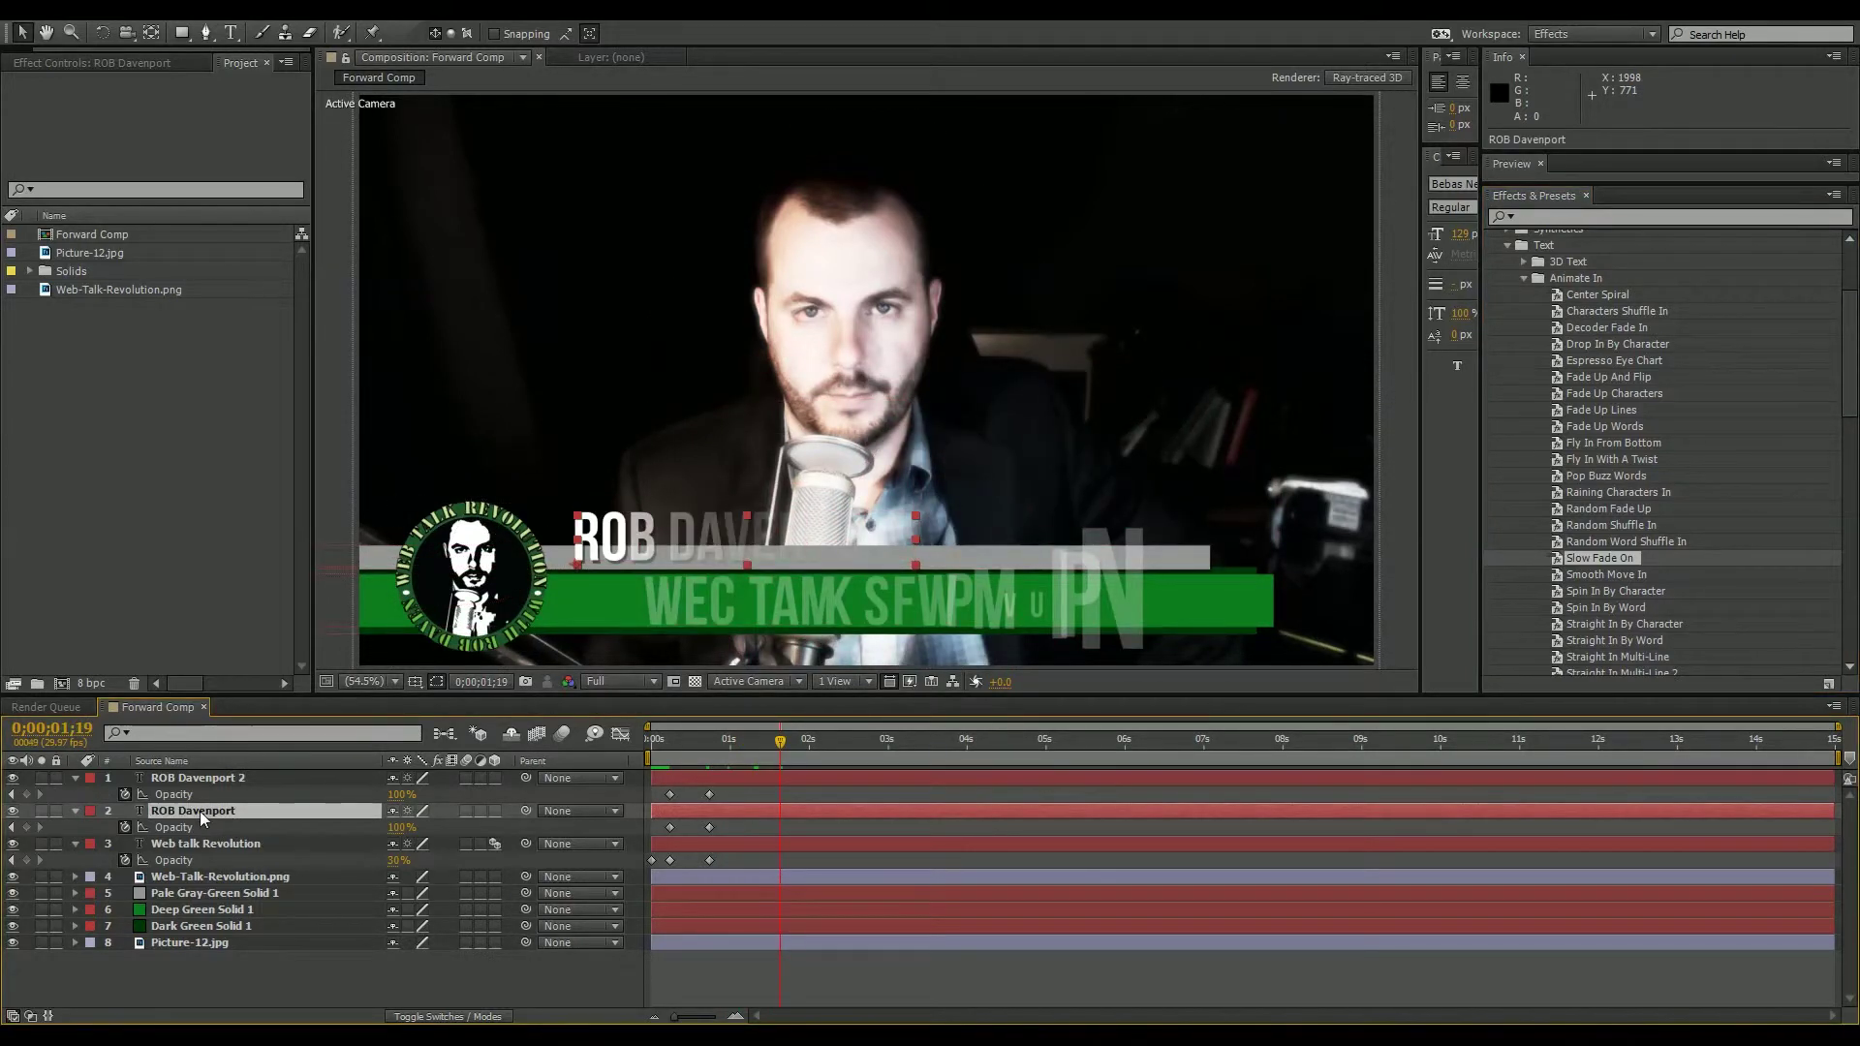
{"action": "key", "text": "u"}
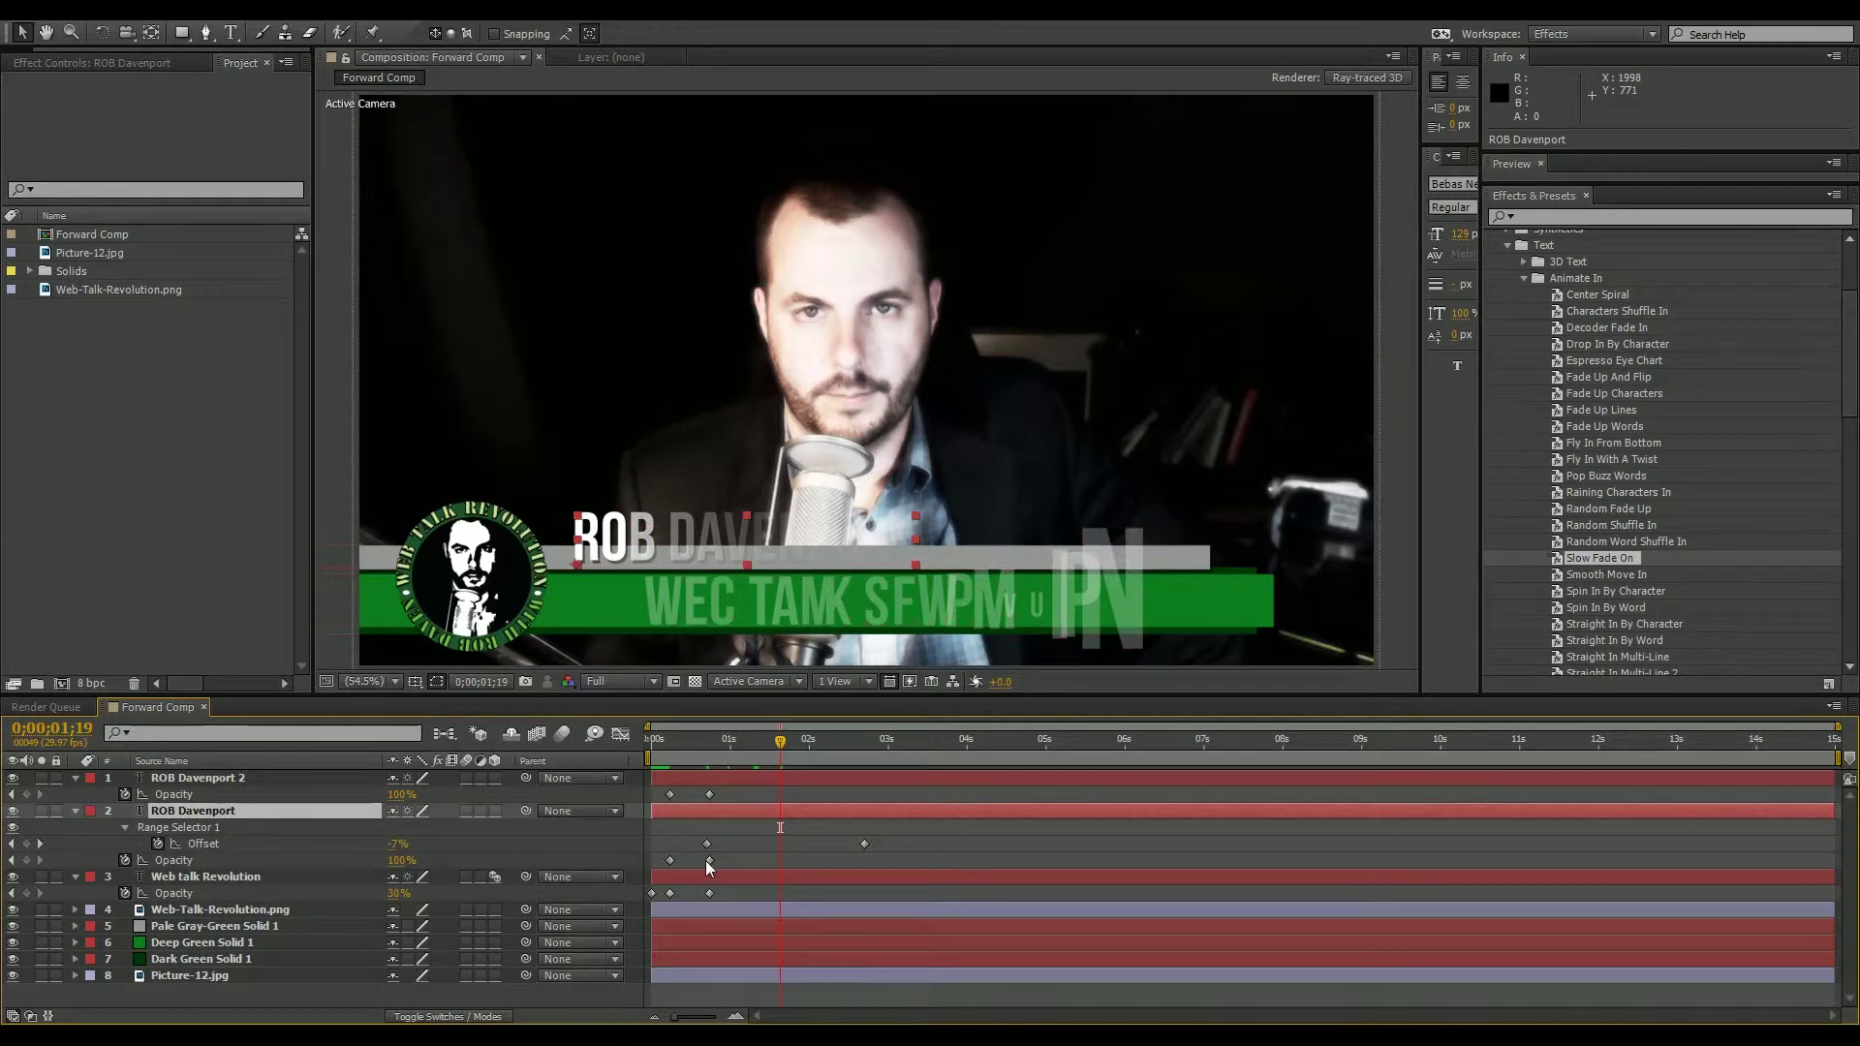
{"action": "left_click_drag", "start_coordinate": [864, 843], "coordinate": [825, 843]}
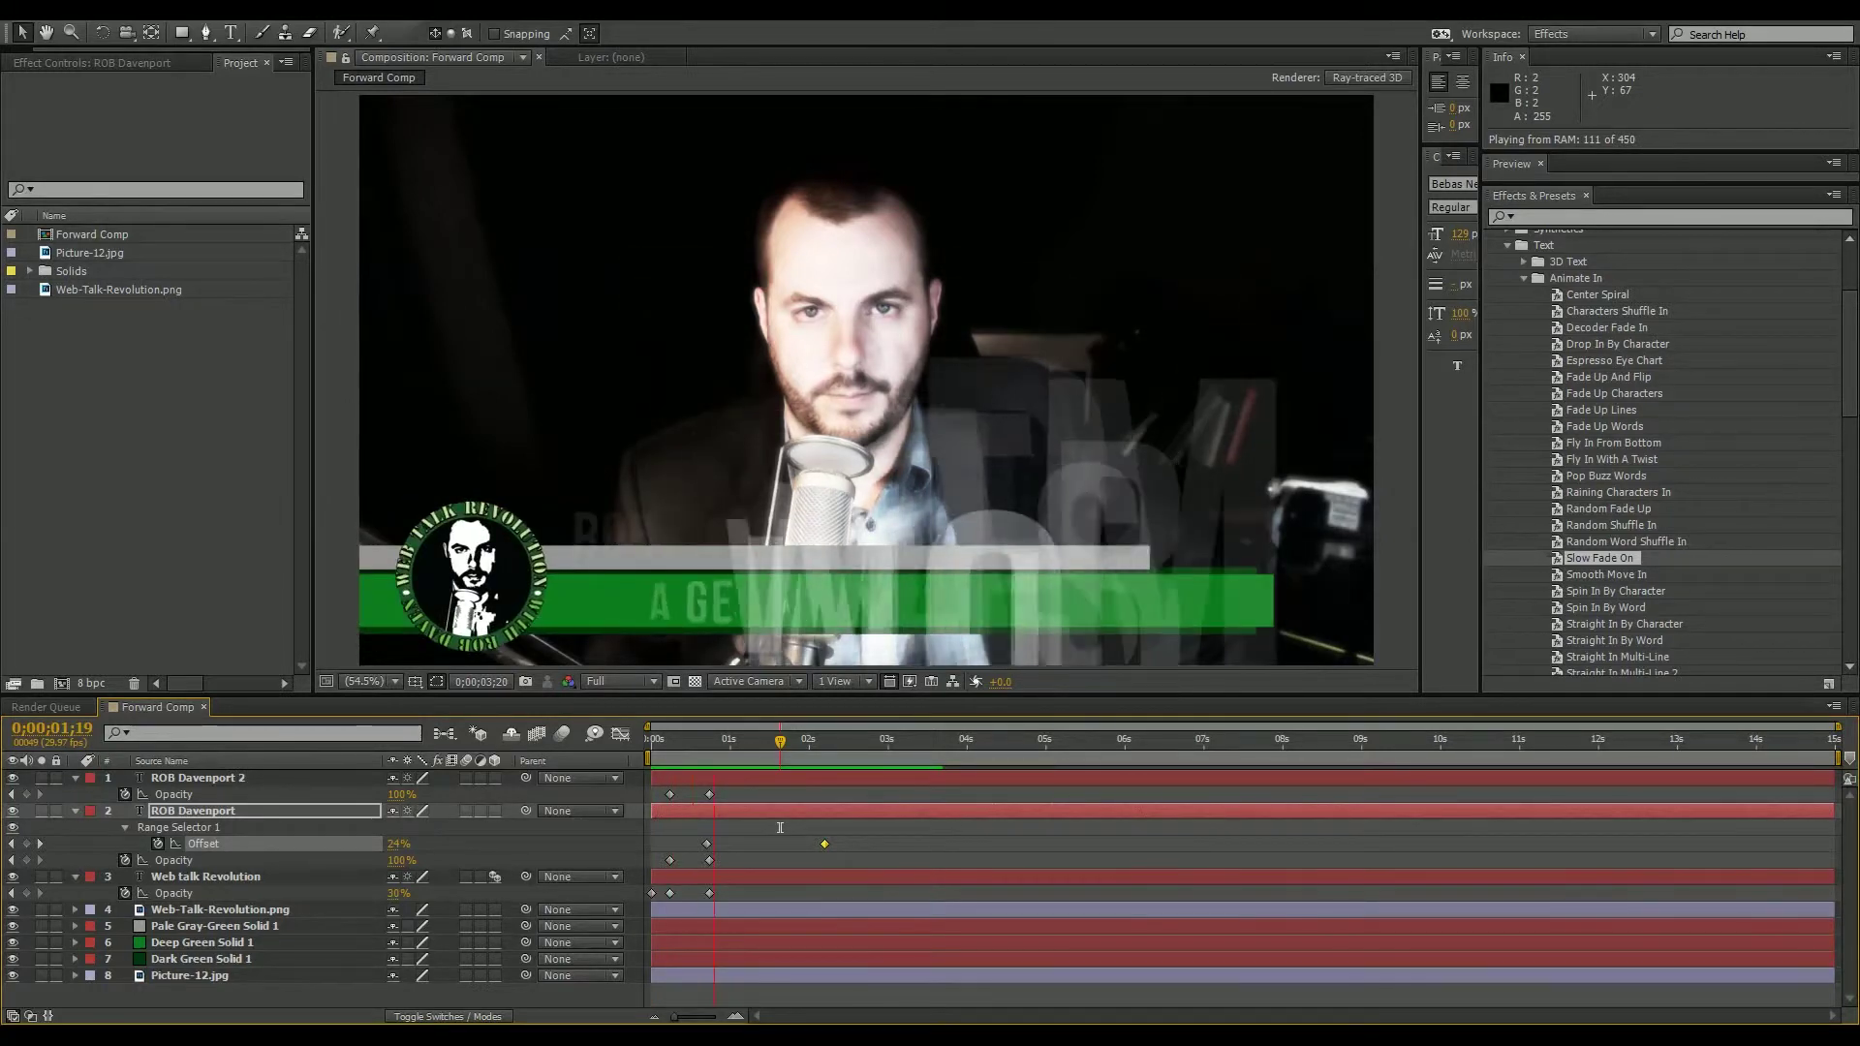
Create a new composition, Comp 1, with the HDTV 1080 29.97 preset and a duration of 0;00;30;00.
{"action": "left_click", "coordinate": [110, 387]}
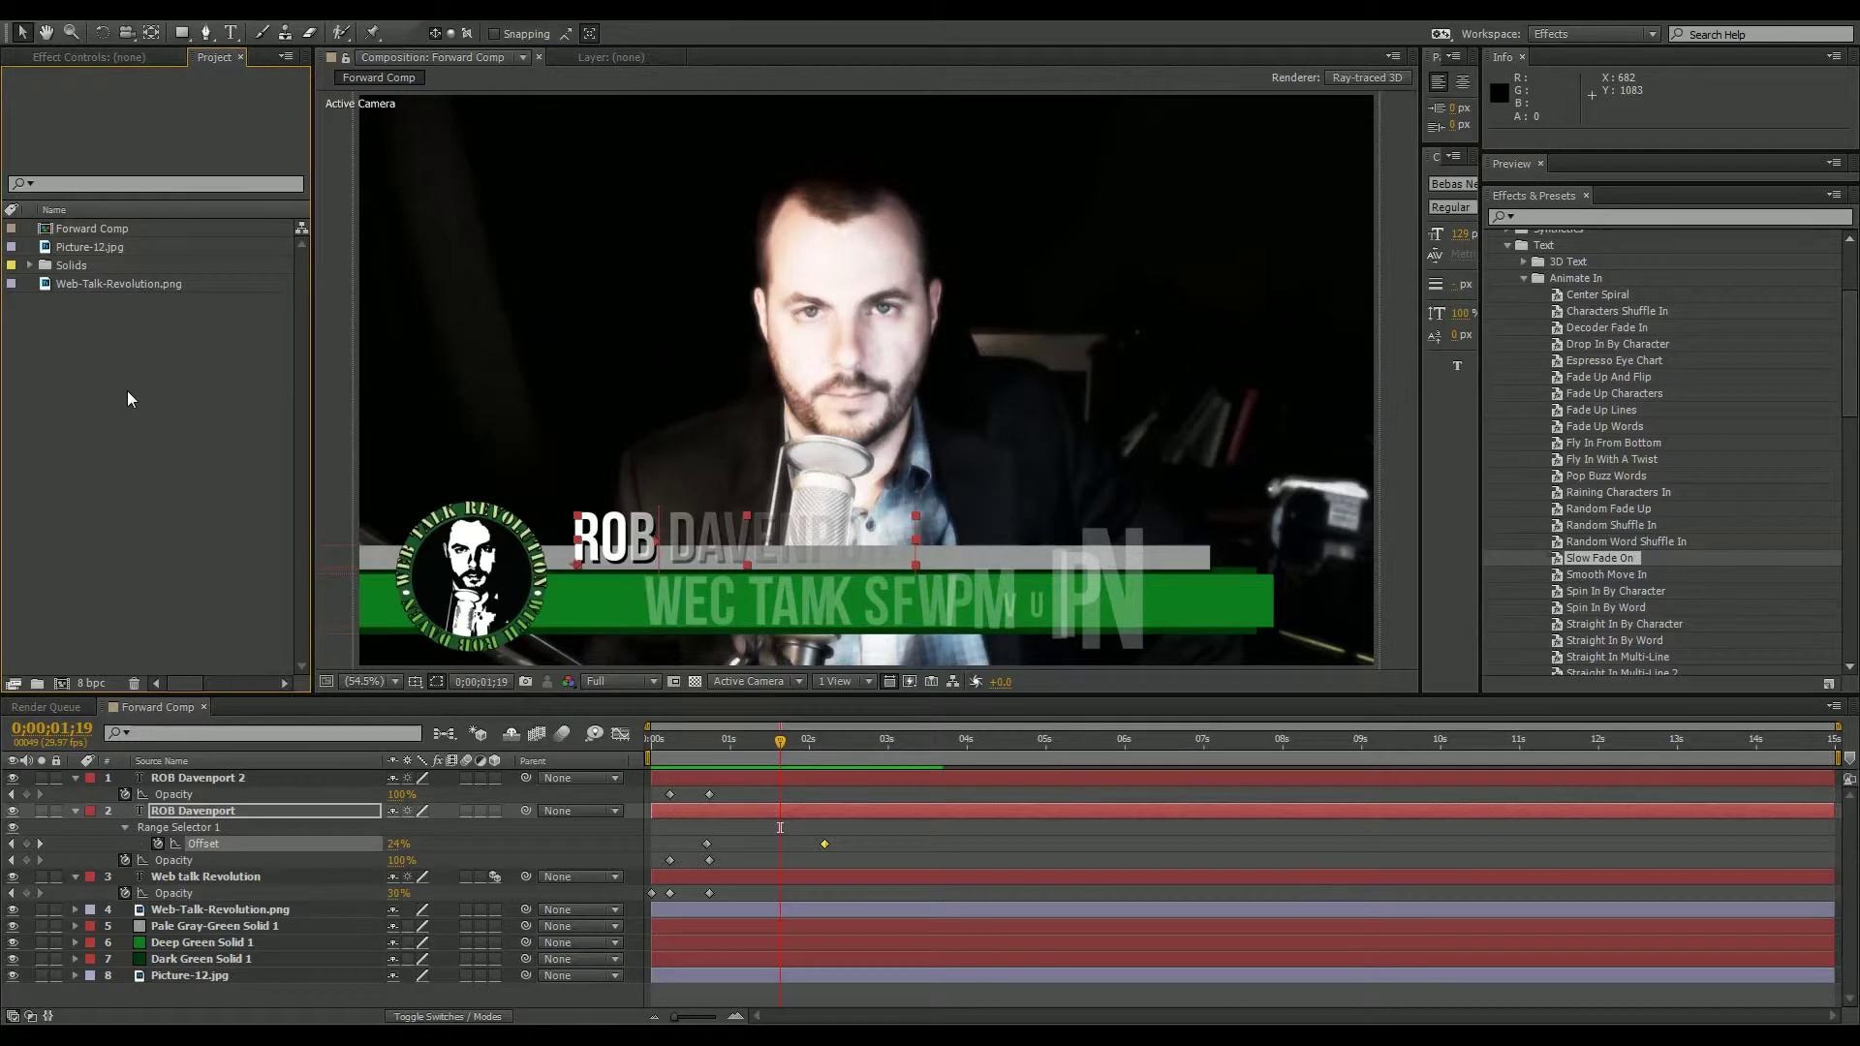
{"action": "right_click", "coordinate": [148, 405]}
{"action": "left_click", "coordinate": [163, 414]}
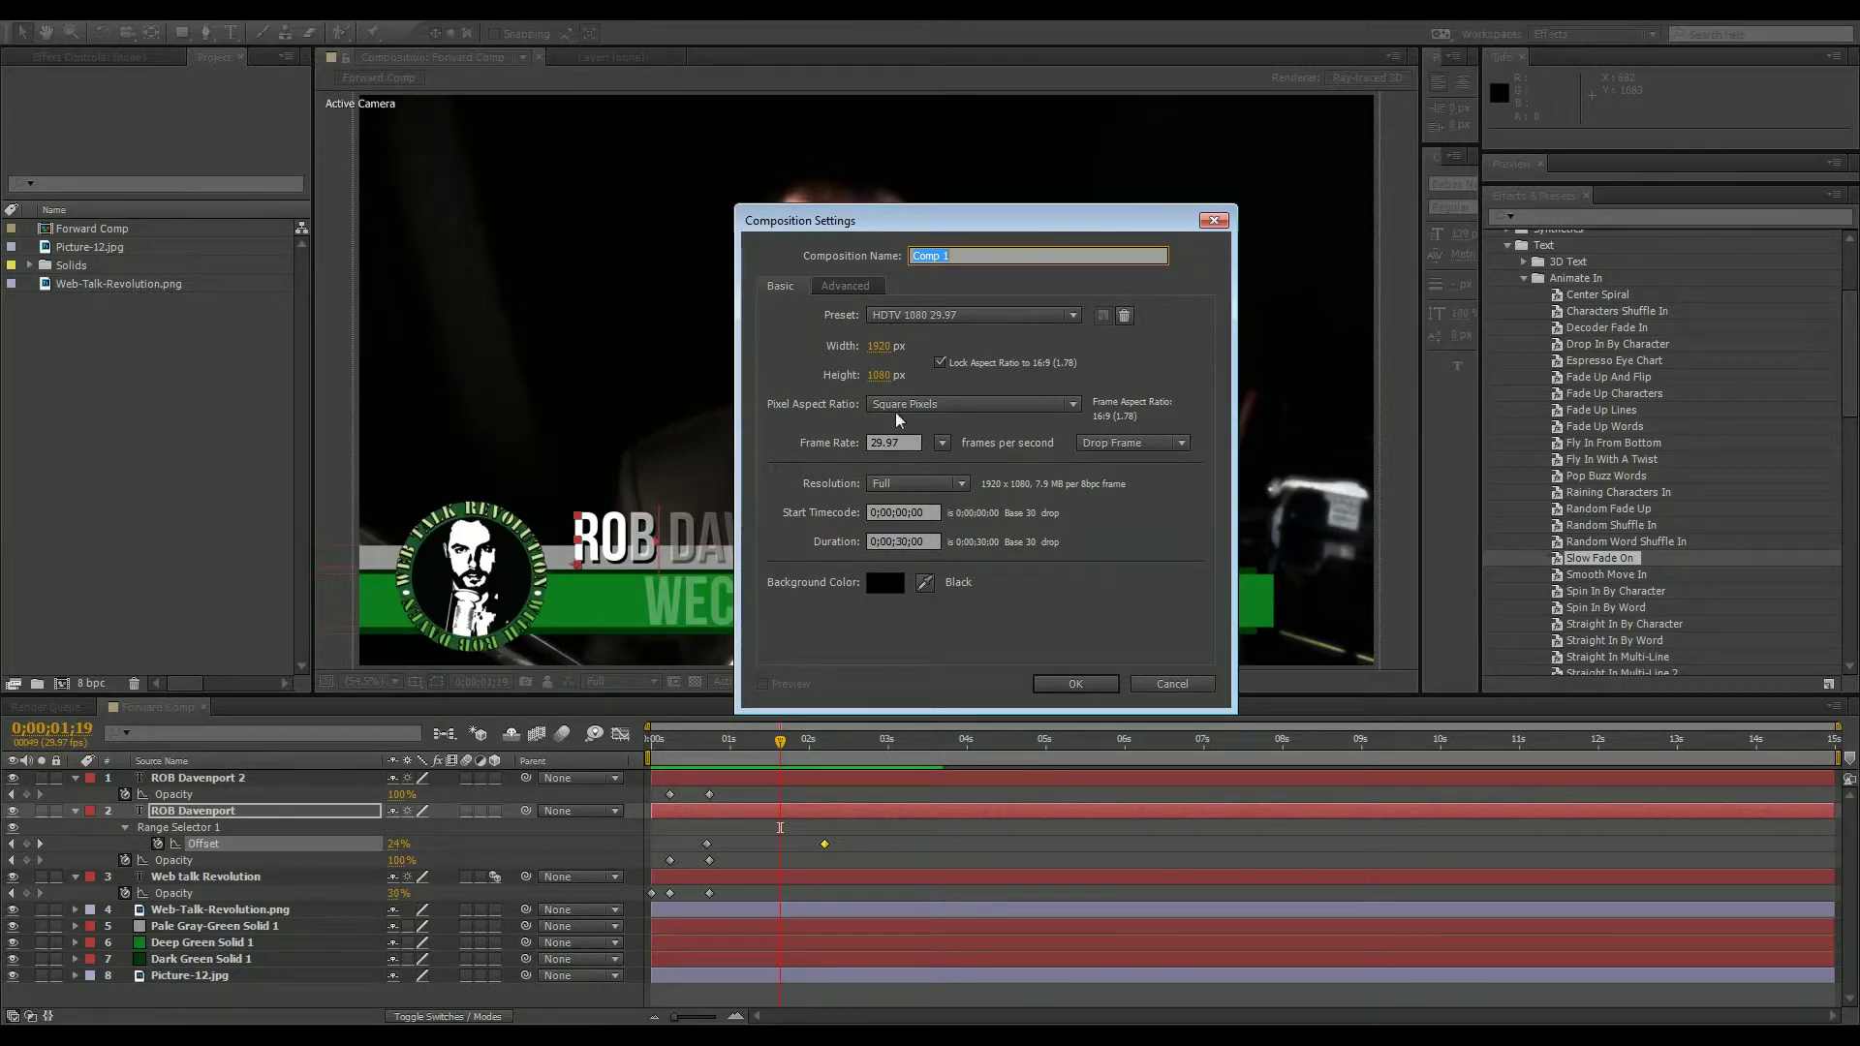
{"action": "left_click", "coordinate": [896, 541]}
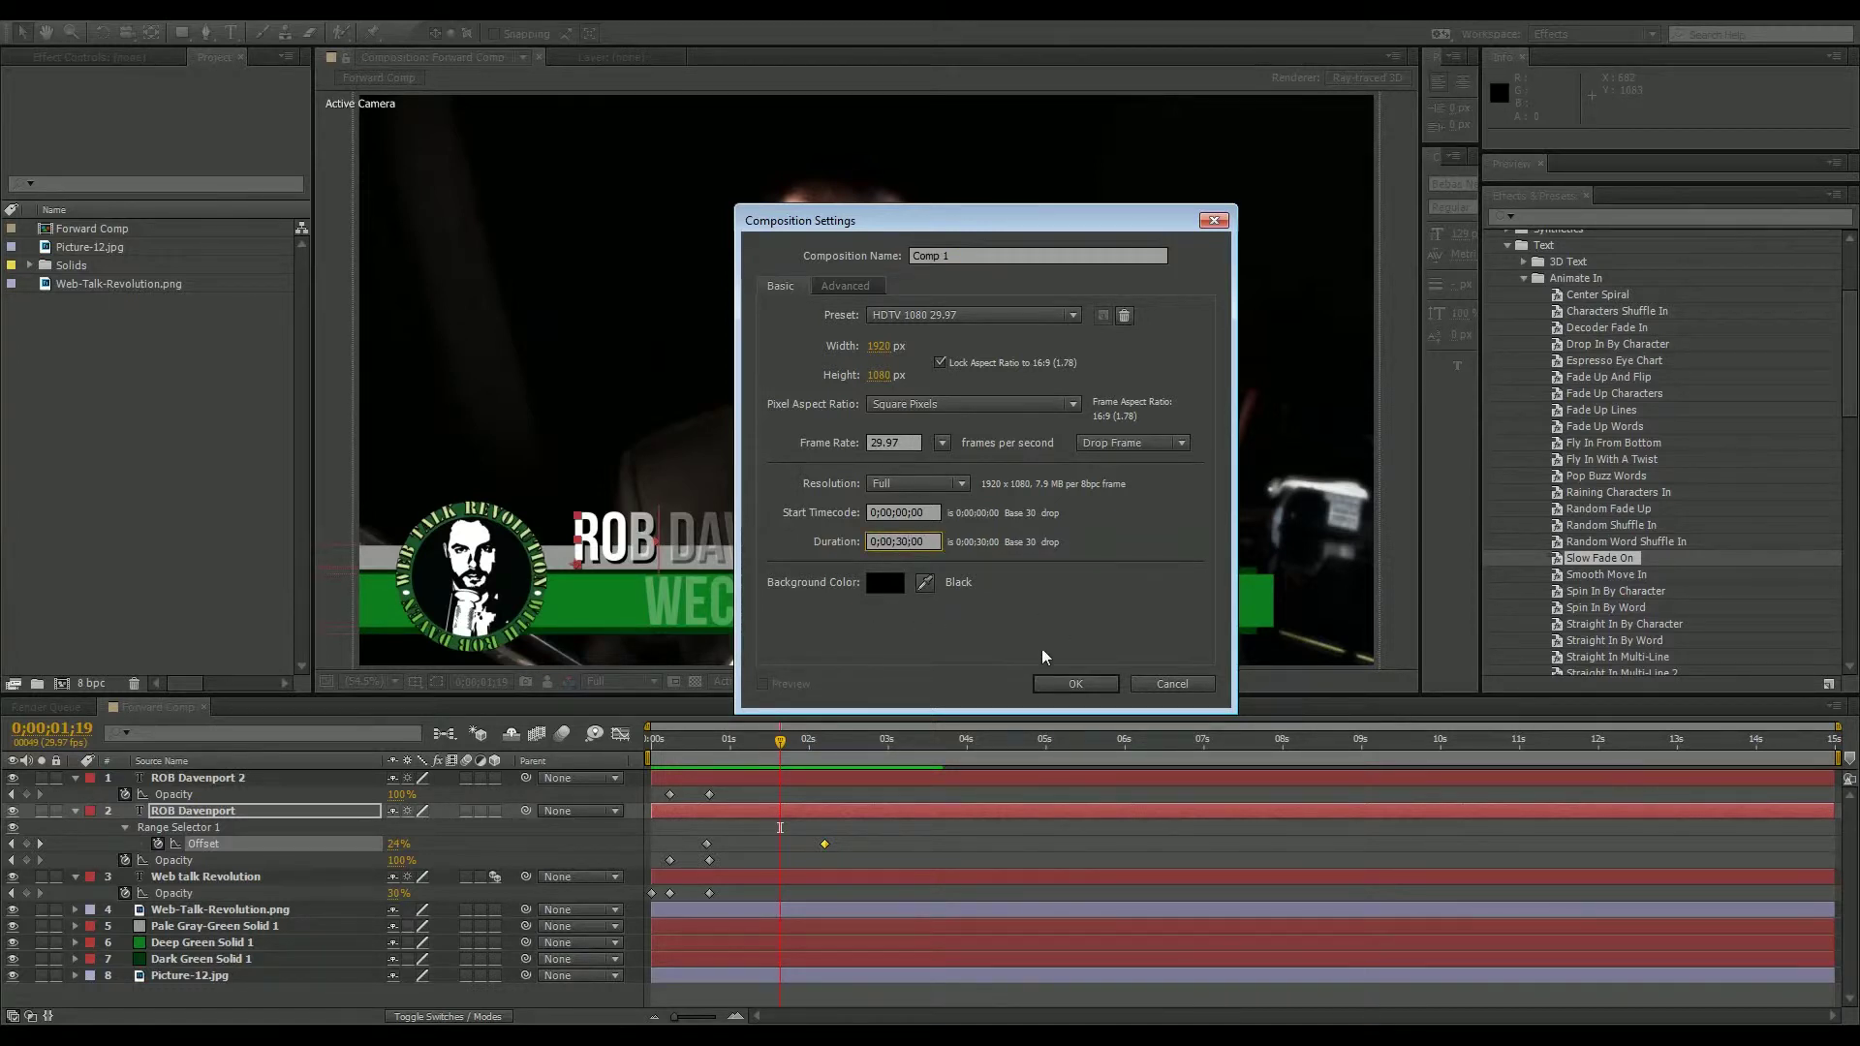
{"action": "left_click", "coordinate": [1083, 684]}
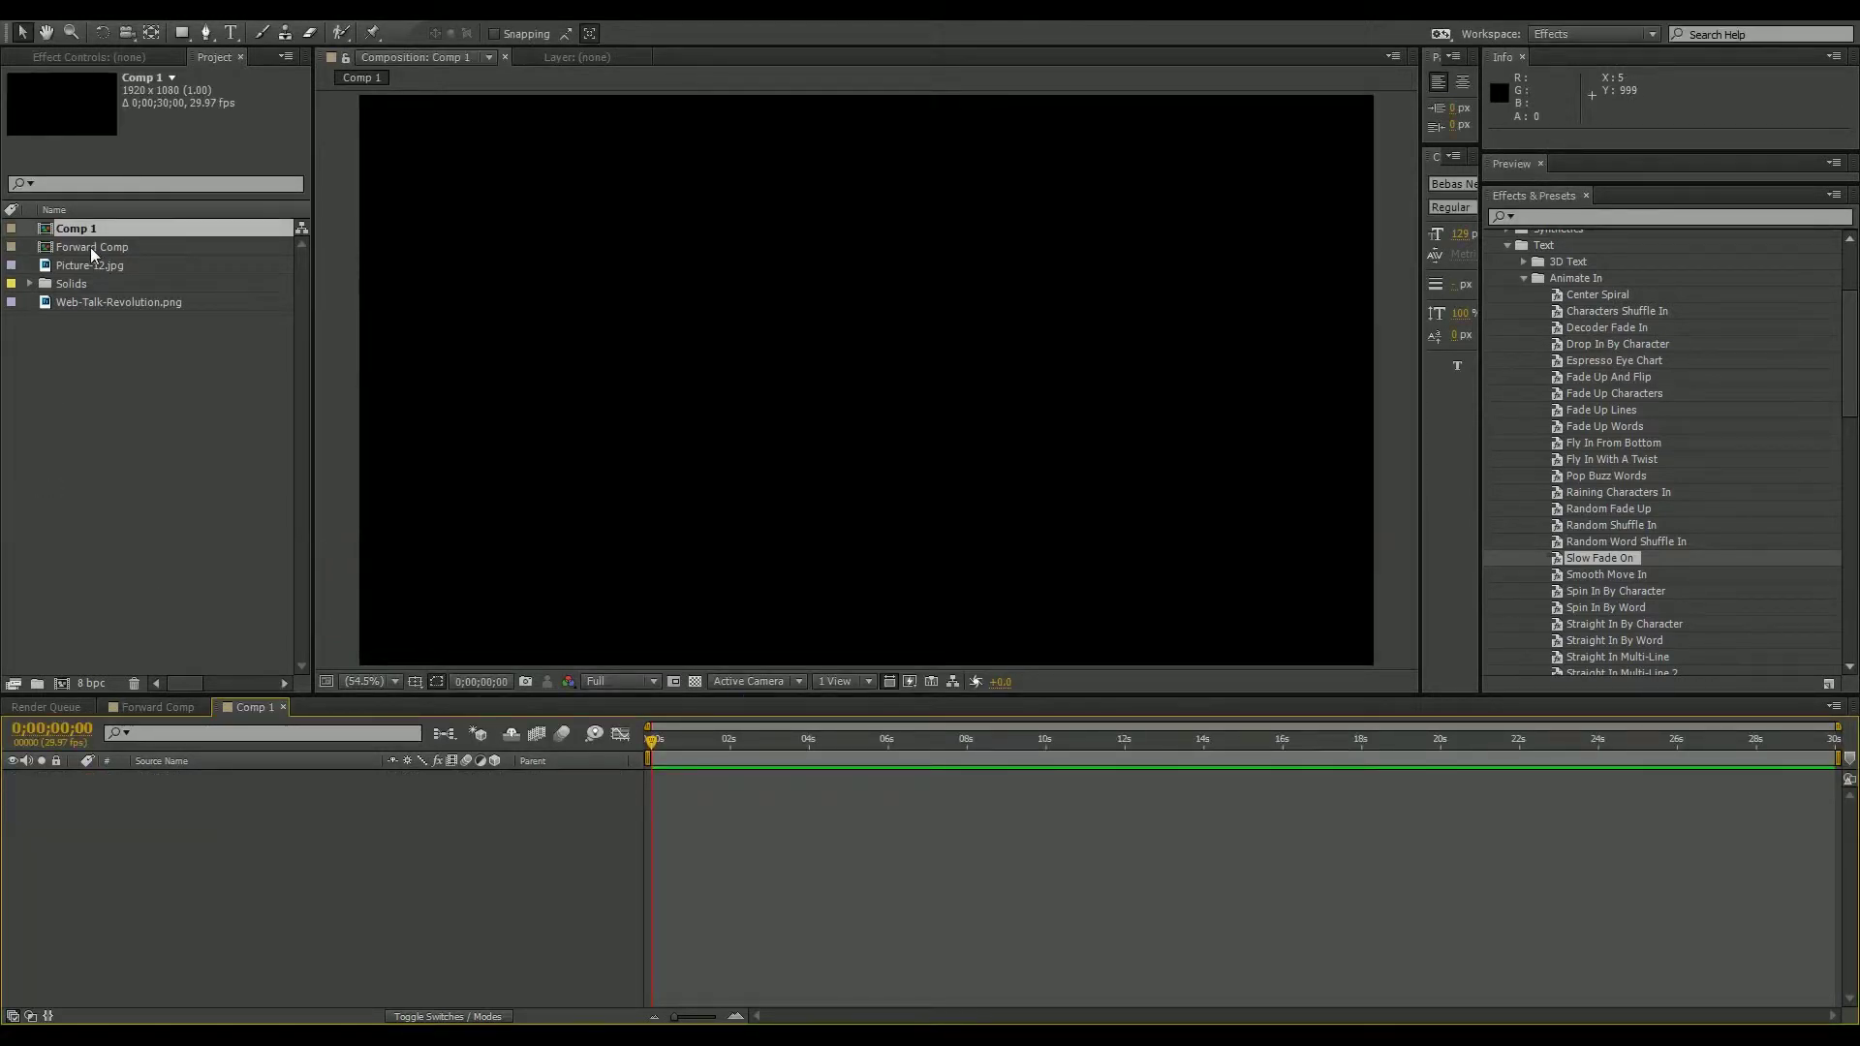
Add Forward Comp to Comp 1 twice and place the second copy directly after the first, starting at 15 seconds.
{"action": "left_click", "coordinate": [90, 247]}
{"action": "left_click_drag", "start_coordinate": [90, 247], "coordinate": [126, 815]}
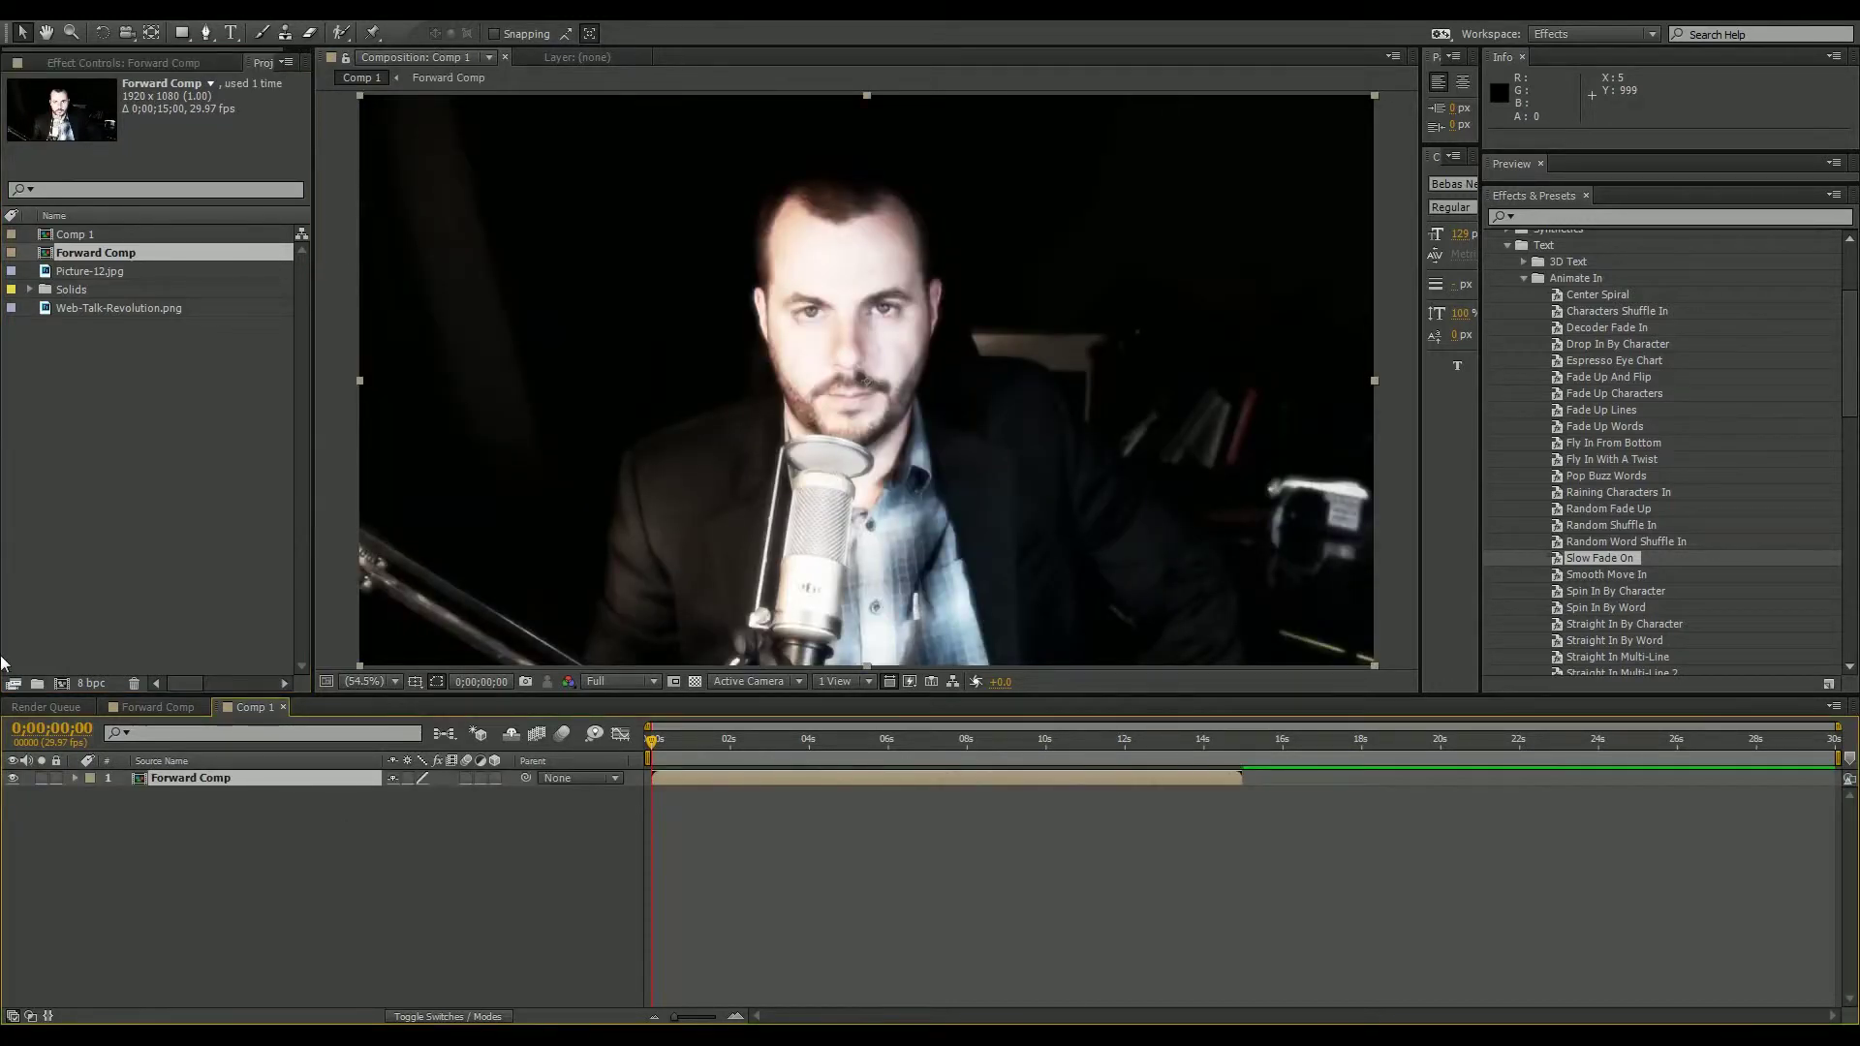
{"action": "left_click", "coordinate": [130, 253]}
{"action": "key", "text": "space"}
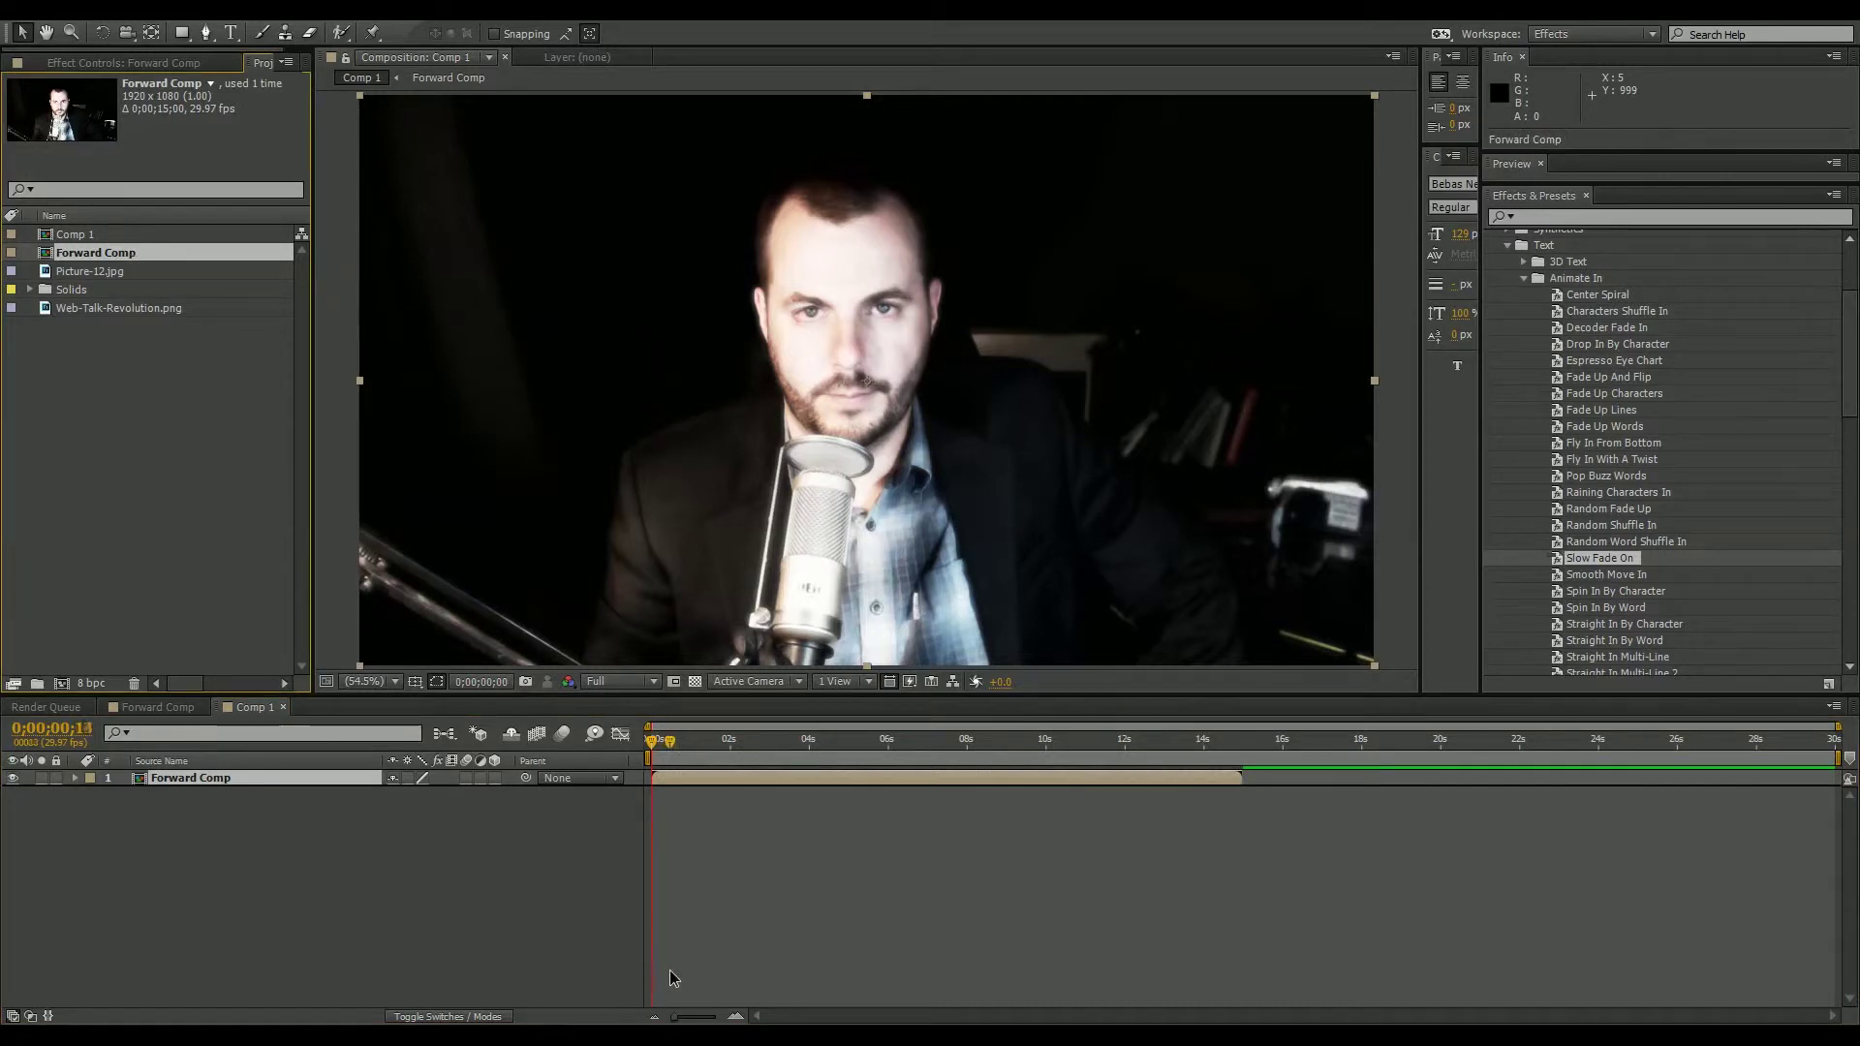
{"action": "key", "text": "ctrl+/"}
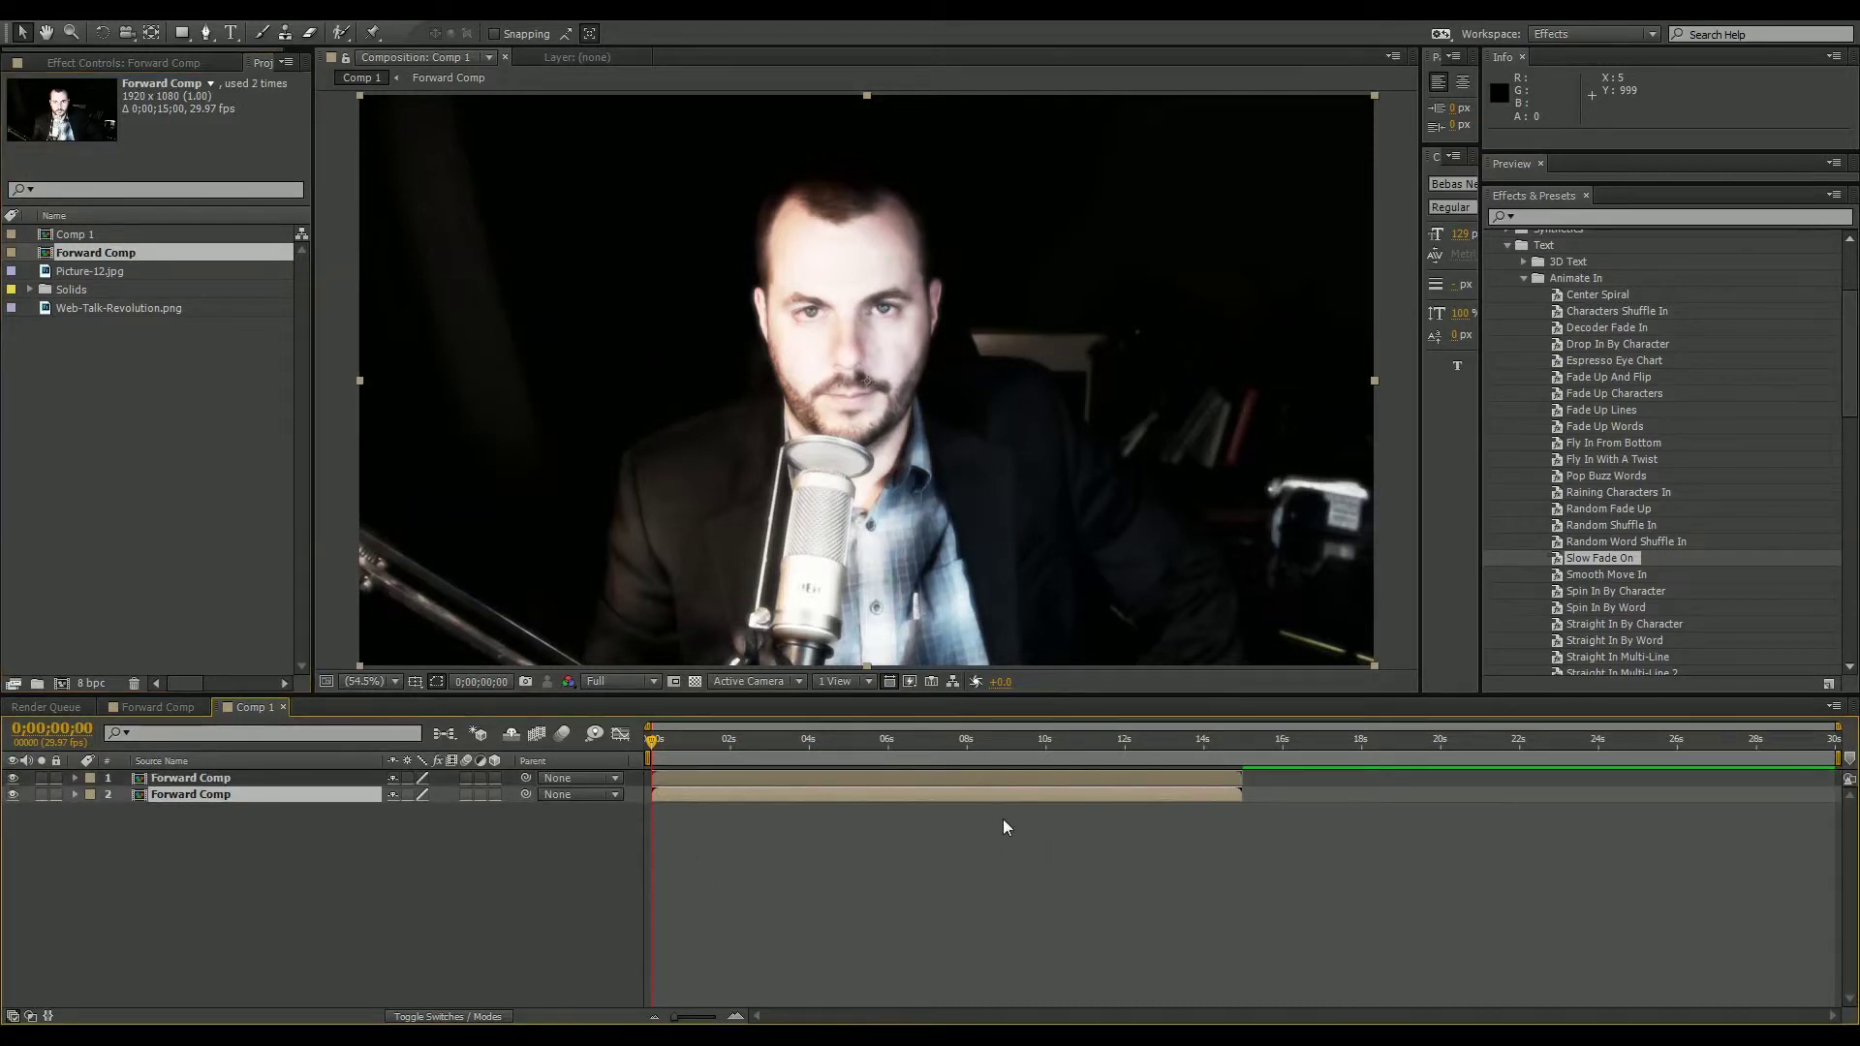
{"action": "left_click_drag", "start_coordinate": [932, 789], "coordinate": [1530, 760]}
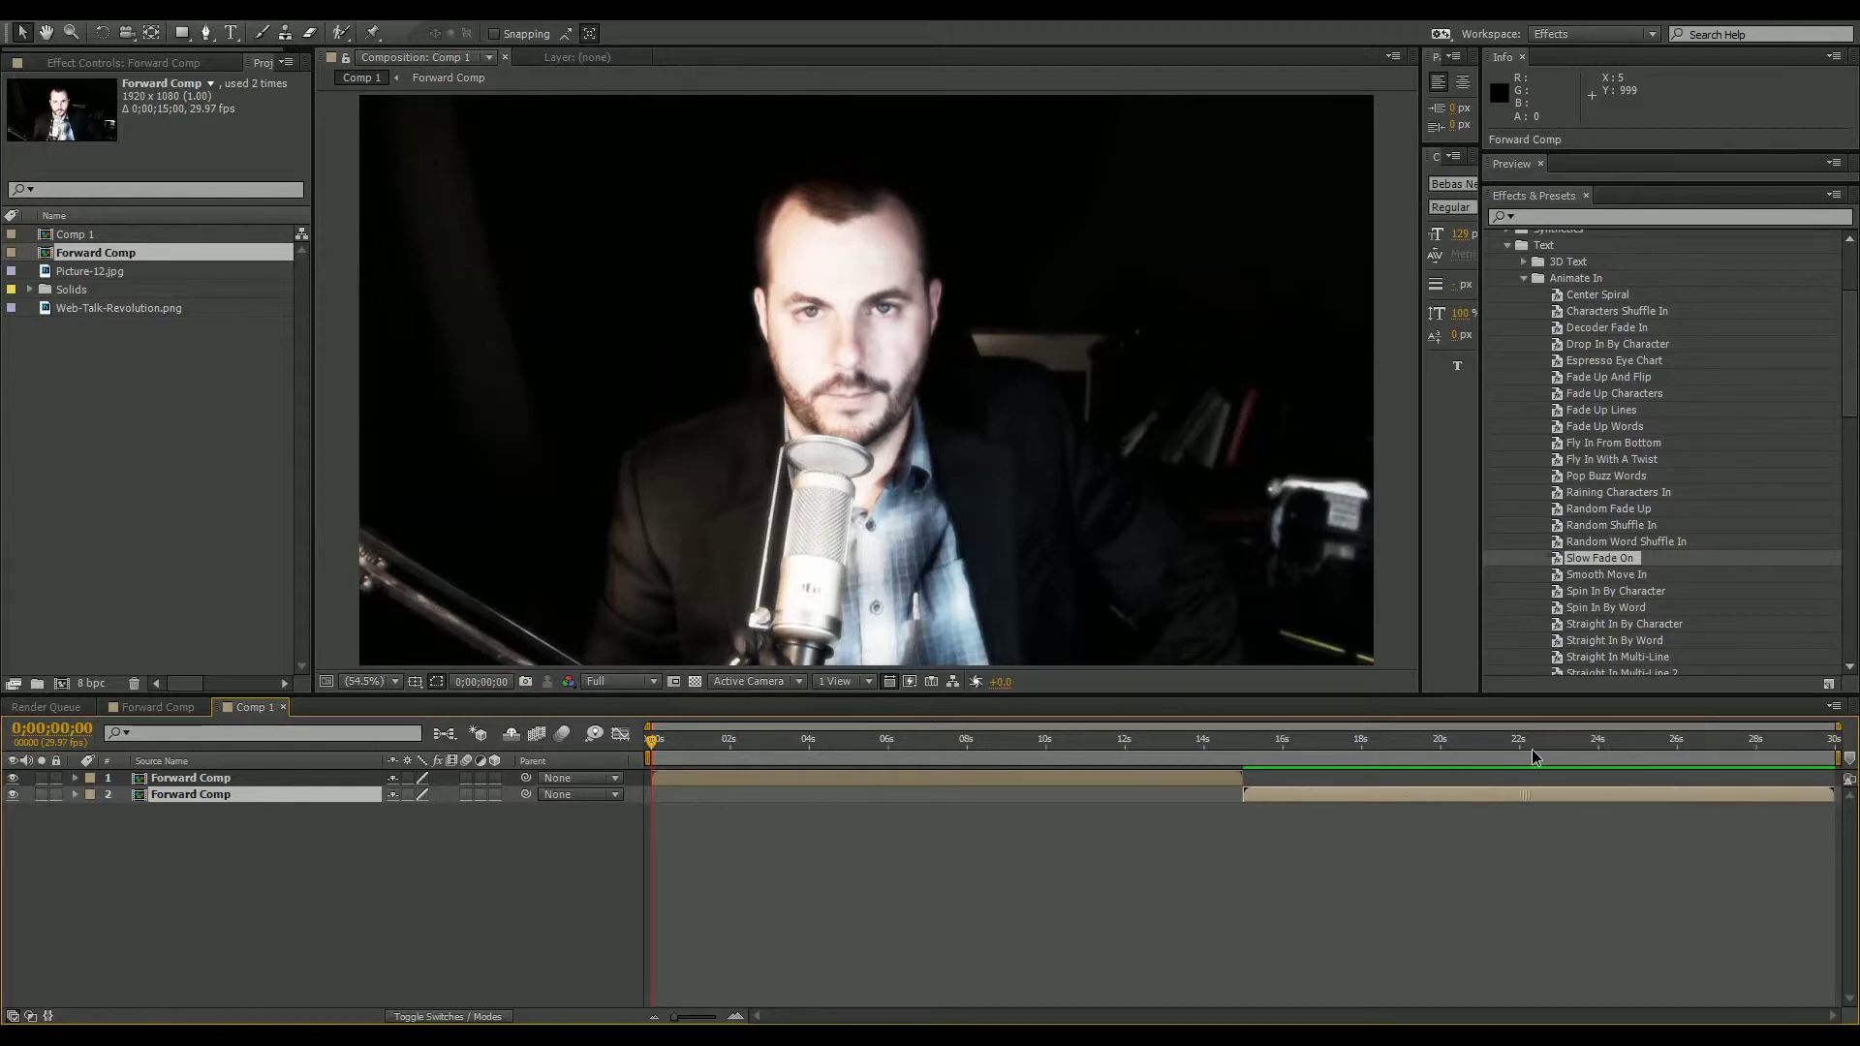
Scrub through both Forward Comp copies to 0;00;17;16 and time-reverse the second copy.
{"action": "left_click", "coordinate": [1241, 754]}
{"action": "left_click_drag", "start_coordinate": [1239, 757], "coordinate": [1131, 746]}
{"action": "left_click_drag", "start_coordinate": [918, 748], "coordinate": [833, 760]}
{"action": "left_click", "coordinate": [1343, 746]}
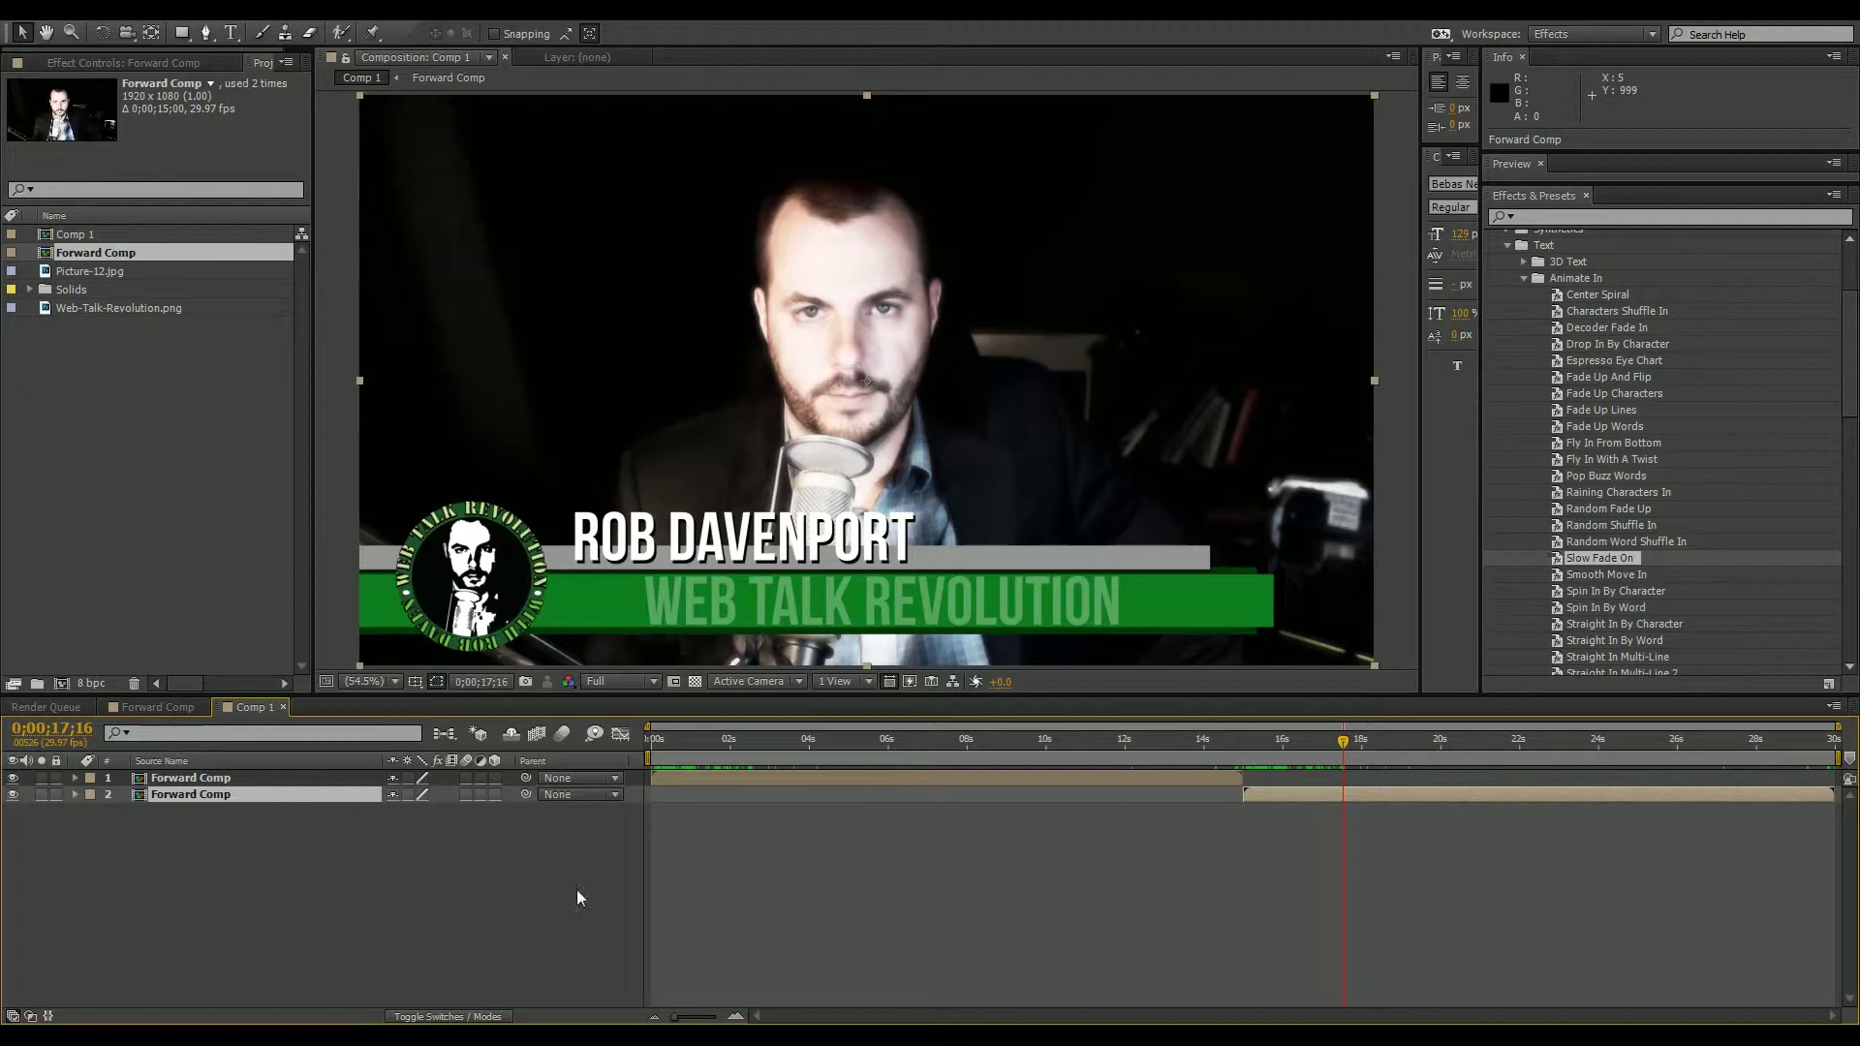
{"action": "right_click", "coordinate": [227, 804]}
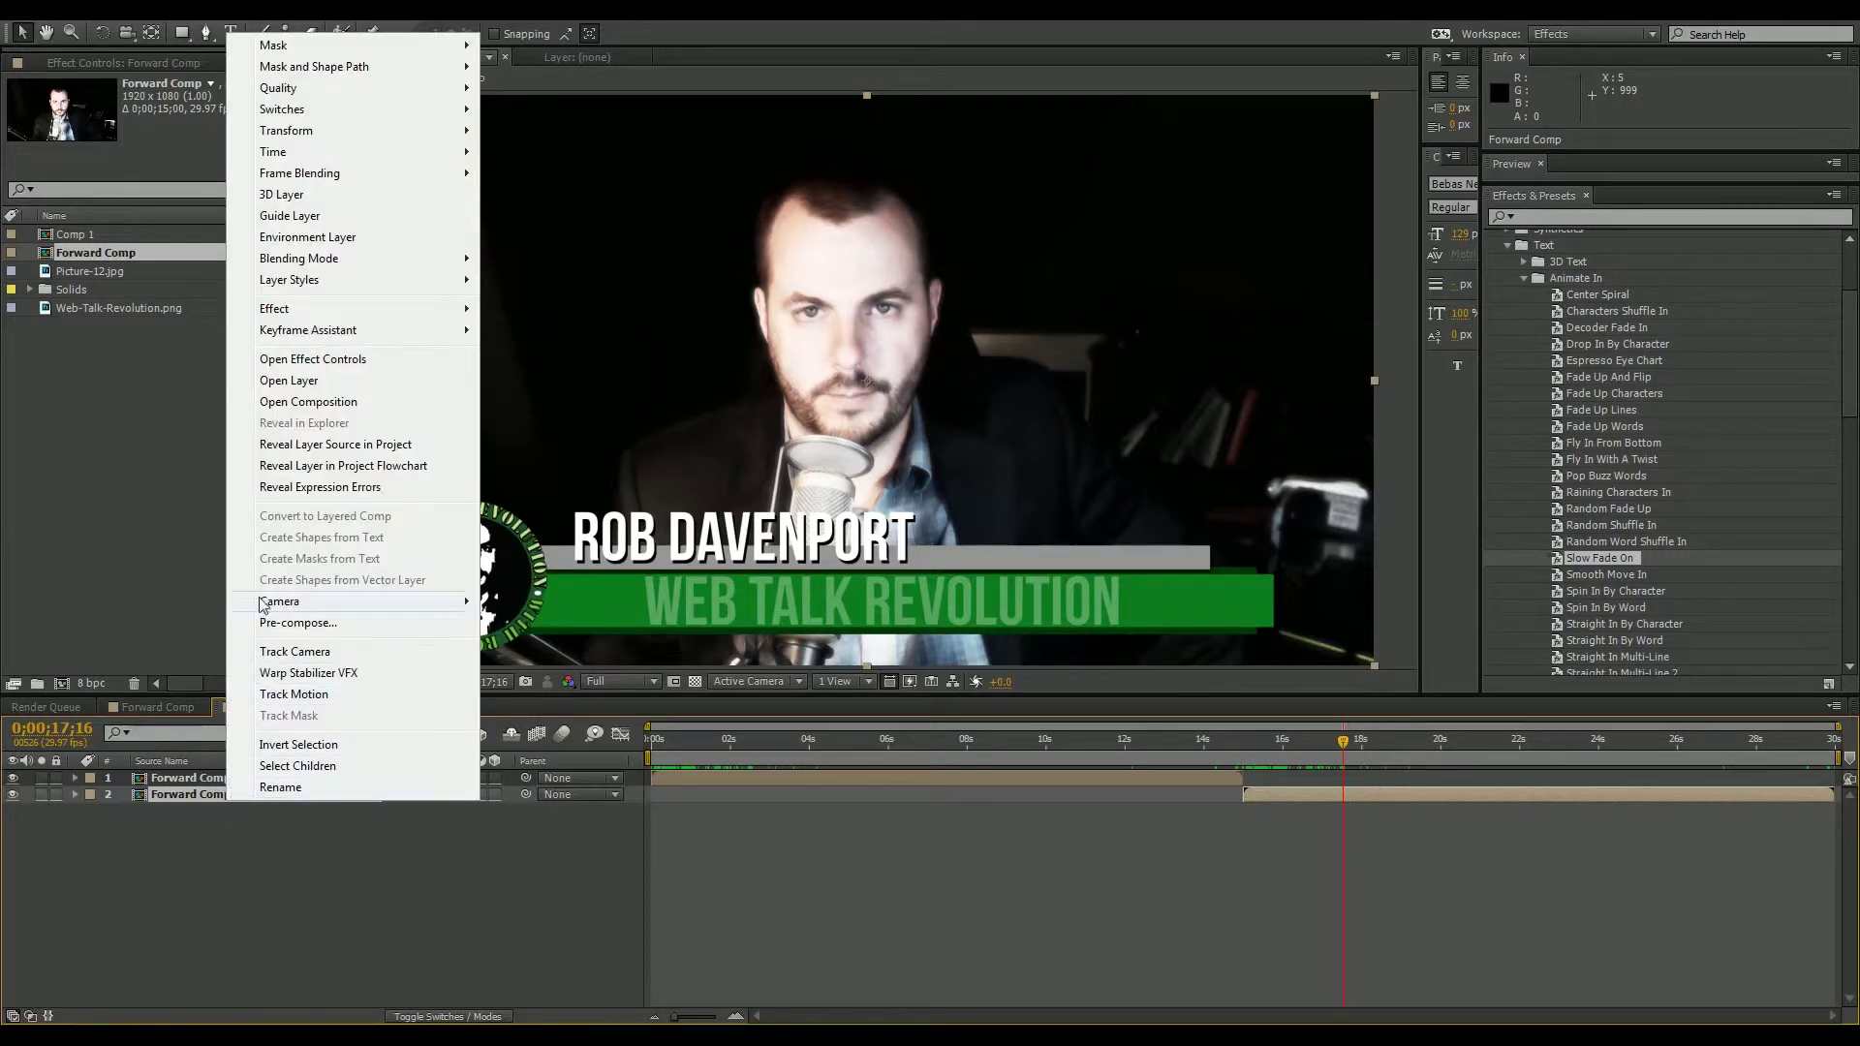
{"action": "mouse_move", "coordinate": [306, 153]}
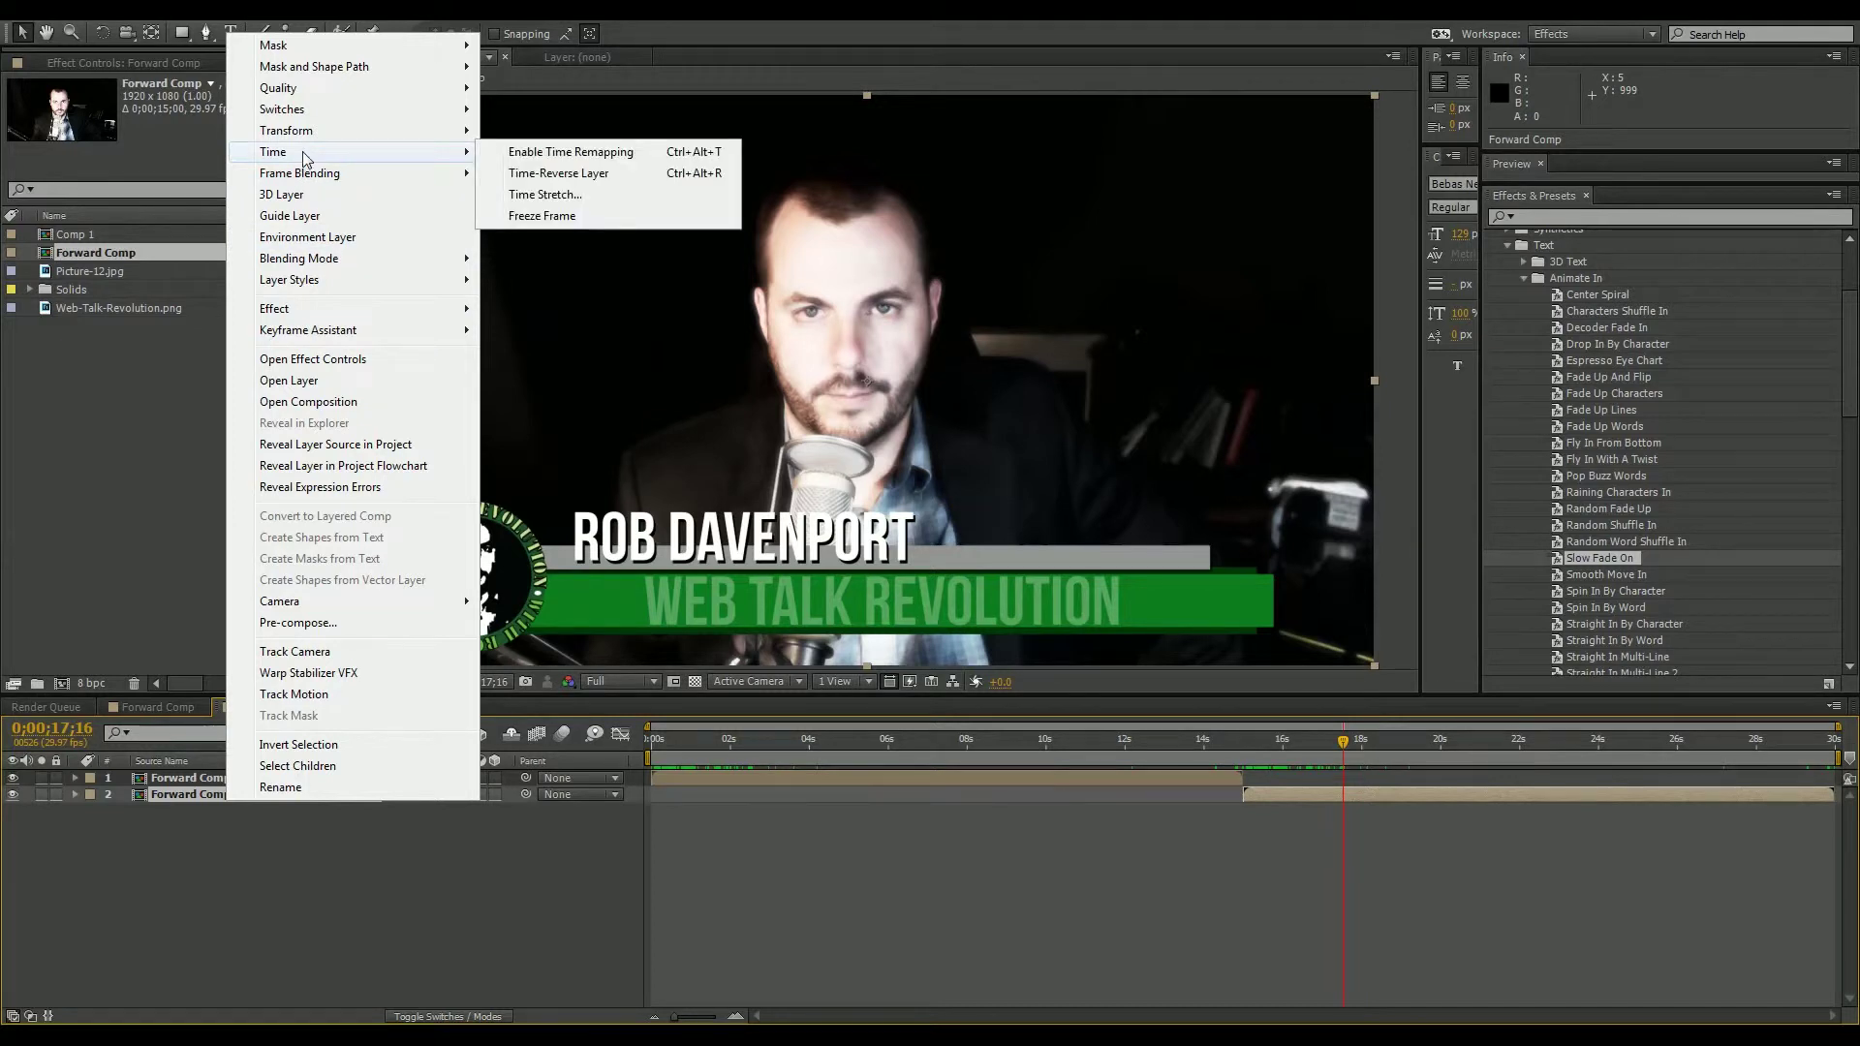
{"action": "left_click", "coordinate": [542, 173]}
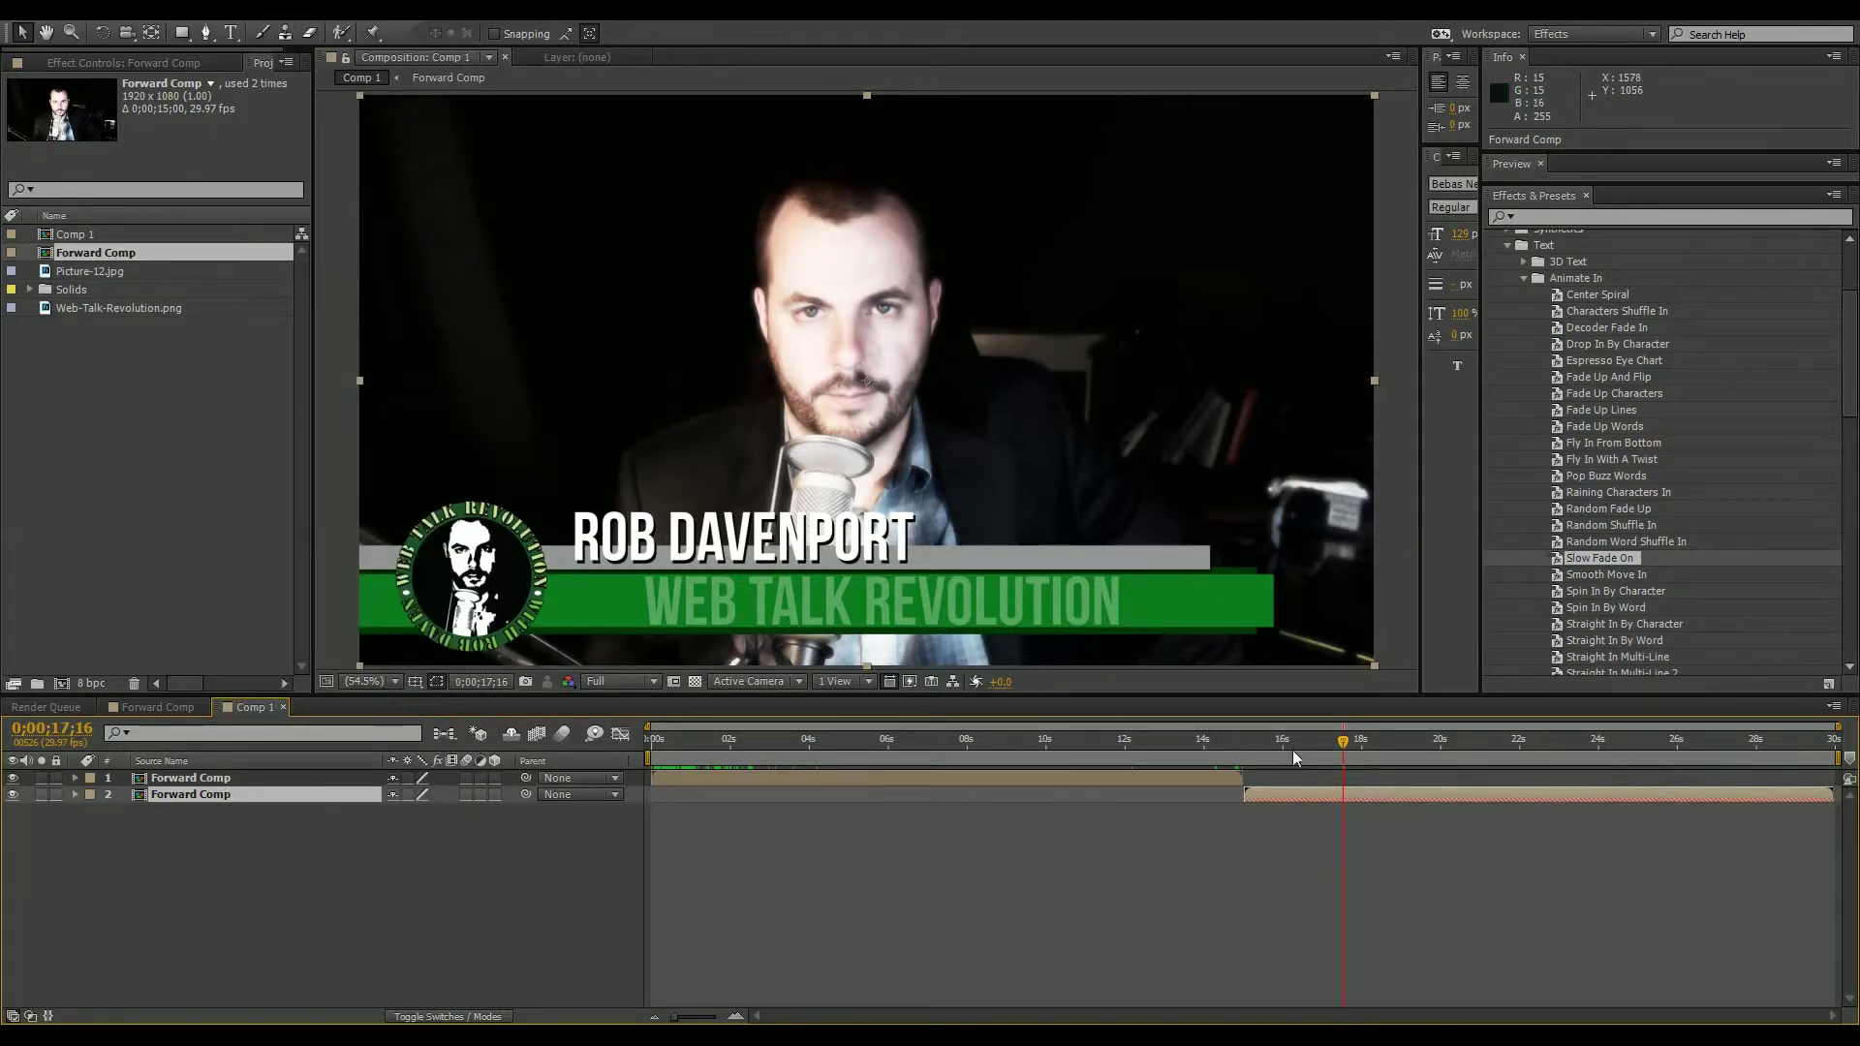
Scrub through the time-reversed Forward Comp copy to the end of Comp 1, then return to the start and preview the animation.
{"action": "left_click", "coordinate": [1293, 752]}
{"action": "left_click_drag", "start_coordinate": [1276, 755], "coordinate": [1833, 751]}
{"action": "left_click", "coordinate": [246, 915]}
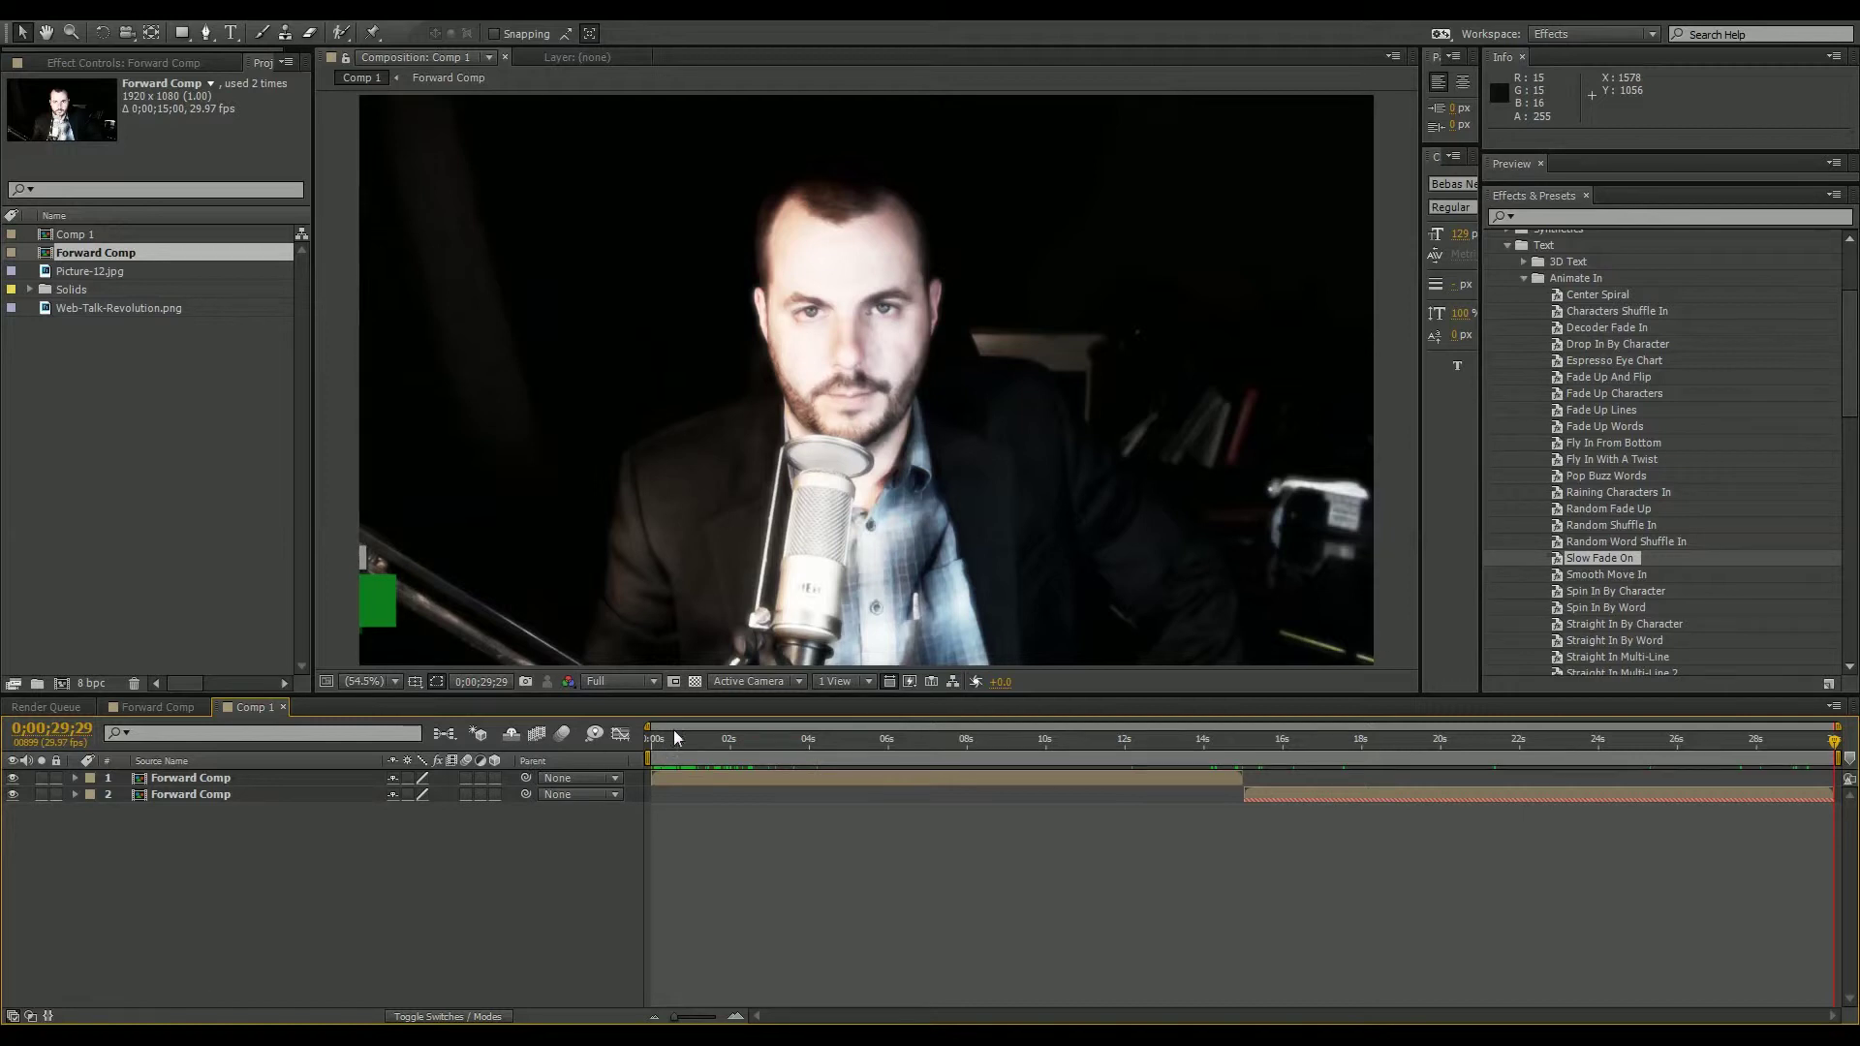
{"action": "left_click_drag", "start_coordinate": [676, 740], "coordinate": [559, 772]}
{"action": "key", "text": "space"}
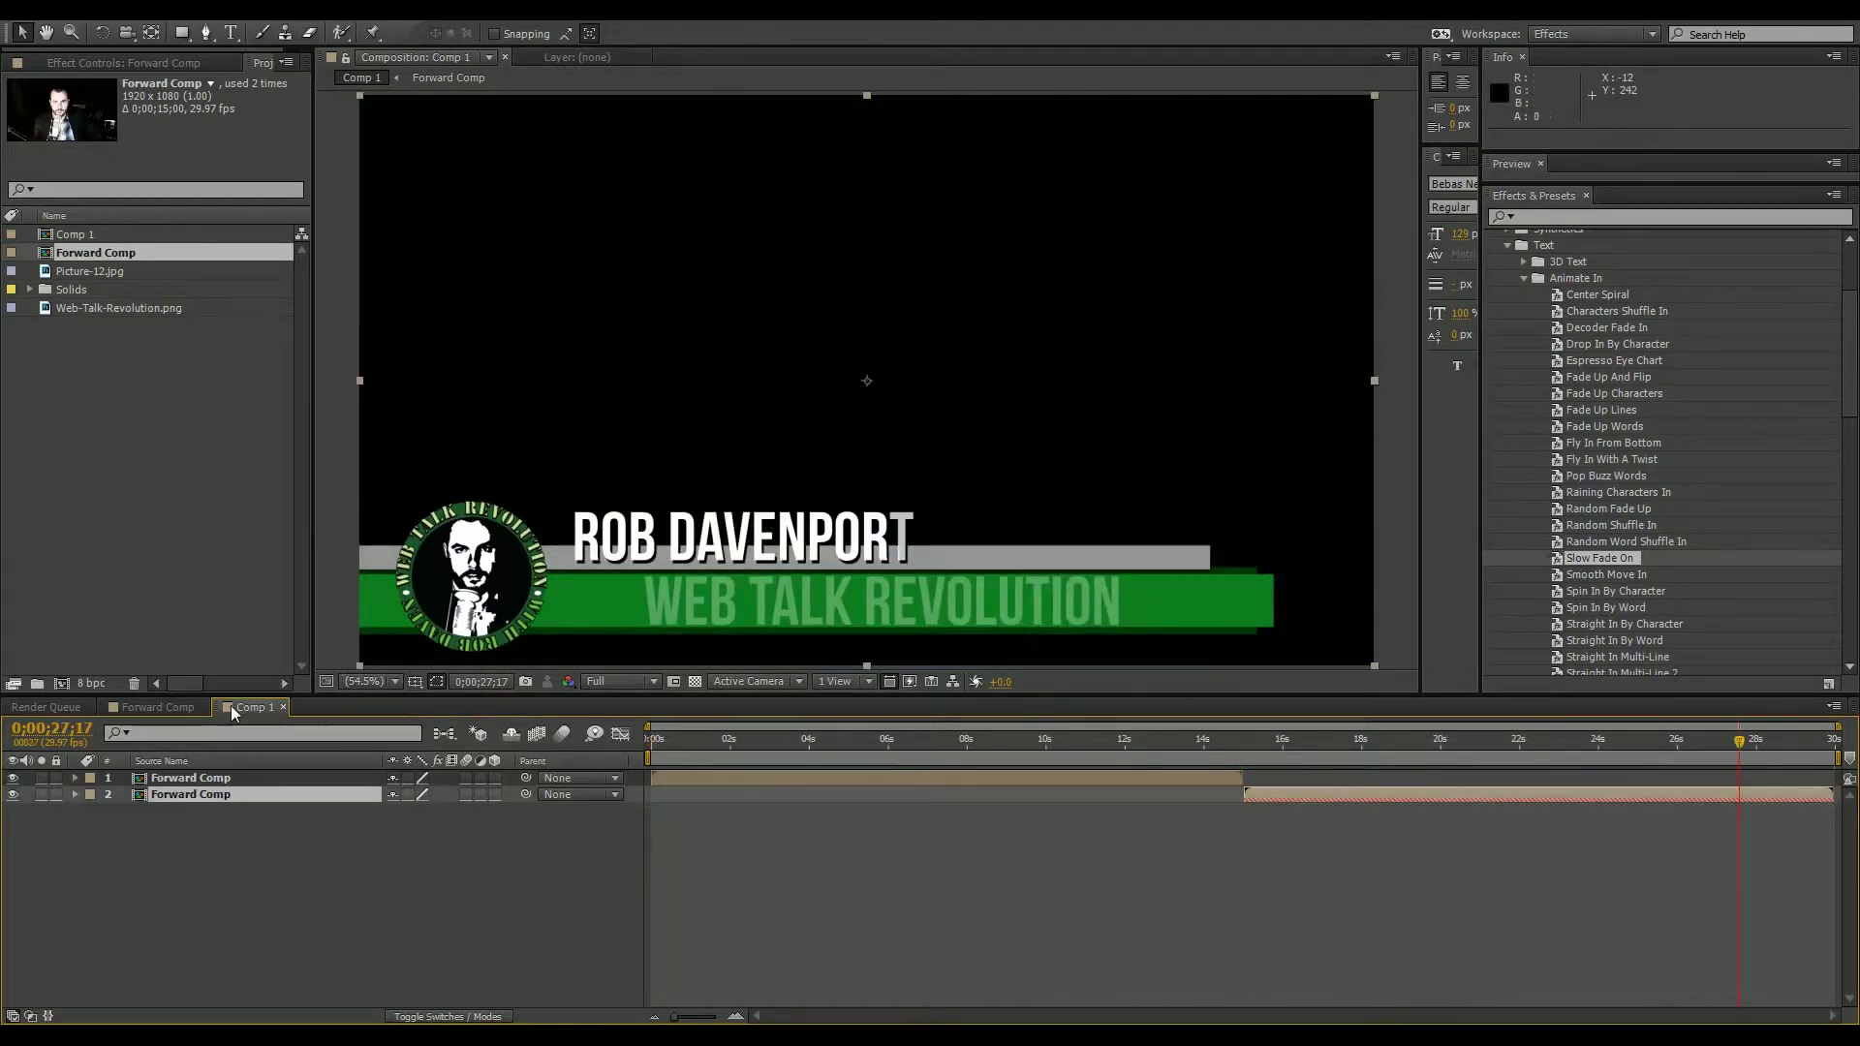
Create a blue 1920 x 1080 px solid in Comp 1 and place it beneath both Forward Comp layers.
{"action": "left_click", "coordinate": [267, 823]}
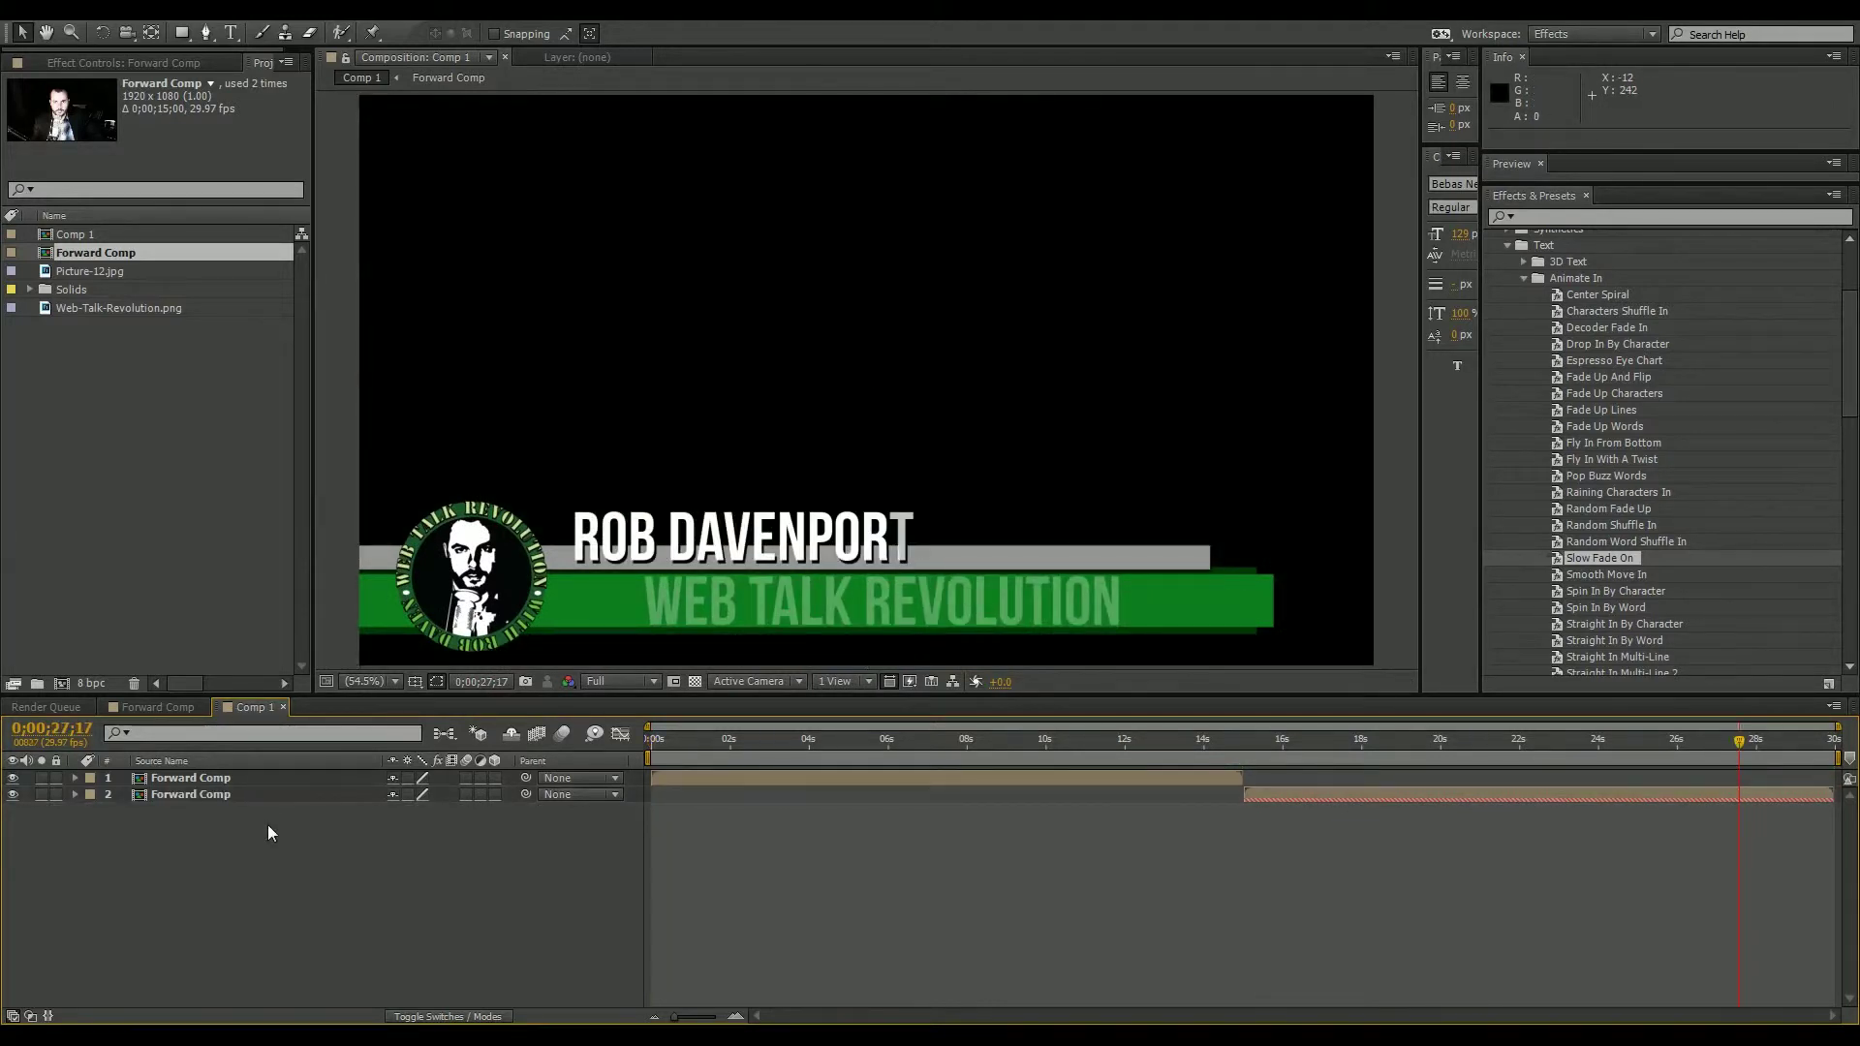
{"action": "right_click", "coordinate": [110, 864]}
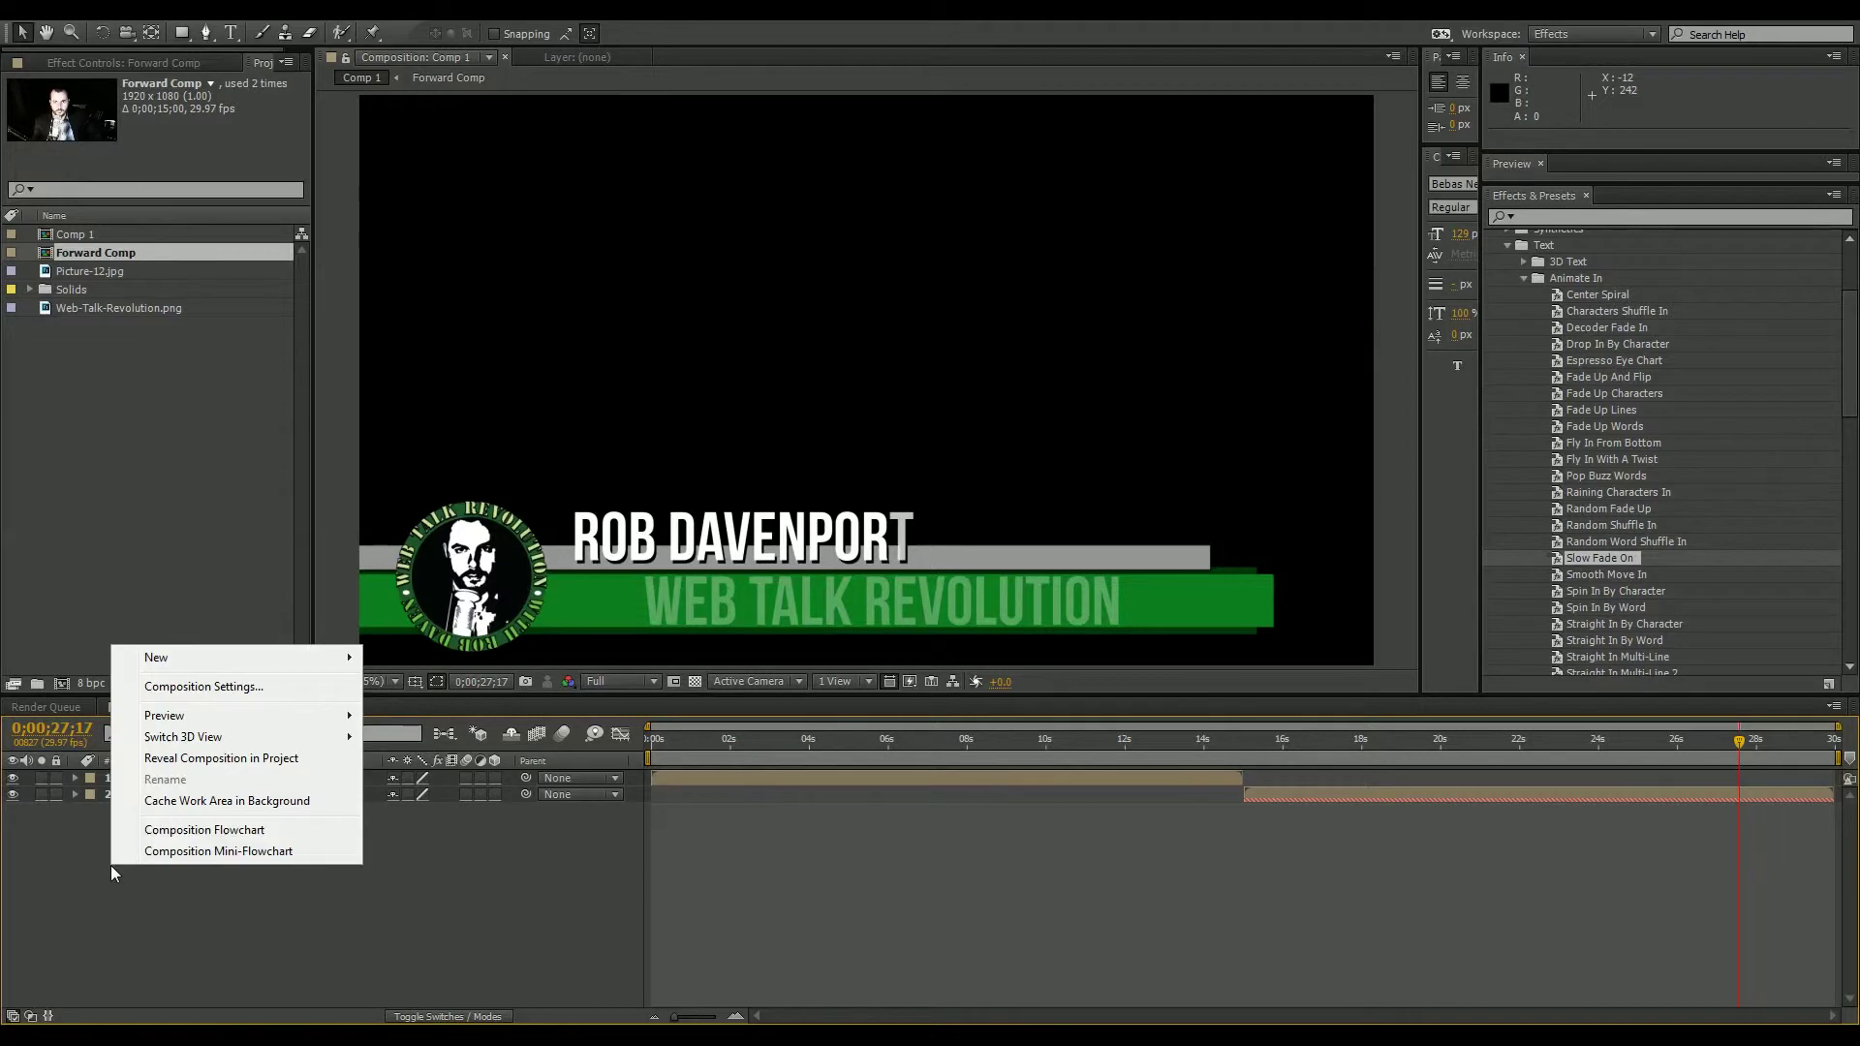
{"action": "mouse_move", "coordinate": [212, 655]}
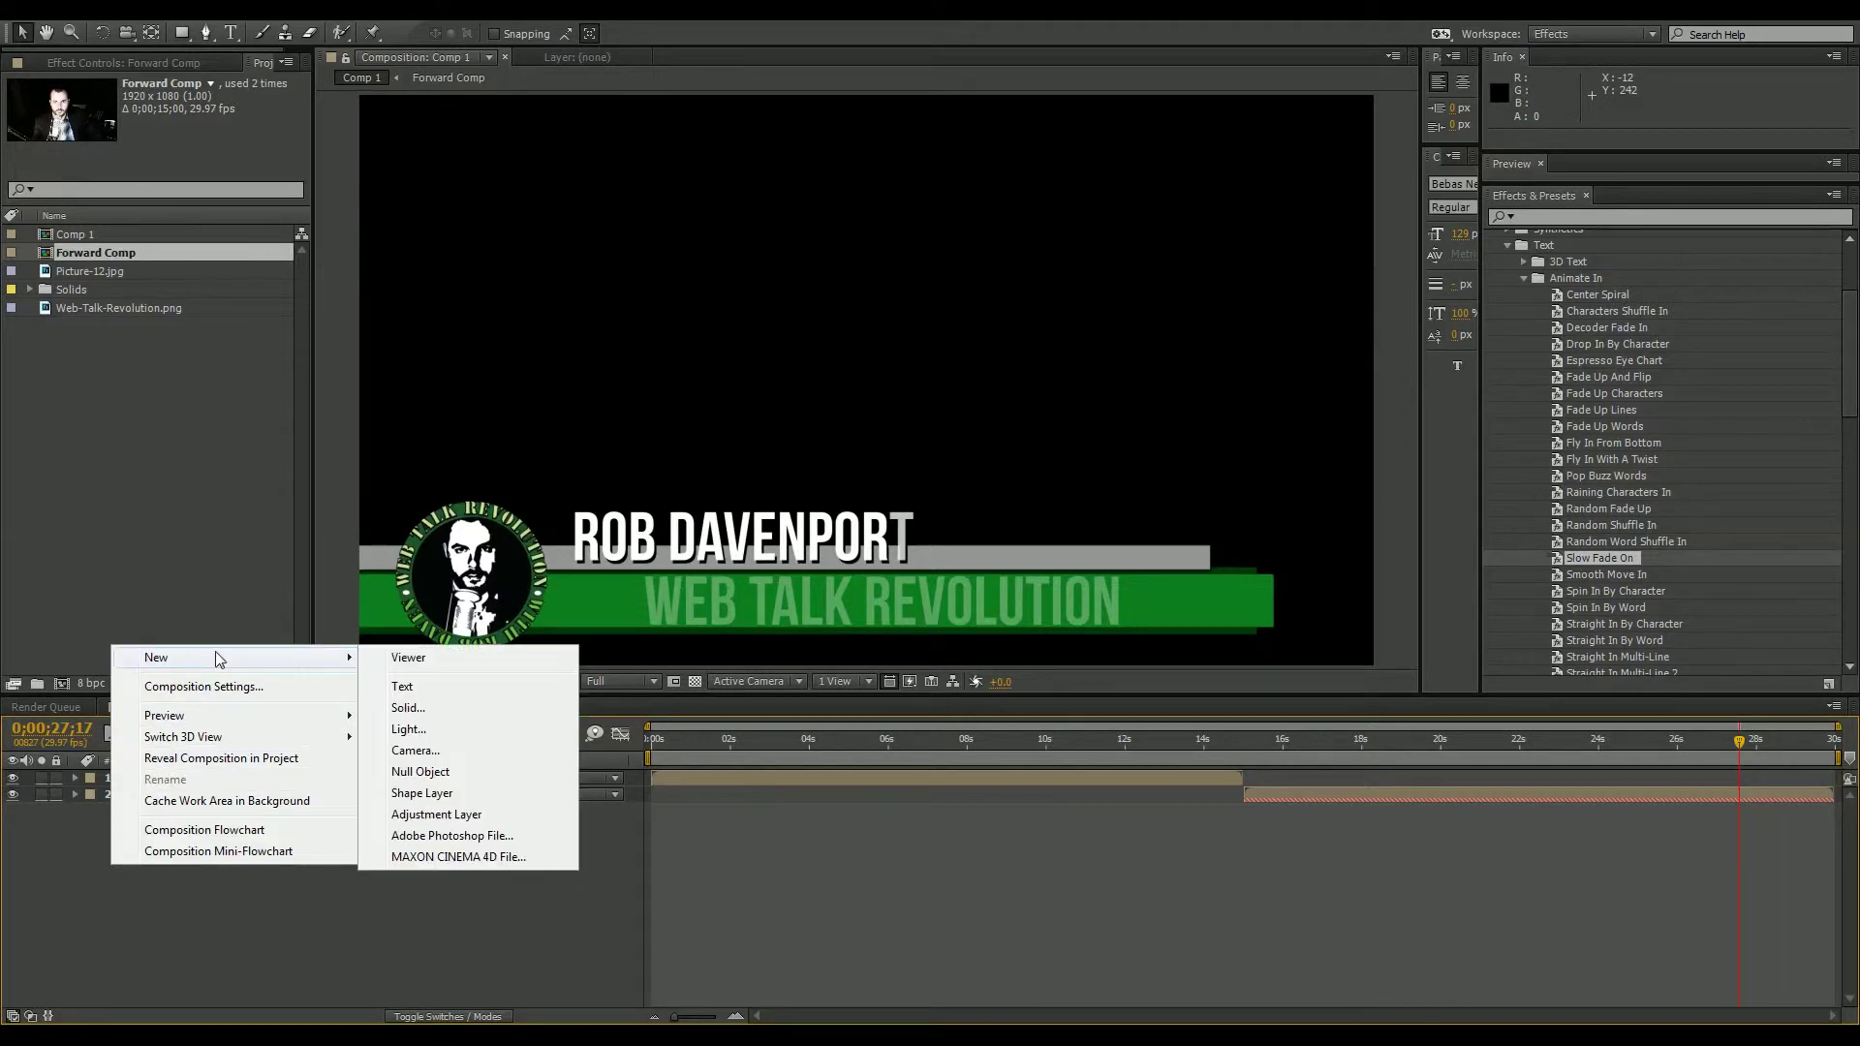
{"action": "left_click", "coordinate": [496, 708]}
{"action": "left_click", "coordinate": [769, 551]}
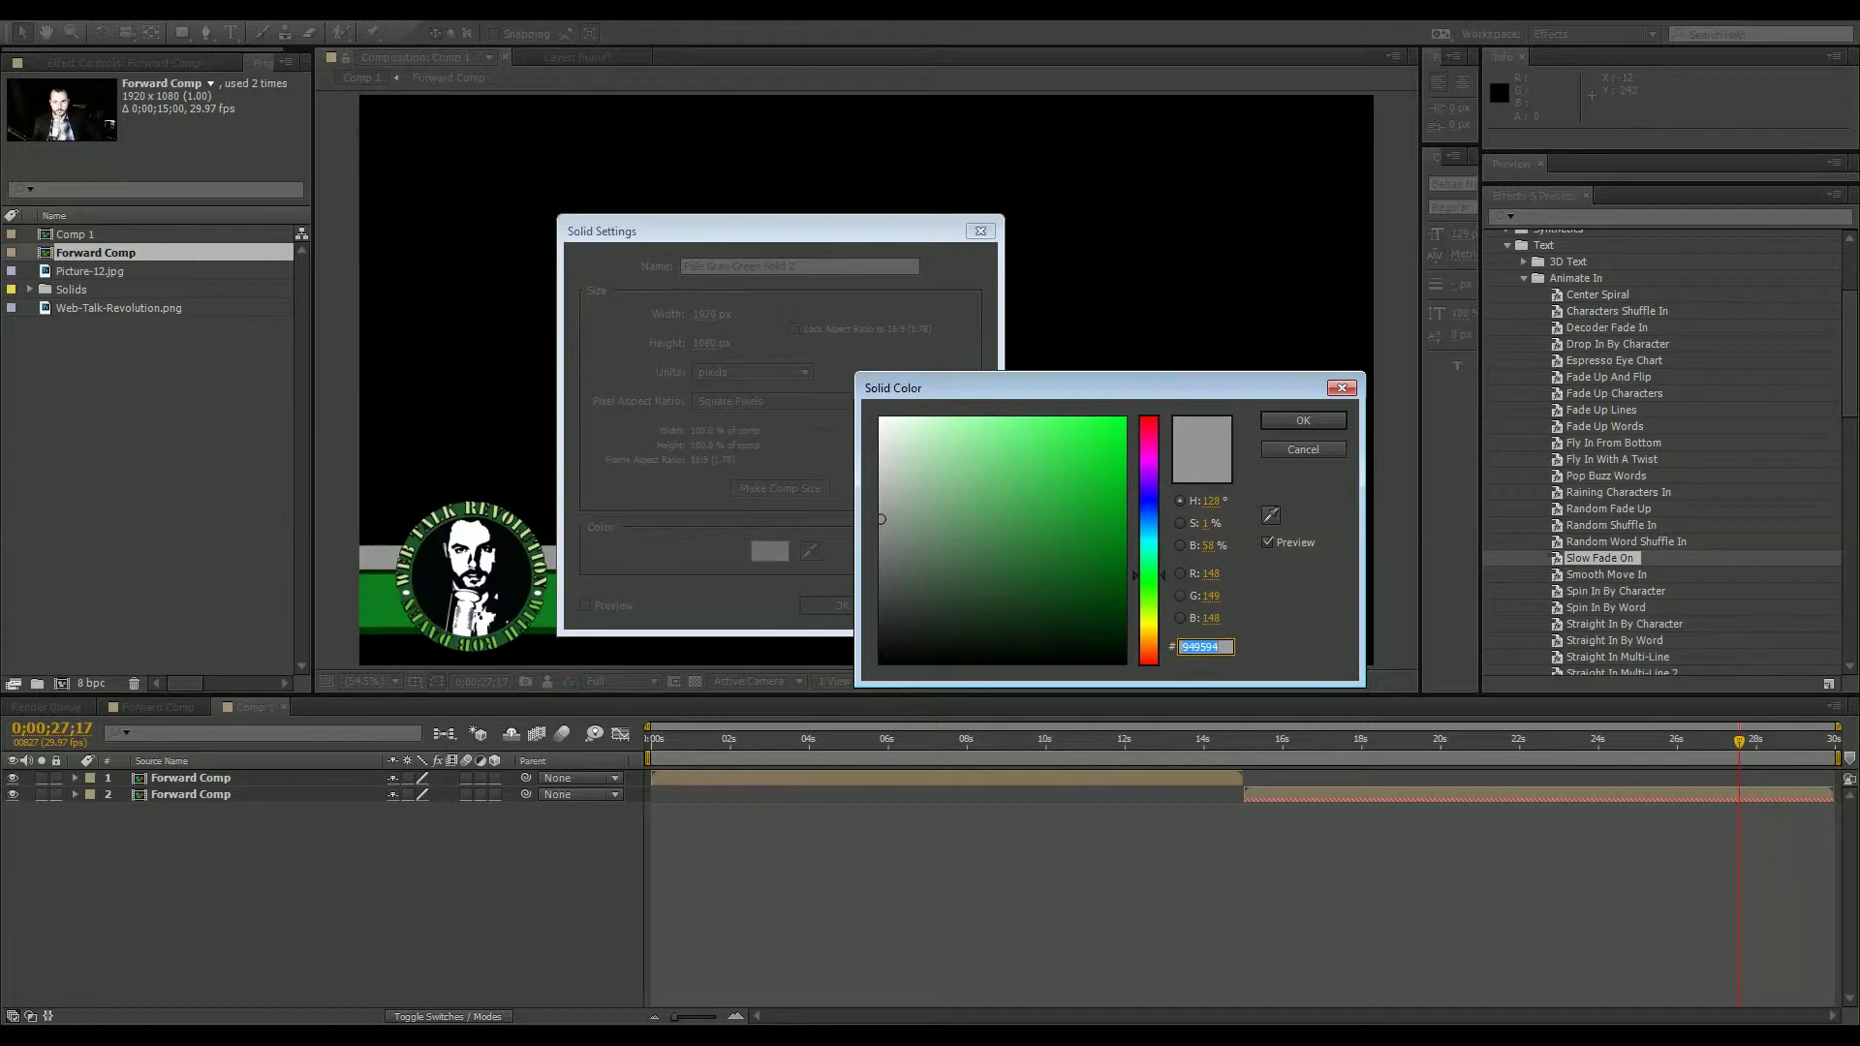
{"action": "left_click", "coordinate": [1153, 504]}
{"action": "left_click", "coordinate": [1121, 470]}
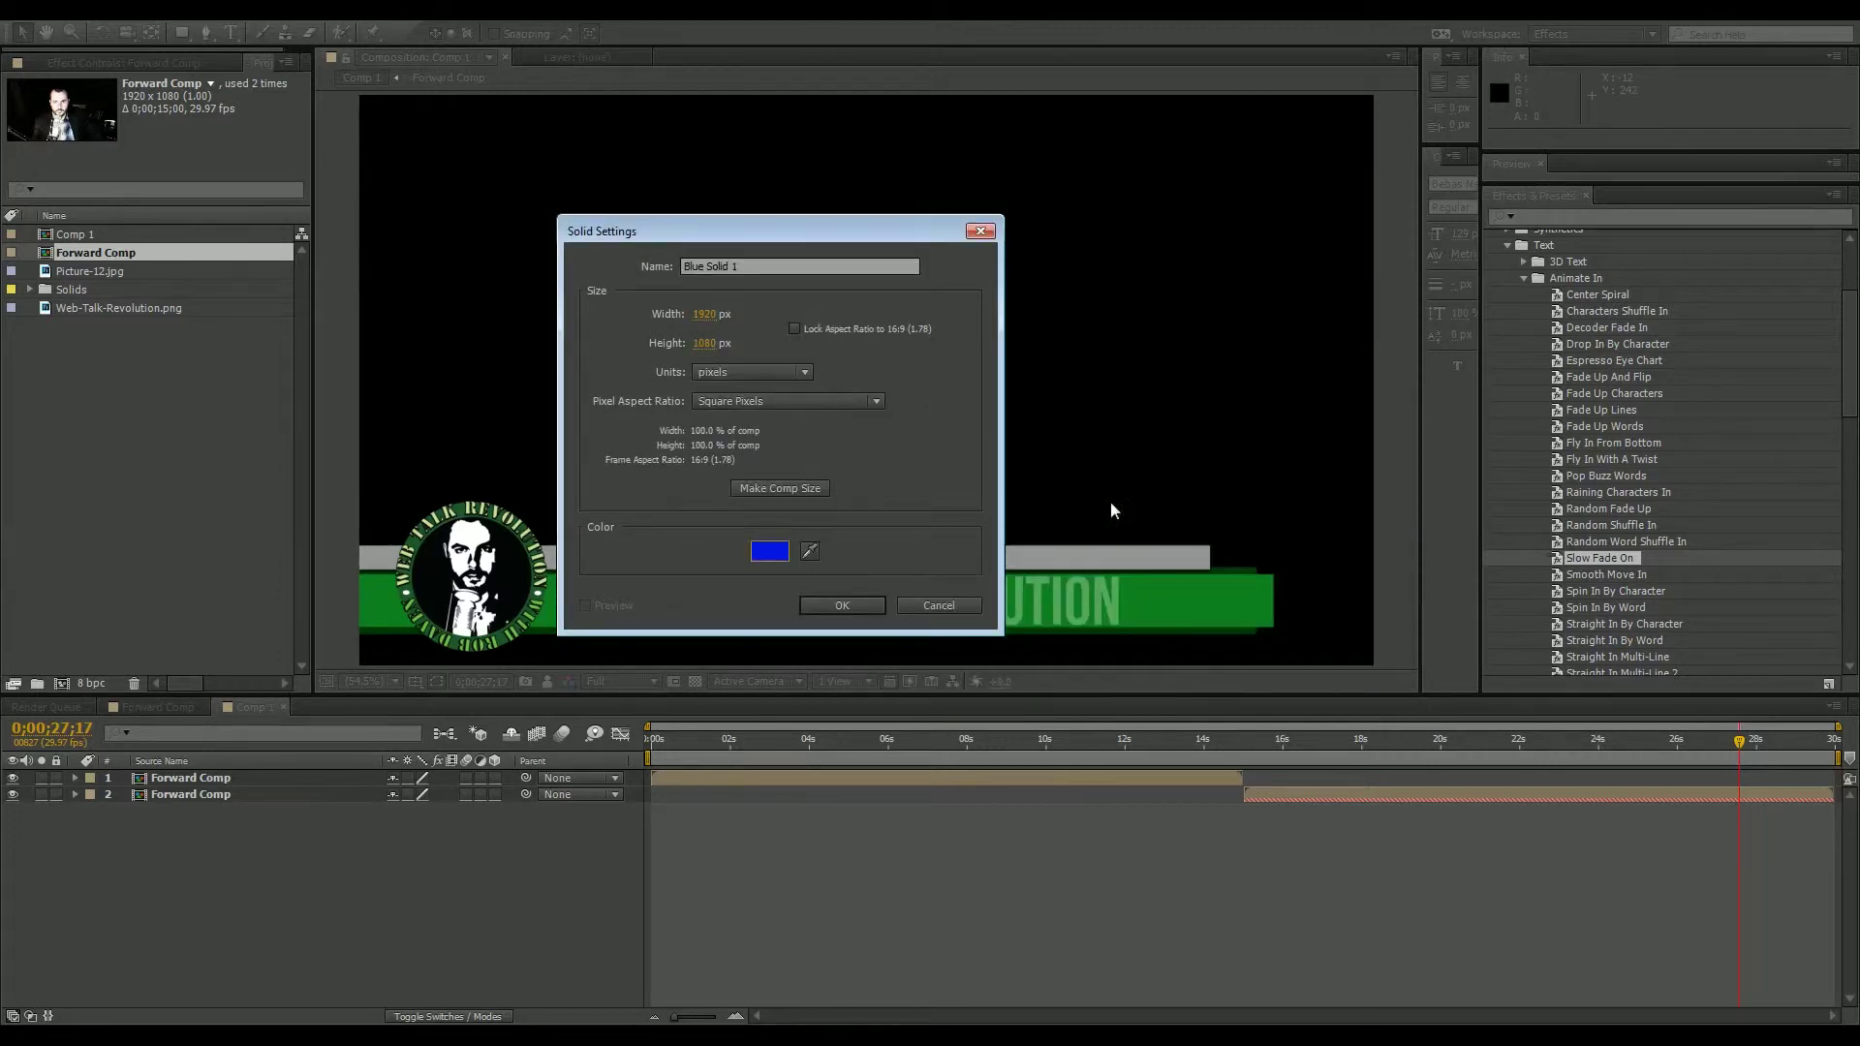
{"action": "left_click", "coordinate": [848, 608]}
{"action": "left_click_drag", "start_coordinate": [178, 781], "coordinate": [201, 872]}
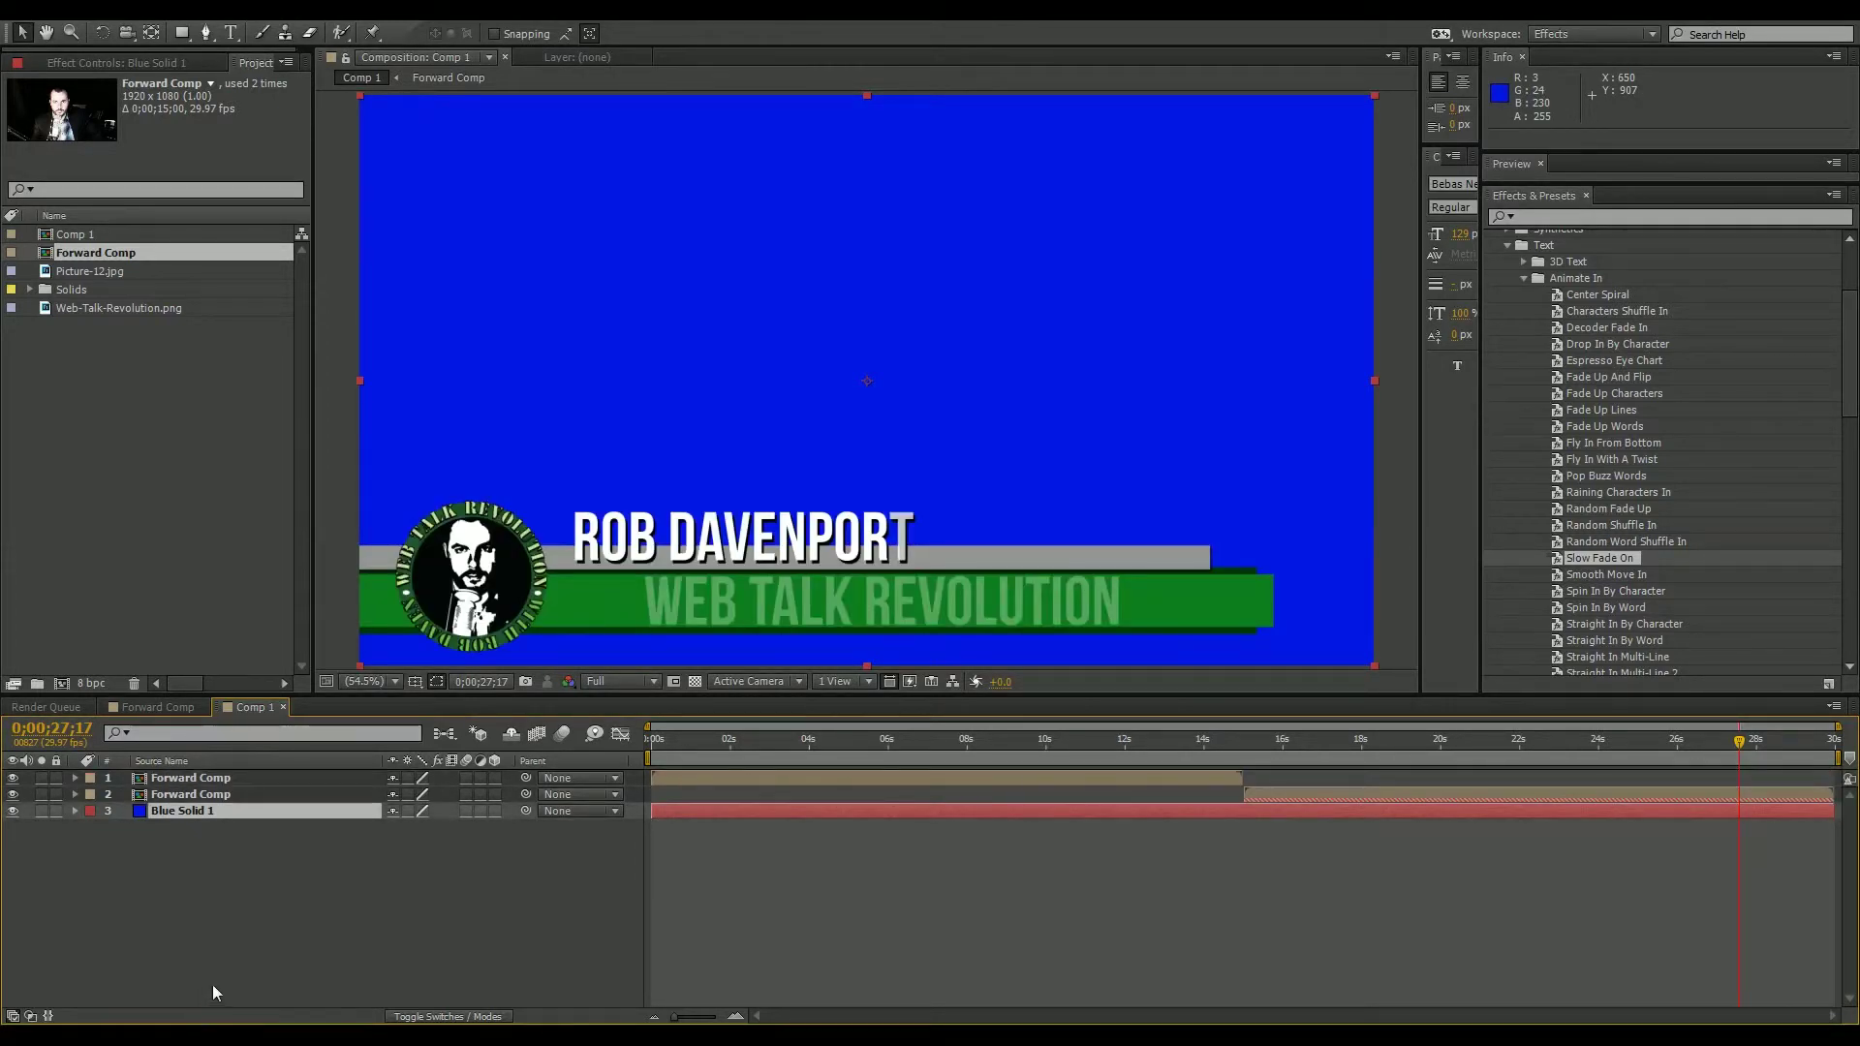
{"action": "left_click", "coordinate": [281, 954]}
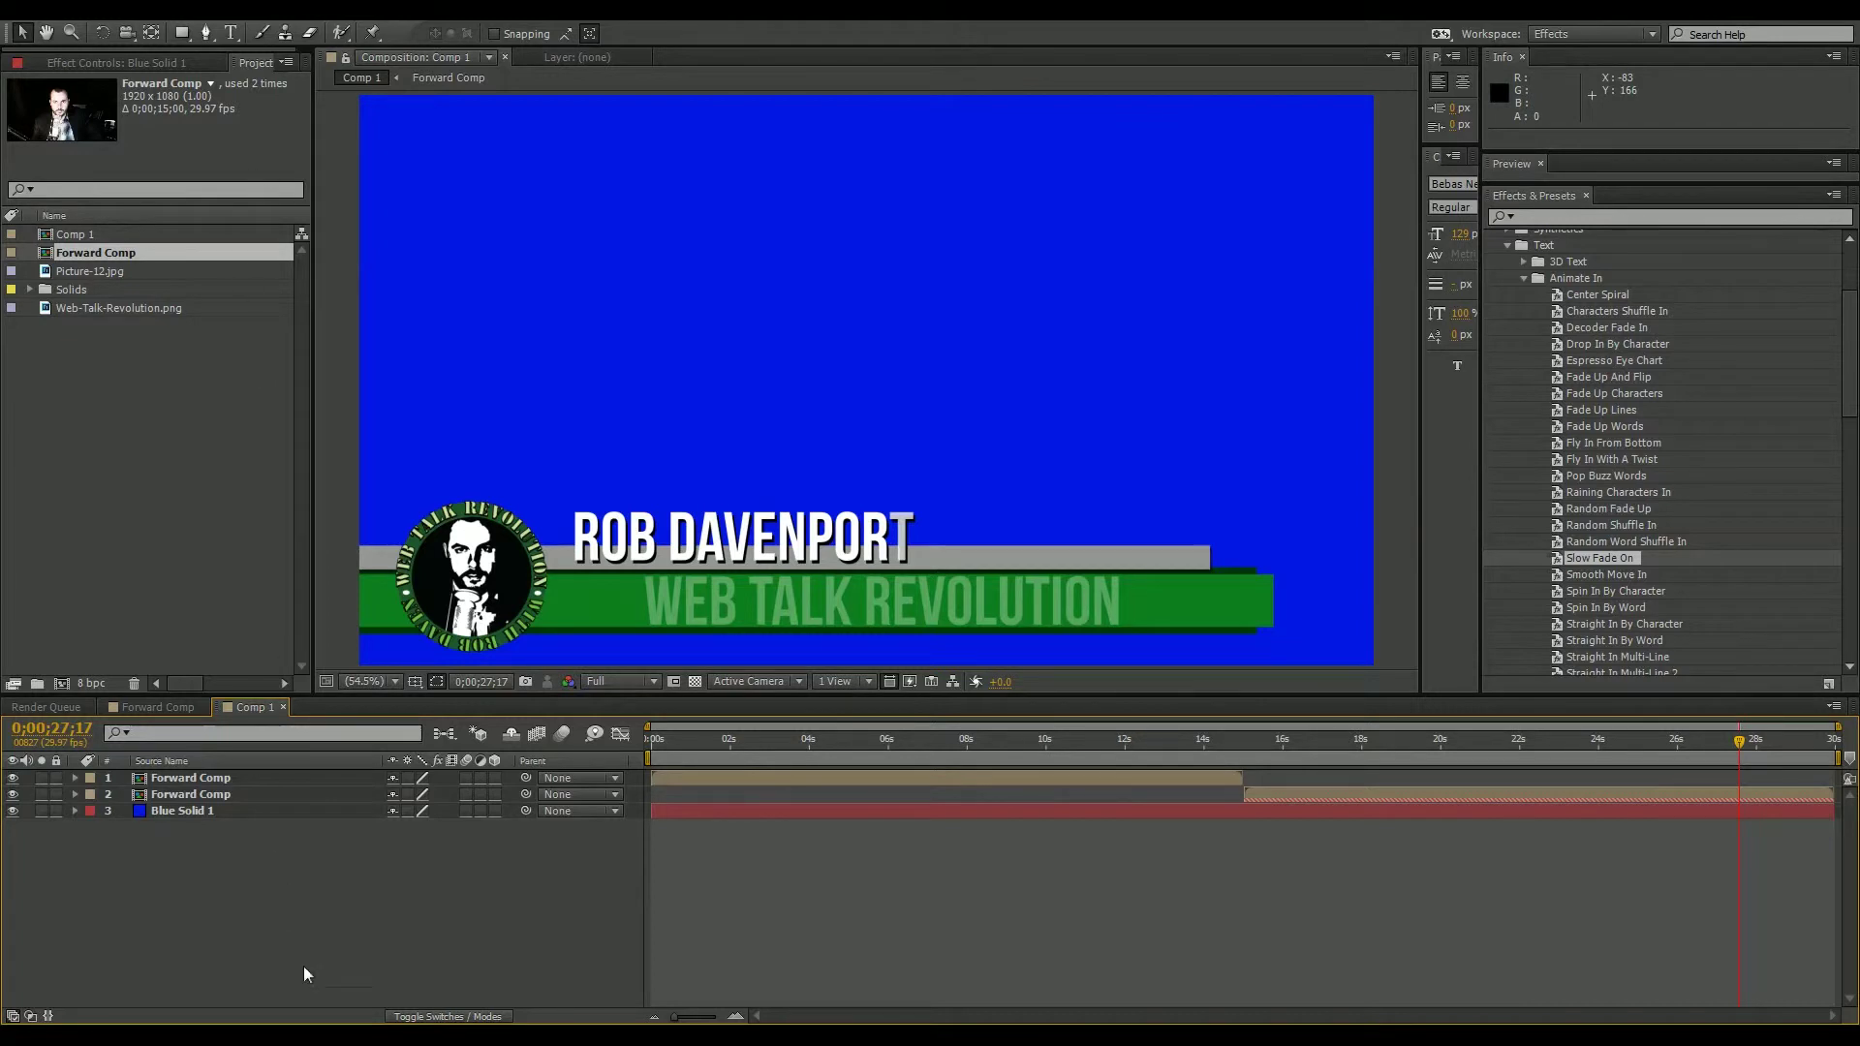
Hide the blue solid and briefly switch the transparency grid on and off to check the background.
{"action": "left_click", "coordinate": [32, 79]}
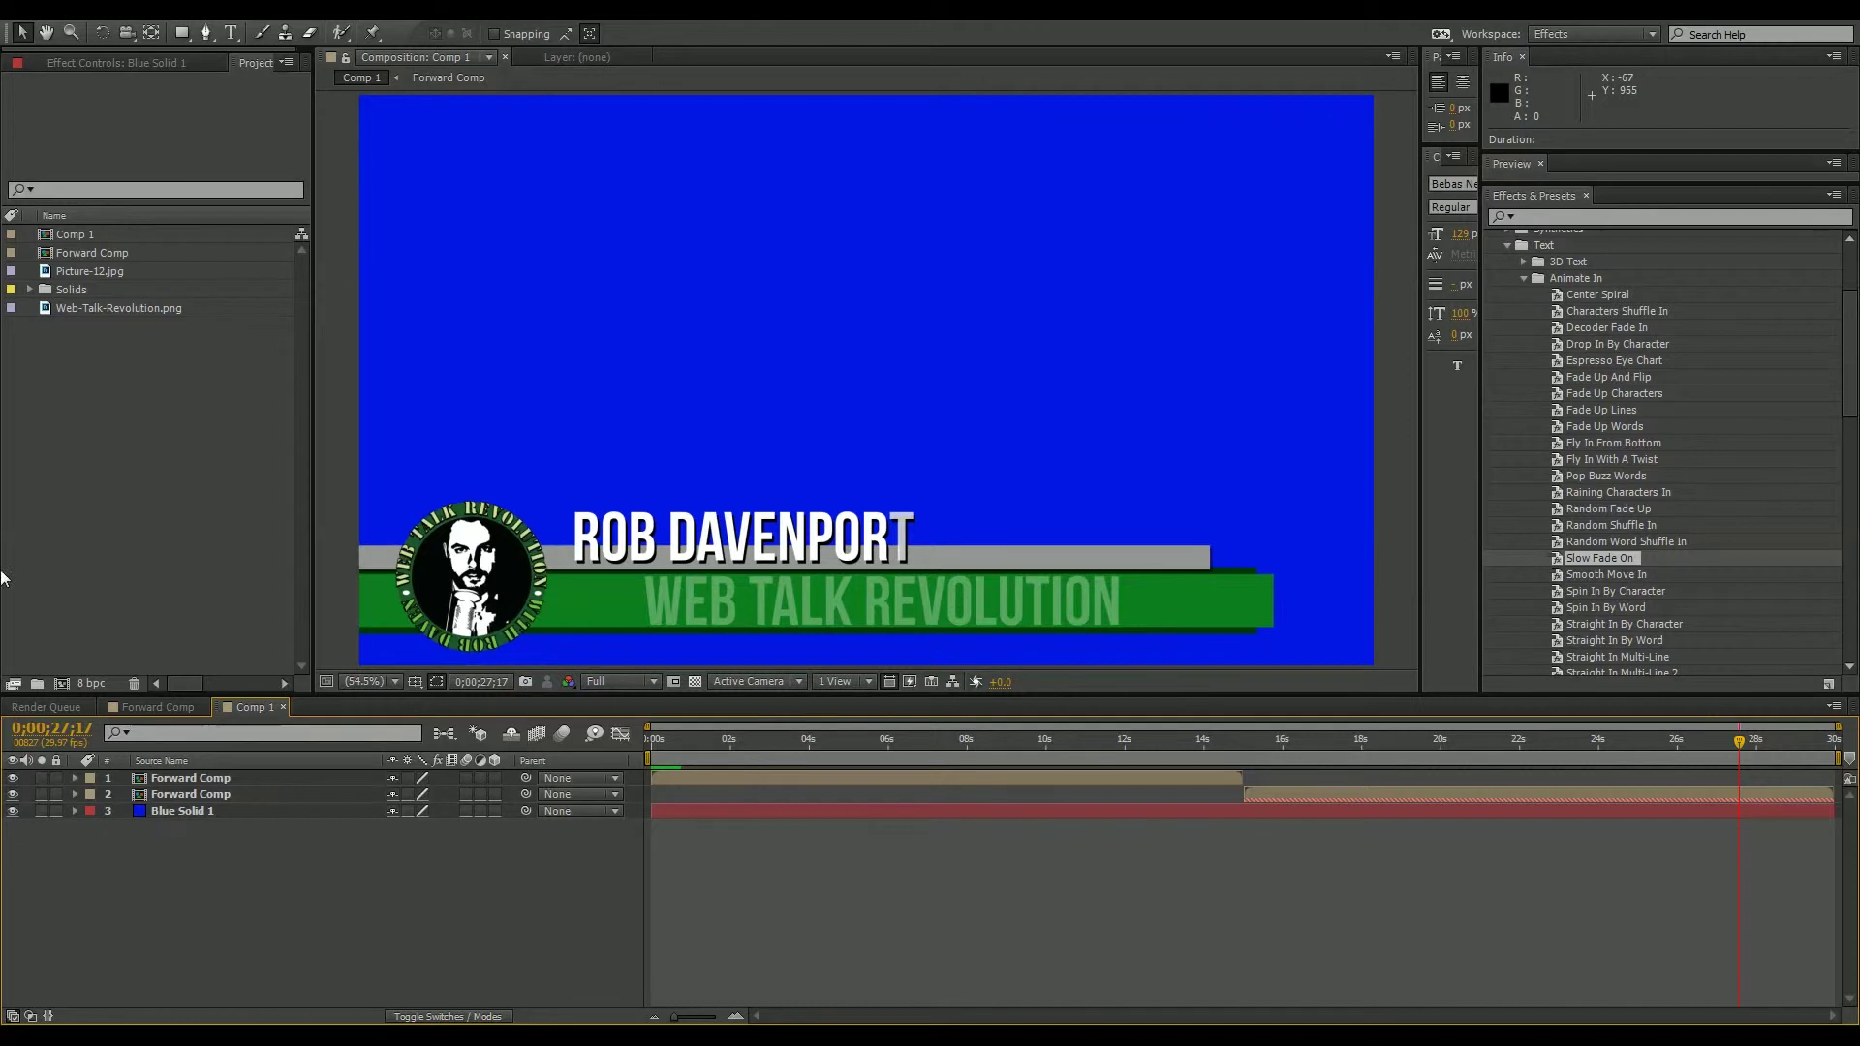
{"action": "left_click", "coordinate": [13, 811]}
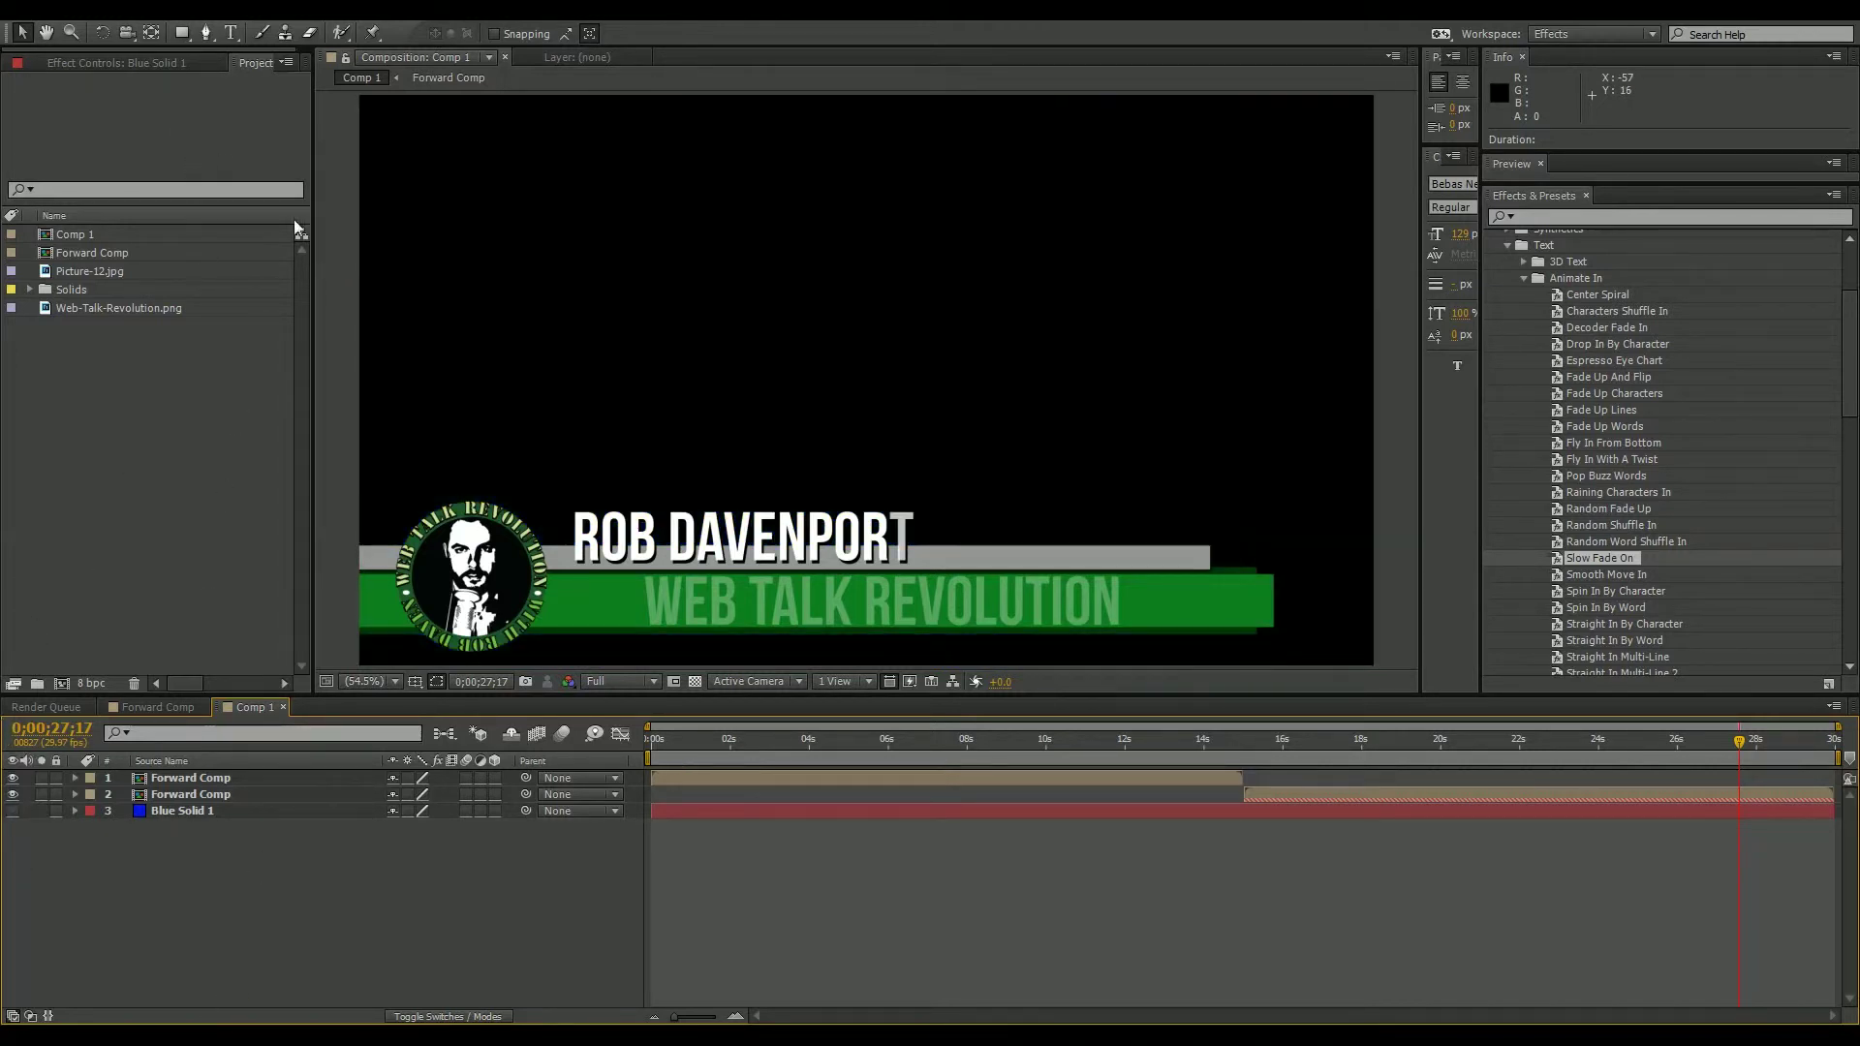
{"action": "left_click", "coordinate": [696, 682]}
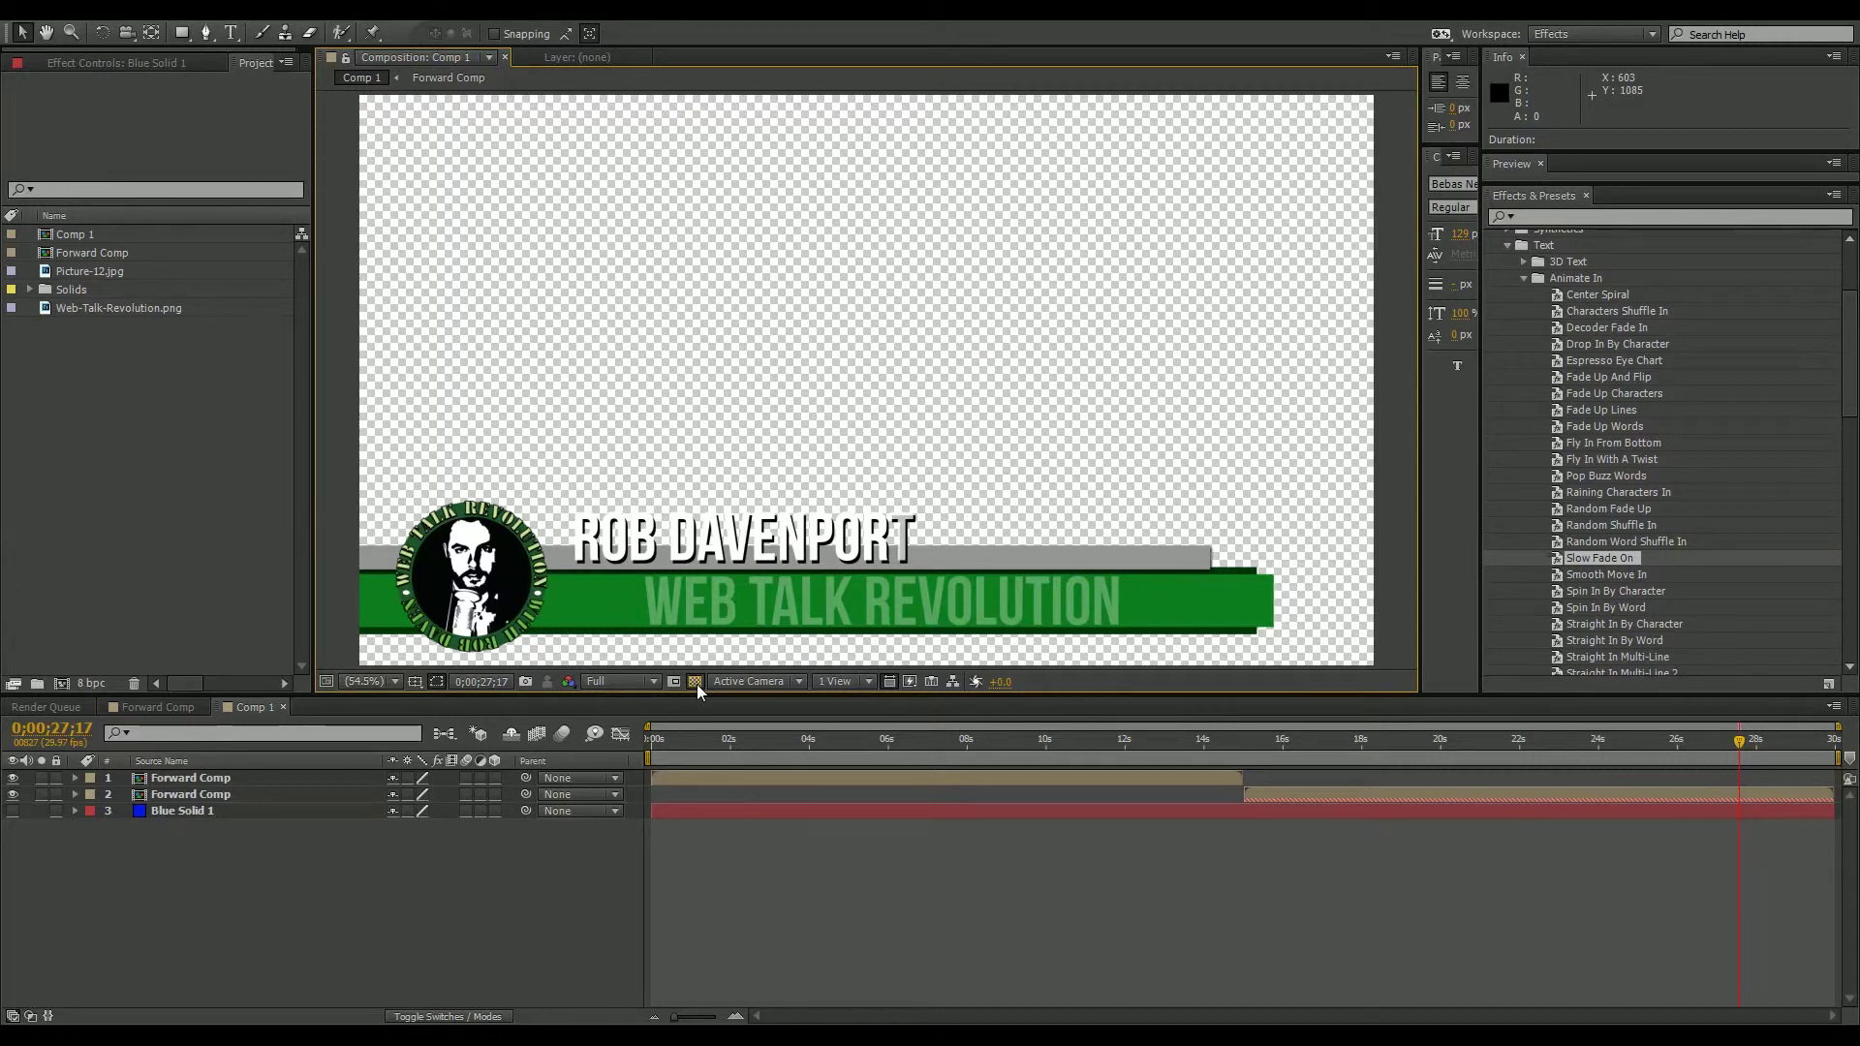
{"action": "left_click", "coordinate": [696, 682]}
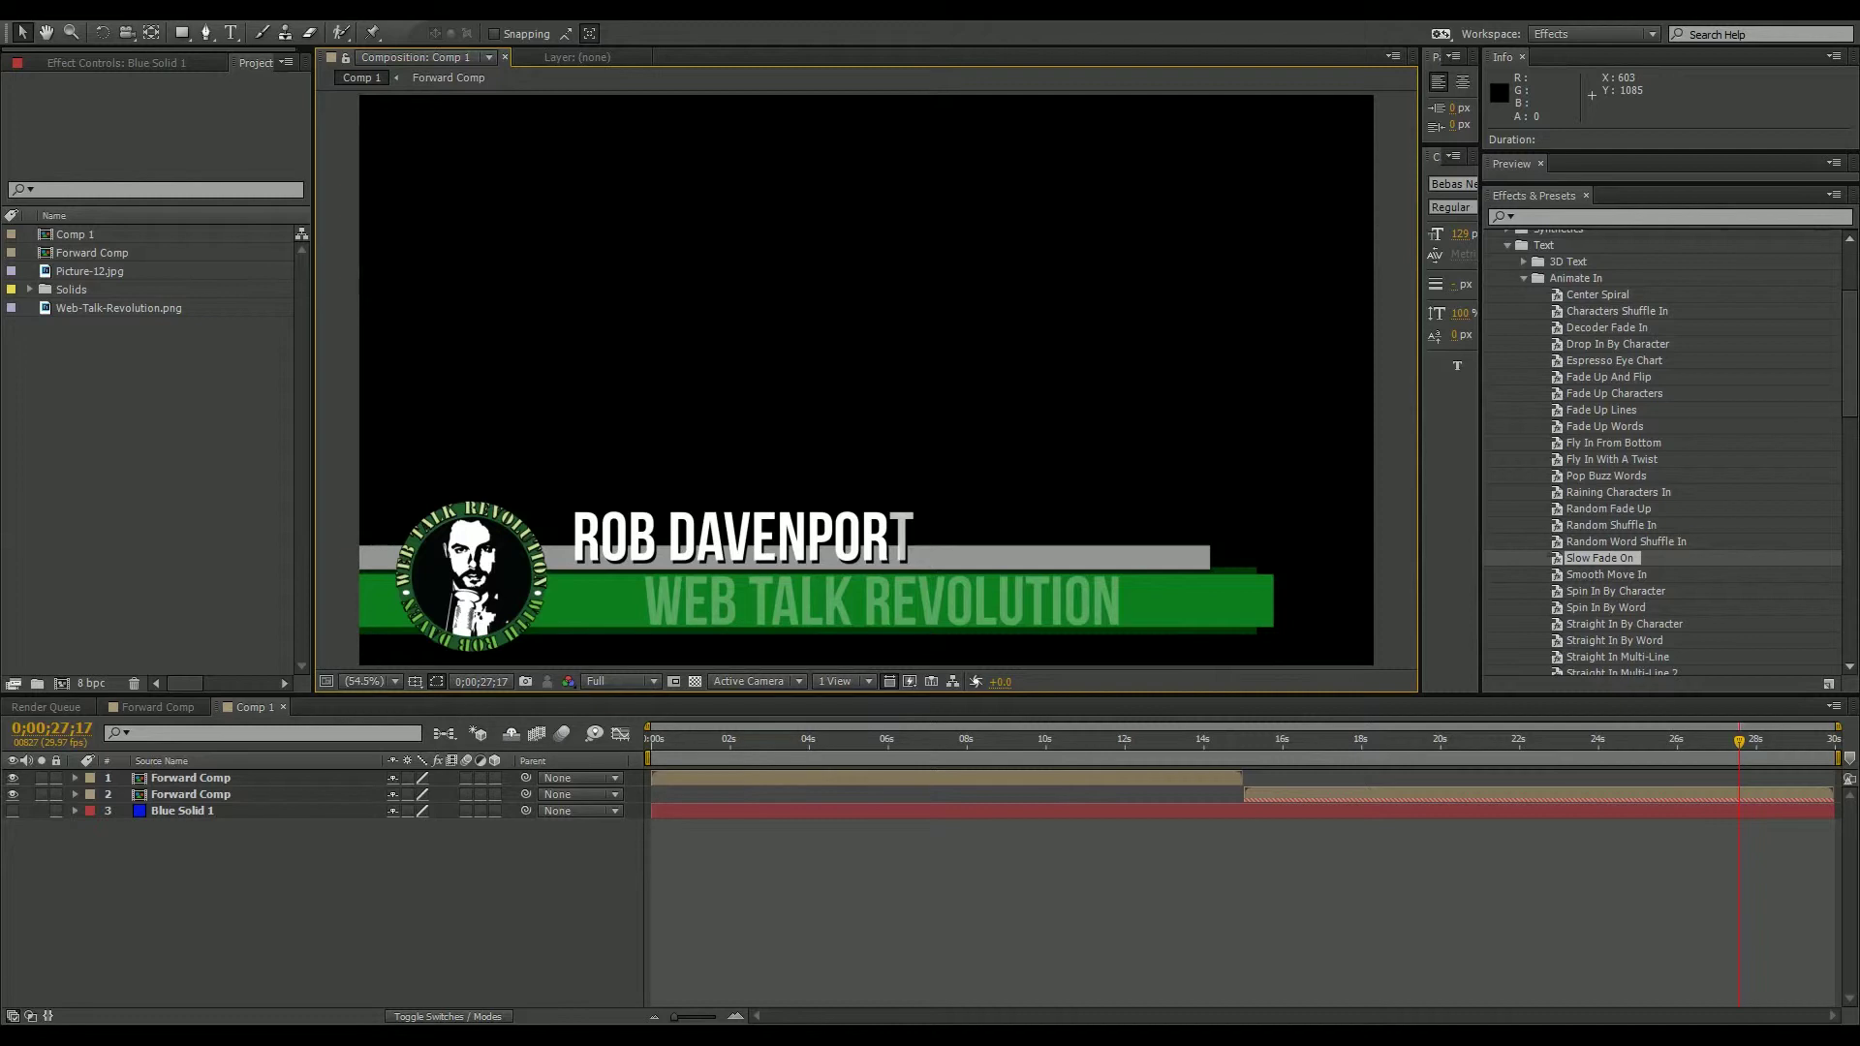
Add Comp 1 to the Render Queue, set its Output Module to Lossless with Alpha and start the render.
{"action": "left_click", "coordinate": [118, 23]}
{"action": "left_click", "coordinate": [126, 176]}
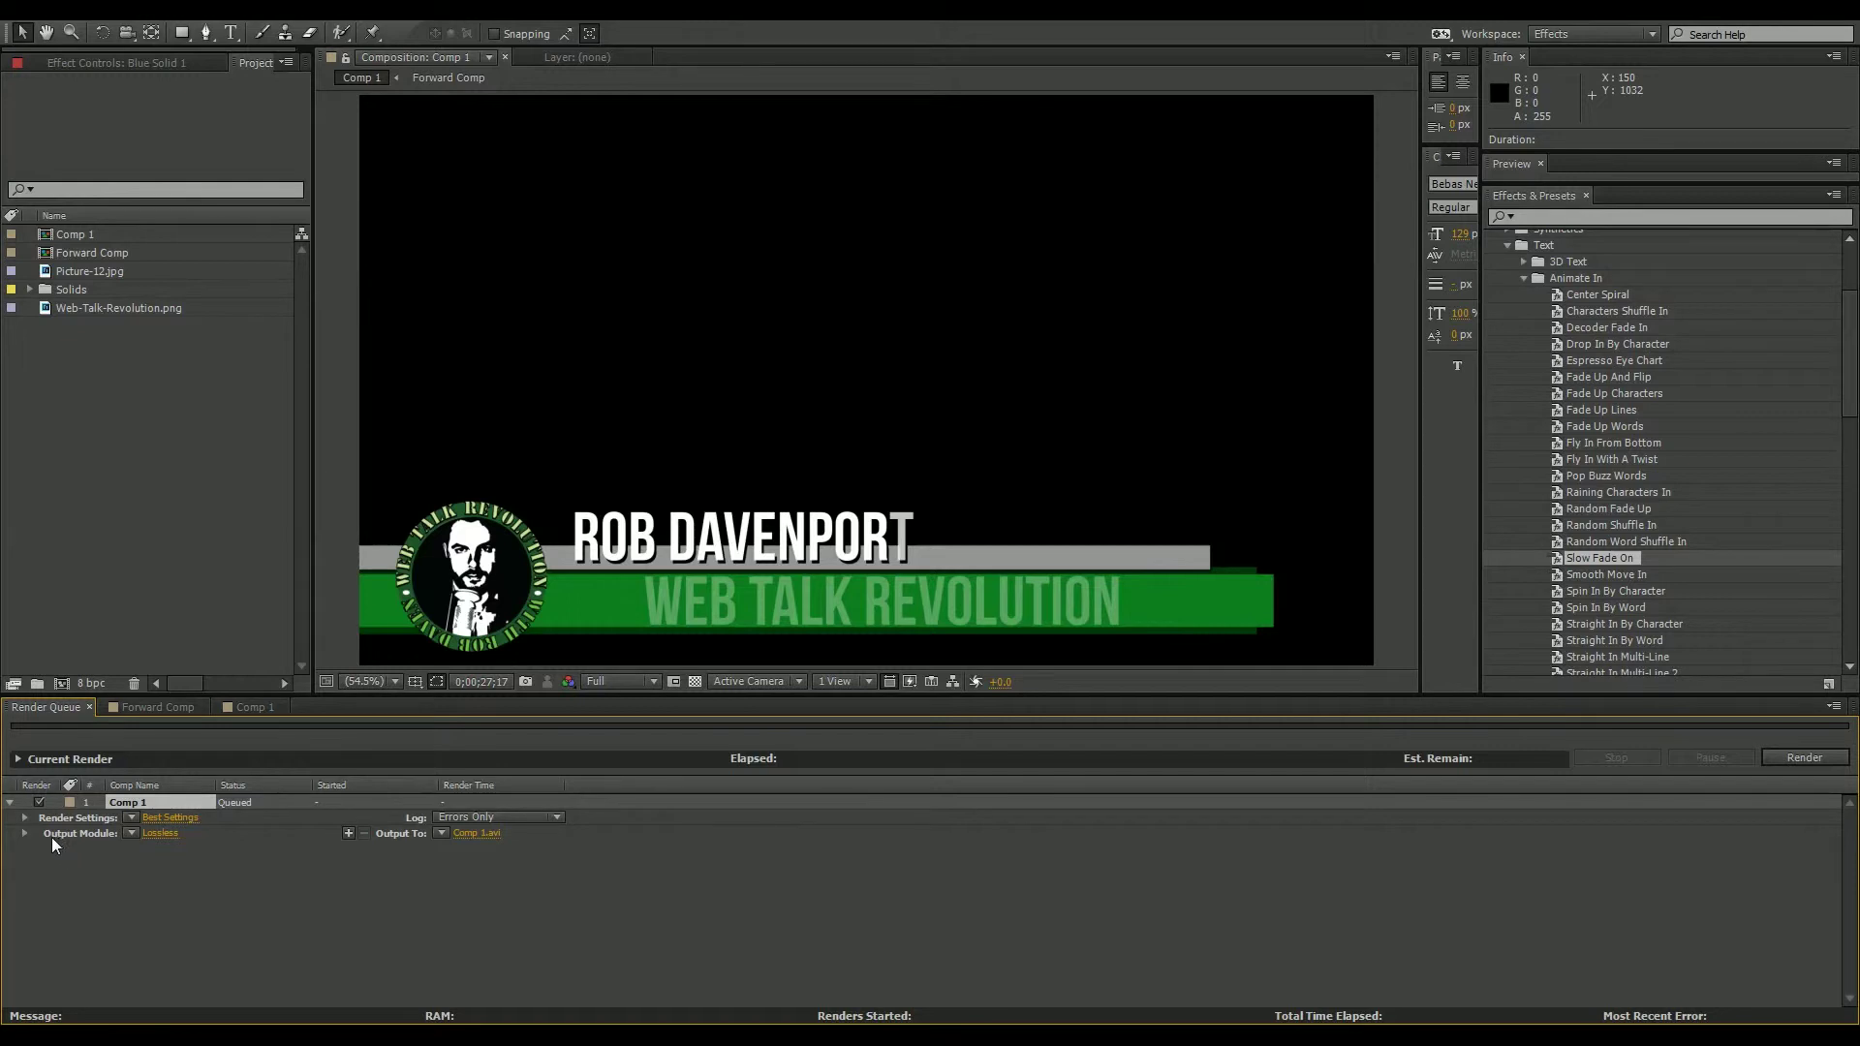
{"action": "left_click", "coordinate": [133, 834]}
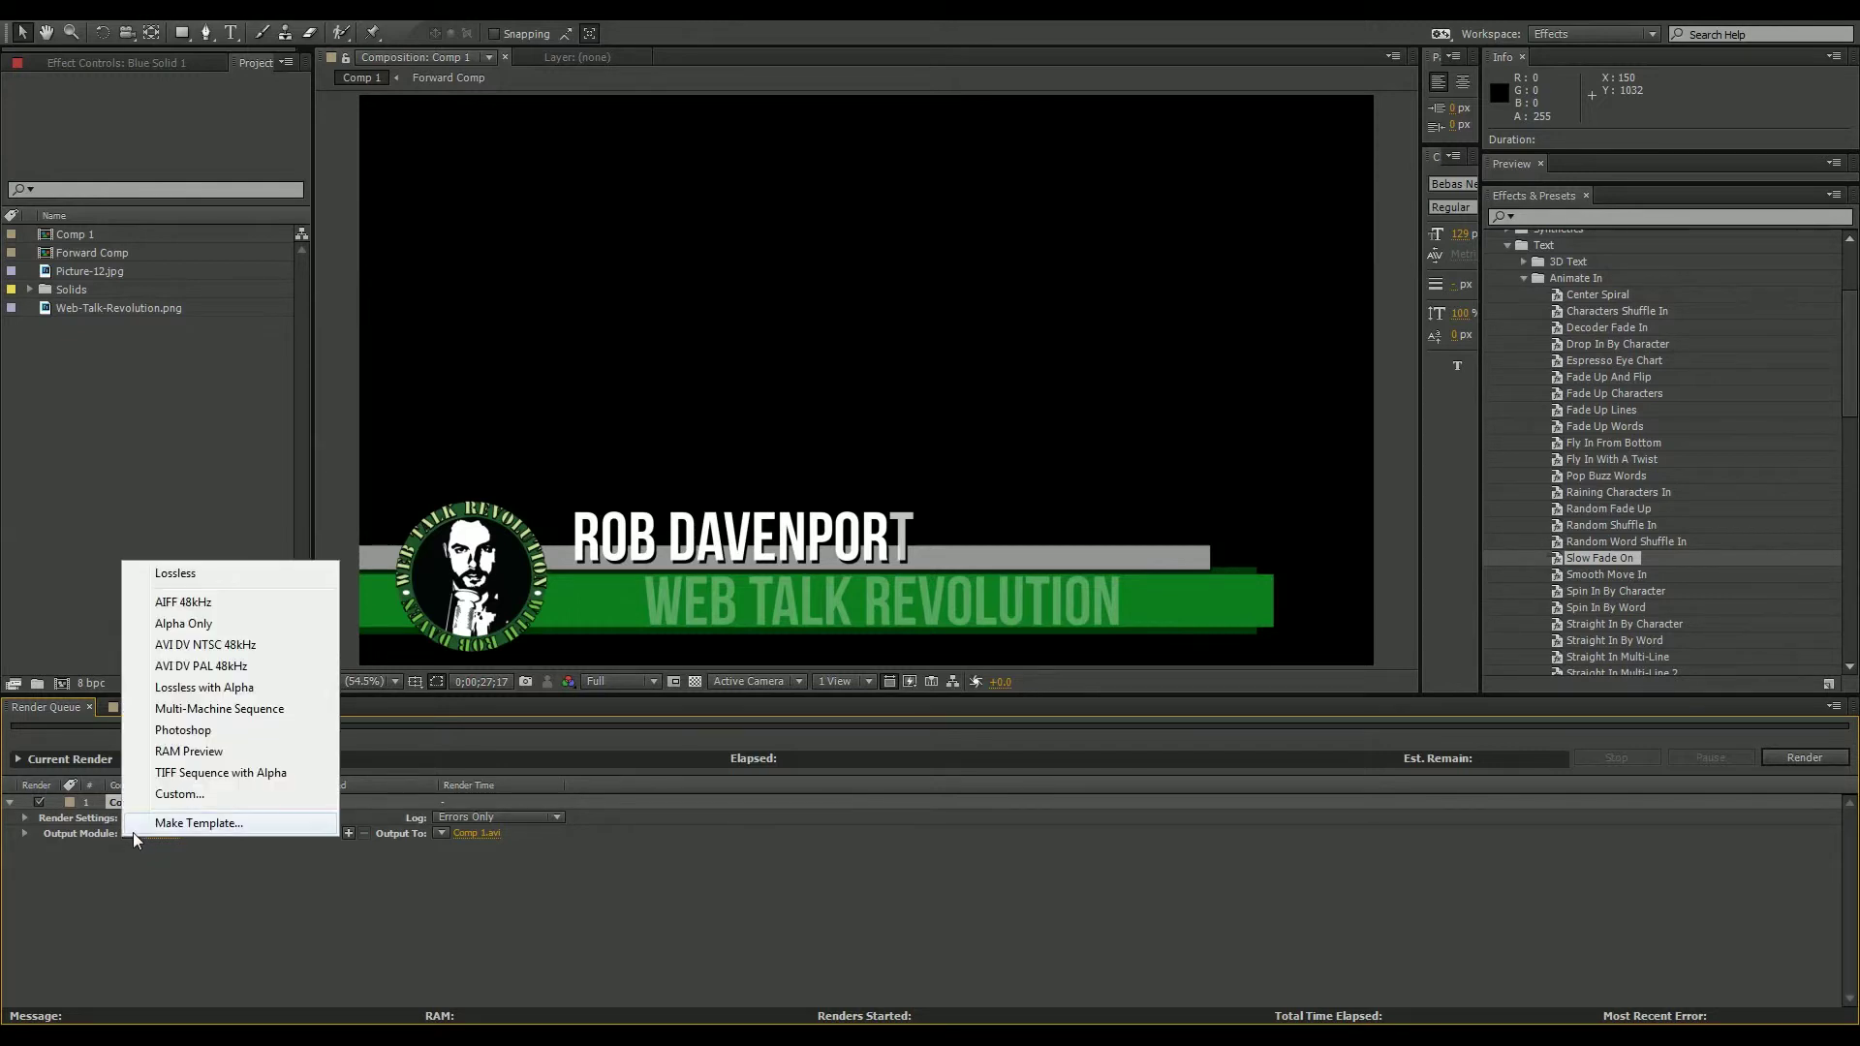
{"action": "left_click", "coordinate": [240, 697]}
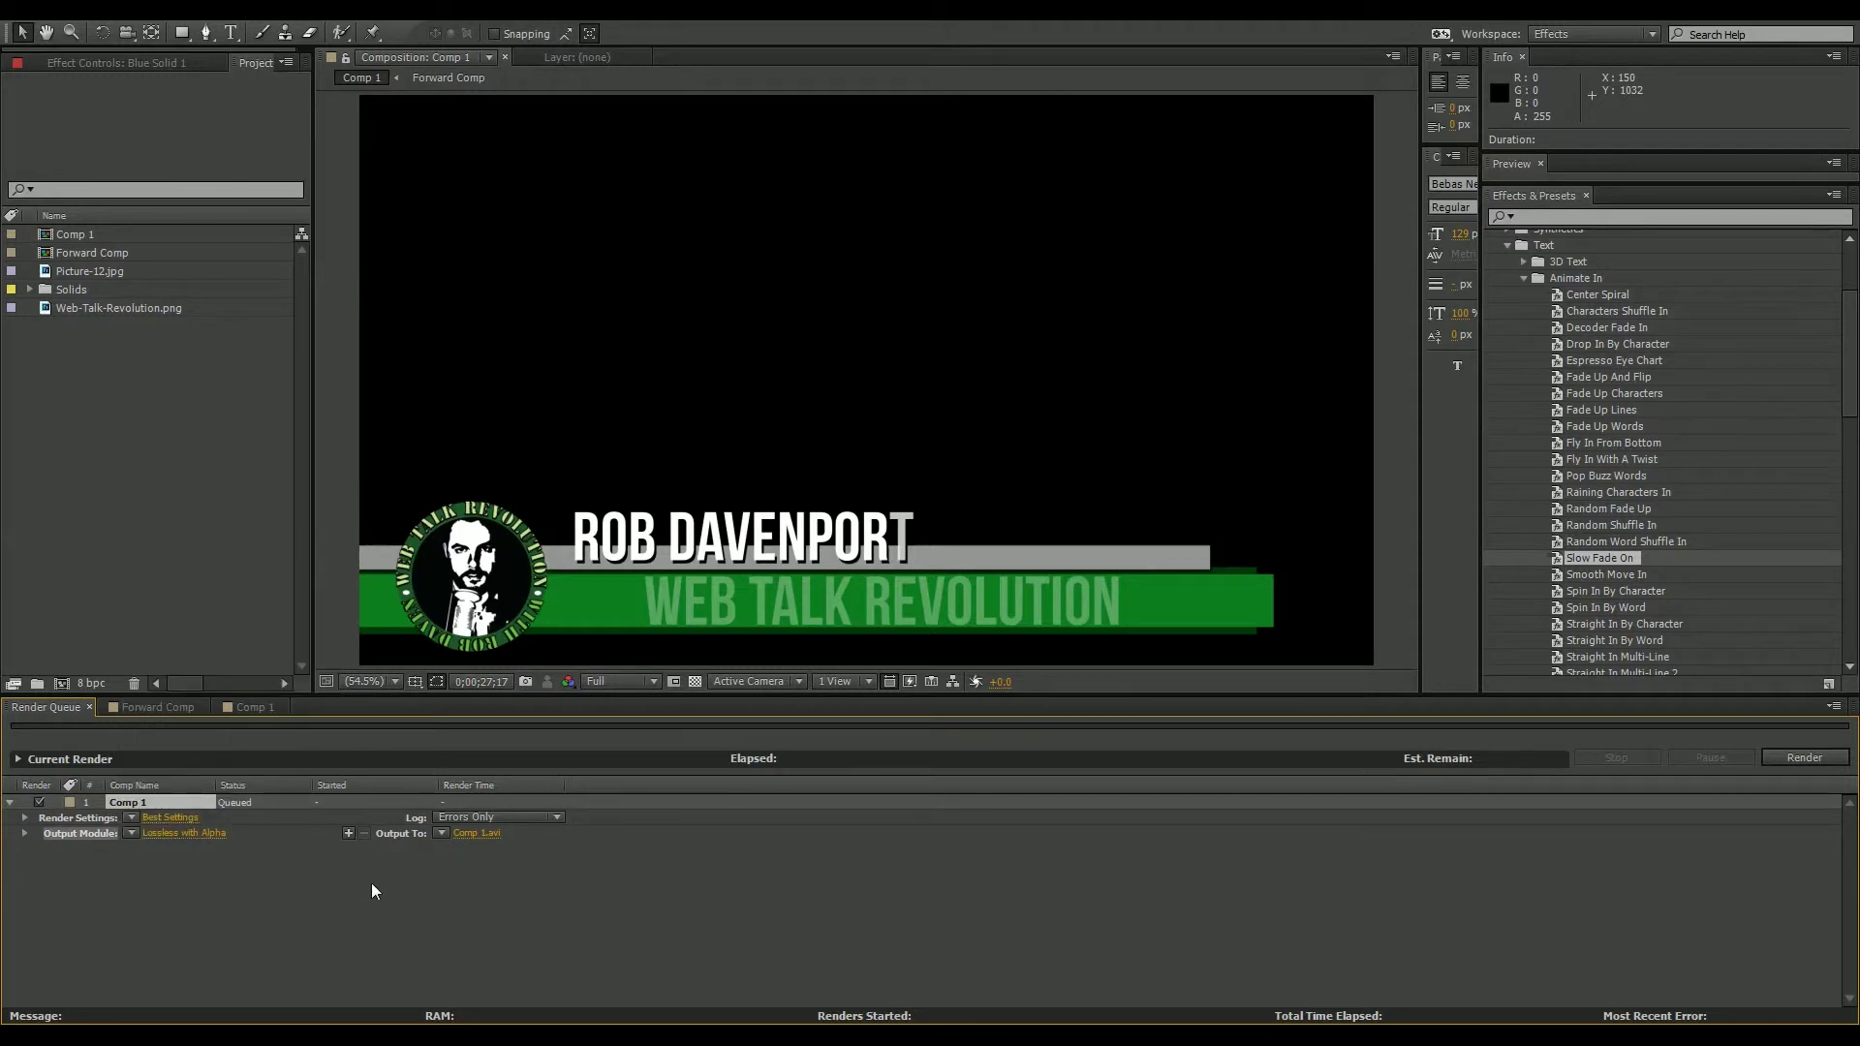
{"action": "left_click", "coordinate": [1821, 762]}
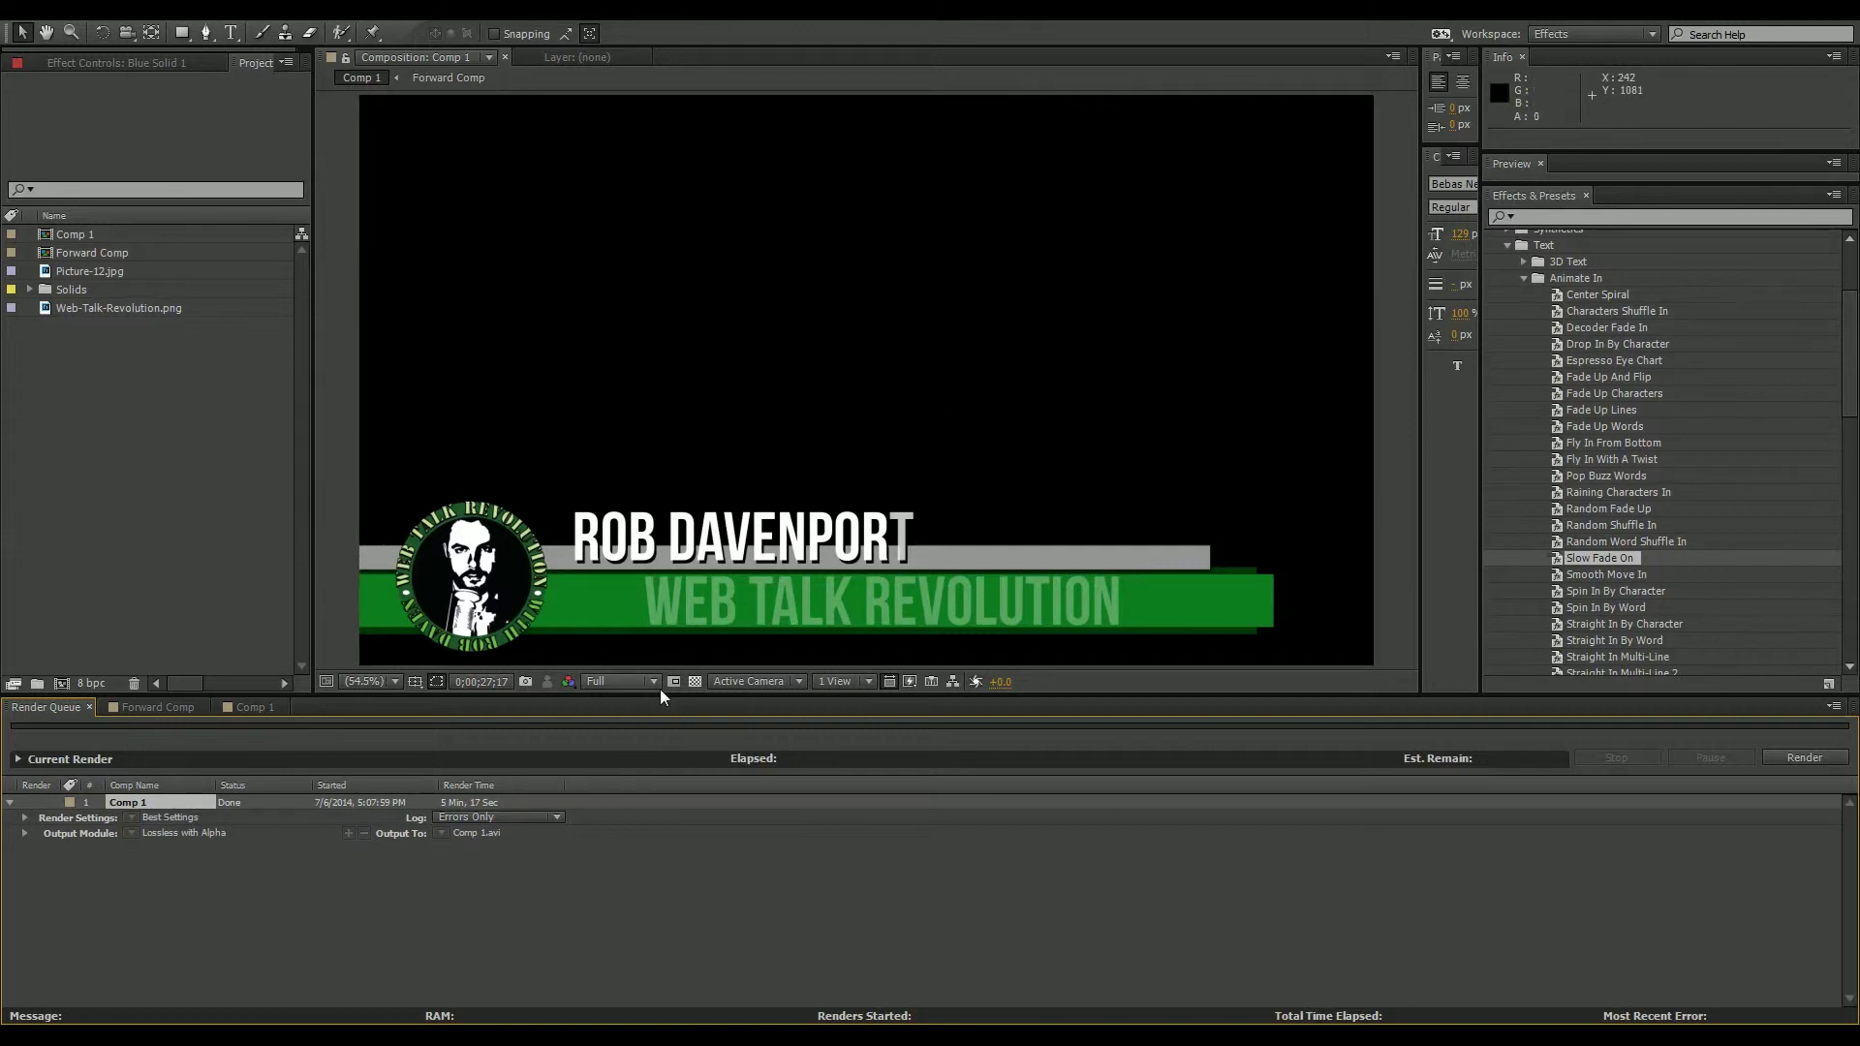
Turn on the transparency grid for Comp 1 and make the blue solid visible again.
{"action": "left_click", "coordinate": [695, 682]}
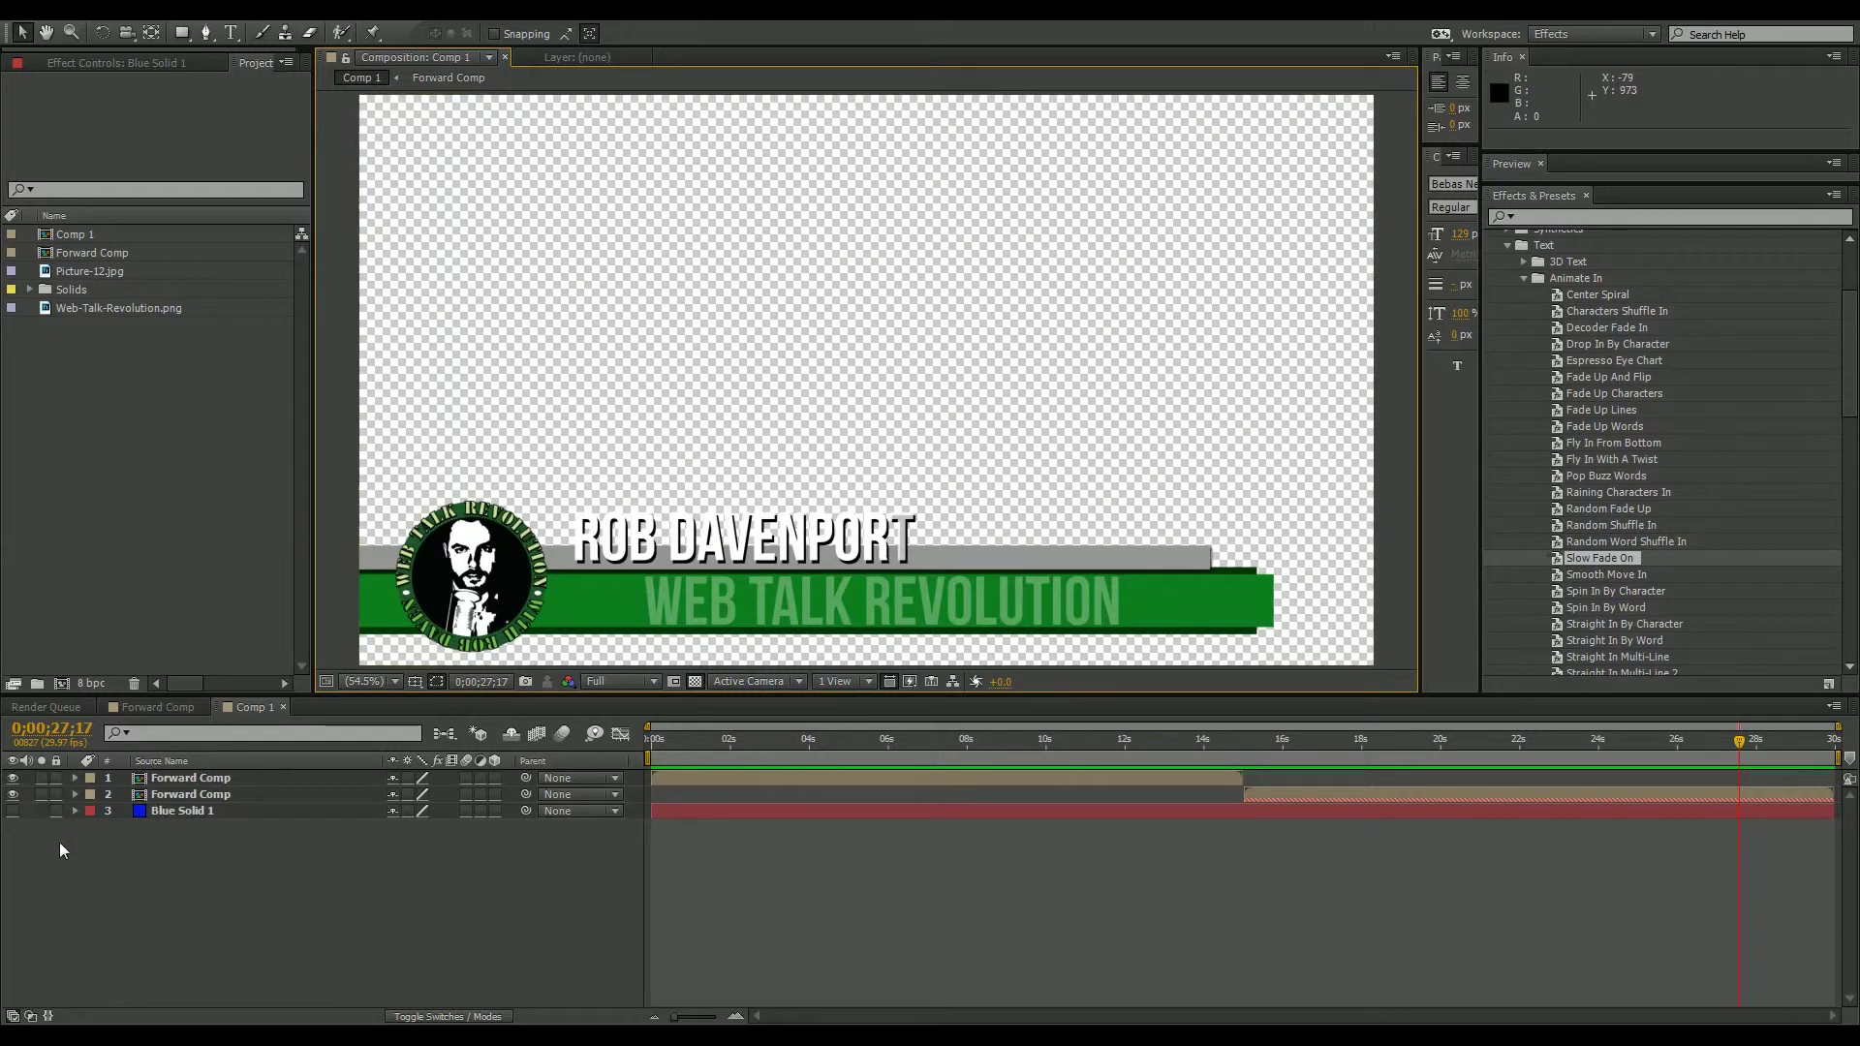
{"action": "left_click", "coordinate": [12, 812]}
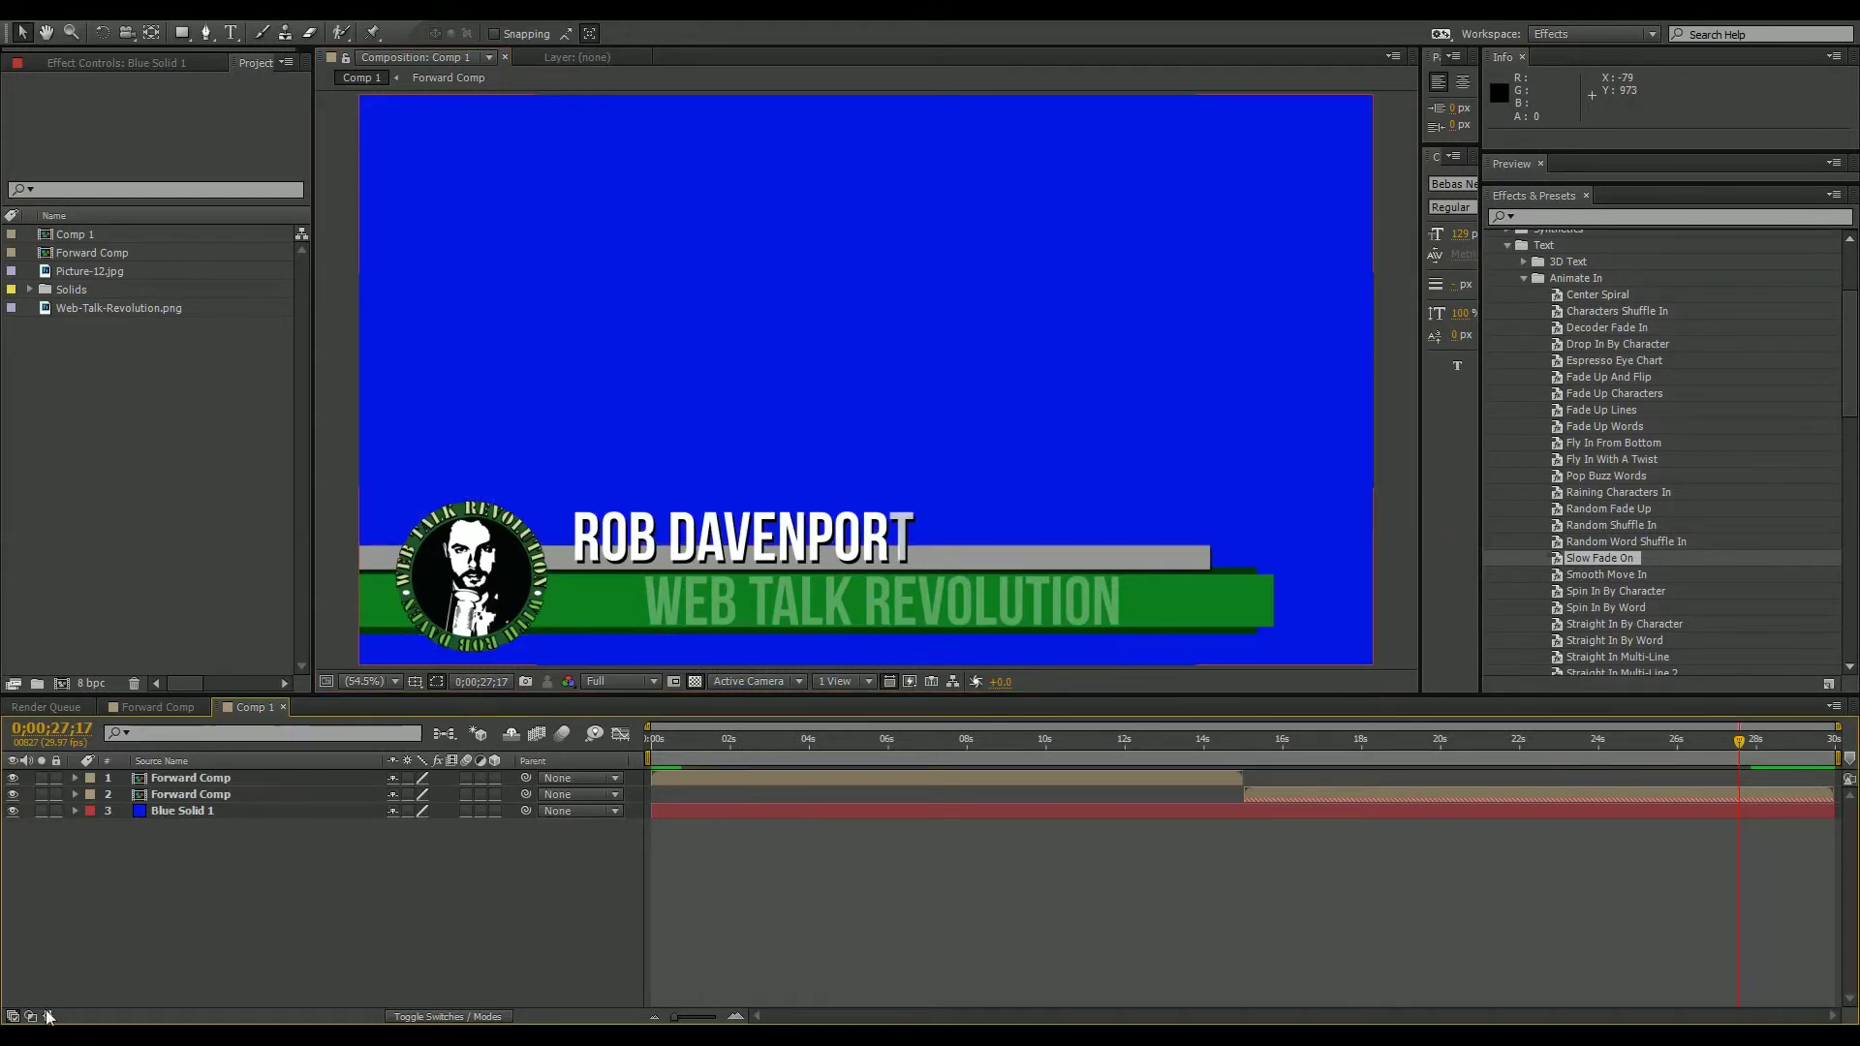